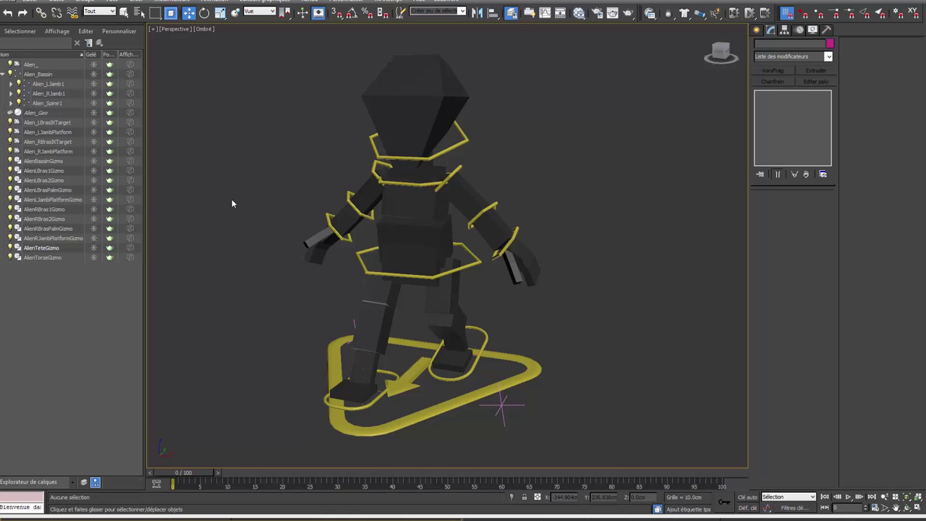
Step: Select the alien CAT platform and switch the rig into setup mode from the Motion panel
click(530, 374)
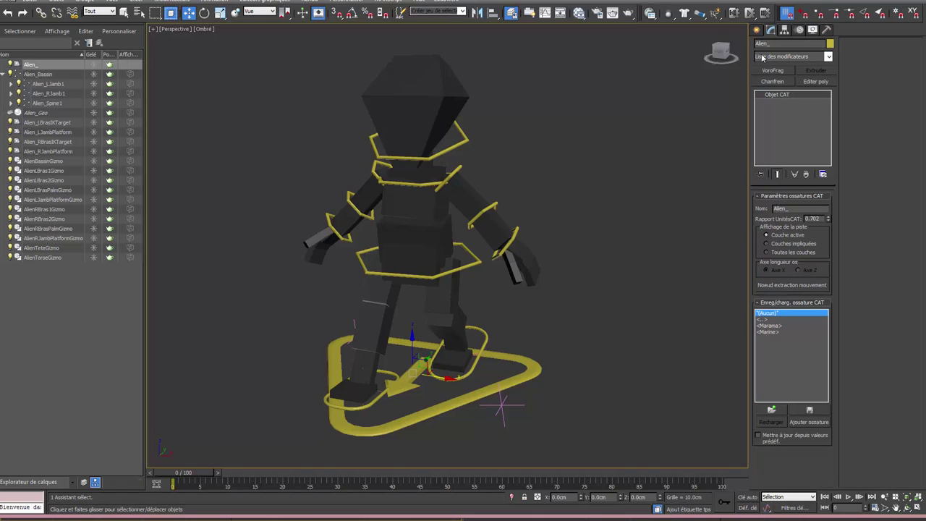
click(801, 30)
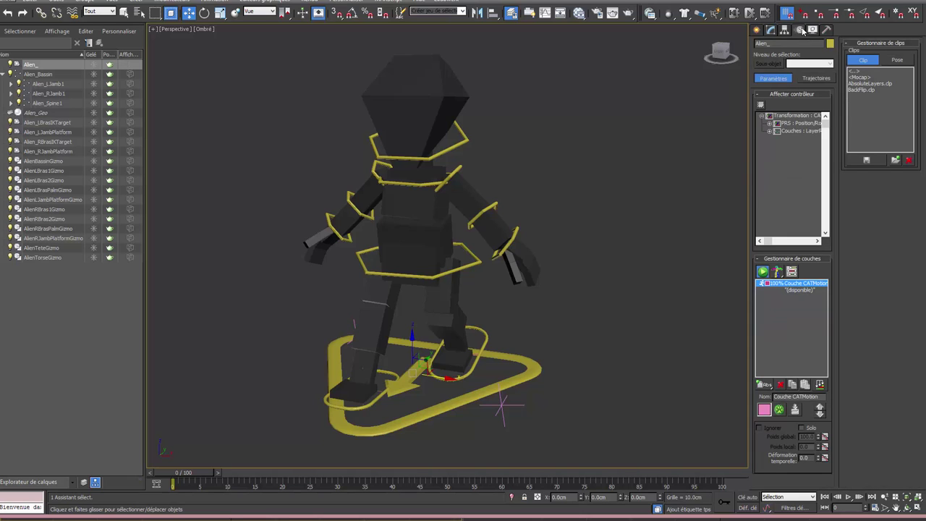
click(763, 273)
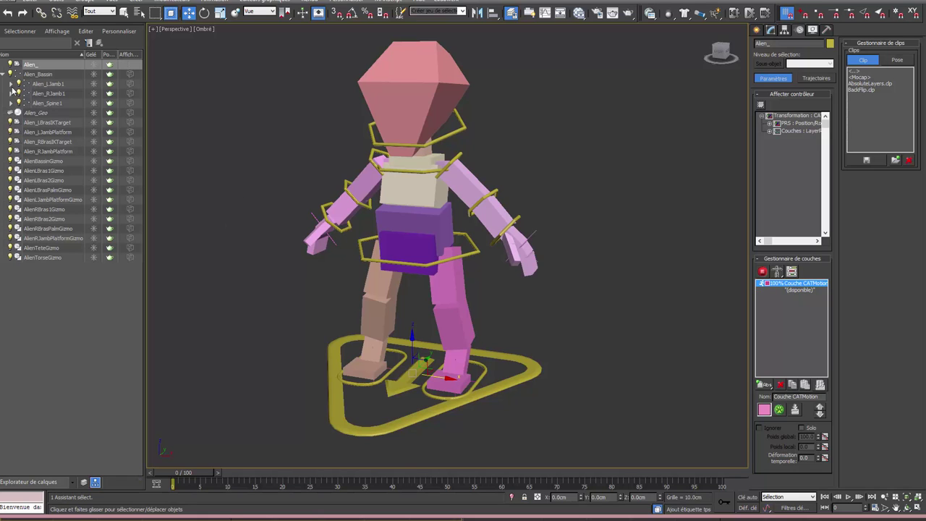
Step: Sort the scene by layer, unhide Alien_Geo, select it and open its stack at Développer UVW
click(85, 483)
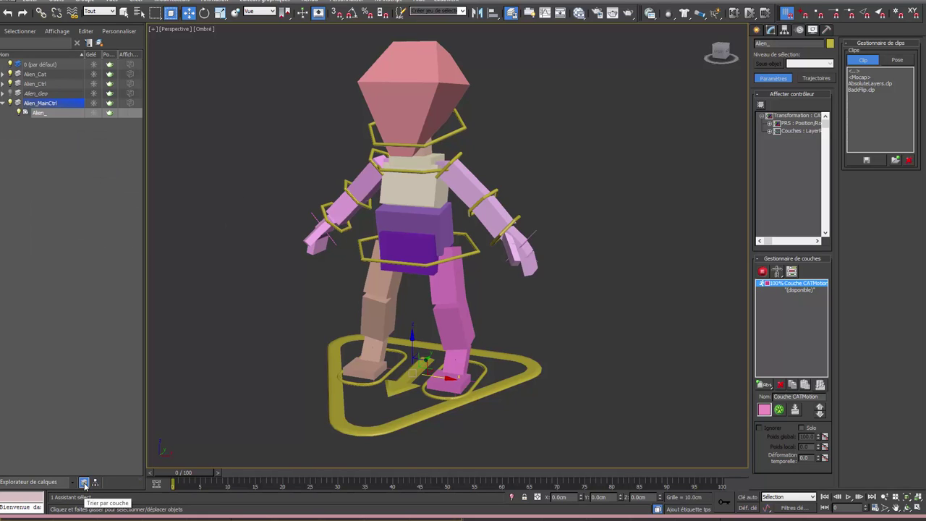
click(9, 94)
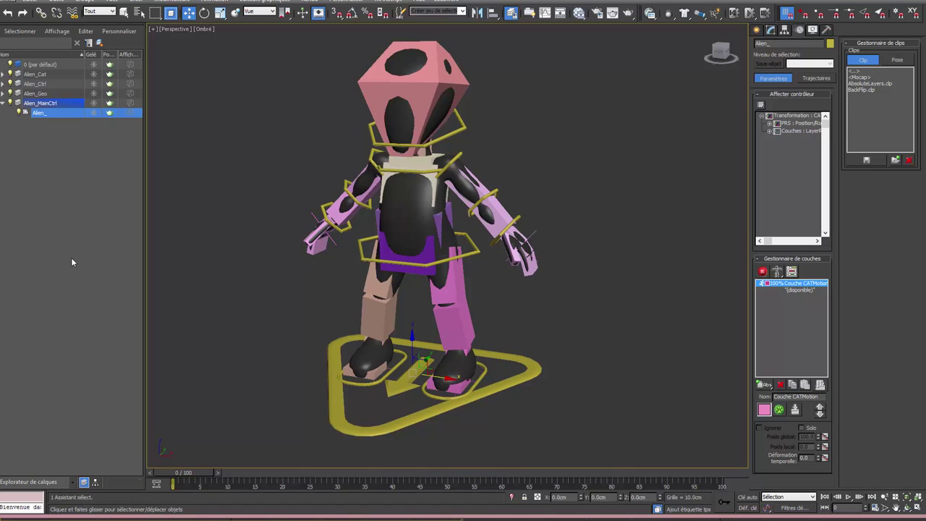
click(421, 226)
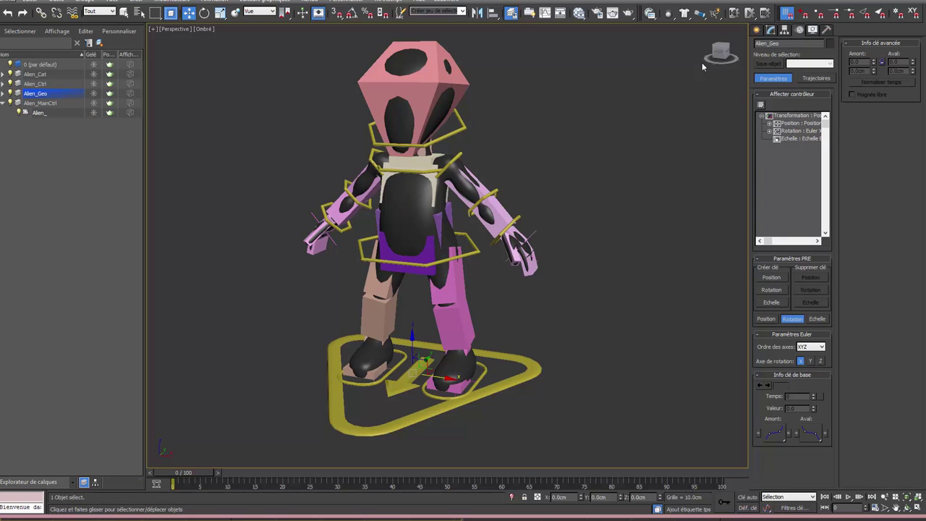
click(771, 31)
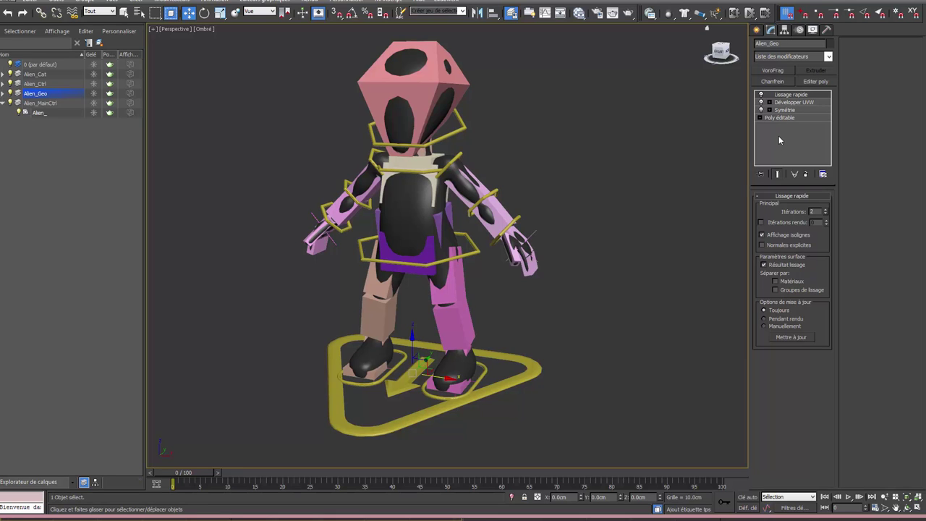
mouse_move(555, 250)
alt+middle_down()
mouse_move(540, 248)
mouse_move(549, 249)
alt+middle_up()
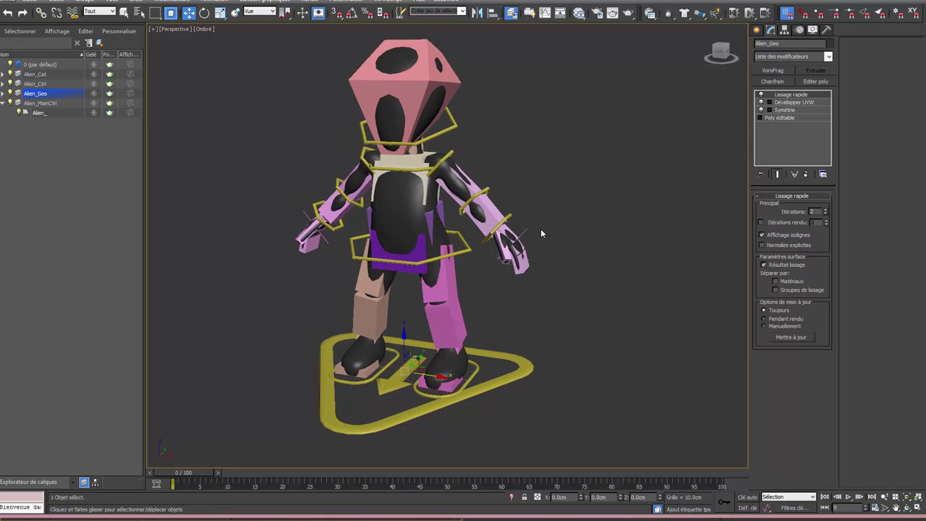
click(793, 102)
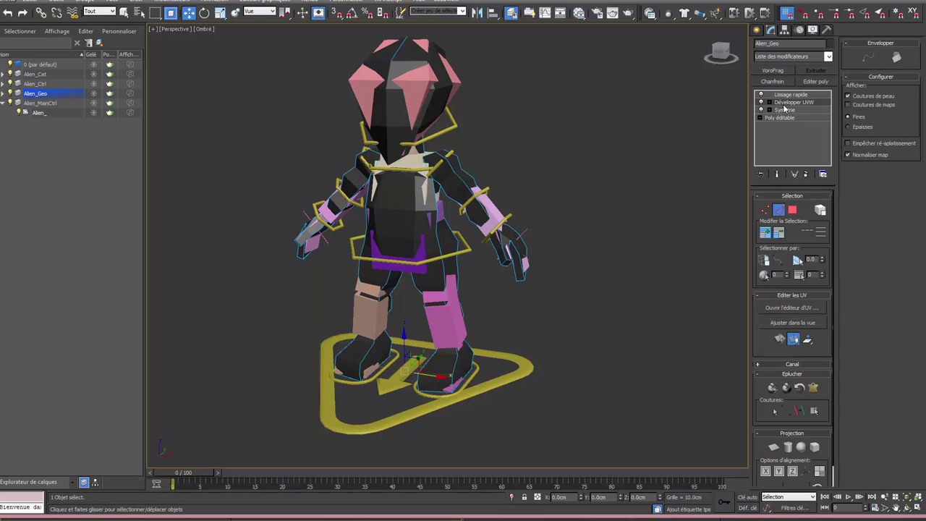
Step: Collapse Alien_Geo's stack down to Développer UVW, confirm with Oui, then select Poly éditable
right_click(784, 108)
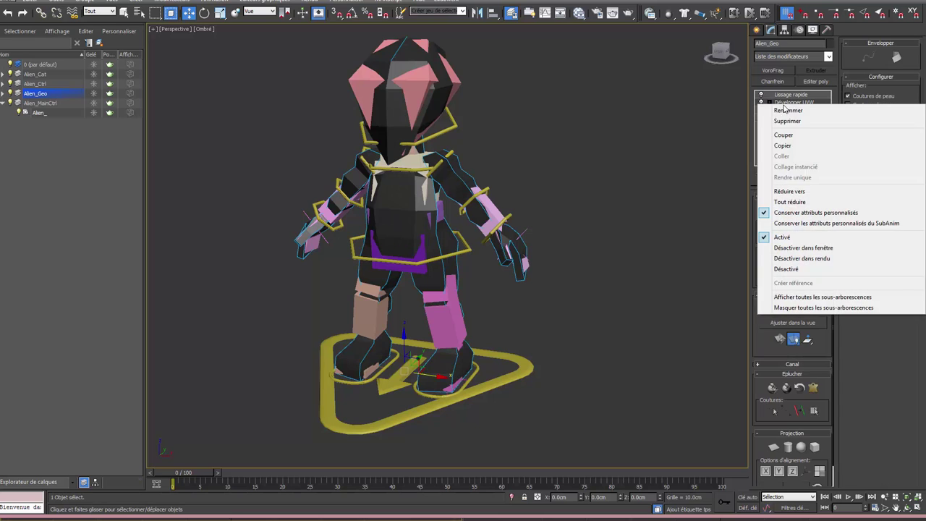
click(790, 191)
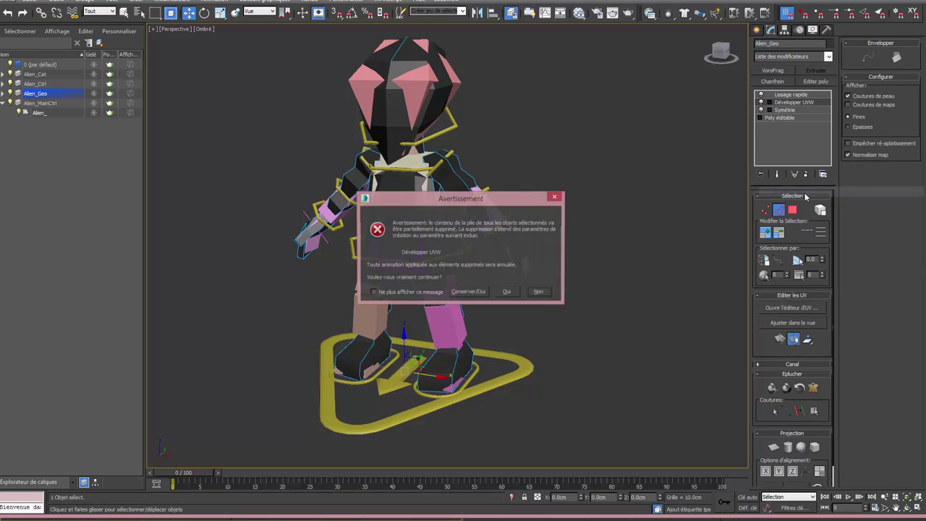
click(467, 292)
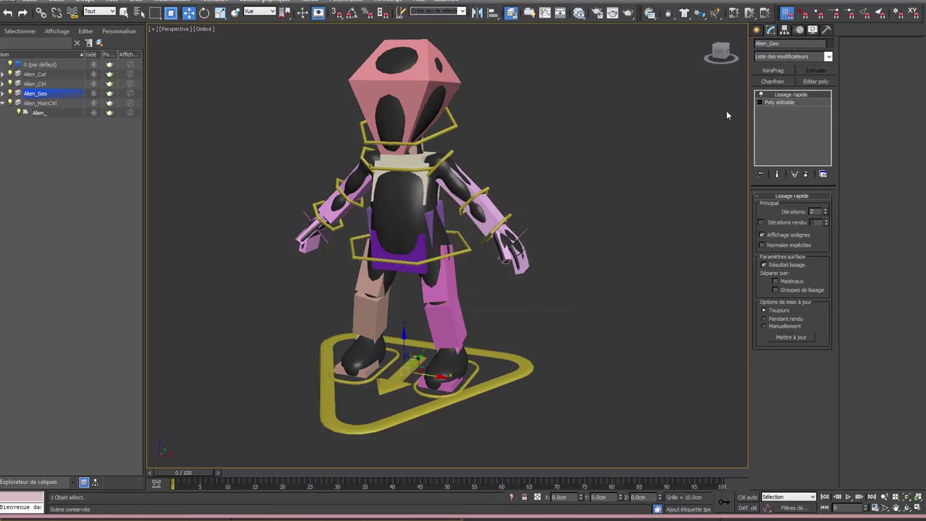
click(779, 103)
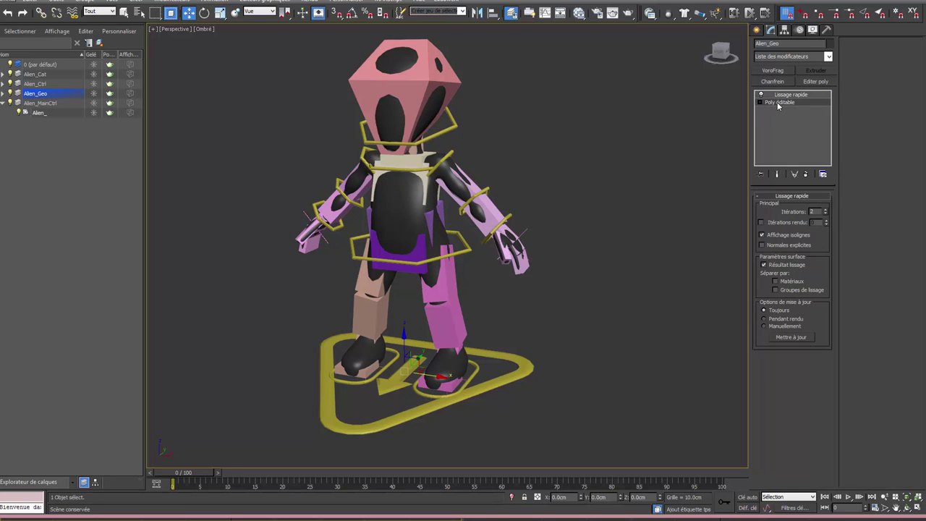
Step: Add a Peau (Skin) modifier above Poly éditable from the Modifier List
click(828, 56)
scroll(796, 218, down, 18)
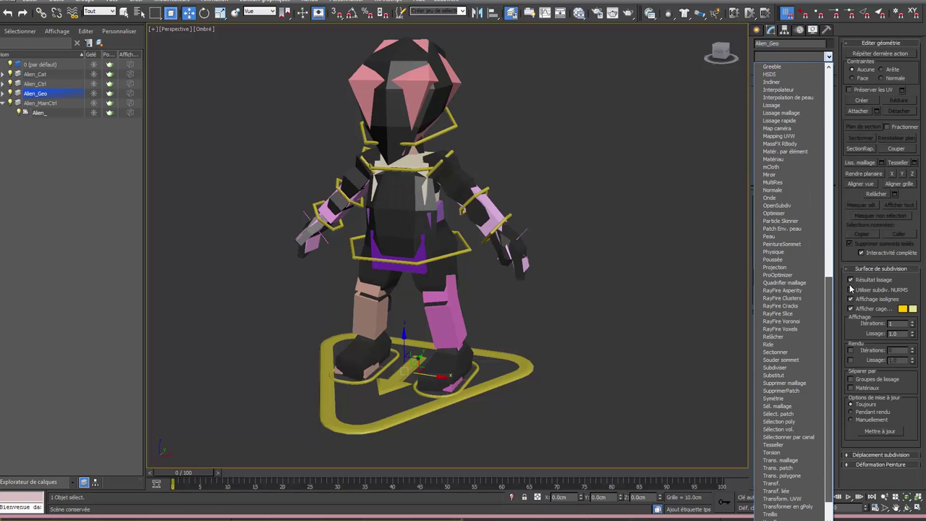
click(800, 239)
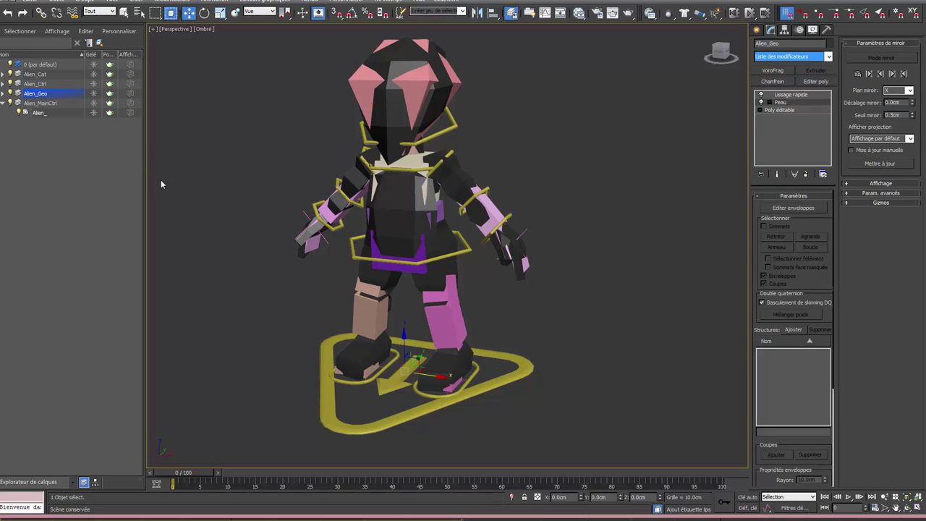
Step: Hide the Alien_Cat and Alien_Ctrl layers and orbit to a front view of the mesh
click(10, 73)
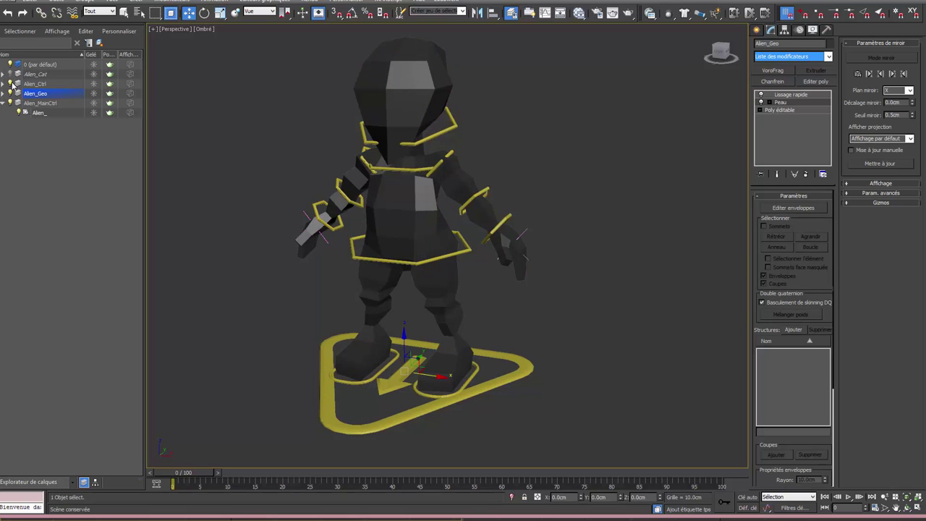
click(10, 83)
alt+middle_drag(264, 315, 485, 330)
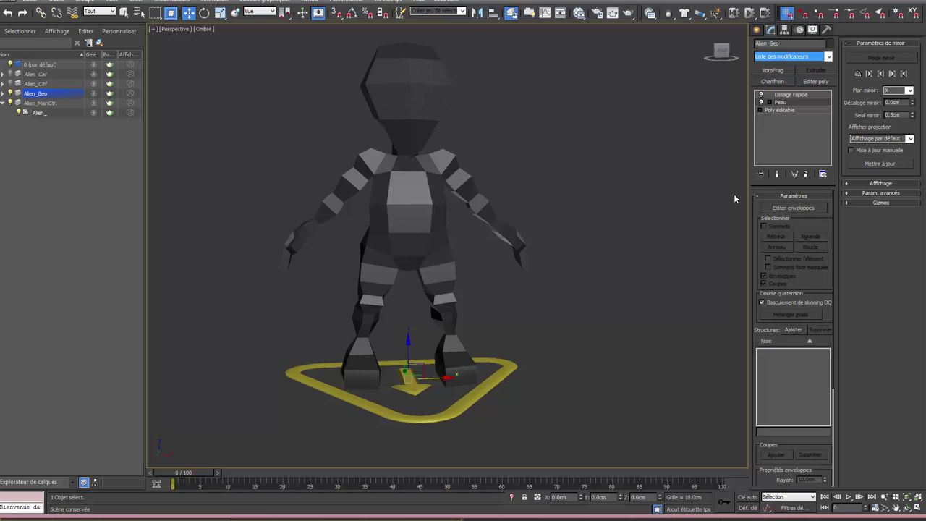
Step: Toggle envelope editing and browse the Skin add-bone list twice, cancelling without adding bones
click(793, 208)
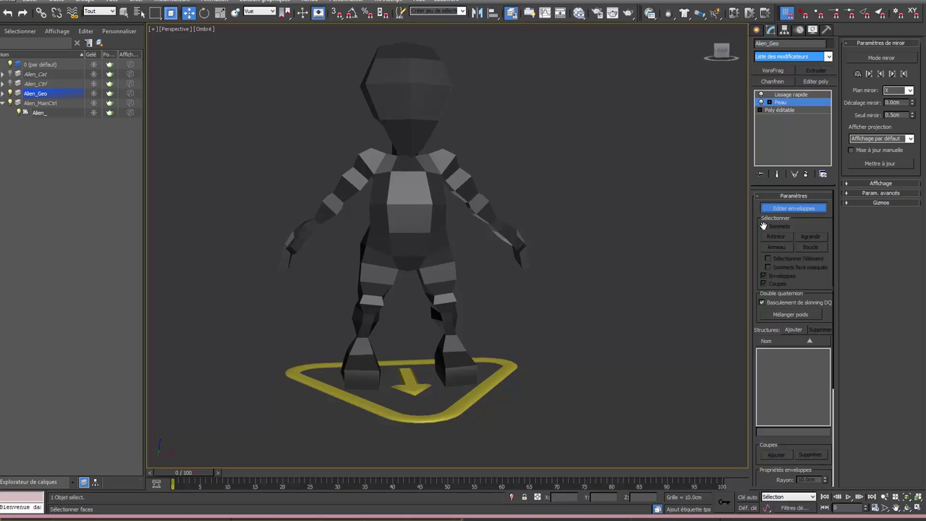
click(794, 330)
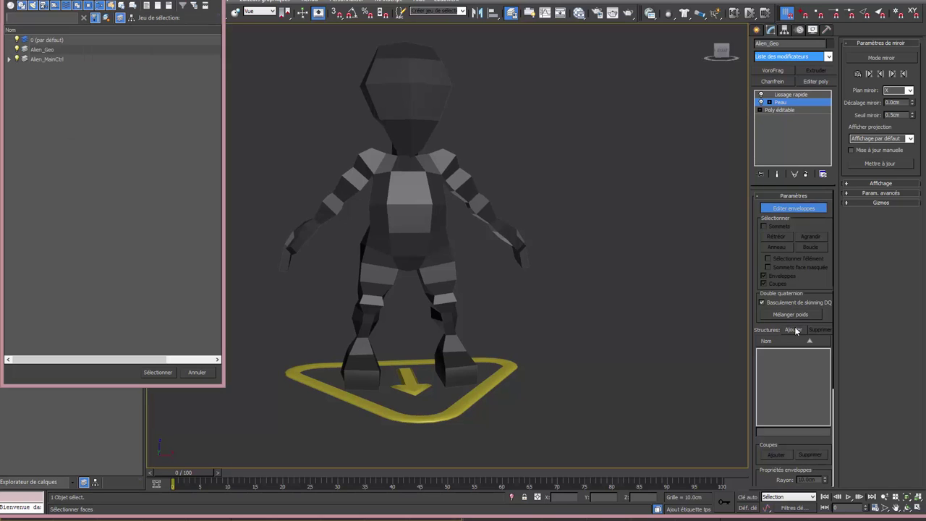
click(8, 60)
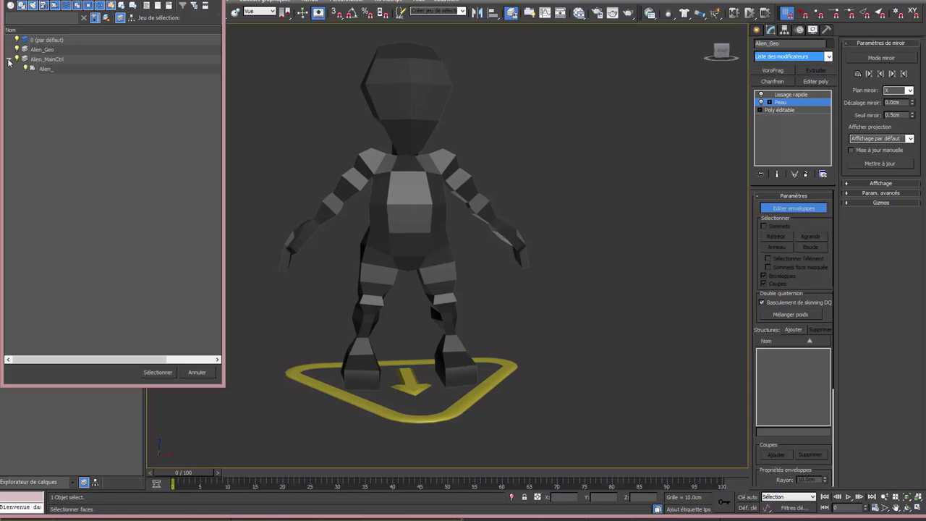
click(9, 59)
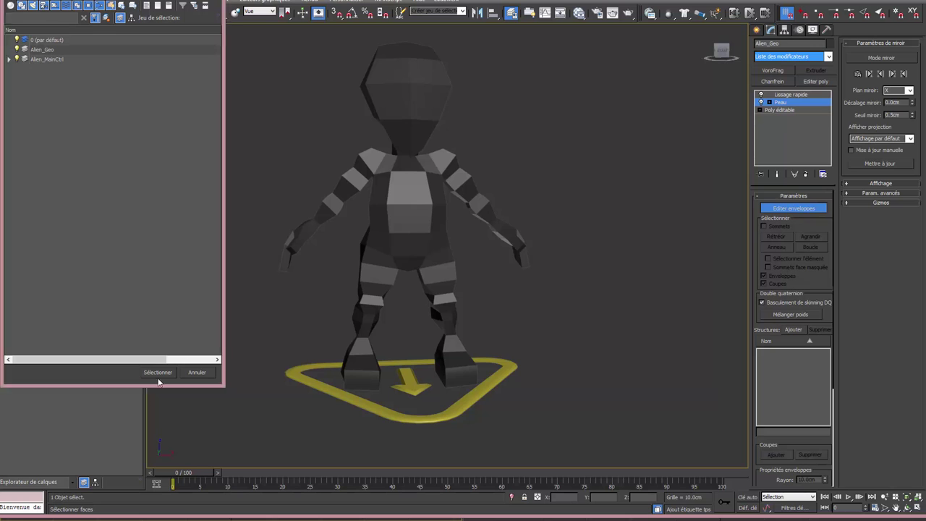
click(198, 374)
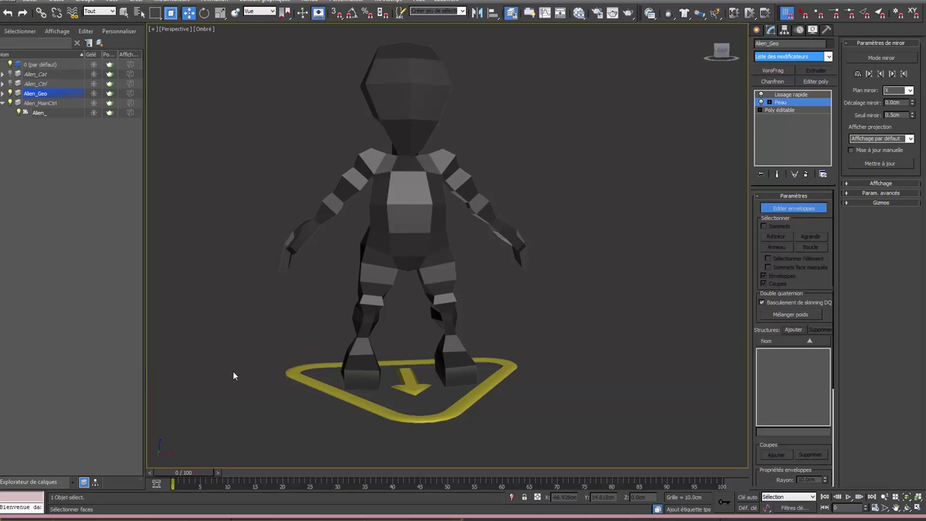
click(794, 208)
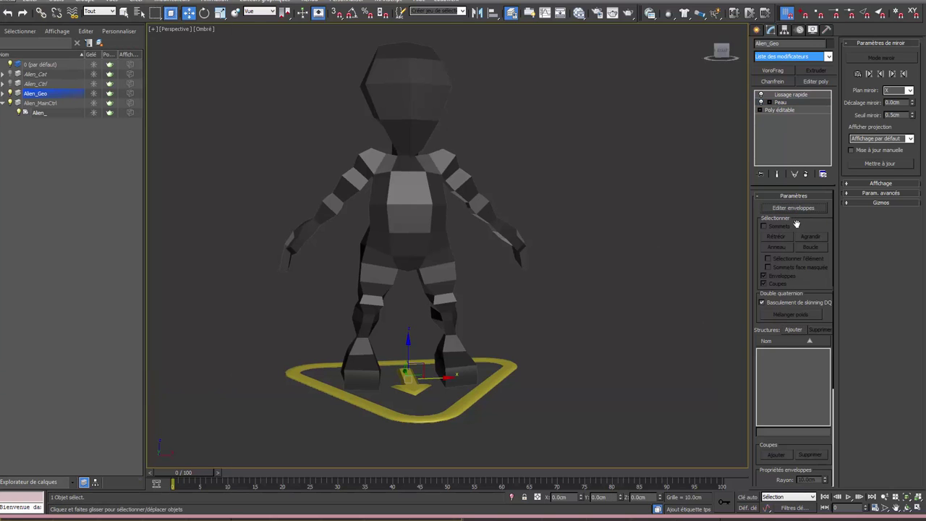
click(794, 330)
click(10, 60)
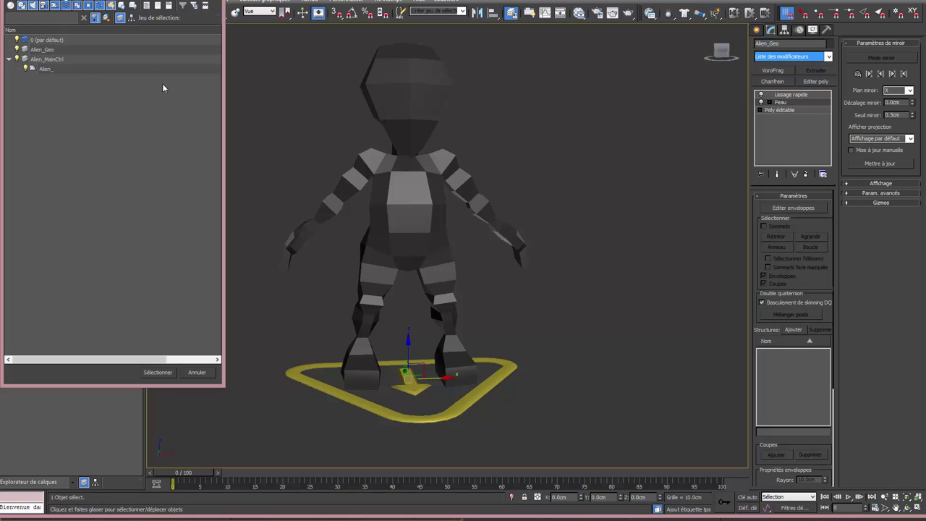
click(197, 373)
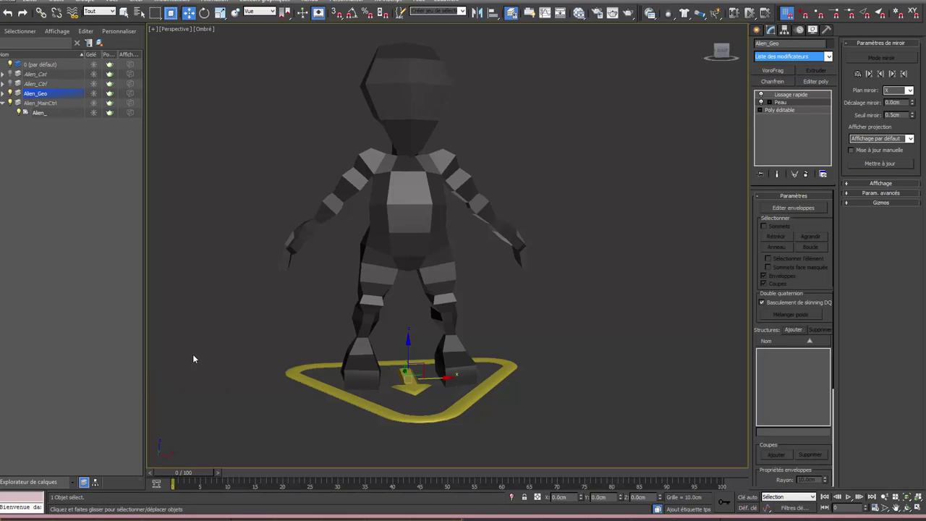
Step: Unhide Alien_Cat and add bones Alien_Bassin through Alien_Torse to the skin, with helpers filtered out
click(10, 74)
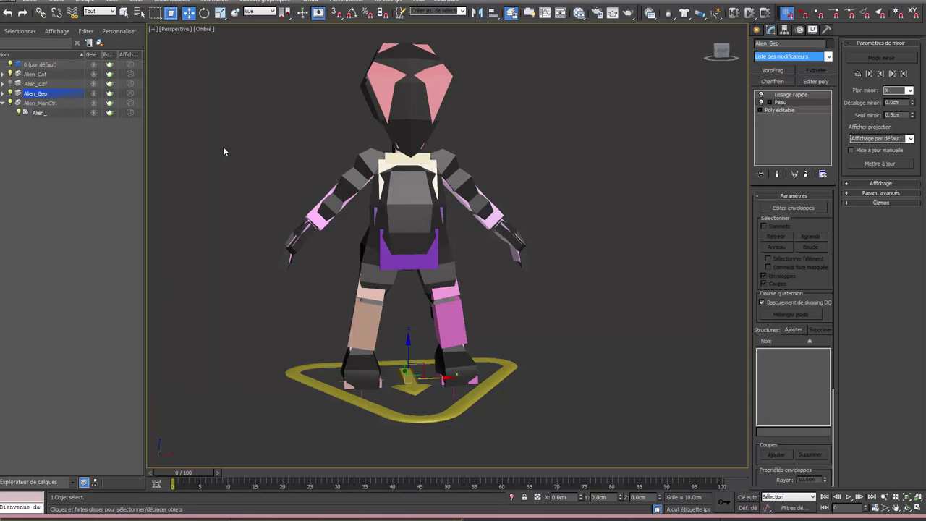
click(789, 330)
click(8, 49)
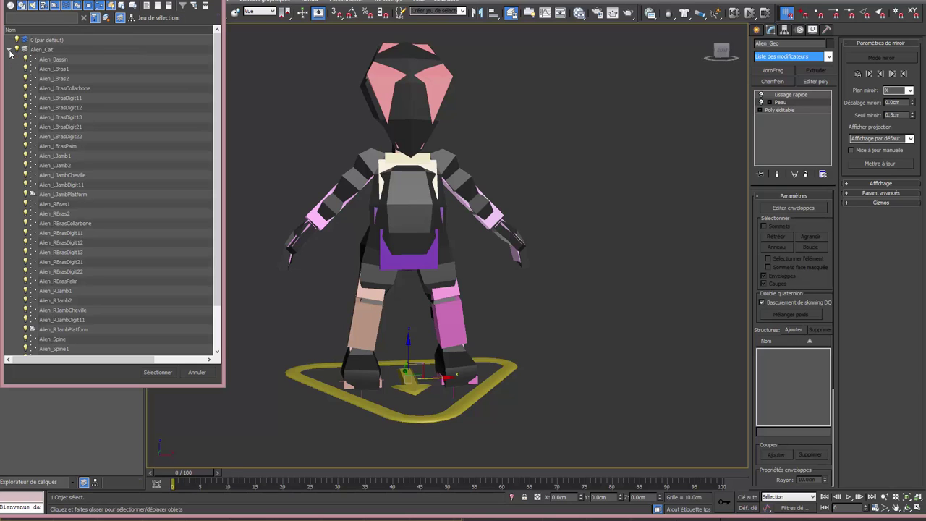
click(61, 61)
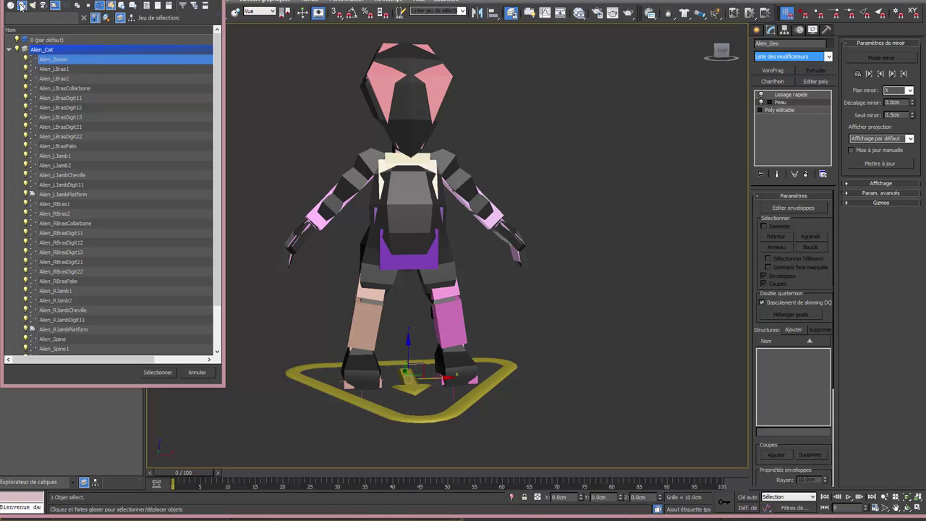
click(55, 6)
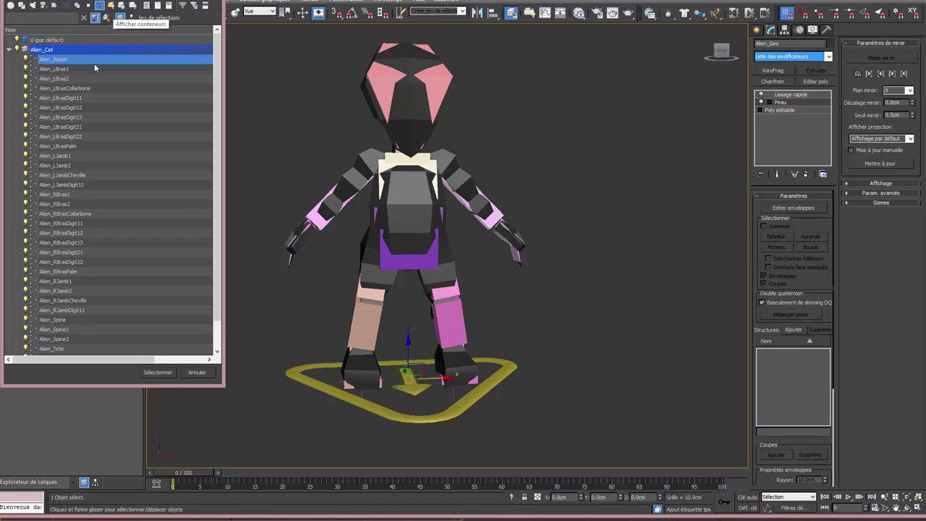
scroll(75, 302, down, 1)
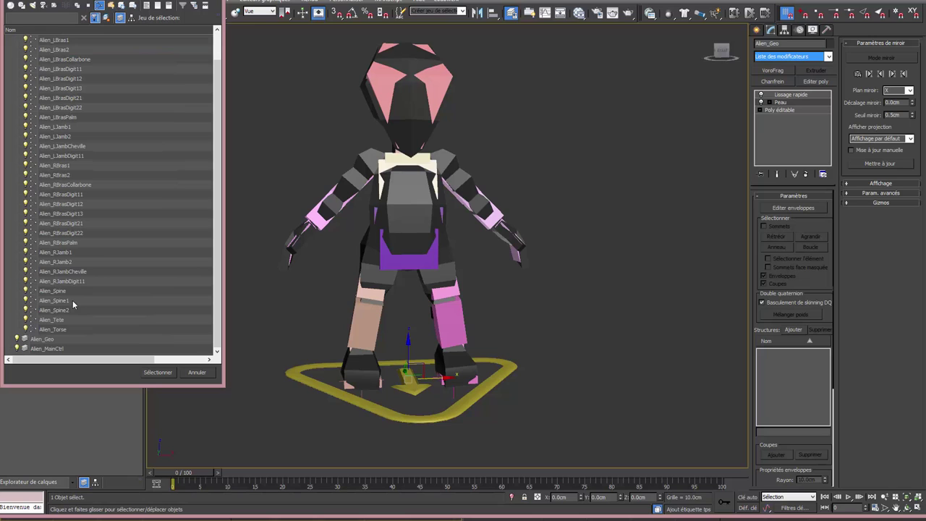
shift+click(47, 331)
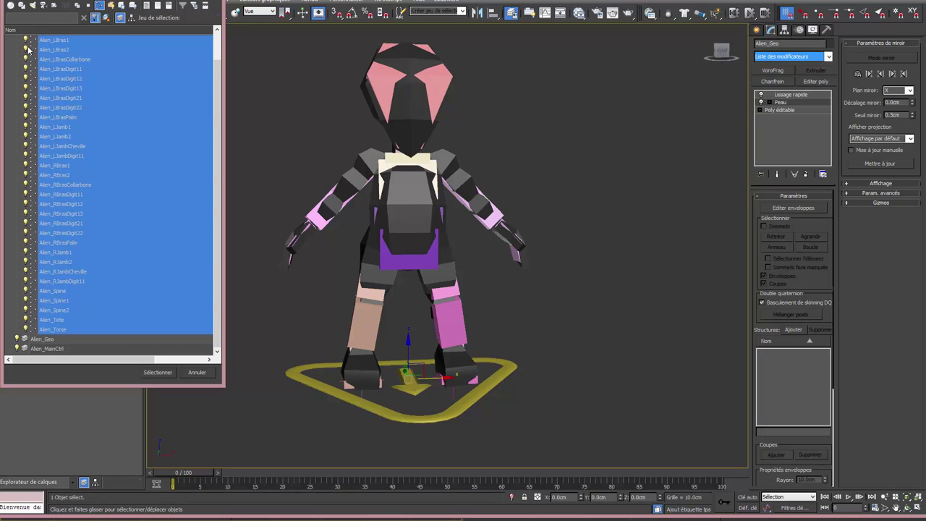
click(158, 373)
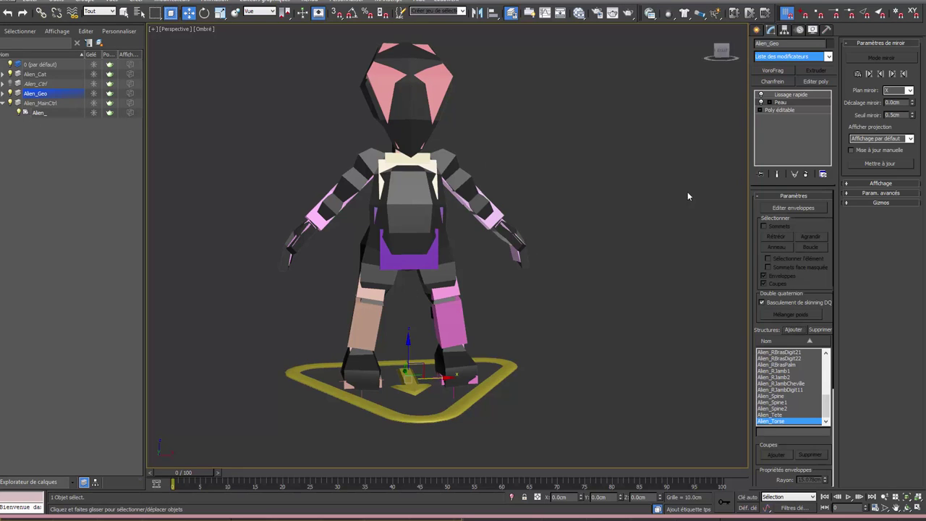
mouse_move(557, 251)
alt+middle_down()
mouse_move(586, 268)
mouse_move(610, 263)
alt+middle_up()
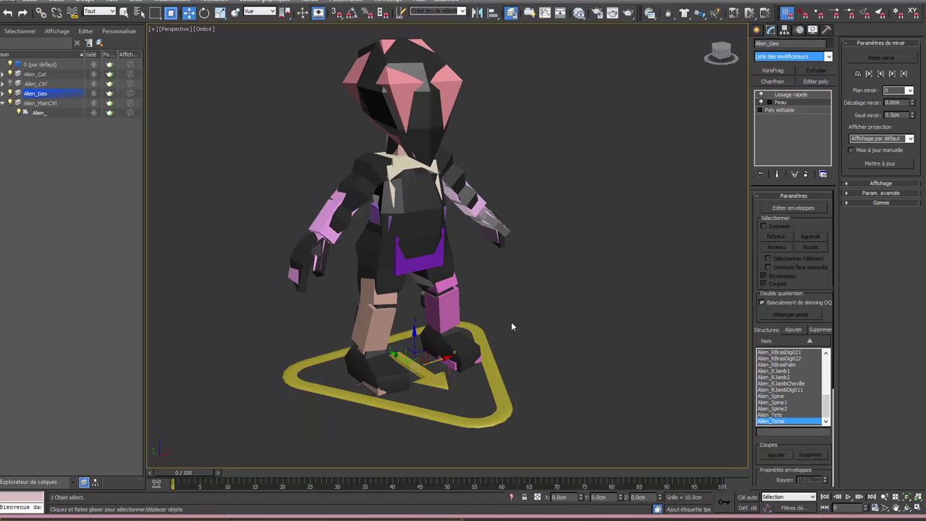
Step: Hide the rig's bones, select the CAT root and switch it into its CATMotion walk animation
click(9, 74)
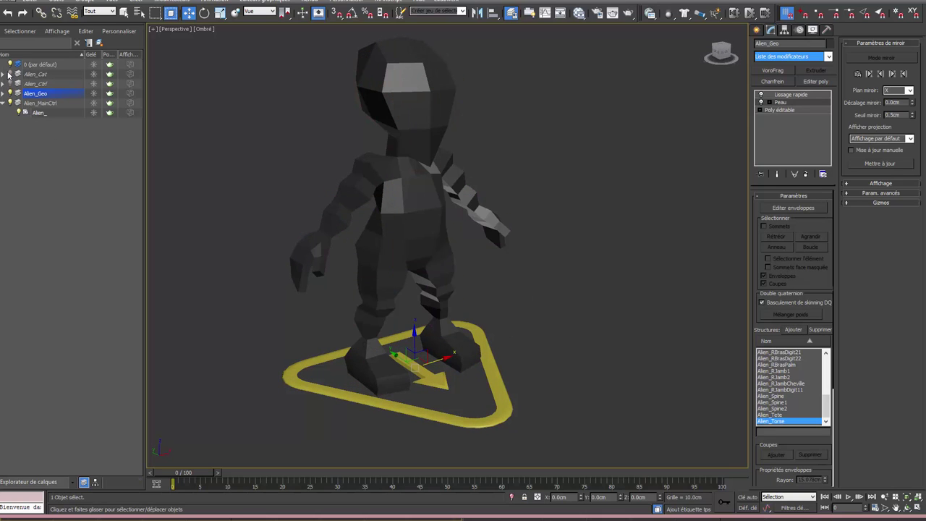
click(504, 400)
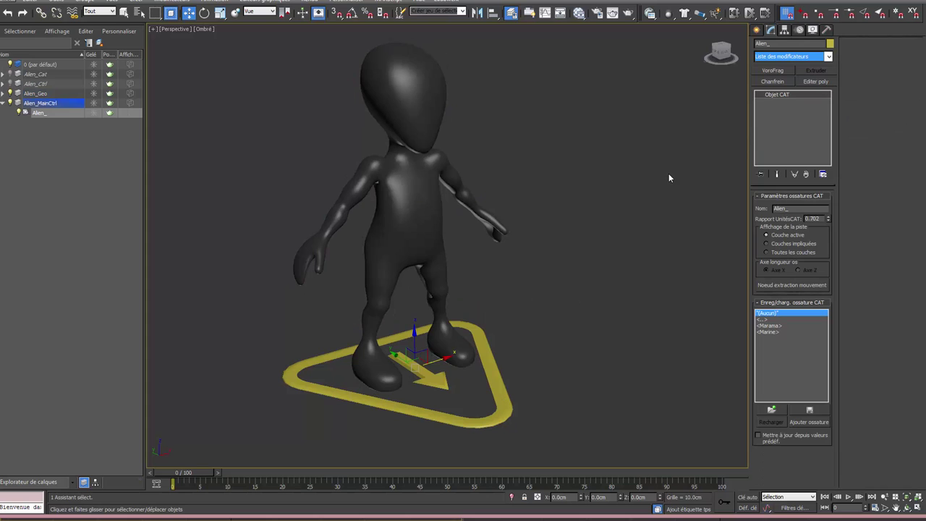
click(799, 31)
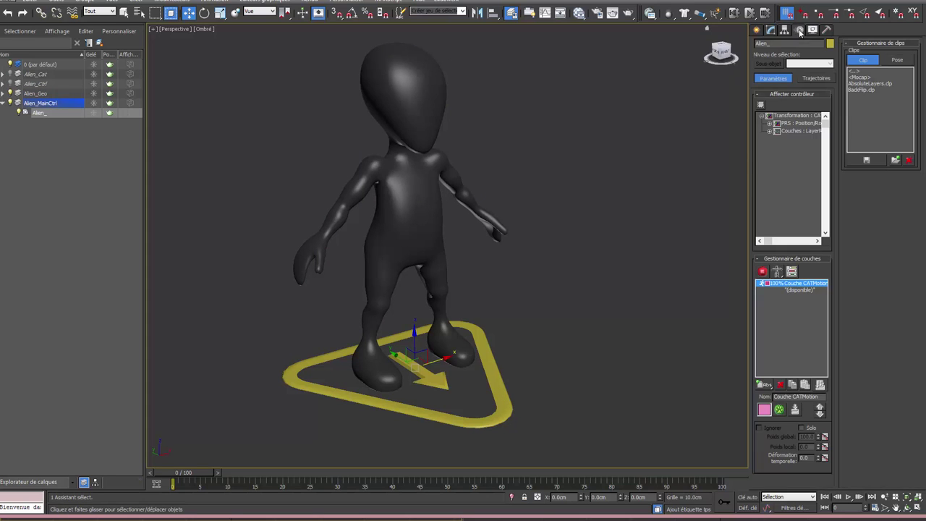
click(764, 272)
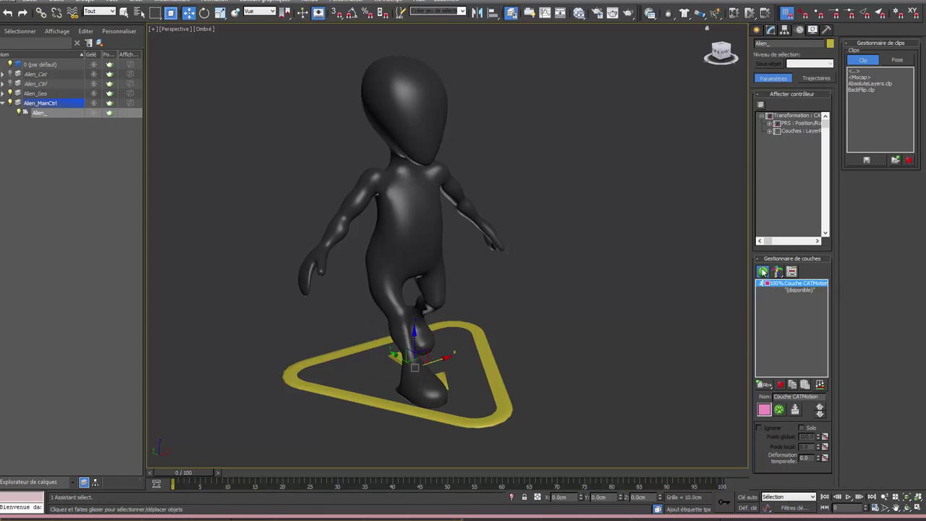
mouse_move(644, 319)
alt+middle_down()
mouse_move(569, 311)
mouse_move(642, 316)
mouse_move(629, 318)
alt+middle_up()
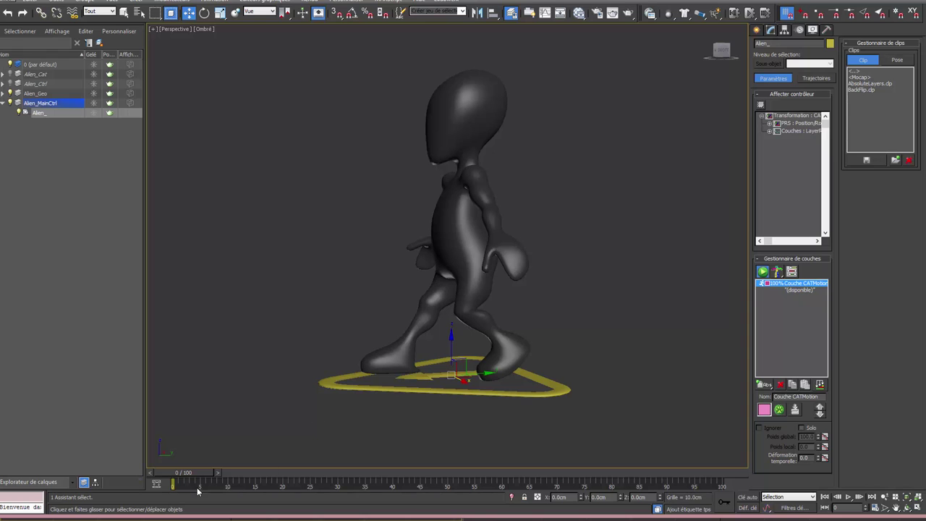
Step: Scrub the walk to frames 47 and 21, checking the Alien_Geo deformation, then return to frame 0
mouse_move(186, 474)
mouse_down()
mouse_move(436, 462)
mouse_move(270, 479)
mouse_move(434, 479)
mouse_move(269, 489)
mouse_move(426, 483)
mouse_move(173, 481)
mouse_up()
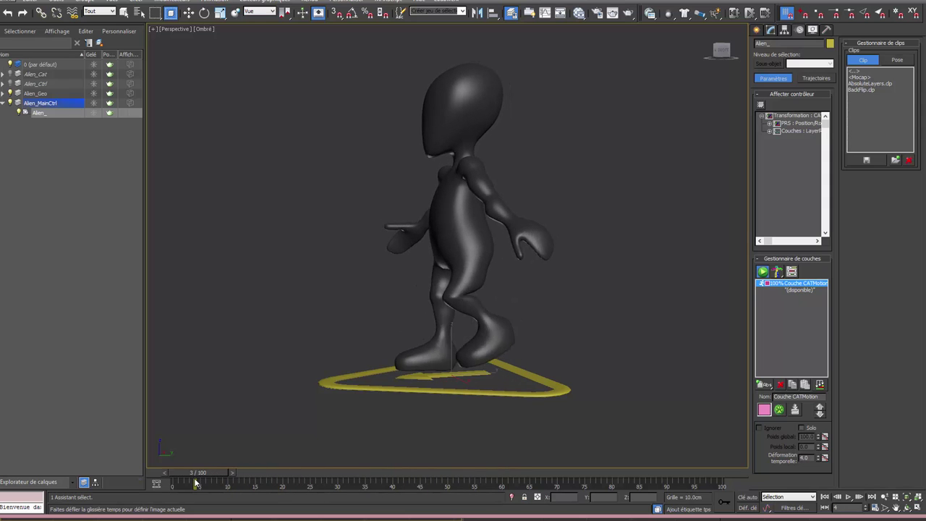
key(w)
mouse_move(296, 382)
alt+middle_down()
mouse_move(426, 308)
mouse_move(377, 200)
alt+middle_up()
click(380, 204)
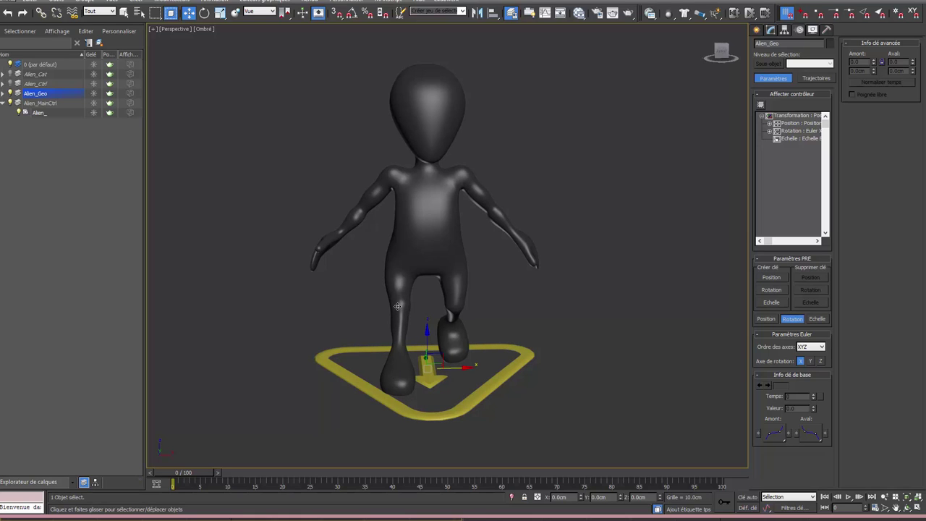
alt+middle_drag(322, 343, 350, 347)
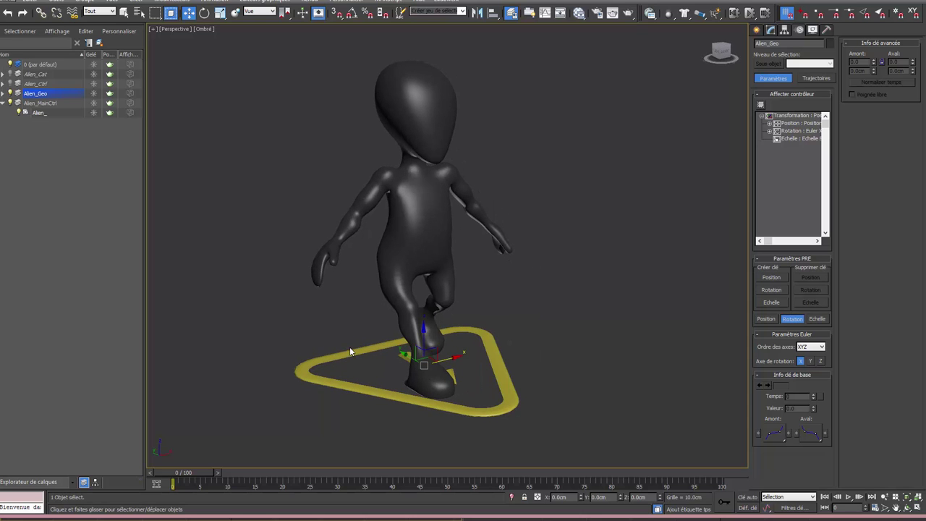
mouse_move(215, 474)
mouse_down()
mouse_move(285, 475)
mouse_move(154, 468)
mouse_up()
key(w)
Step: Enter Peau envelope editing with Sommets enabled and box-select the shoulder and upper-arm vertices
click(771, 29)
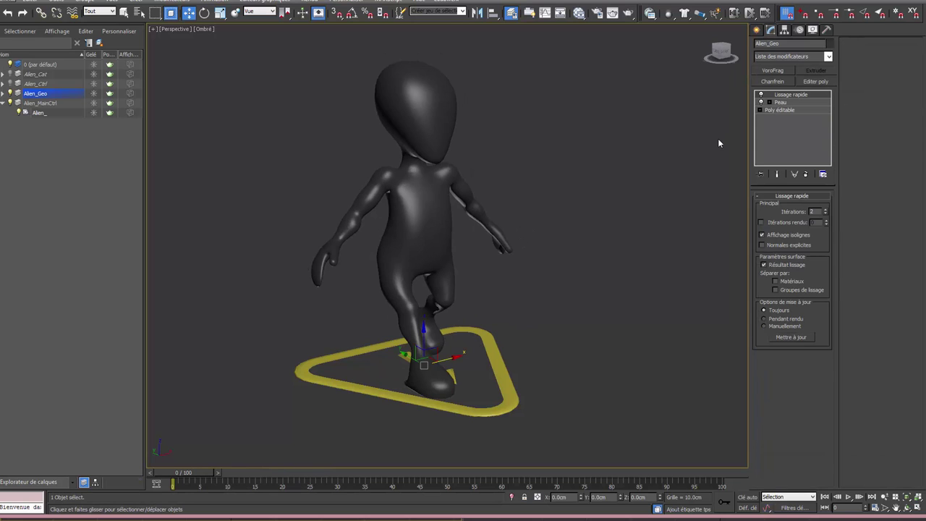
click(775, 103)
click(792, 110)
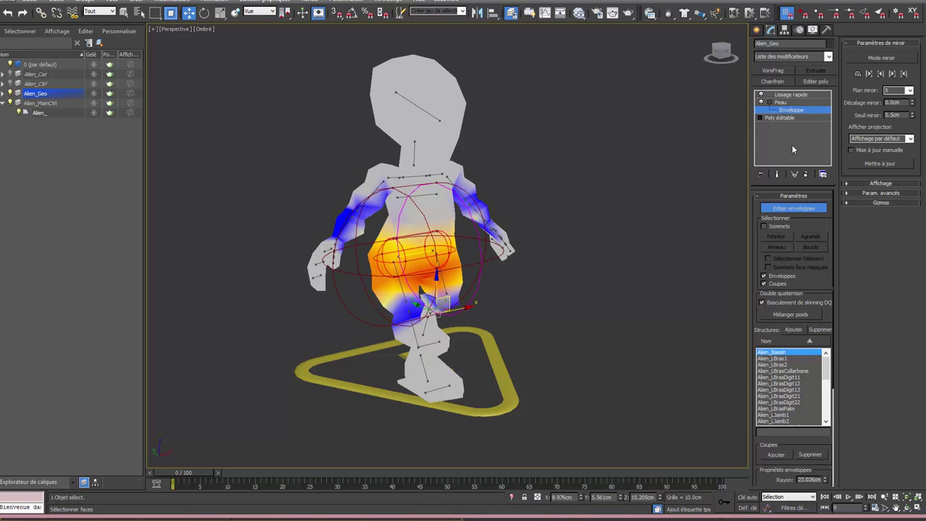
click(765, 227)
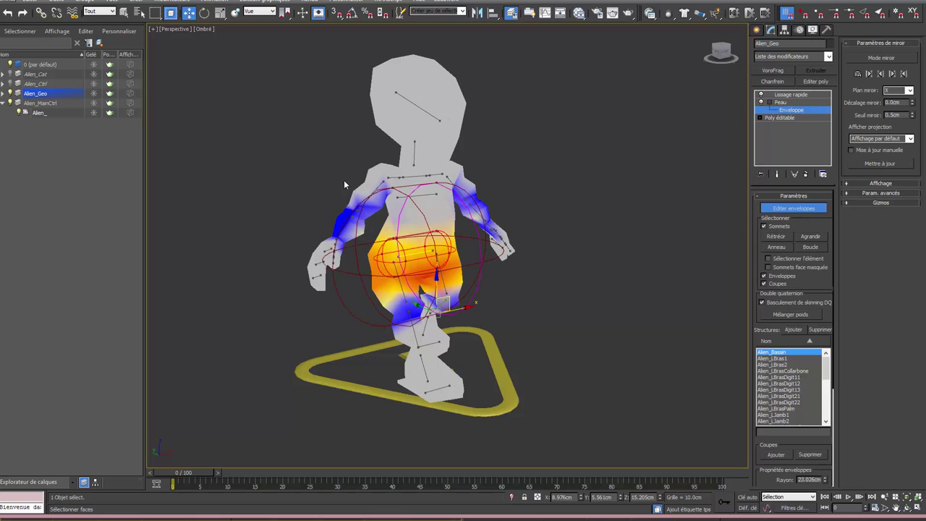
drag(330, 165, 371, 216)
alt+middle_drag(376, 271, 315, 291)
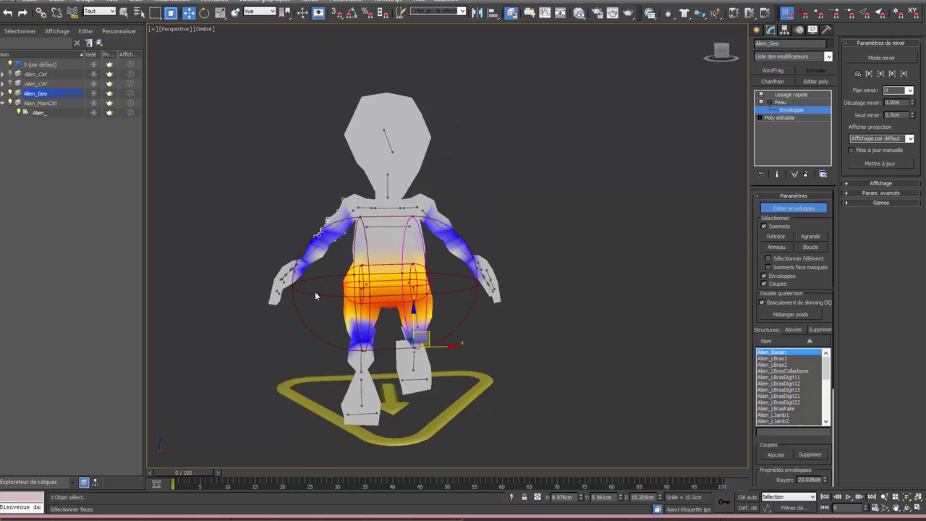
Step: Toggle Show End Result to compare smoothed and faceted display, ending smoothed, and orbit to a side view
click(780, 174)
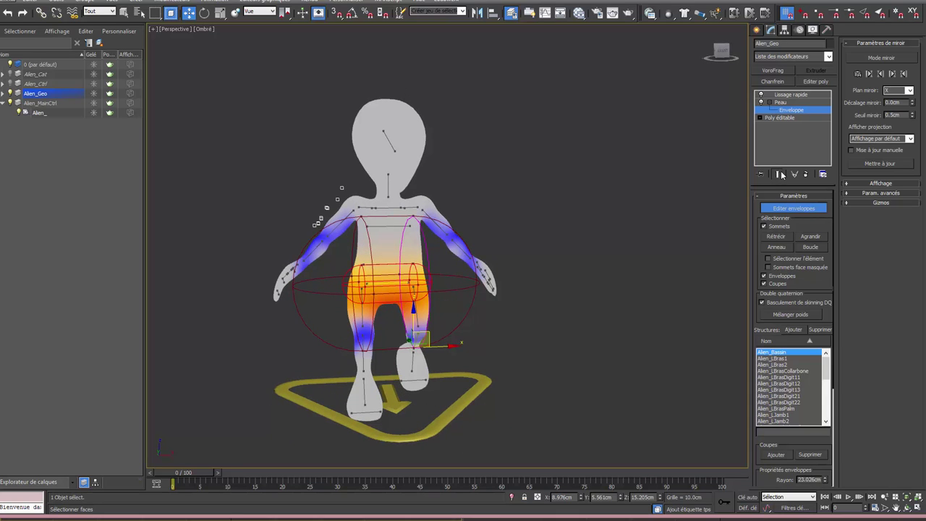
click(781, 176)
click(782, 175)
click(782, 176)
click(781, 175)
click(781, 175)
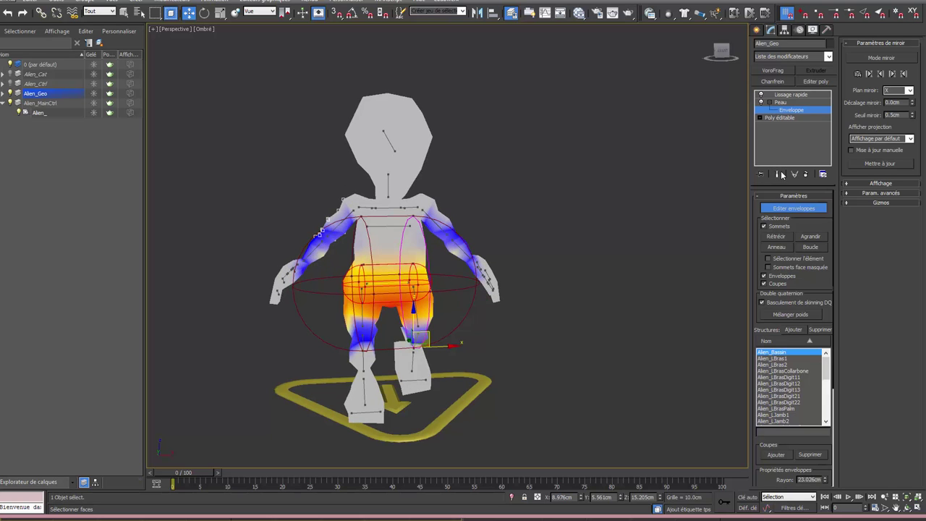
click(782, 175)
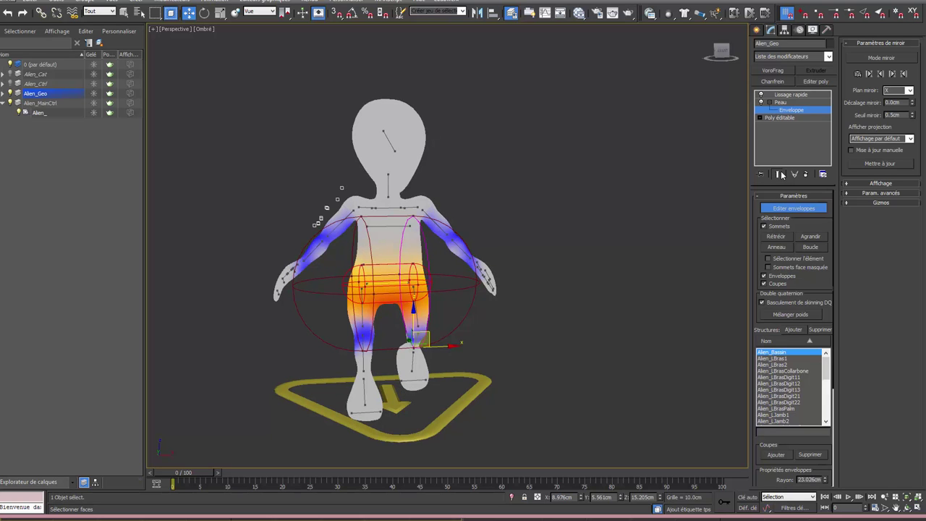
click(782, 175)
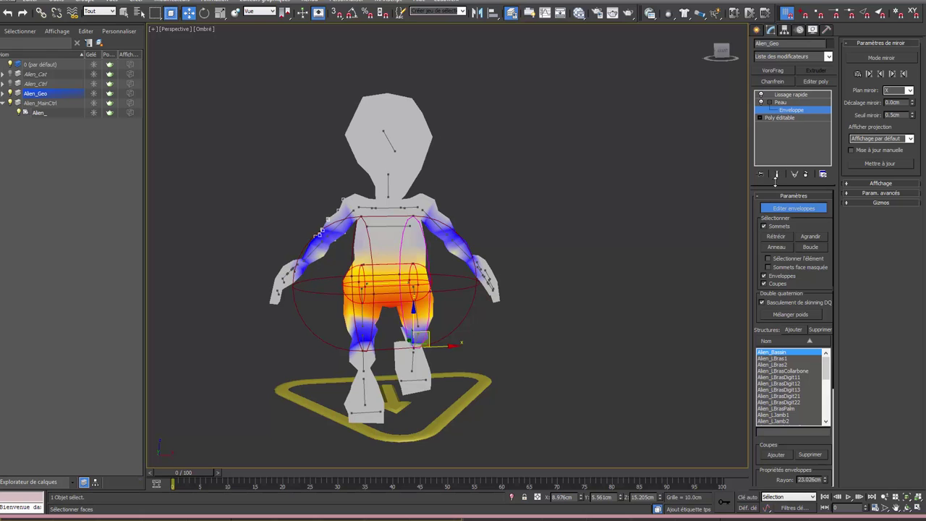
alt+middle_drag(593, 193, 523, 227)
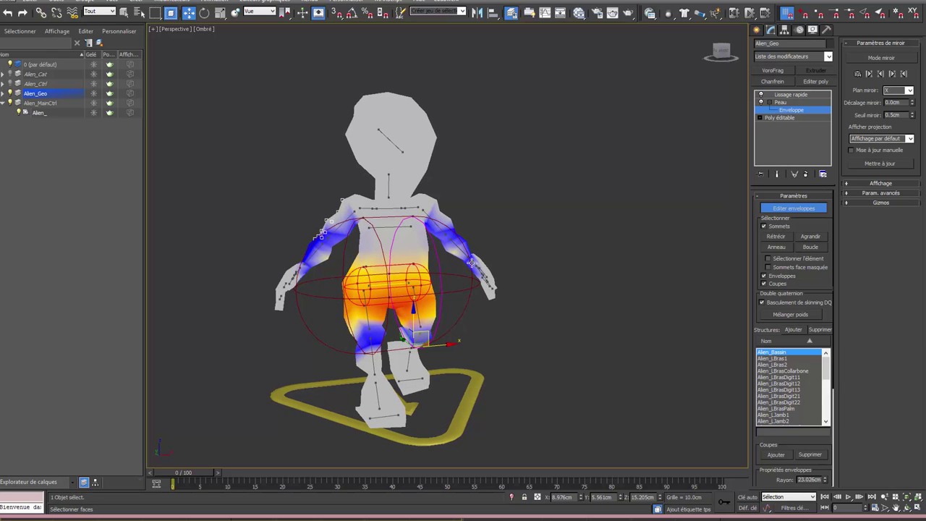
alt+middle_drag(472, 262, 454, 274)
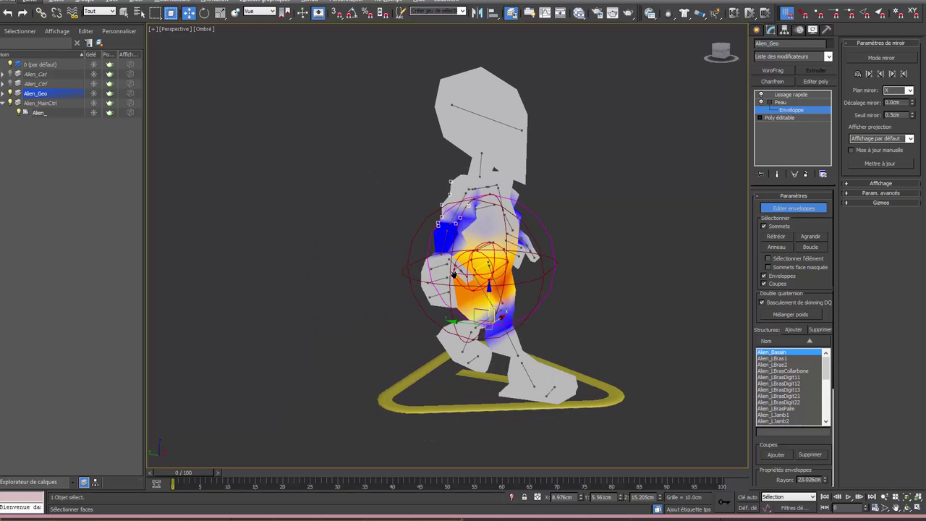
Step: Select the Alien_RBras2 envelope, zoom onto the right arm and turn on Edged Faces (F4)
scroll(401, 246, up, 4)
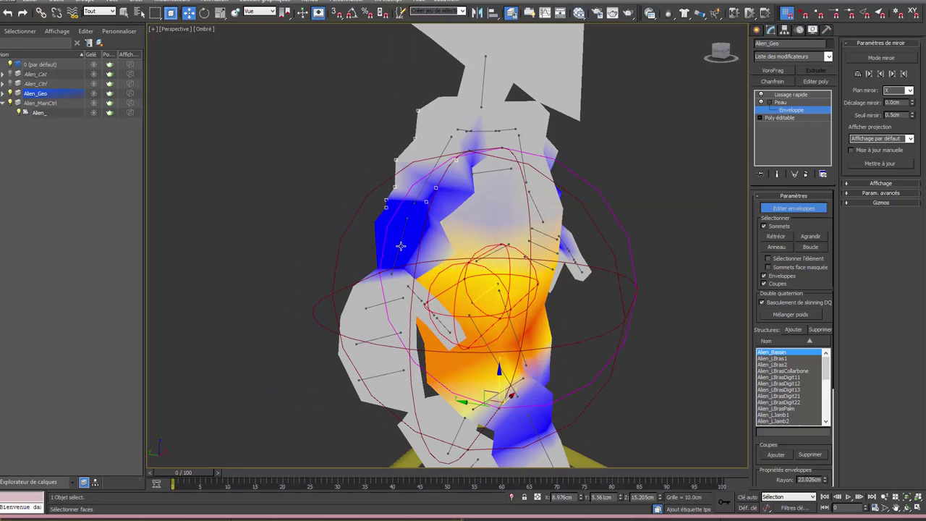
click(401, 246)
alt+middle_drag(421, 261, 423, 266)
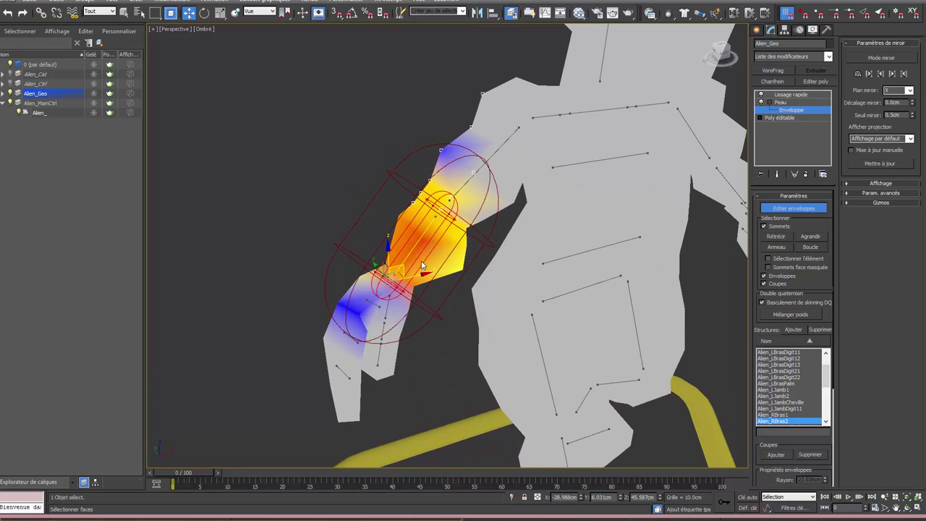
key(F4)
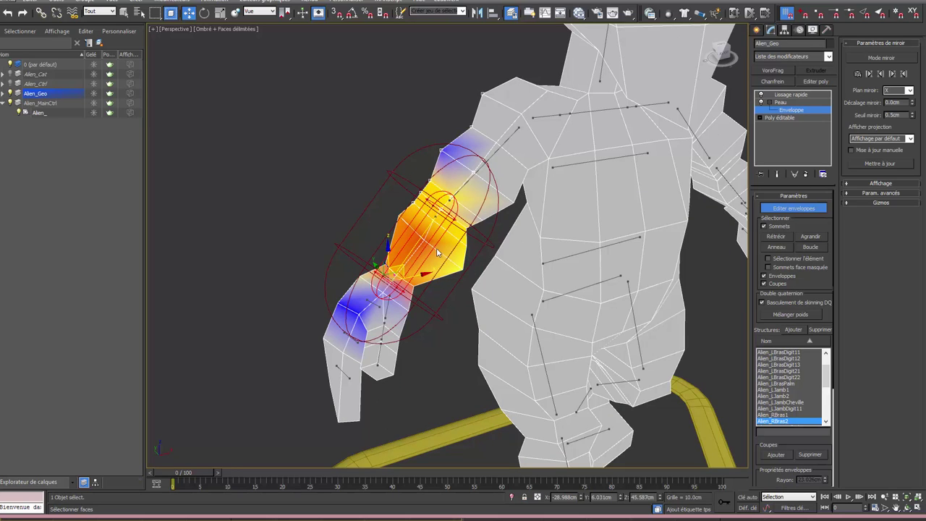
drag(772, 331, 799, 170)
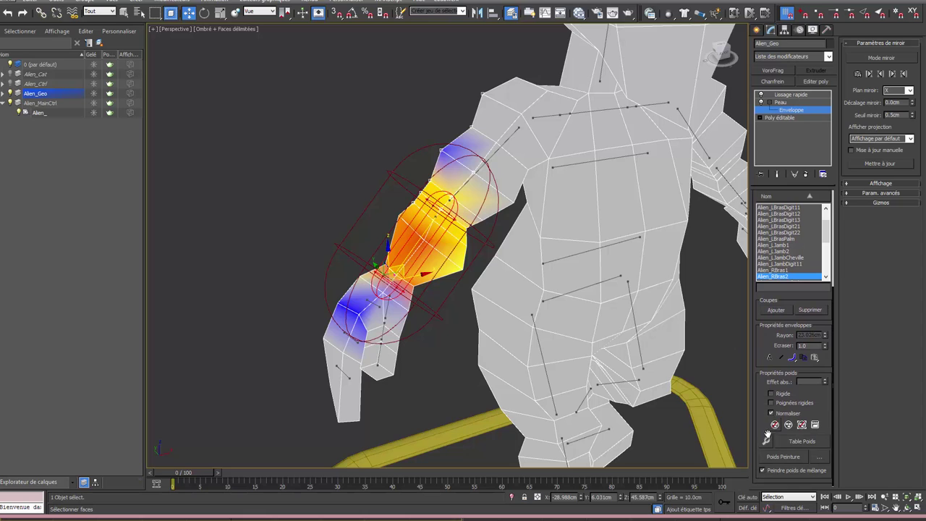
Step: Open the Weight Tool and pick two upper-arm vertices, weighted 0.416 Alien_RBras1 and 0.581 Alien_RBras2
click(766, 439)
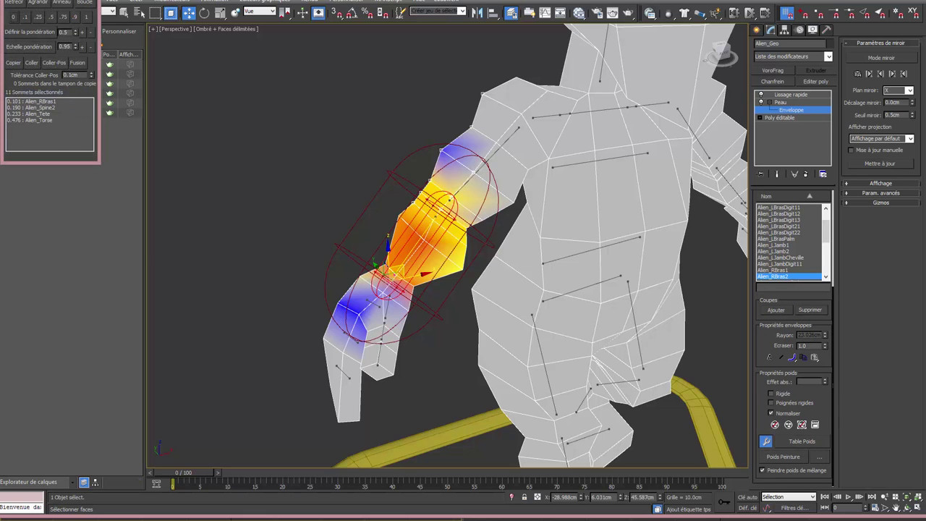
drag(36, 2, 79, 143)
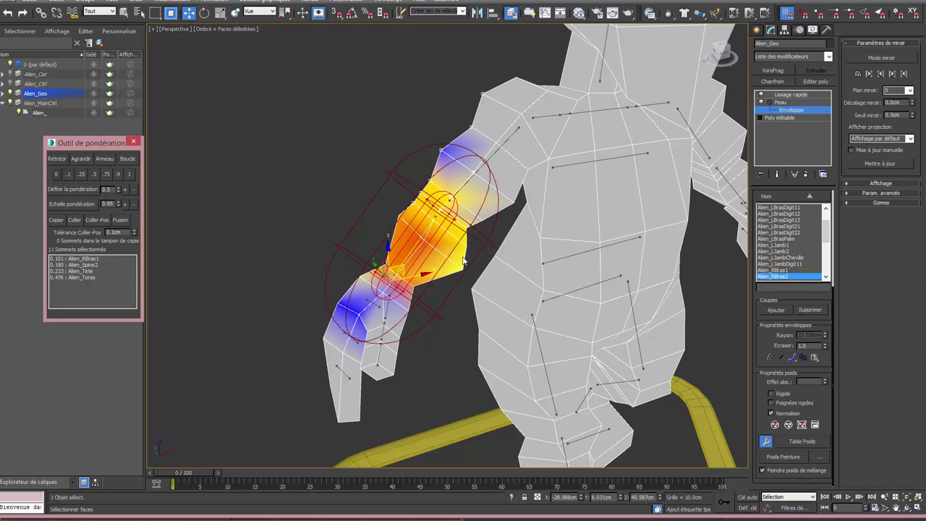
alt+middle_drag(442, 254, 400, 257)
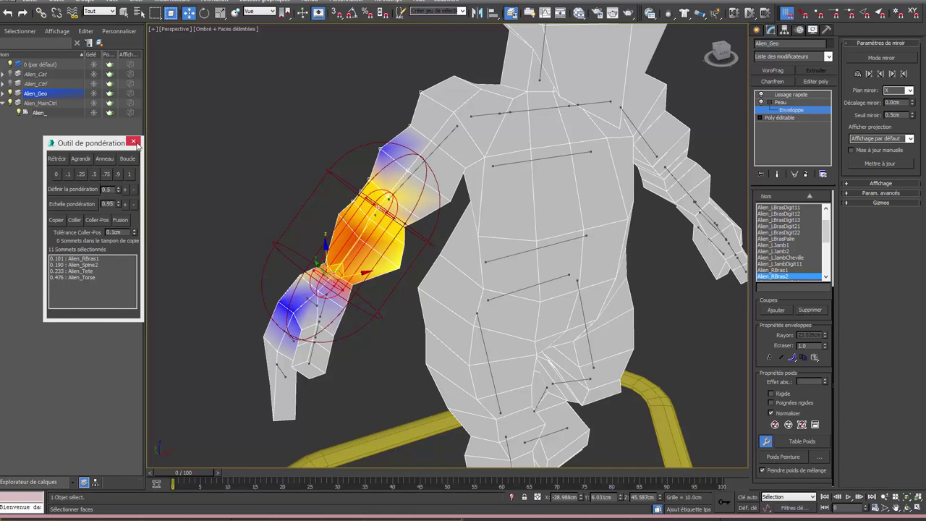
mouse_move(323, 249)
alt+middle_down()
mouse_move(347, 246)
mouse_move(358, 228)
alt+middle_up()
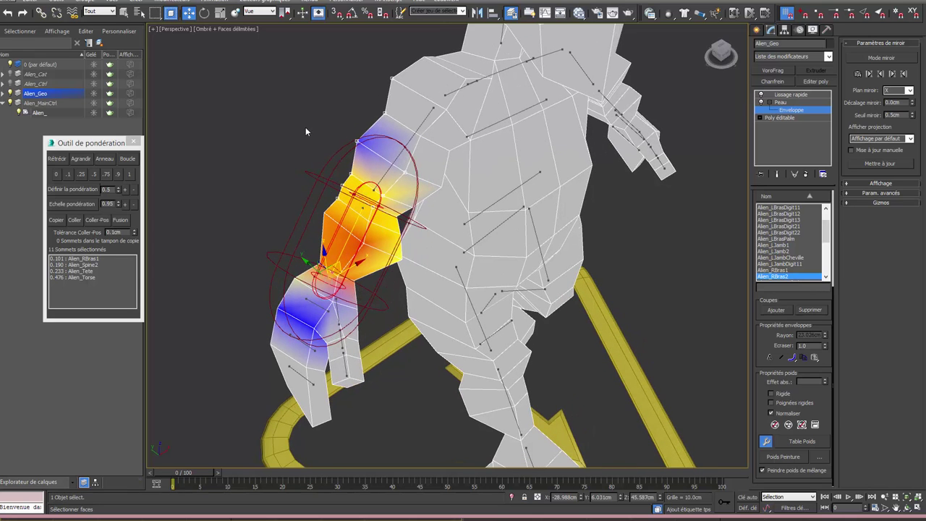
click(372, 229)
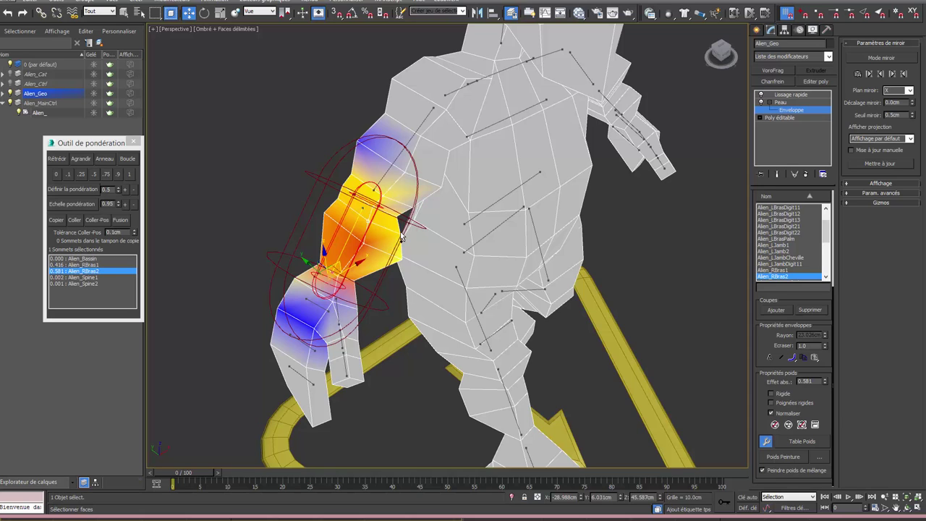
ctrl+click(400, 236)
scroll(403, 241, up, 2)
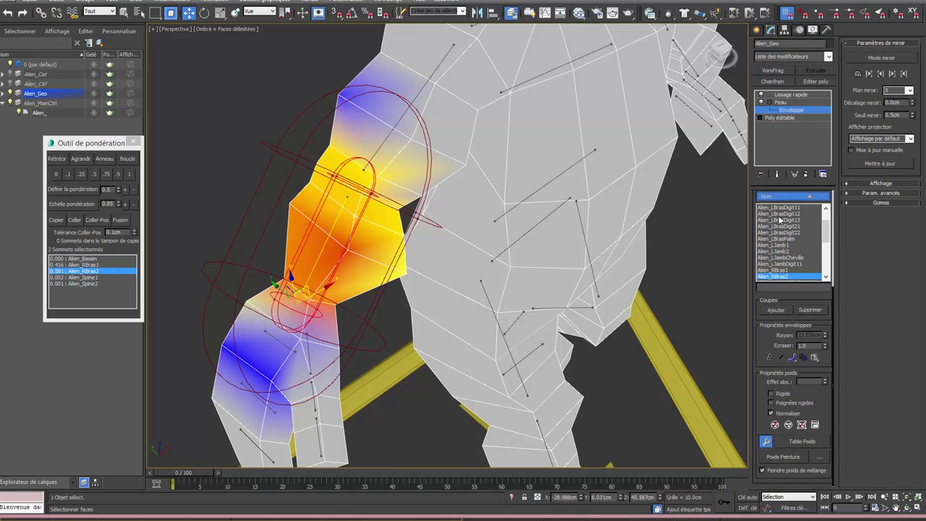
scroll(758, 206, up, 4)
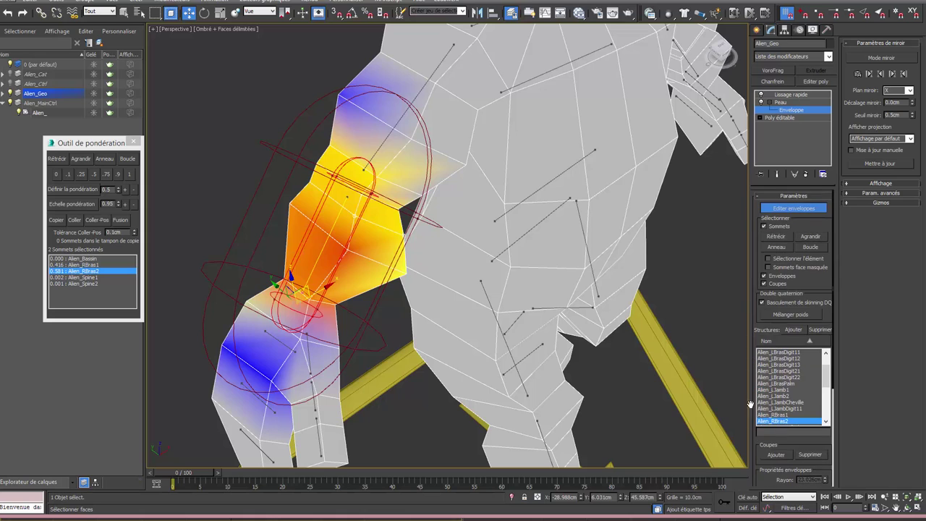
Step: Move the Mirror Parameters rollout up and enable Show No Envelopes under Display
drag(866, 48, 783, 200)
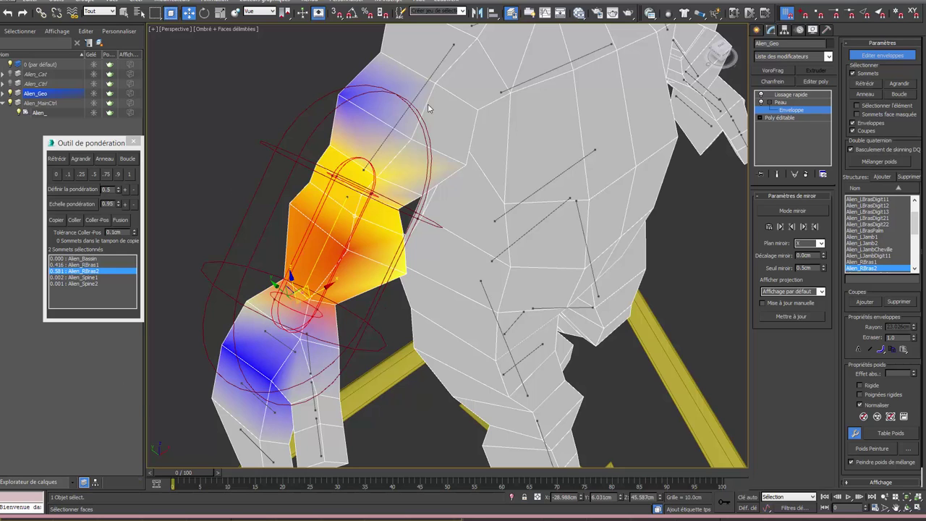
click(860, 484)
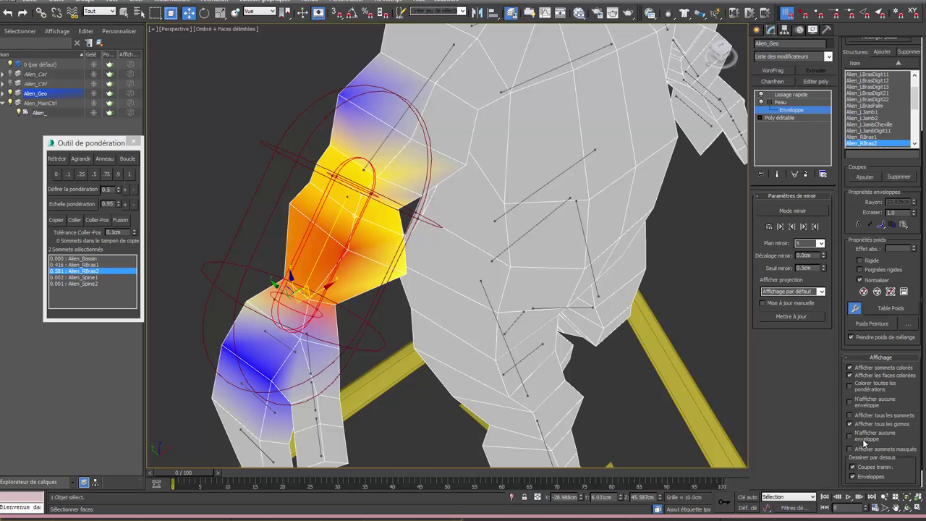
click(852, 437)
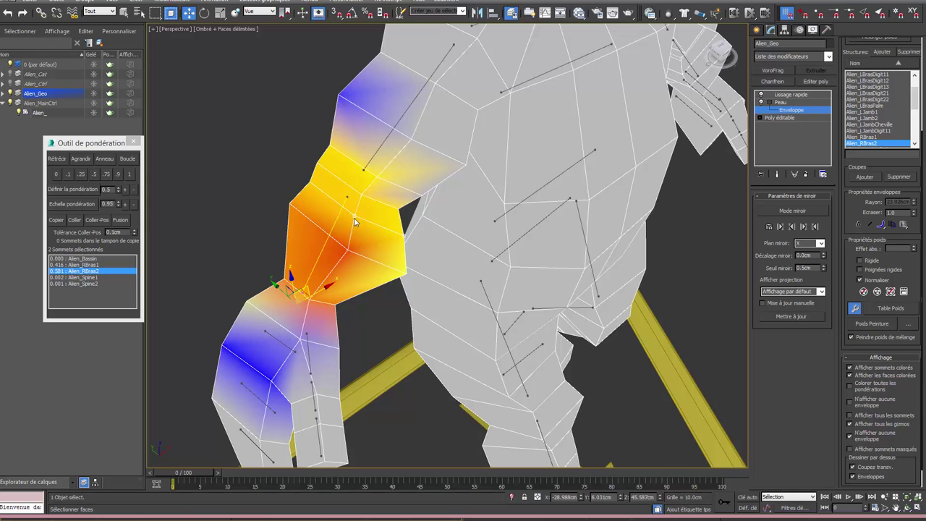
Step: Set two upper-arm vertex loops to 1.0 Alien_RBras2 weight, then select two elbow vertices
click(350, 174)
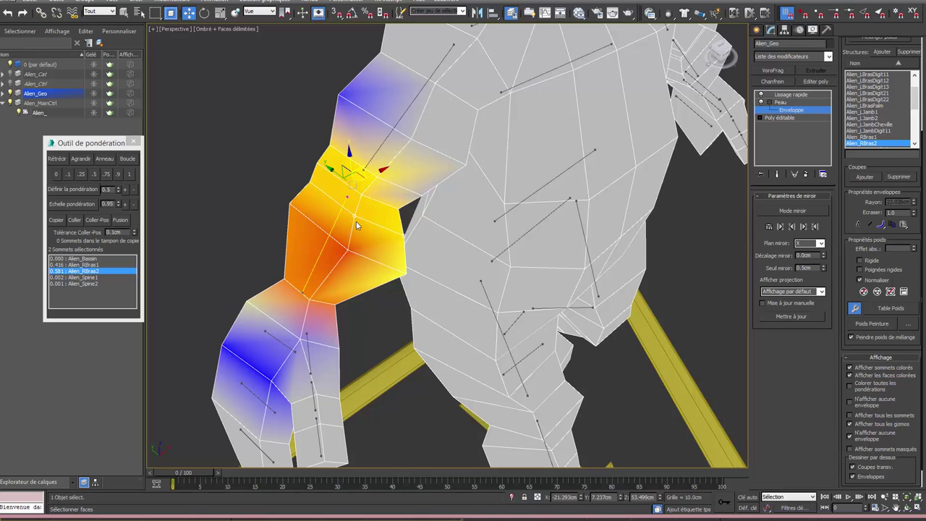
click(128, 161)
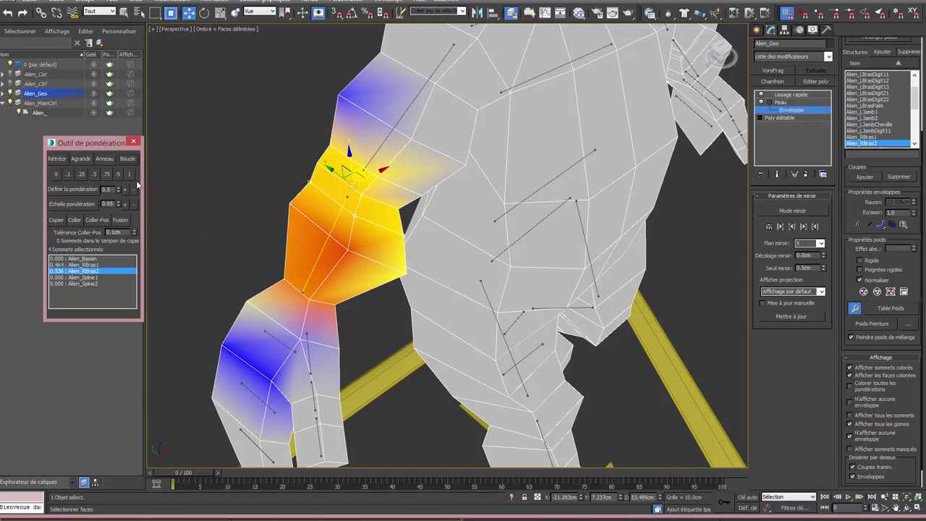
click(130, 174)
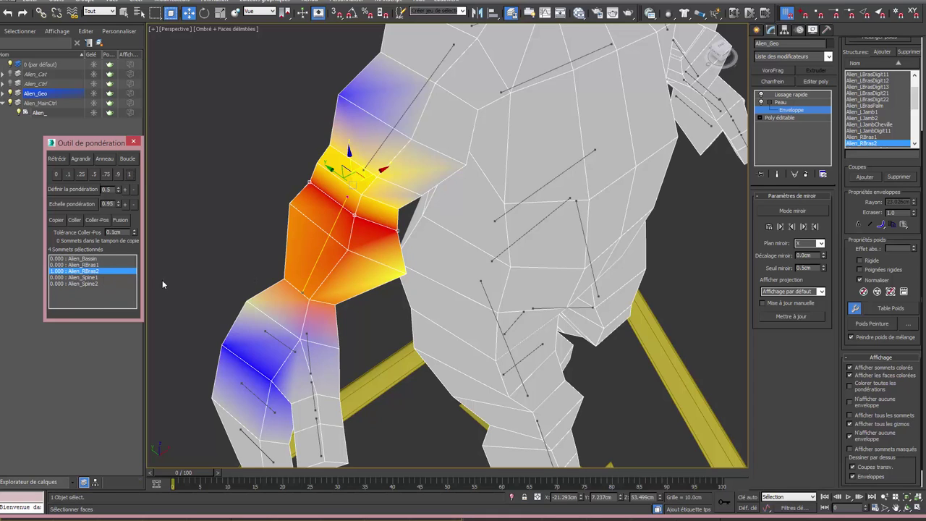
click(347, 249)
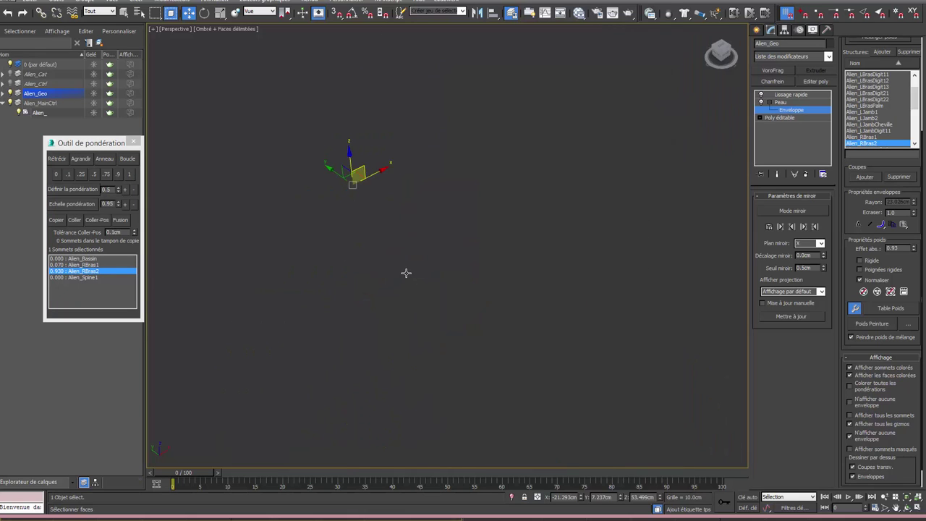
ctrl+click(406, 273)
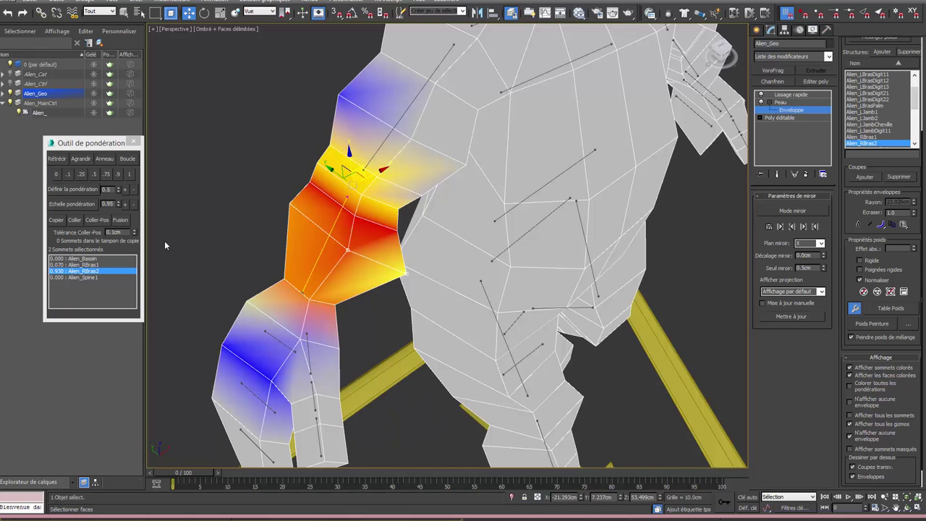
click(128, 159)
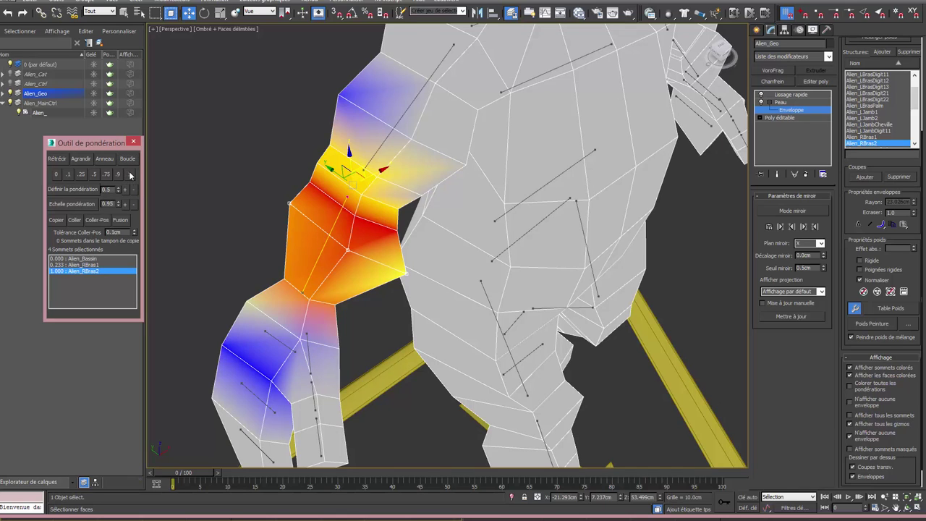
click(131, 176)
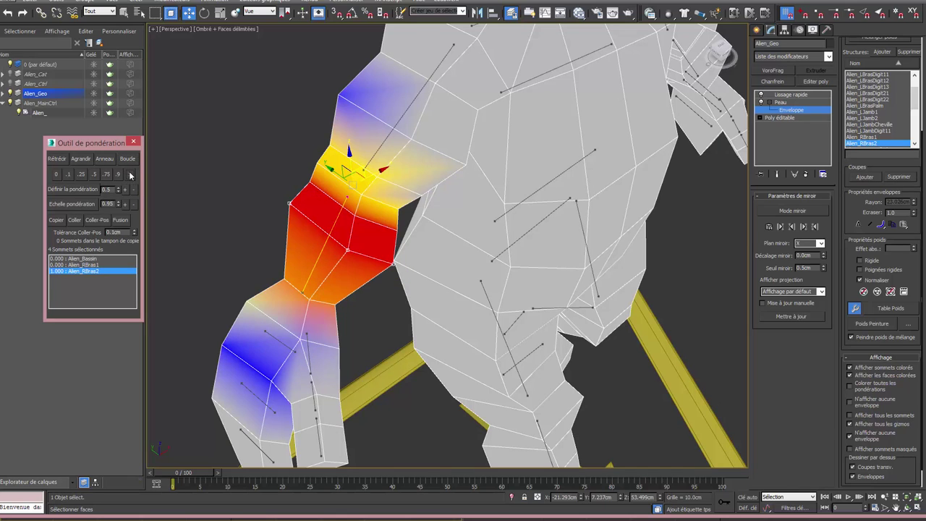
click(308, 298)
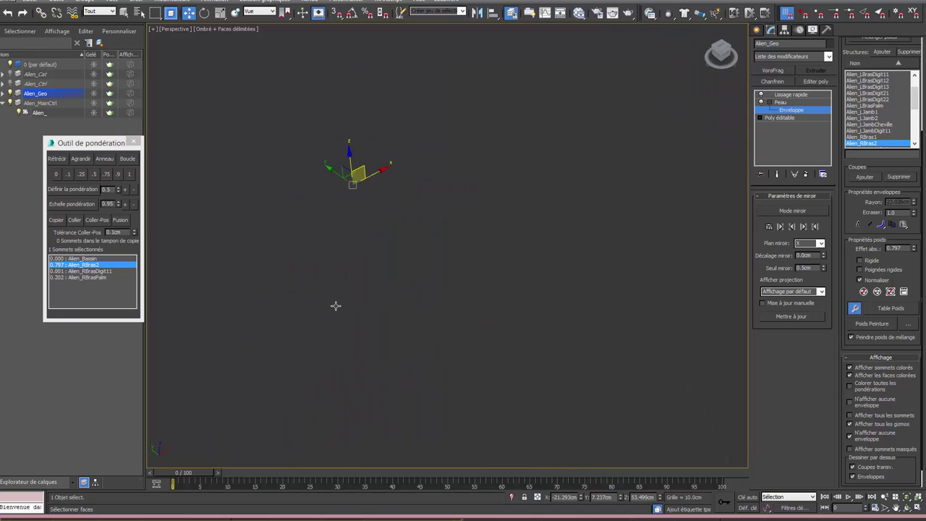
ctrl+click(335, 306)
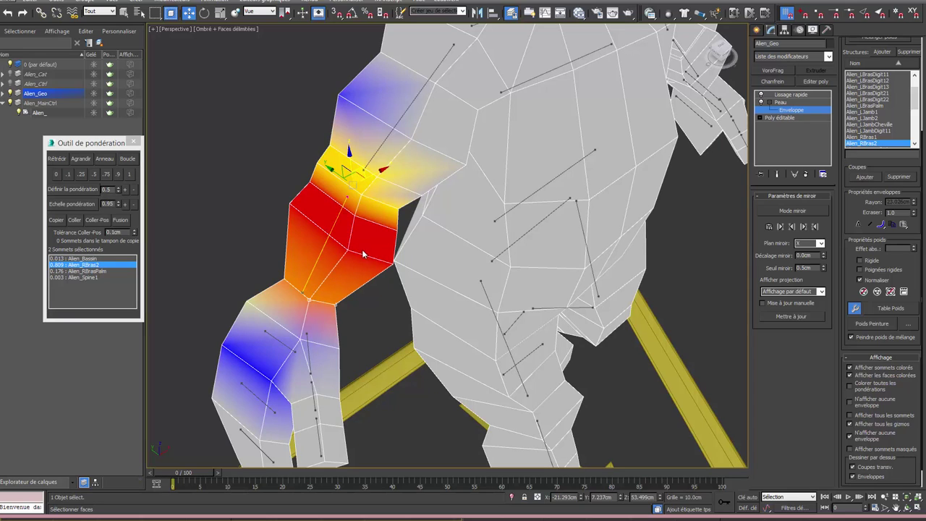
Step: Select the four-edge ring around the right upper arm on the Editable Poly base
click(783, 118)
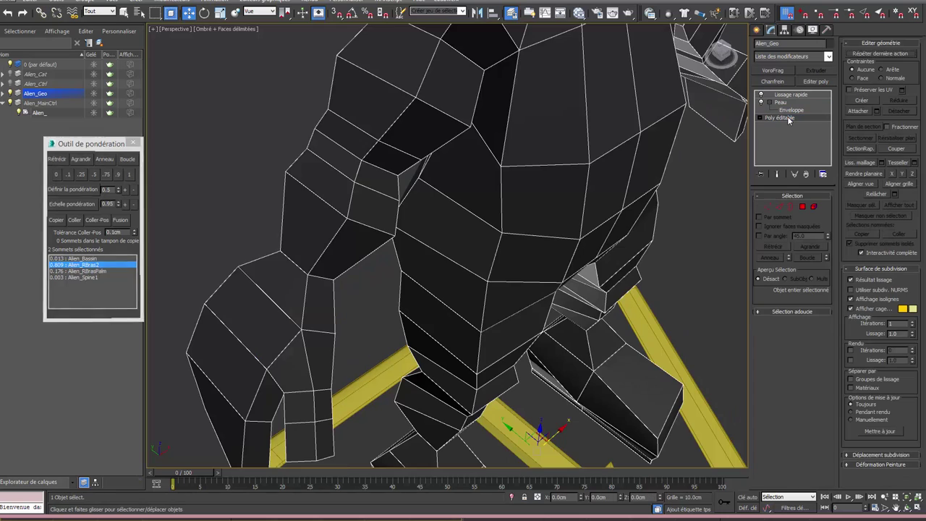
click(779, 206)
click(317, 259)
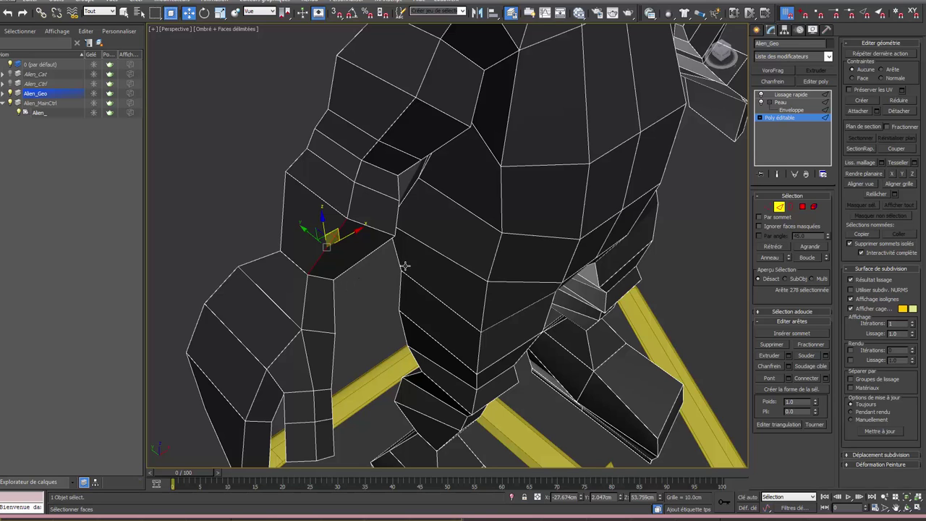
click(770, 258)
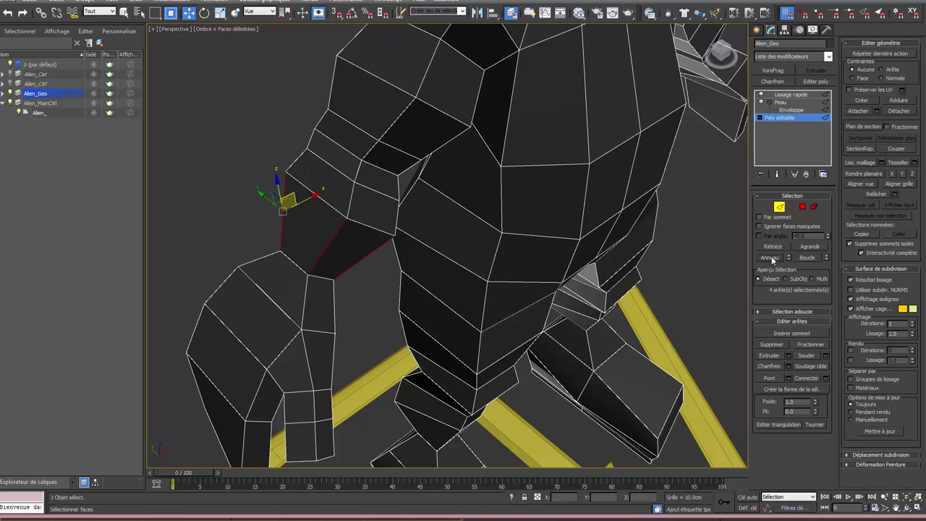
right_click(335, 272)
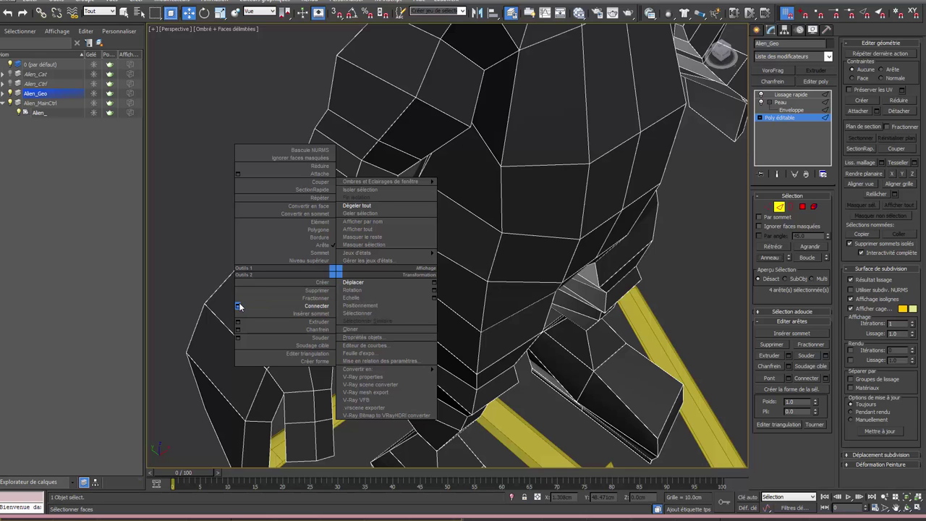
click(185, 297)
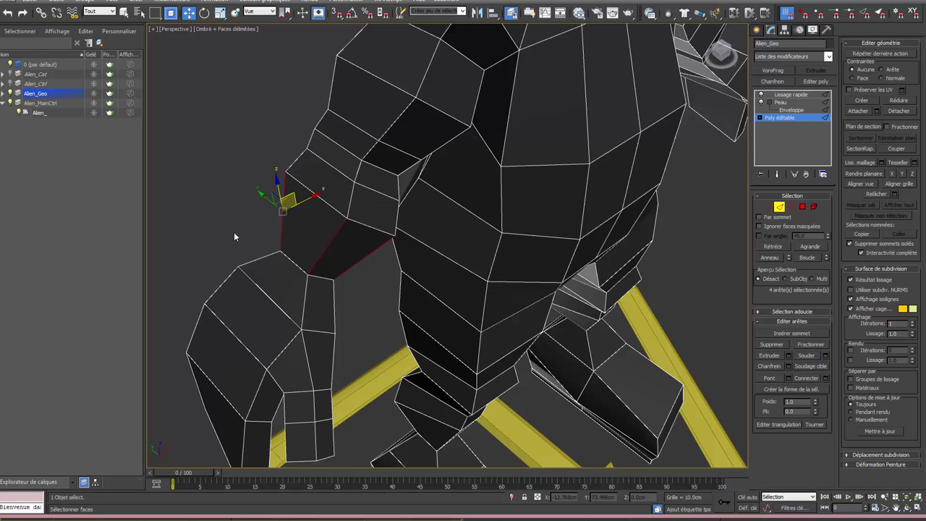
scroll(234, 231, down, 3)
mouse_move(424, 195)
alt+middle_down()
mouse_move(263, 178)
mouse_move(508, 248)
alt+middle_up()
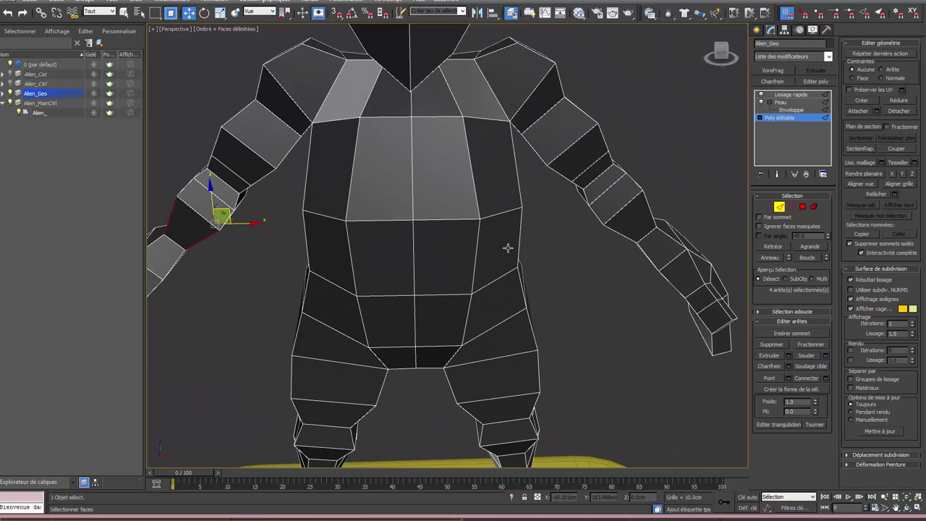
Step: Connect an edge ring on the other arm with a new loop, pinch set to 17
ctrl+click(630, 238)
click(771, 258)
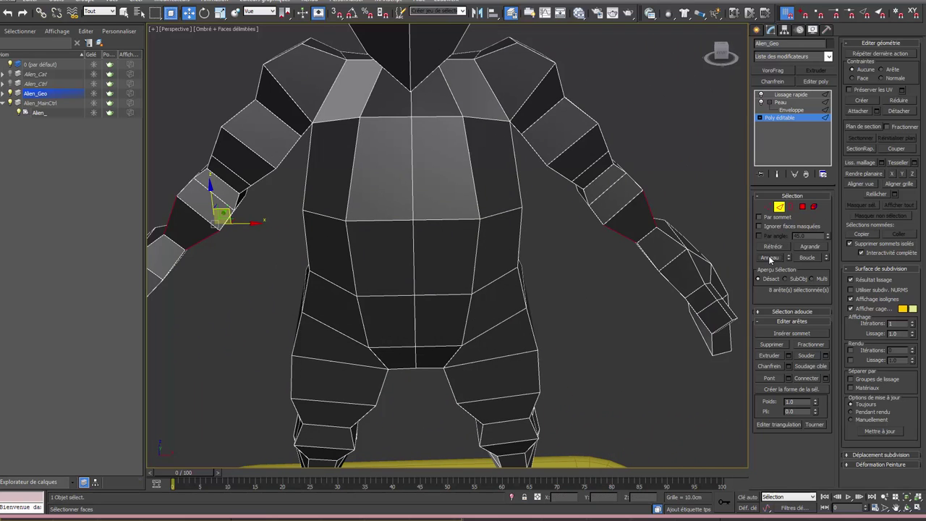
right_click(414, 276)
click(314, 308)
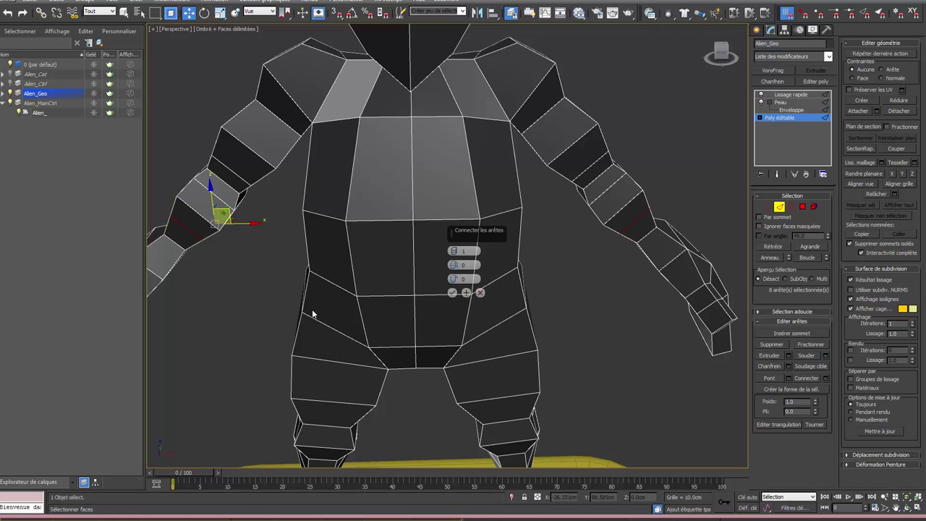
drag(457, 265, 459, 332)
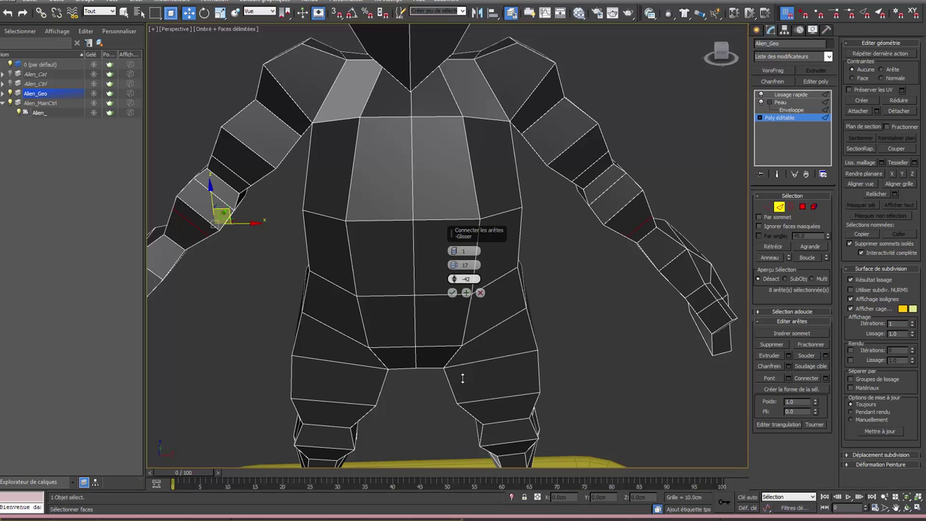
click(466, 292)
Step: Connect the edges around the other forearm with a loop slid along it
drag(608, 257, 705, 141)
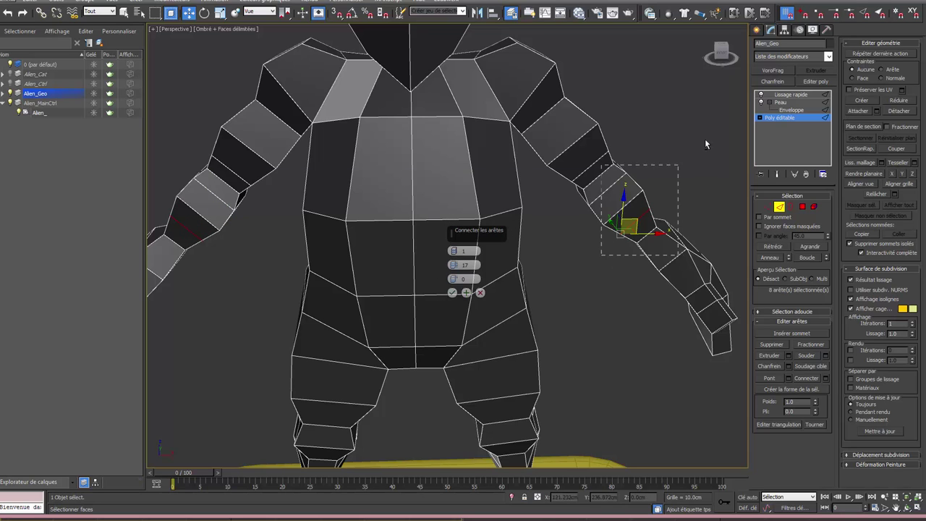
drag(460, 283, 456, 190)
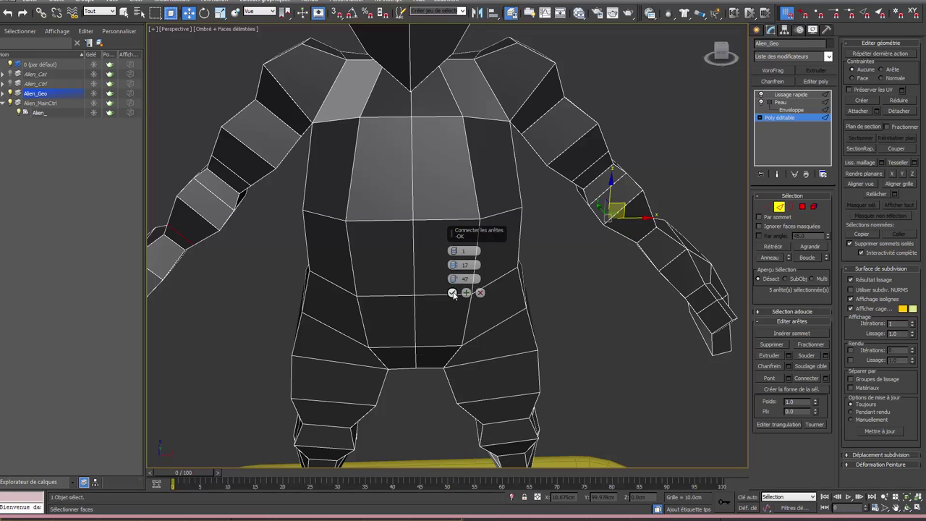
click(452, 293)
alt+middle_drag(240, 288, 255, 291)
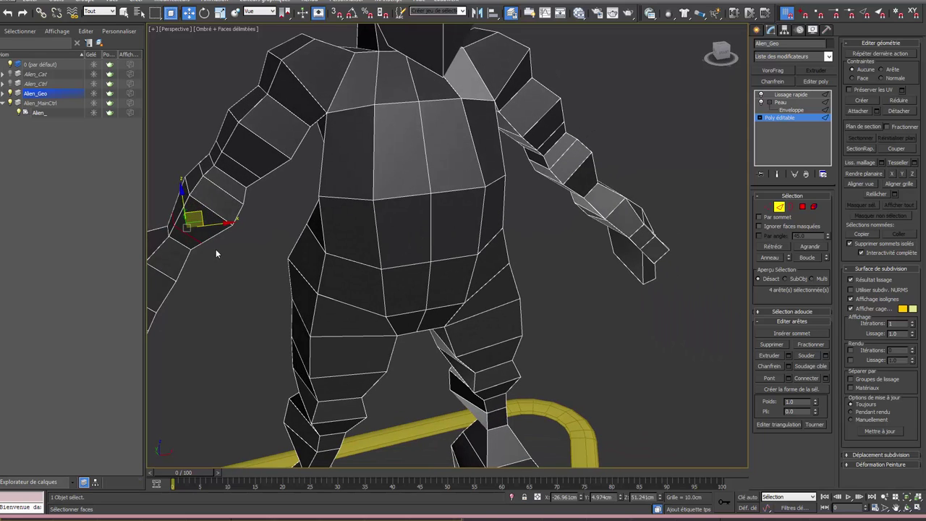
right_click(215, 249)
click(238, 273)
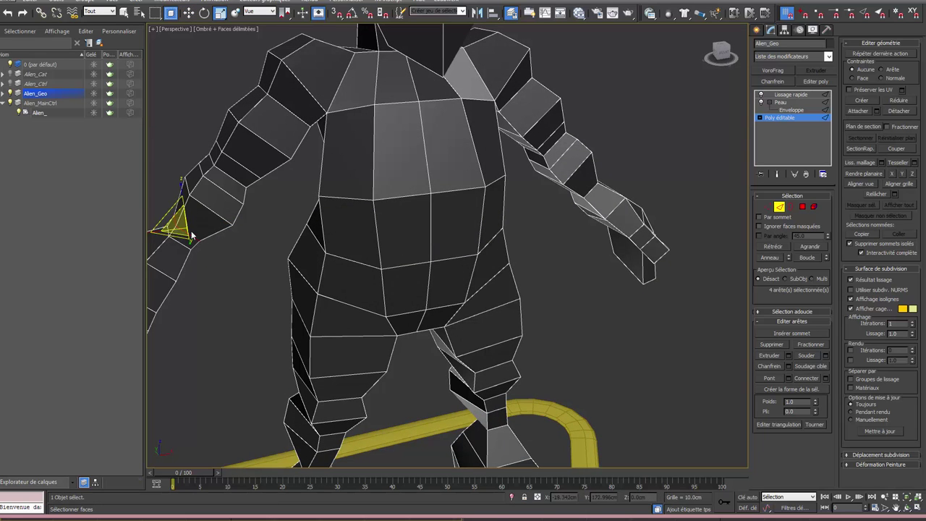
Step: Connect an edge ring on the right forearm with Slide 24, then exit Edge mode
mouse_move(598, 212)
alt+middle_down()
mouse_move(565, 212)
mouse_move(660, 249)
alt+middle_up()
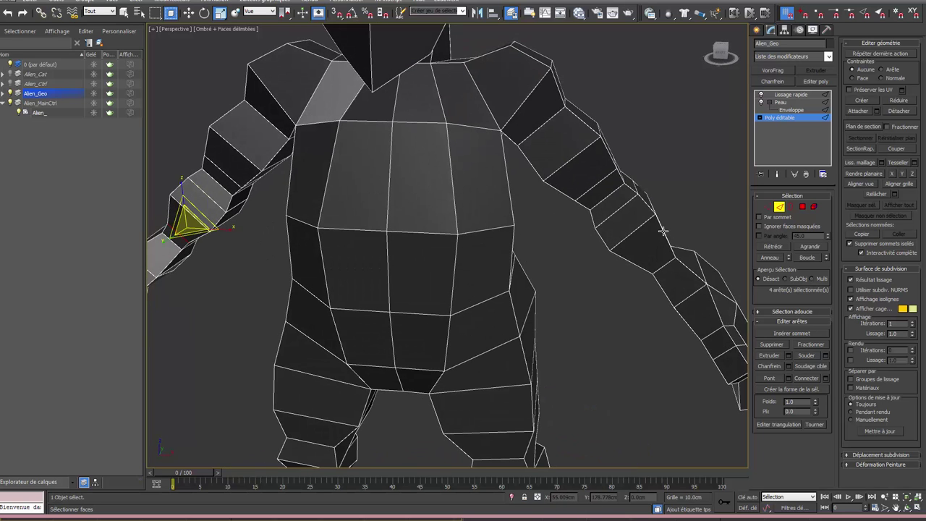
click(663, 230)
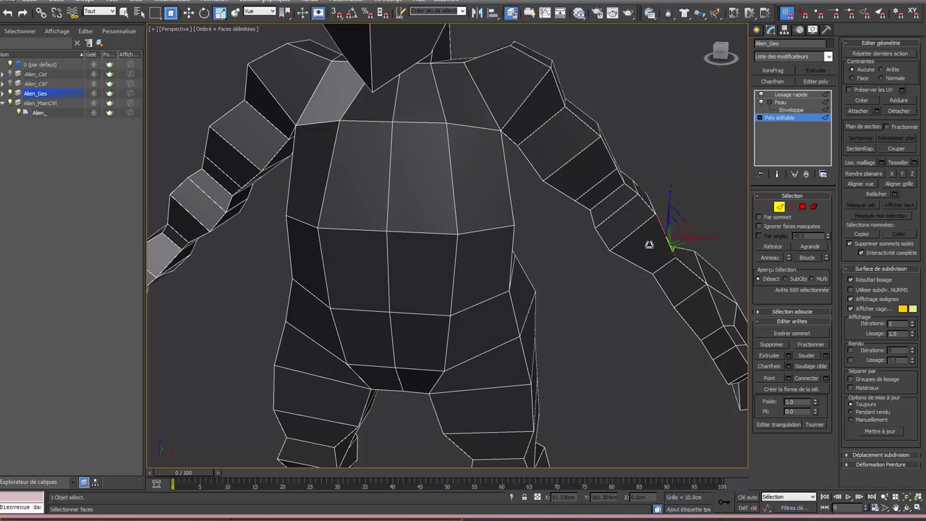
mouse_move(649, 245)
alt+middle_down()
mouse_move(618, 271)
mouse_move(589, 265)
mouse_move(600, 256)
alt+middle_up()
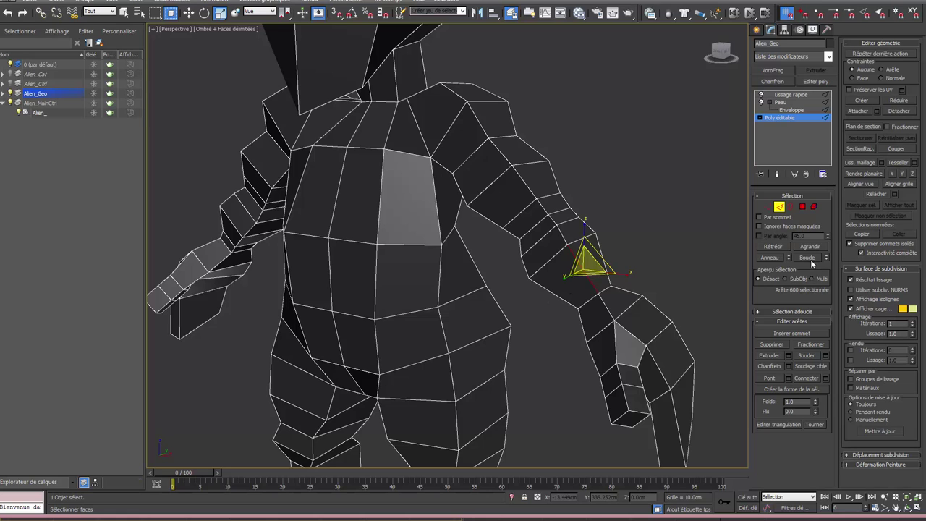
click(770, 258)
right_click(542, 296)
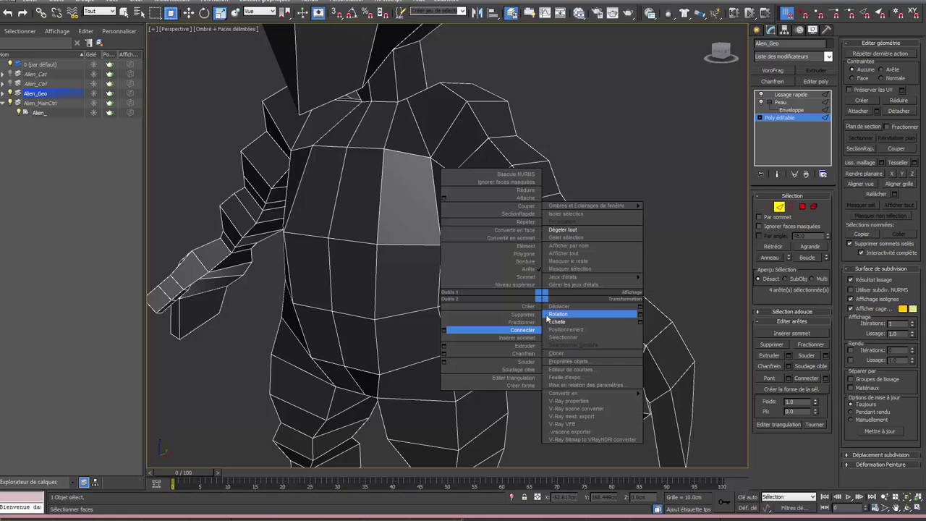
click(460, 333)
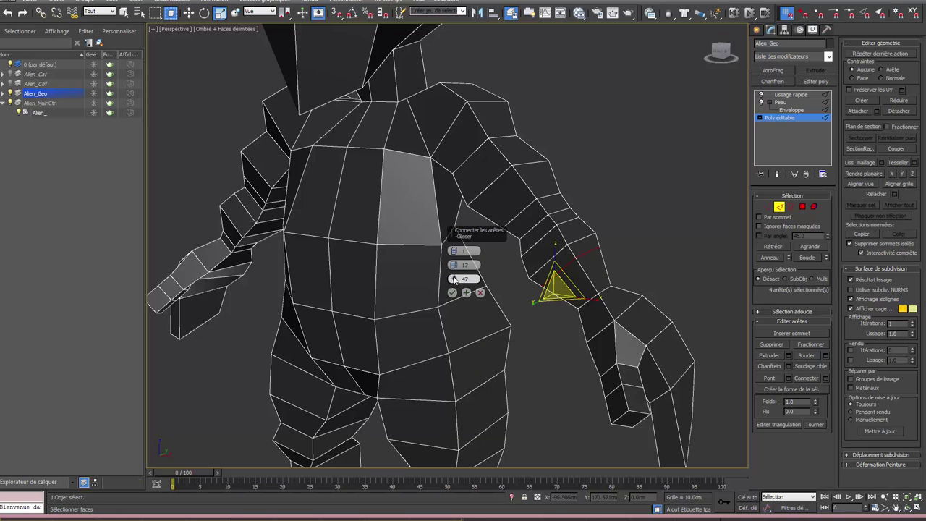
drag(454, 280, 466, 340)
click(452, 292)
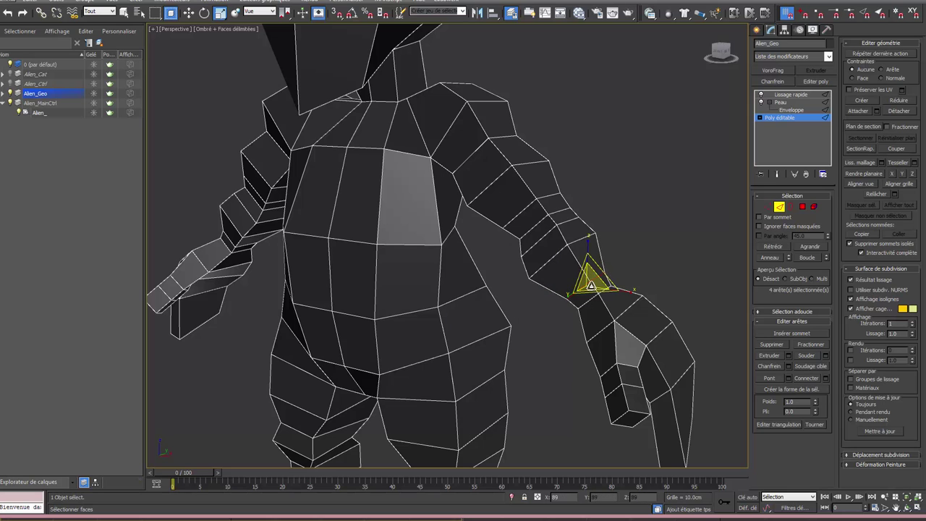
click(781, 207)
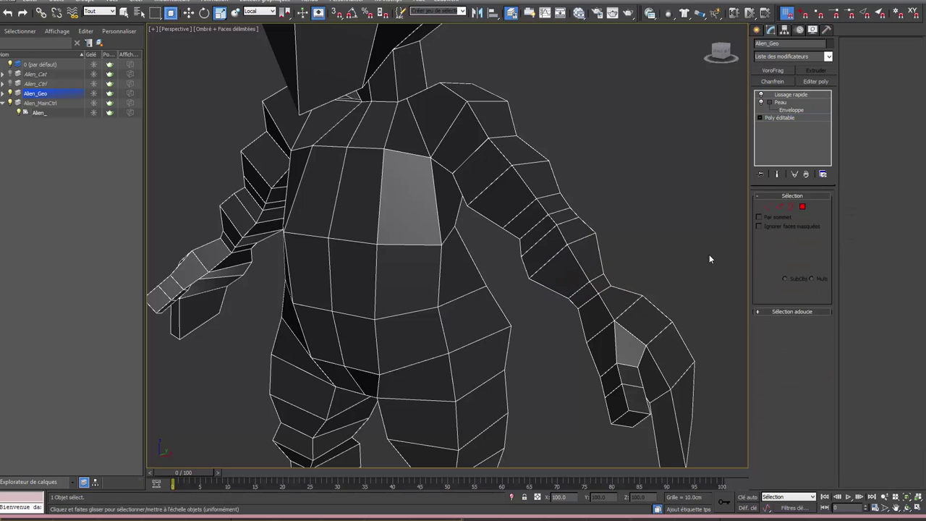
Step: In skin envelope editing, give one arm vertex loop full 1.0 weight to Alien_RBras2
click(791, 110)
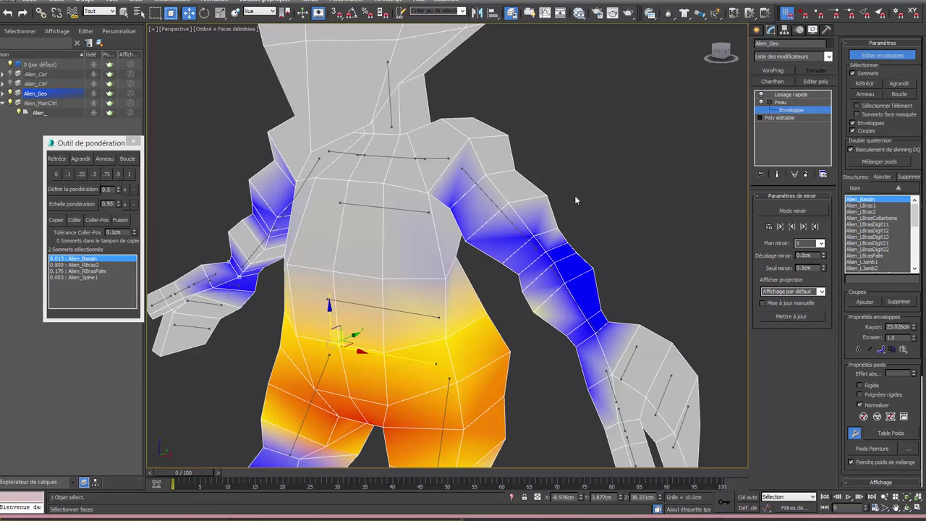
alt+middle_drag(576, 200, 467, 262)
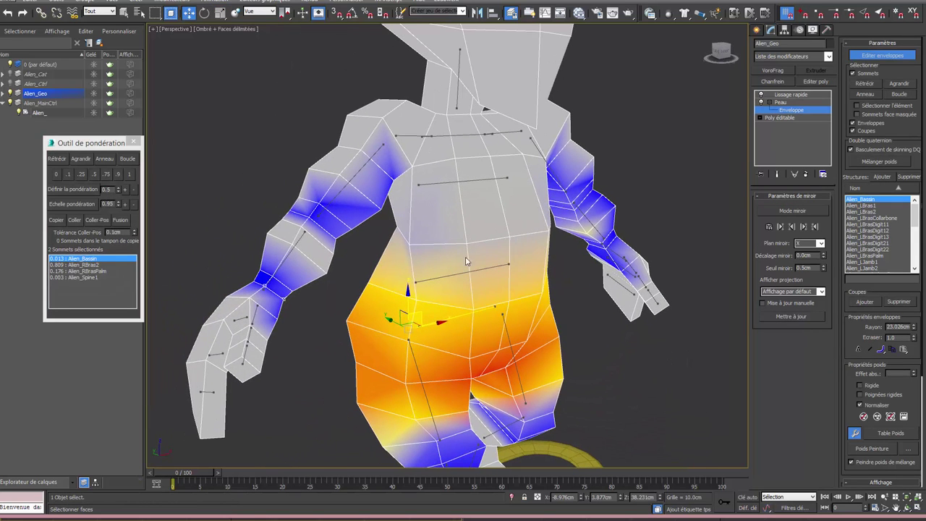
click(302, 244)
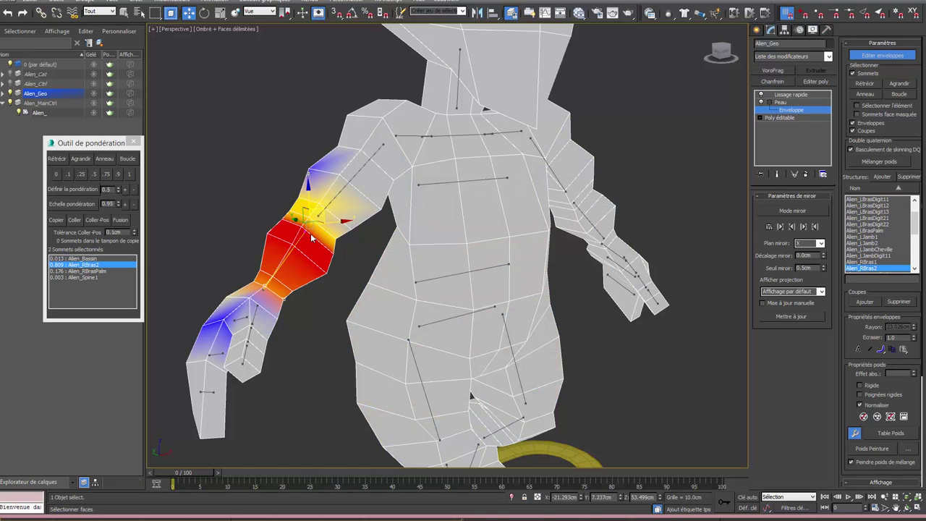
scroll(300, 268, up, 2)
scroll(299, 286, up, 3)
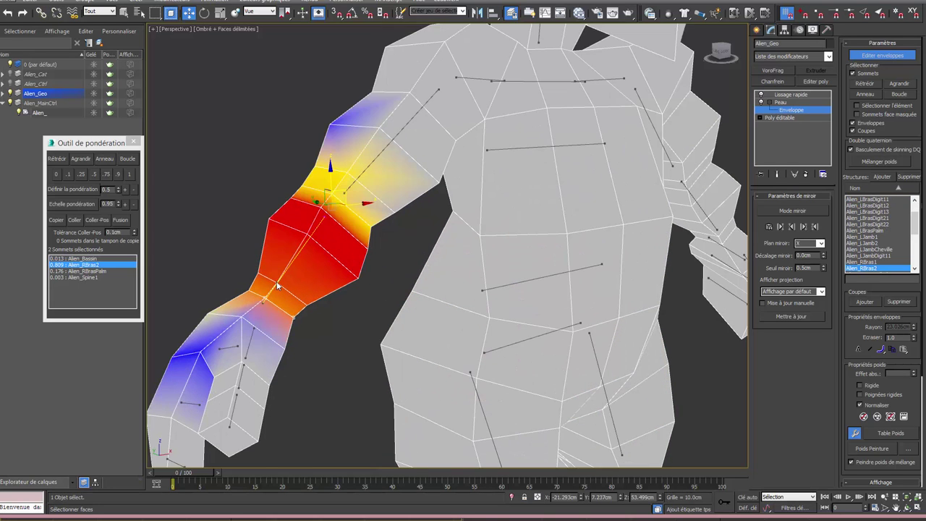
click(307, 309)
click(133, 160)
click(128, 175)
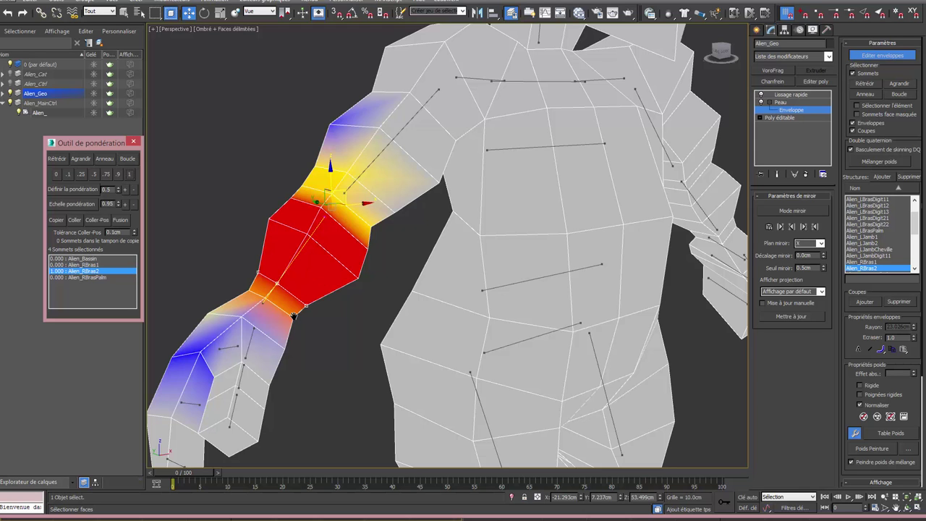
mouse_move(323, 302)
alt+middle_down()
mouse_move(387, 291)
mouse_move(398, 310)
mouse_move(262, 290)
alt+middle_up()
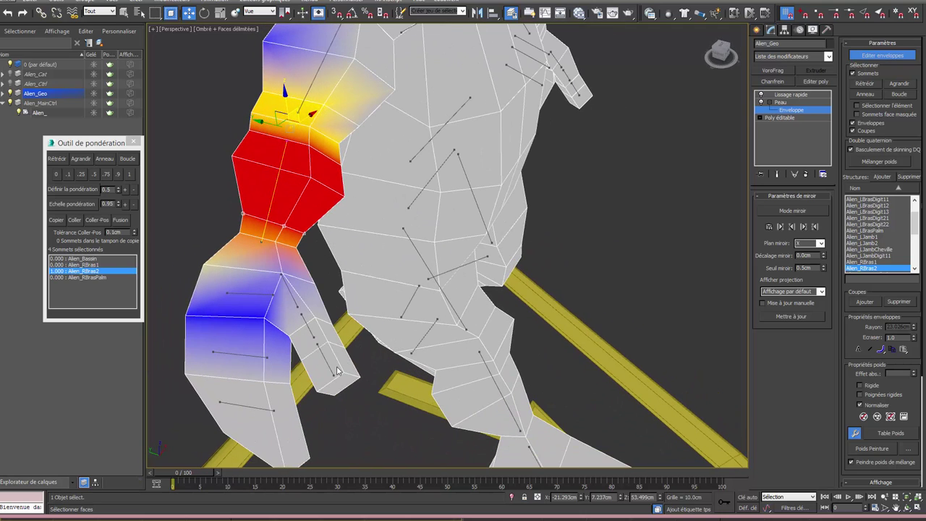
click(337, 366)
mouse_move(322, 358)
alt+middle_down()
mouse_move(344, 369)
mouse_move(277, 251)
alt+middle_up()
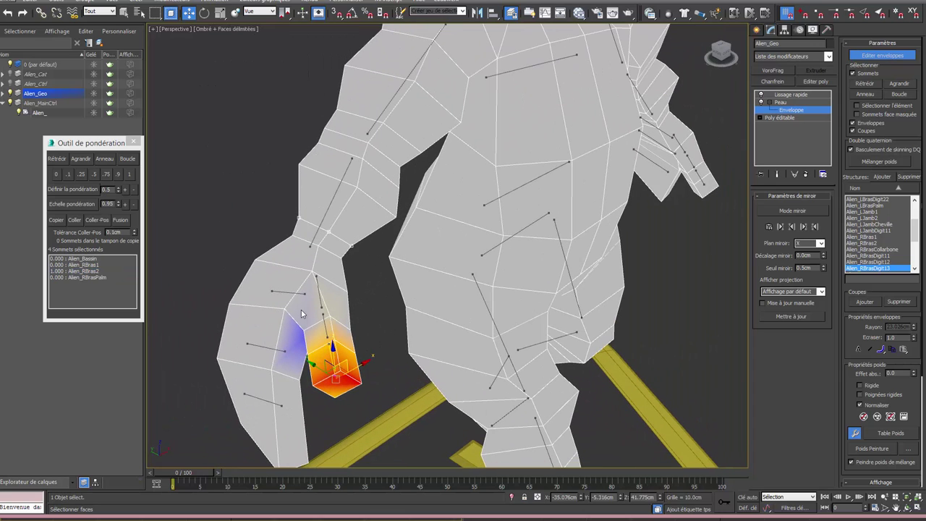
Step: Scrub the timeline to check how the arm deforms
alt+middle_drag(304, 315, 276, 379)
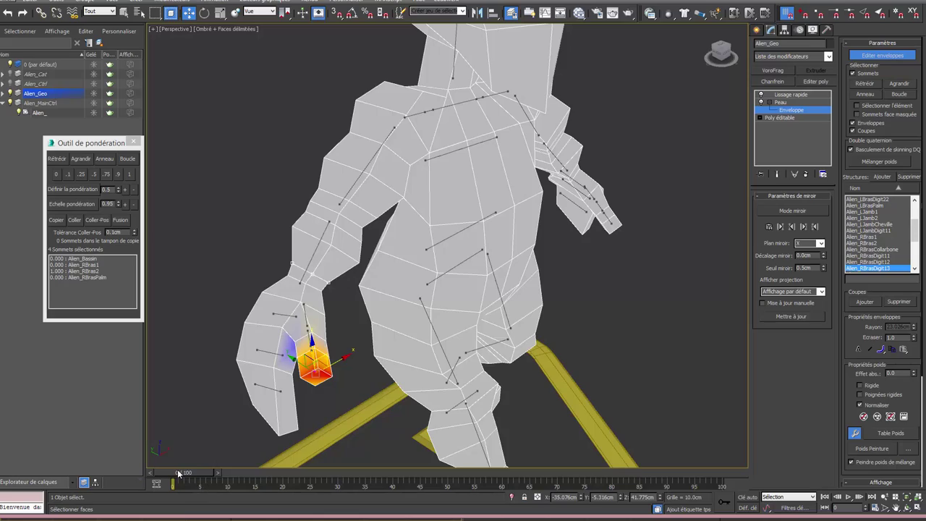
mouse_move(179, 473)
mouse_down()
mouse_move(343, 458)
mouse_move(199, 472)
mouse_move(237, 472)
mouse_up()
key(w)
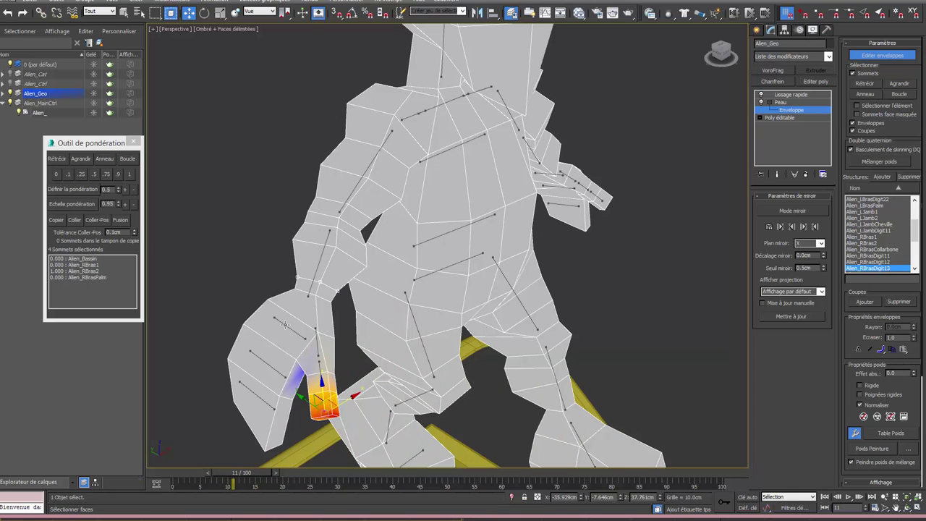
Step: Set the wrist loop to 0.5 Alien_RBrasPalm and zero Alien_Bassin and Alien_Spine1
click(285, 325)
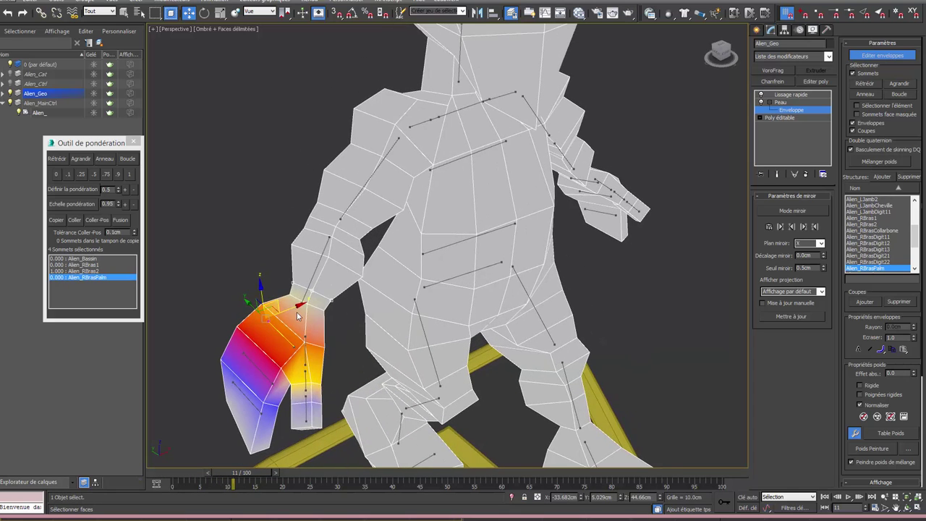
ctrl+click(326, 313)
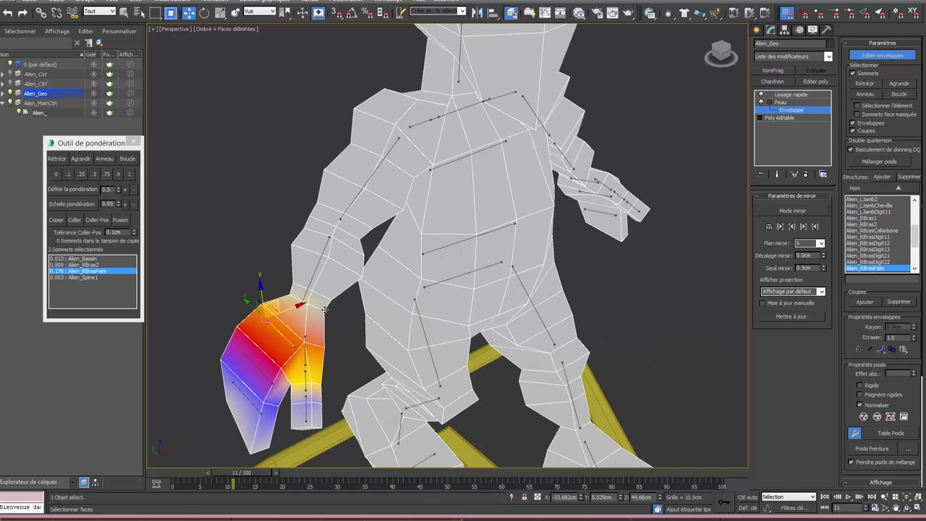
click(133, 162)
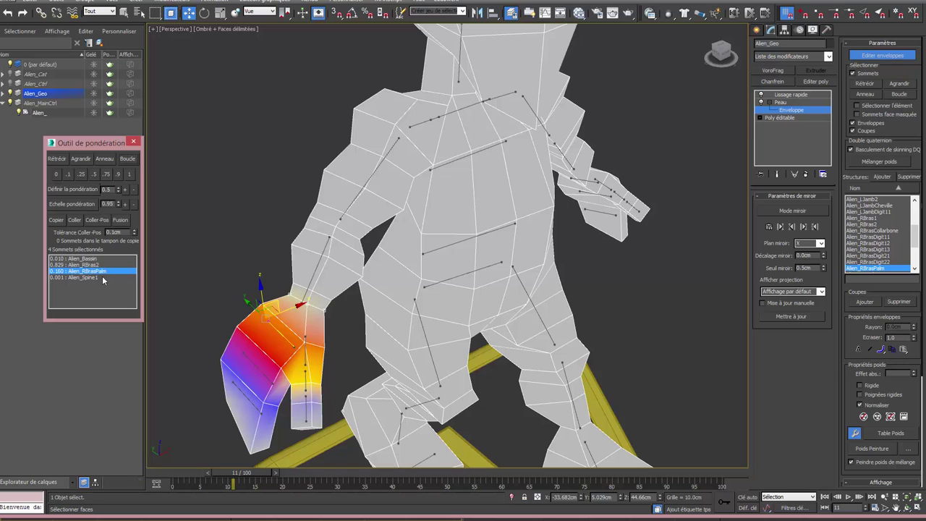
click(94, 176)
click(77, 259)
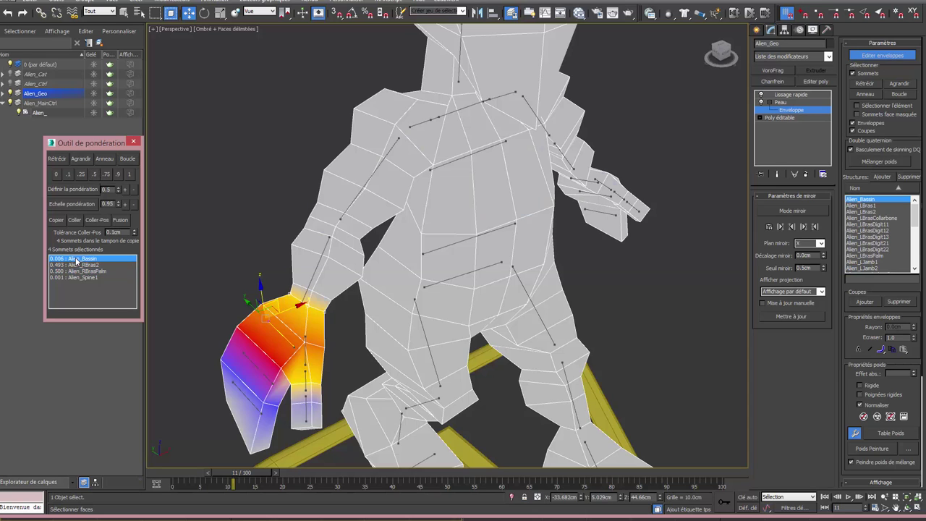
click(55, 174)
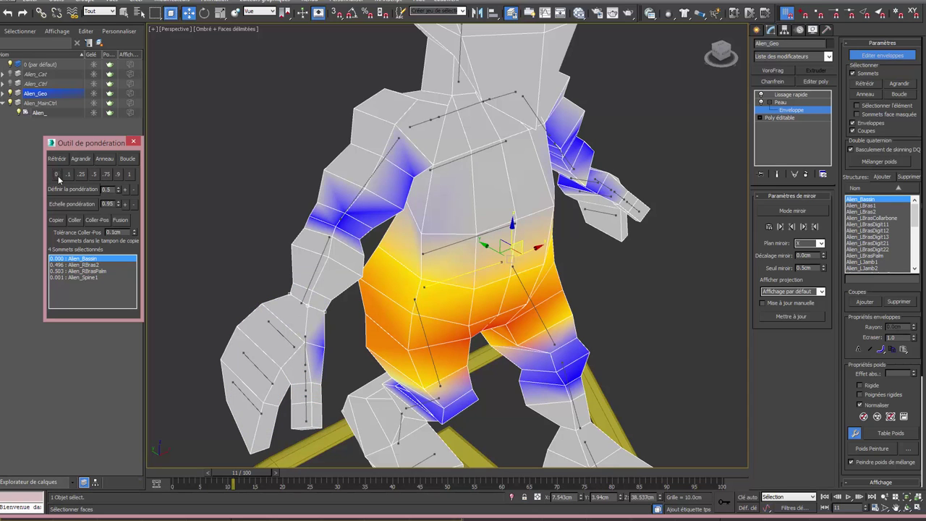
click(78, 278)
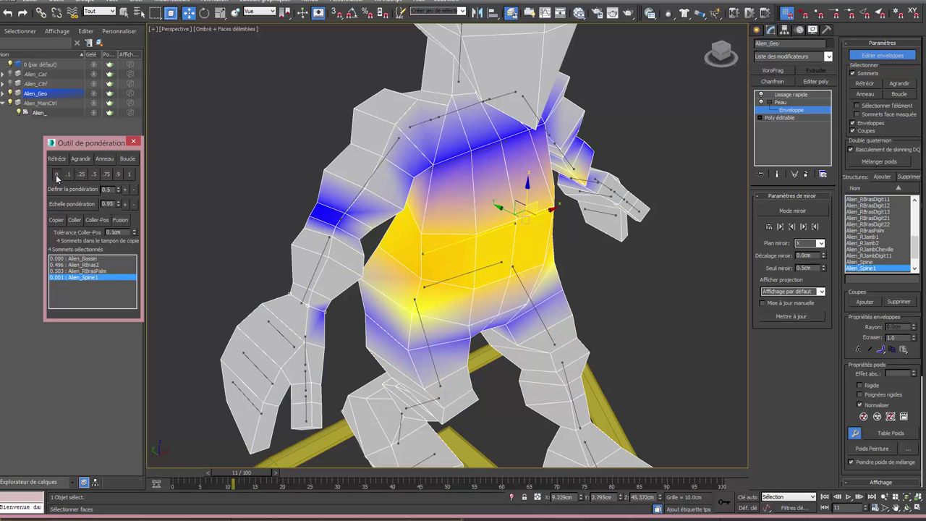
click(57, 175)
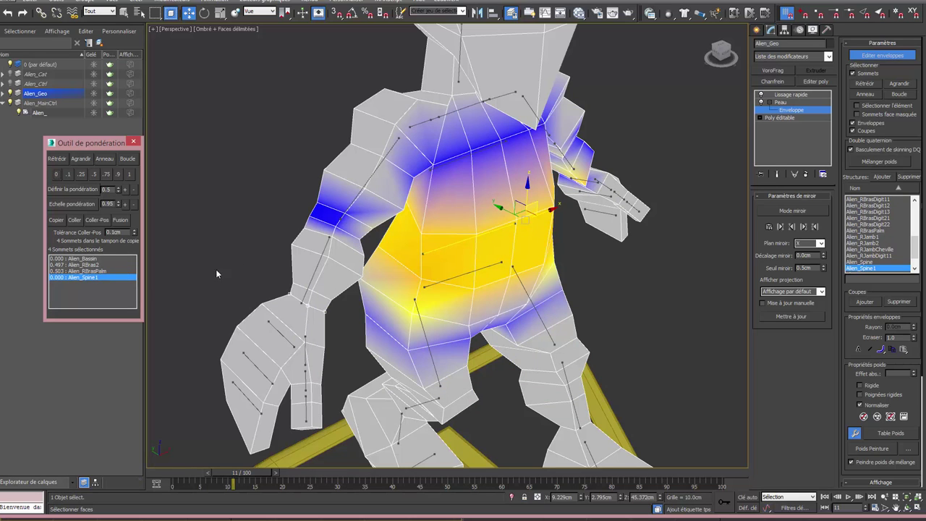
click(319, 258)
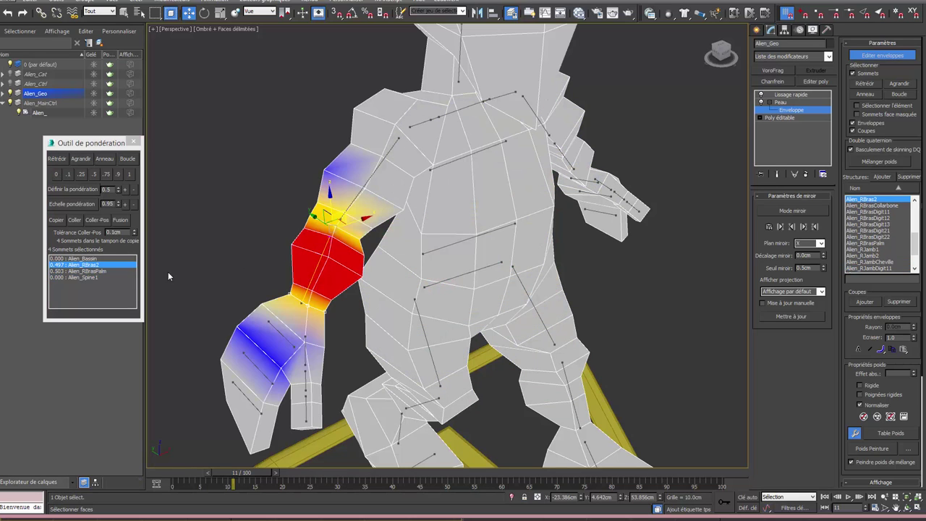
Step: Split a shoulder vertex loop 0.5/0.5 between Alien_RBras2 and Alien_RBras1, zeroing Alien_Spine2
click(92, 176)
click(93, 176)
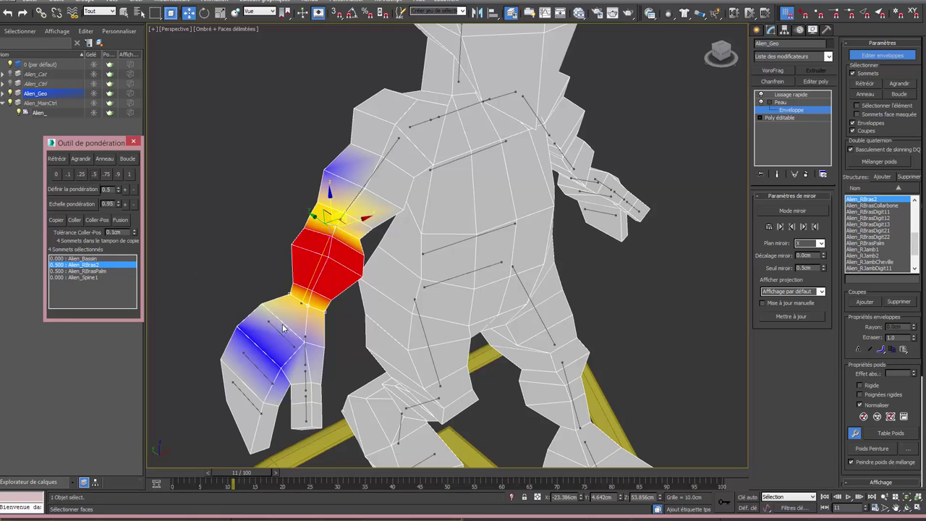
alt+middle_drag(332, 231, 343, 244)
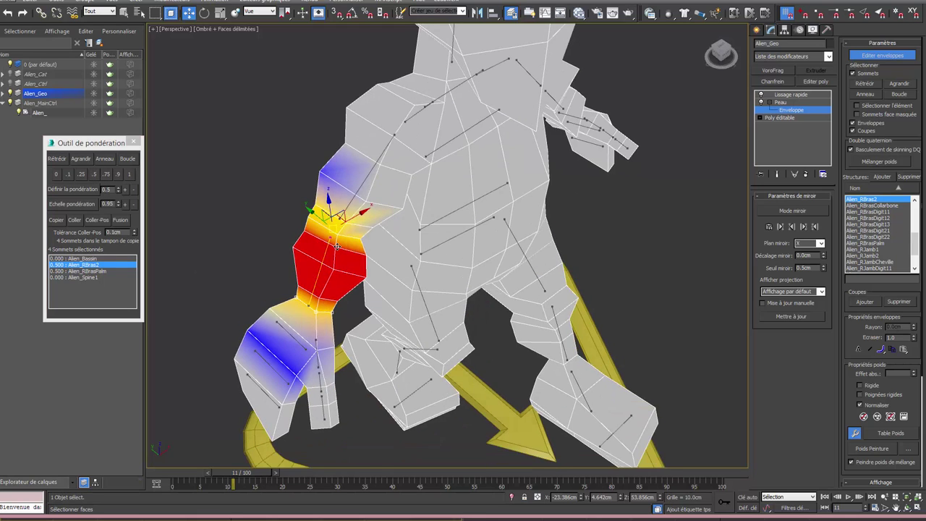
click(356, 252)
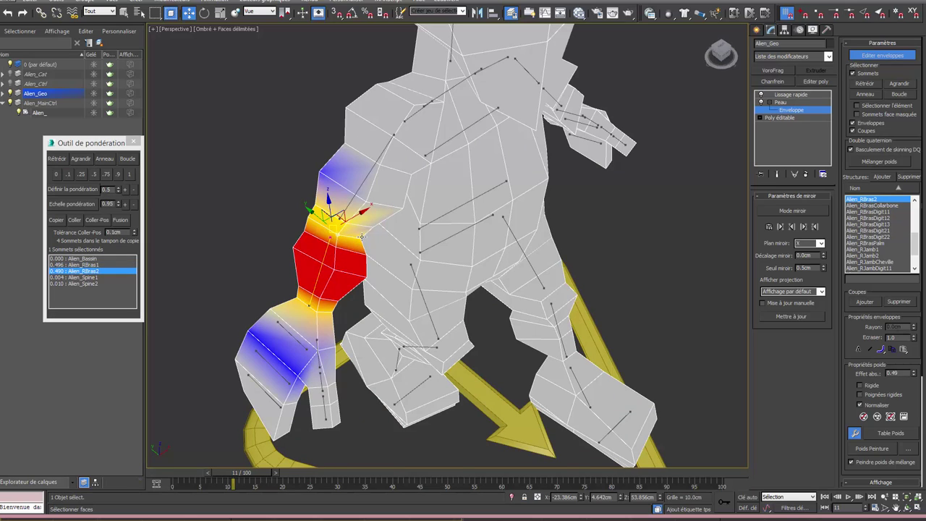
ctrl+click(361, 238)
click(133, 162)
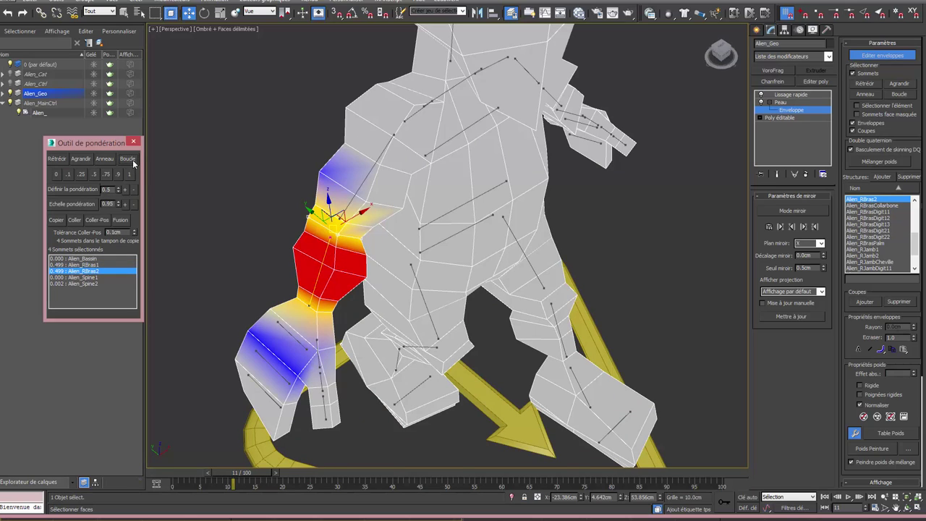
click(94, 174)
click(72, 283)
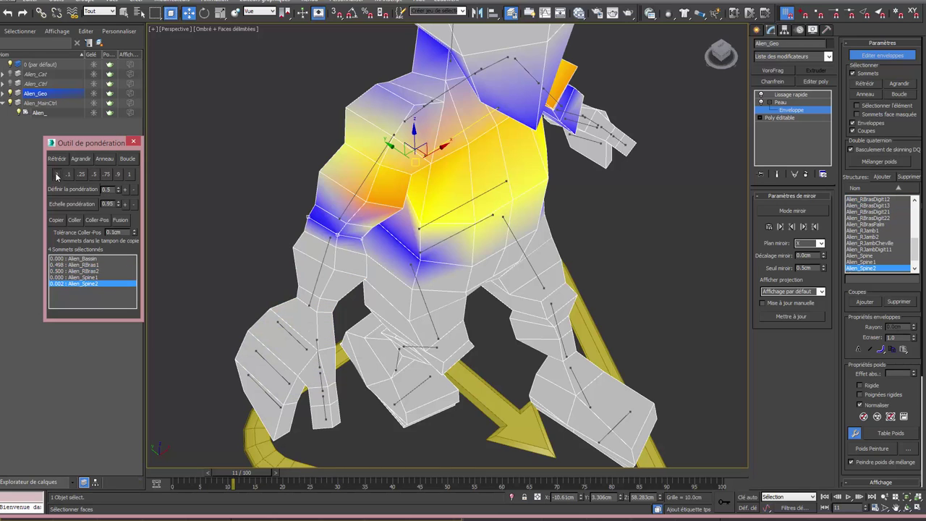
click(56, 174)
click(72, 265)
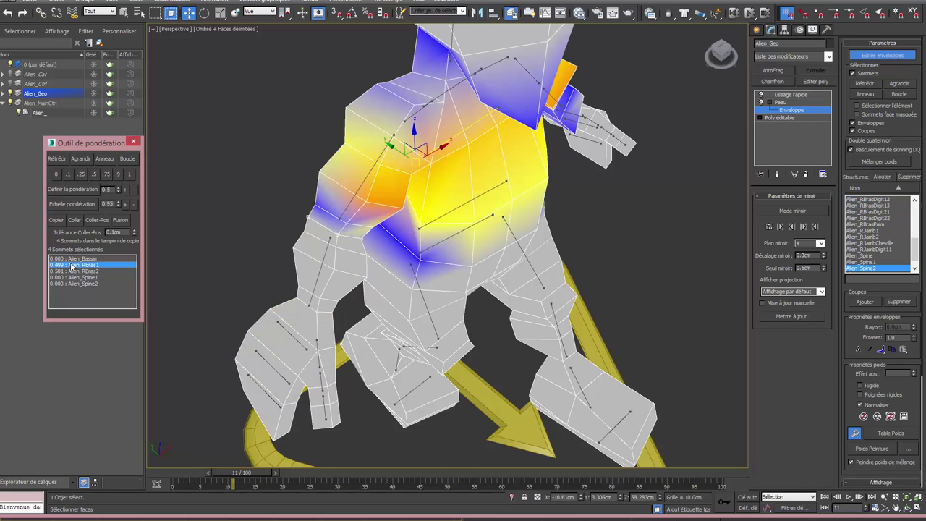
click(96, 174)
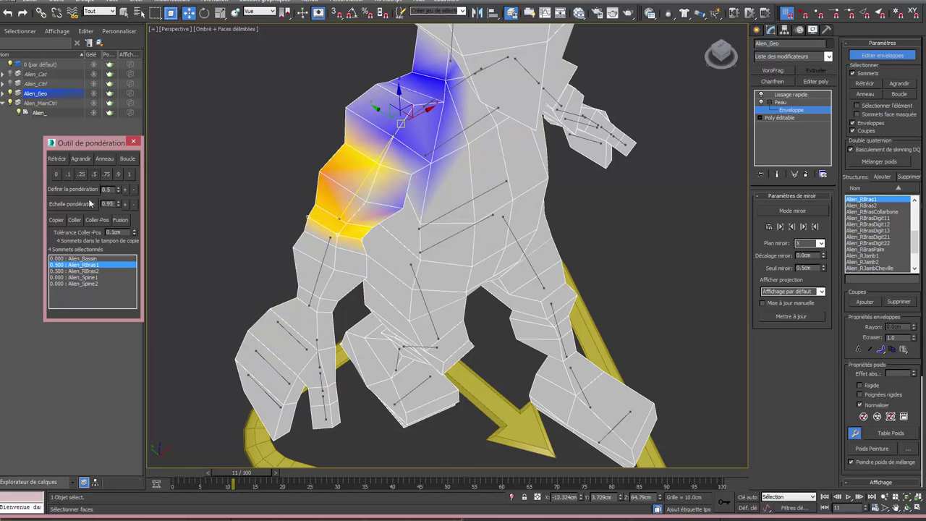
Step: Zero Alien_Spine1 and Alien_Spine2 on upper-arm vertices and give them full Alien_RBras1 weight
click(358, 190)
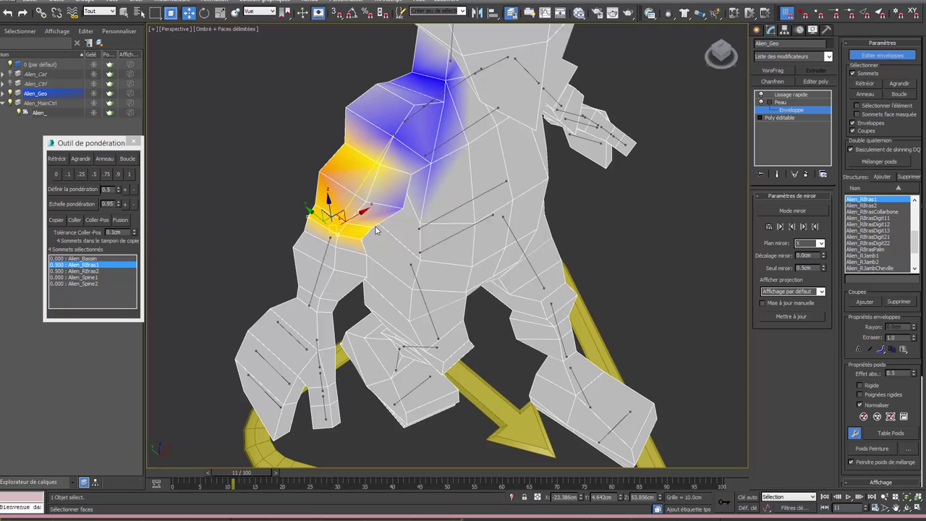
click(348, 230)
ctrl+click(348, 226)
click(81, 278)
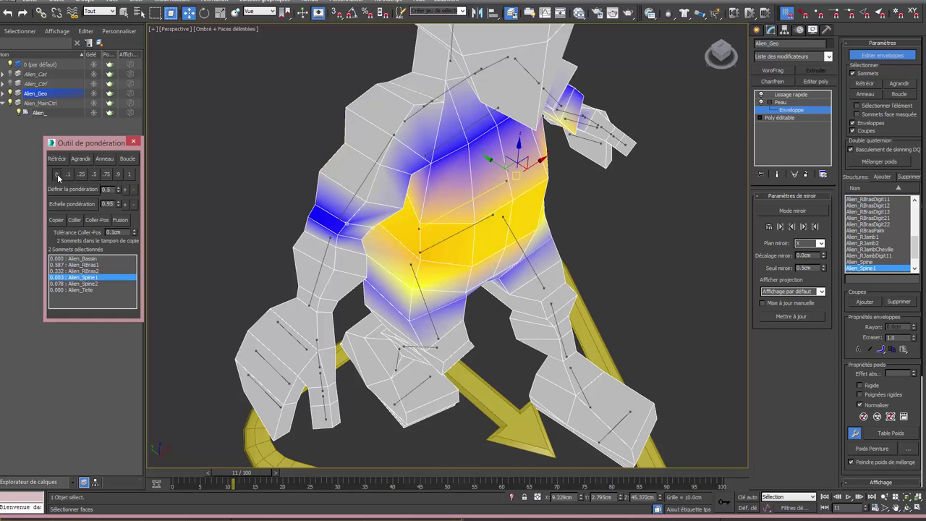
click(55, 173)
click(81, 284)
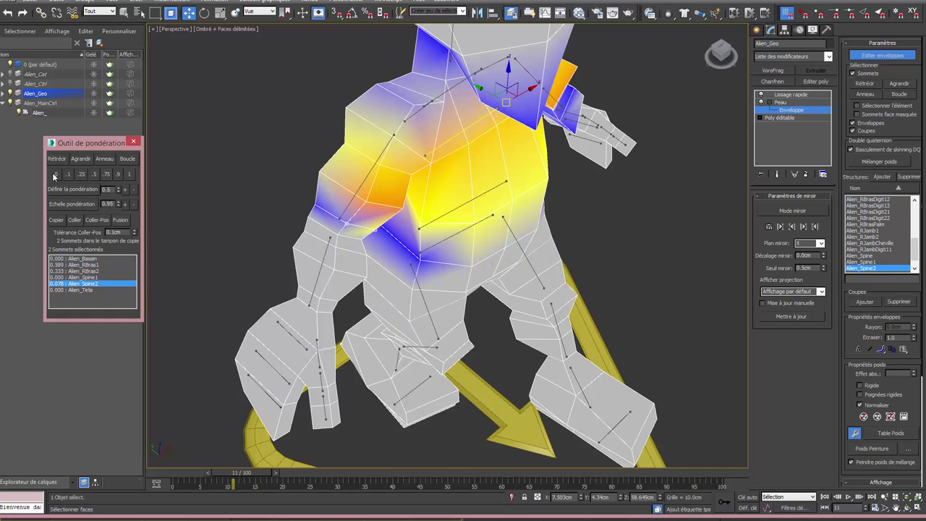
click(55, 174)
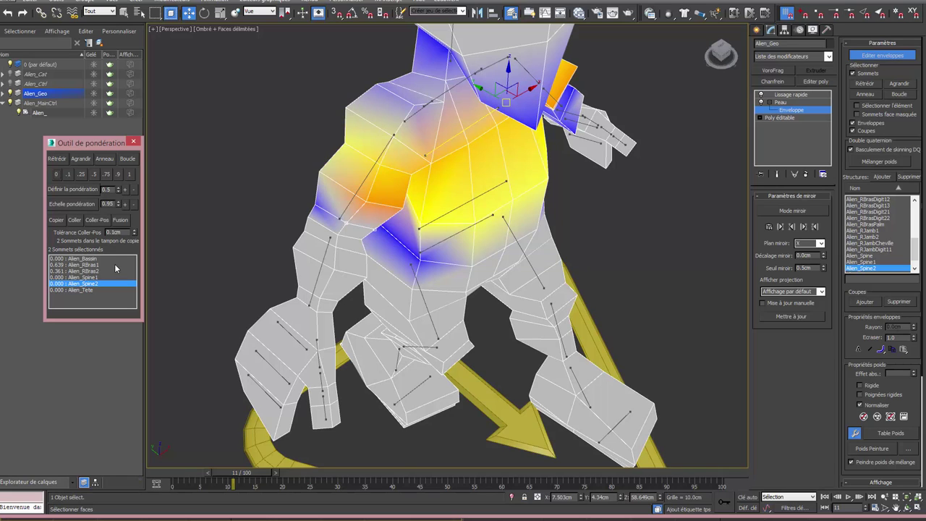
click(78, 265)
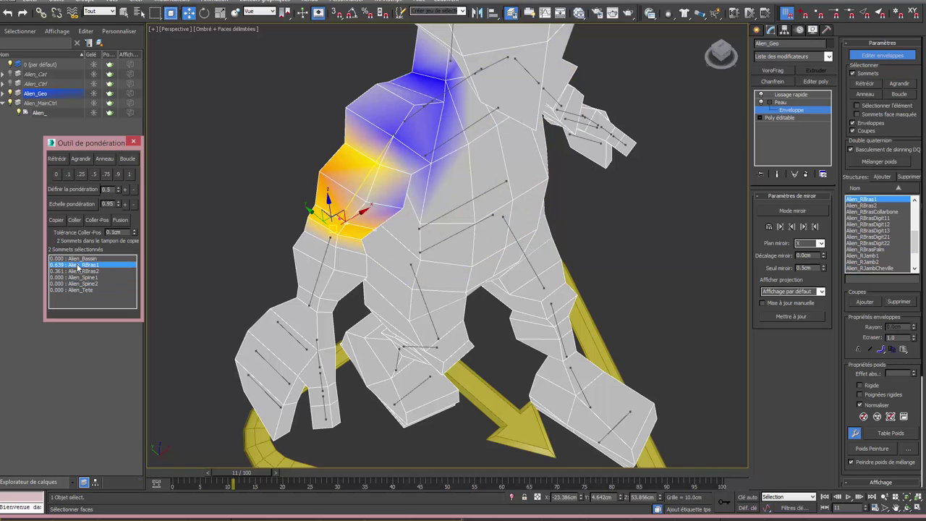
click(130, 175)
Step: Assign two more sets of four shoulder vertices fully (1.0) to Alien_RBras1
mouse_move(391, 203)
alt+middle_down()
mouse_move(449, 194)
mouse_move(384, 205)
alt+middle_up()
click(131, 163)
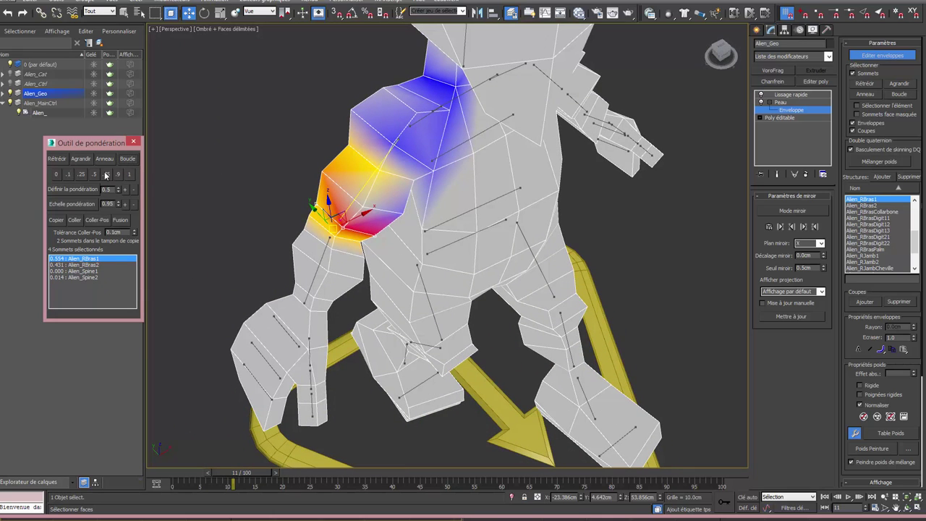
click(130, 176)
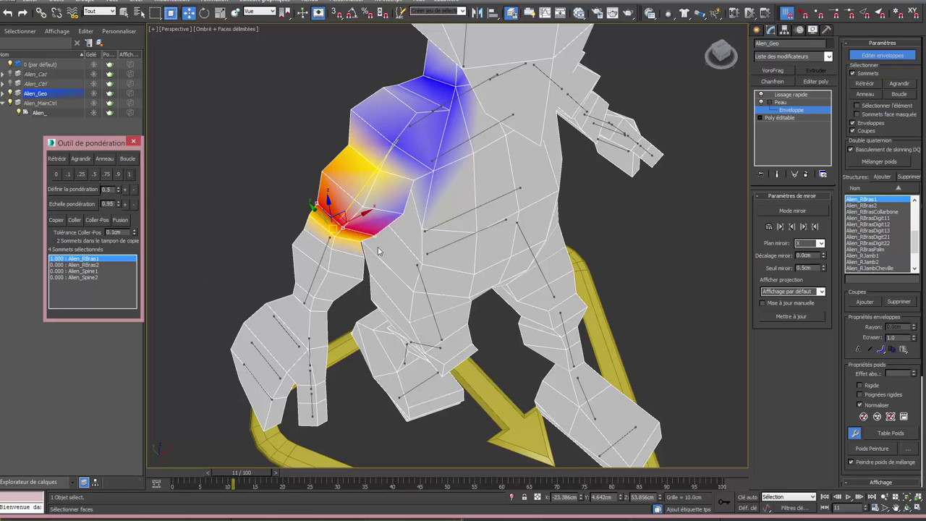
alt+middle_drag(380, 251, 396, 245)
click(394, 215)
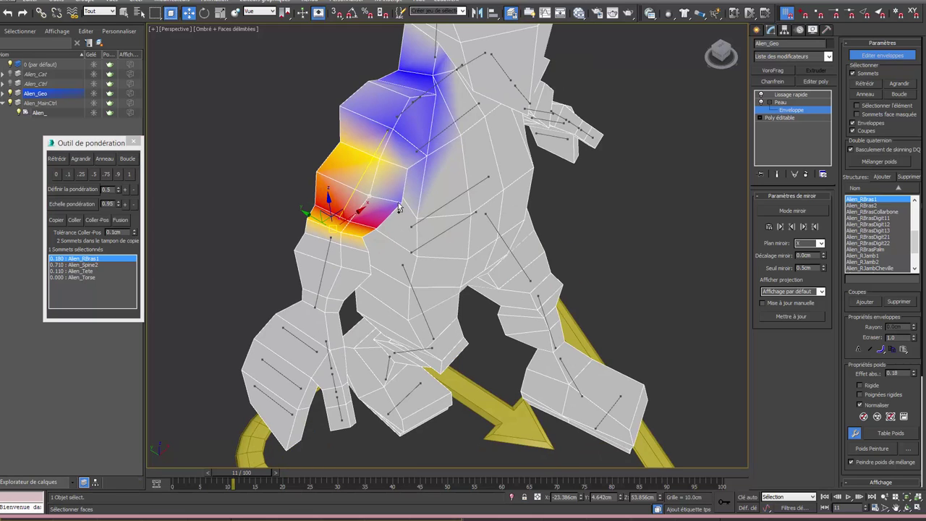
ctrl+click(399, 201)
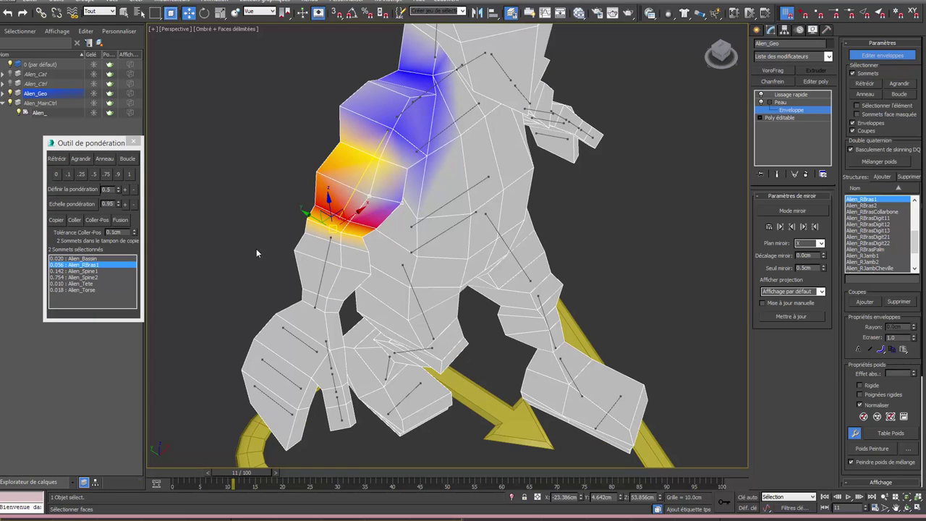
click(131, 160)
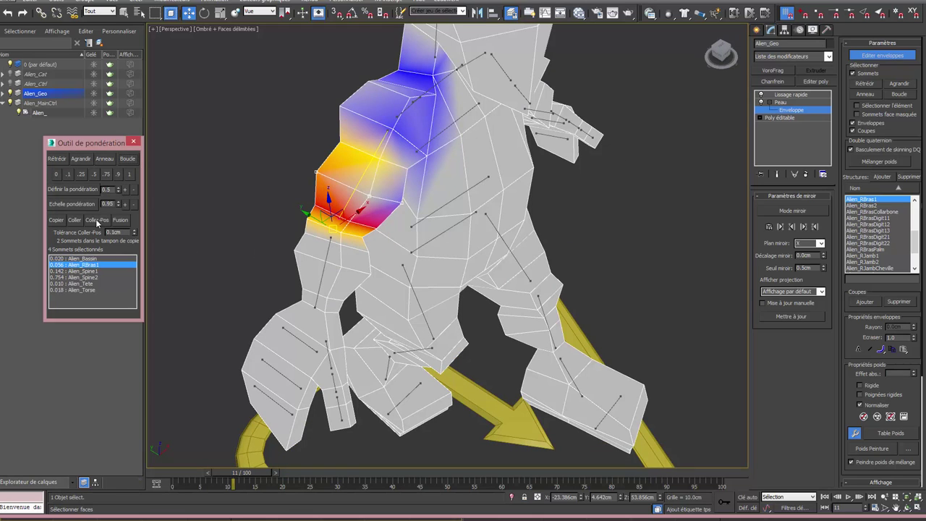
click(128, 175)
mouse_move(289, 224)
alt+middle_down()
mouse_move(376, 228)
mouse_move(360, 204)
alt+middle_up()
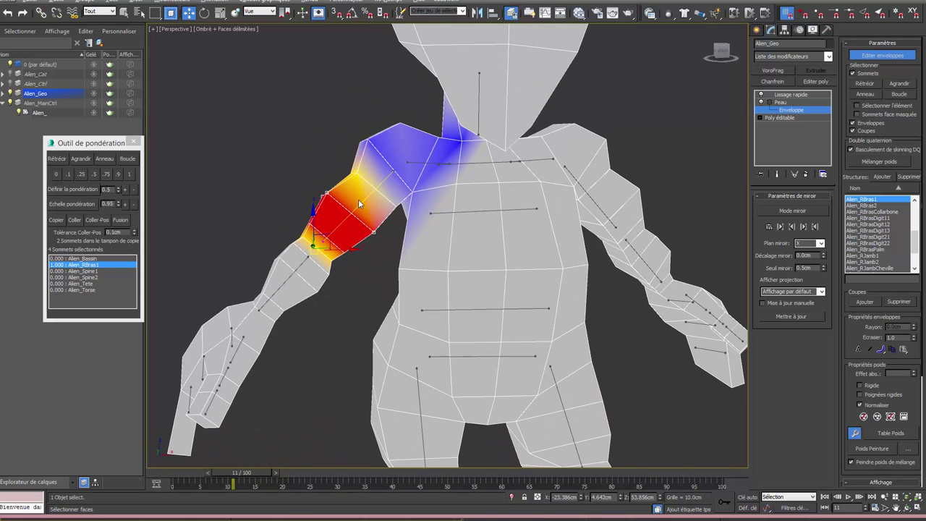
Step: Weight the selected upper-arm vertices fully to Alien_RBras1
click(360, 176)
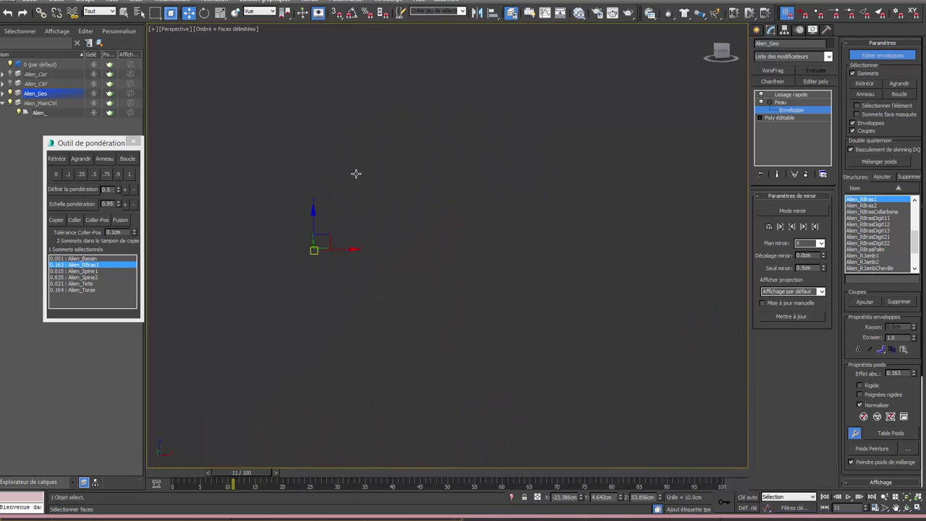
click(126, 160)
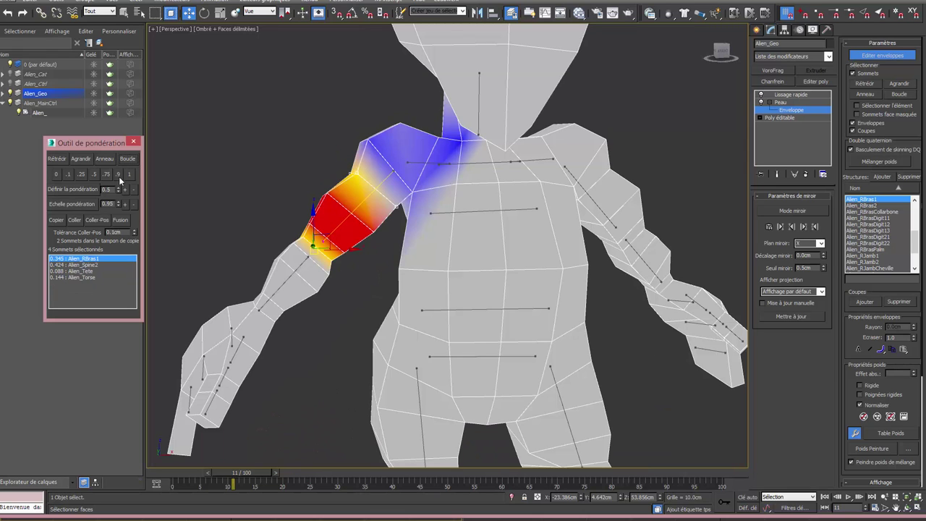
click(130, 174)
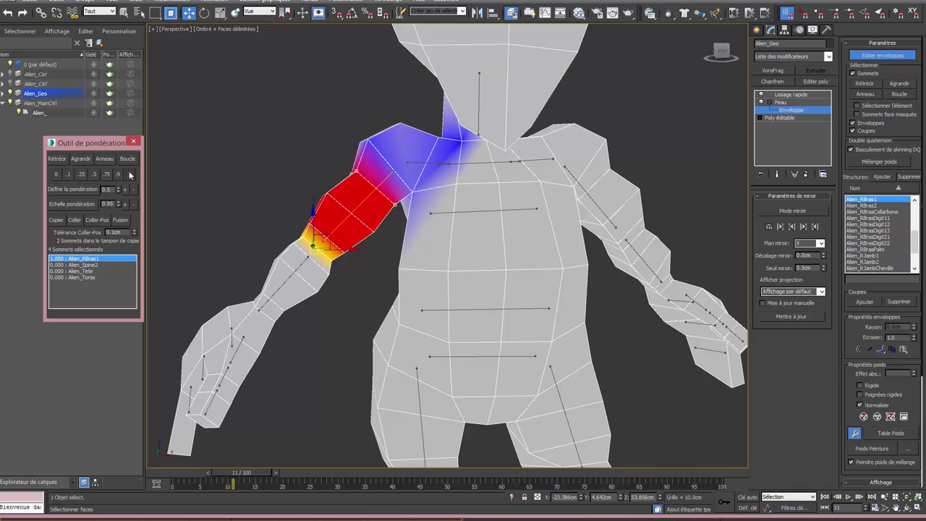
mouse_move(322, 167)
alt+middle_down()
mouse_move(303, 198)
mouse_move(344, 149)
alt+middle_up()
alt+middle_drag(392, 214, 386, 205)
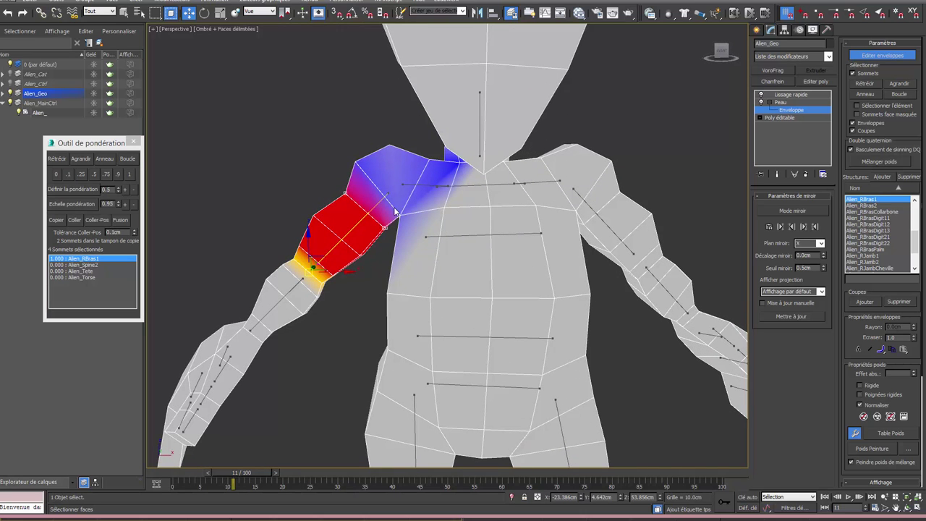
Step: Grade shoulder-top Alien_RBras1 weights with 0.1, 0.75, 0.5 and 0.1 on successive vertex groups
drag(395, 203, 407, 224)
click(66, 173)
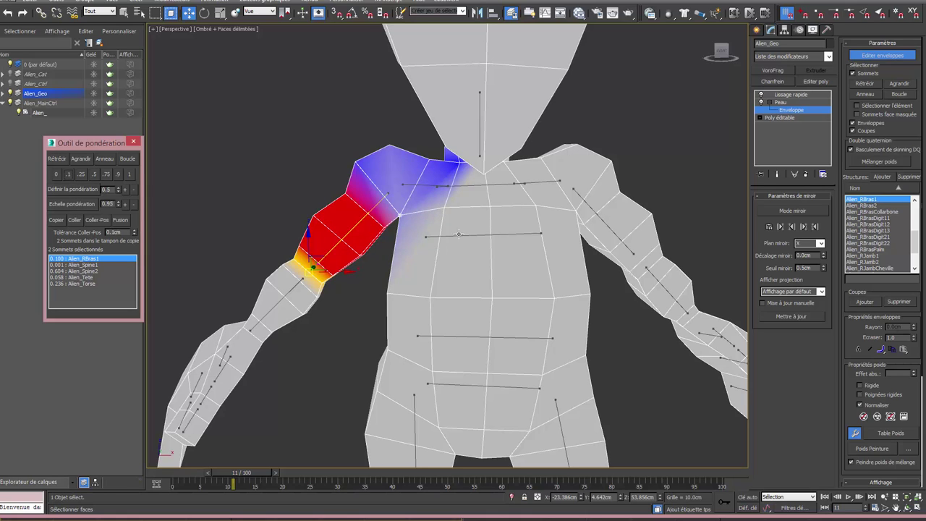
drag(349, 153, 382, 196)
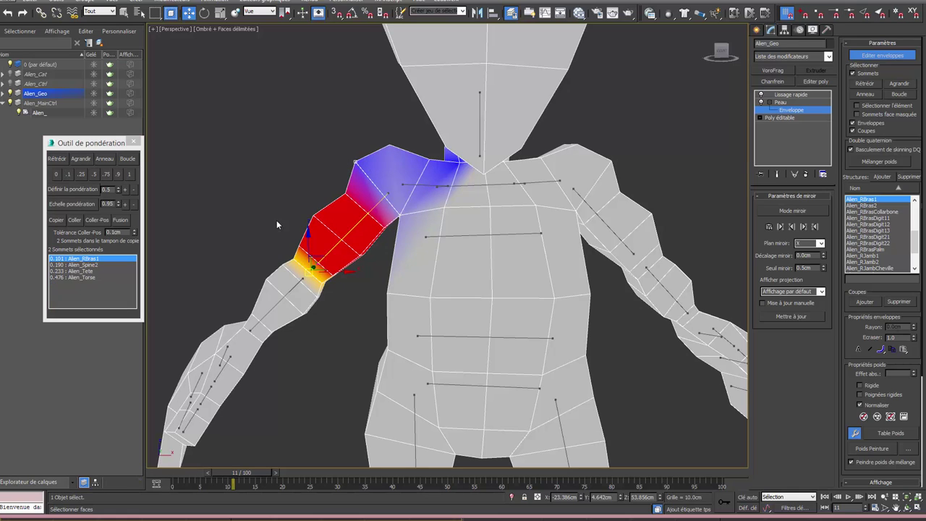
click(107, 174)
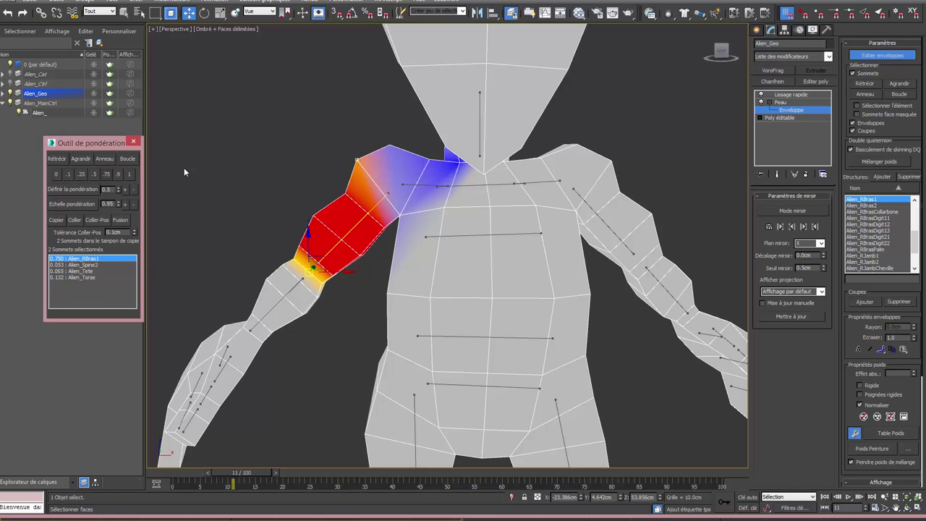
drag(377, 130, 400, 161)
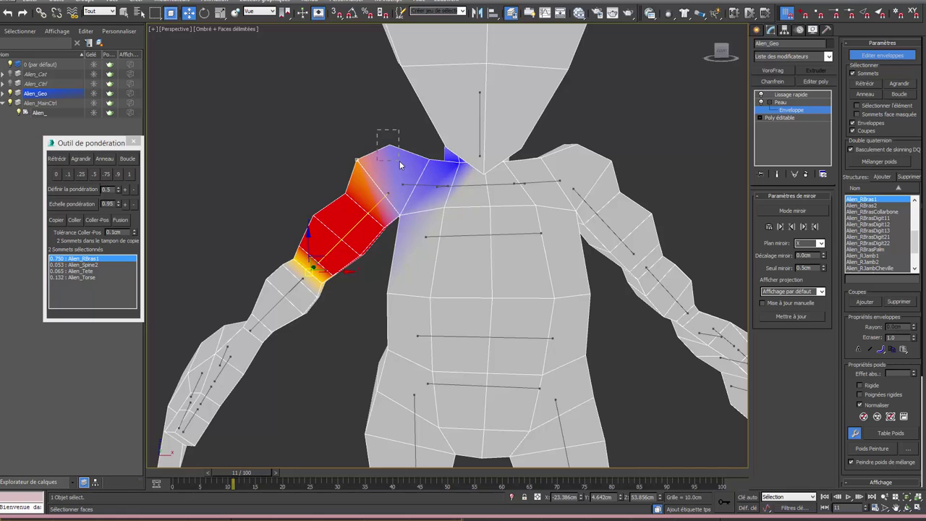
click(95, 175)
drag(418, 154, 437, 170)
click(70, 175)
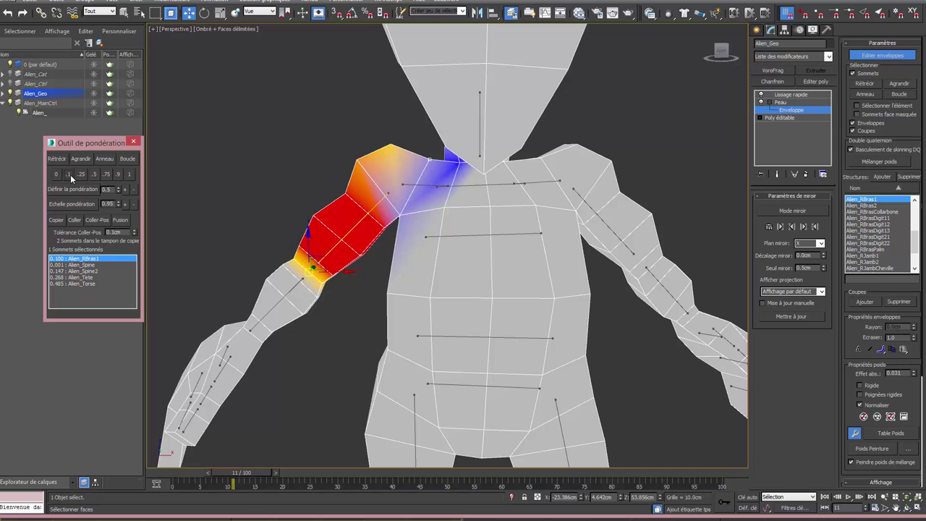
Step: Give three shoulder vertex groups 0.1 Alien_RBrasCollarbone weight each
click(397, 182)
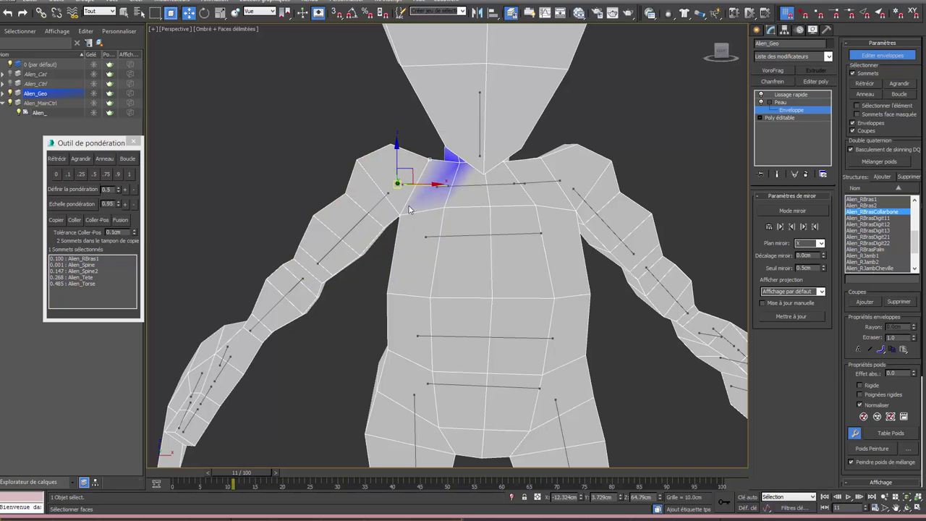
drag(423, 150, 432, 169)
click(70, 173)
ctrl+click(416, 145)
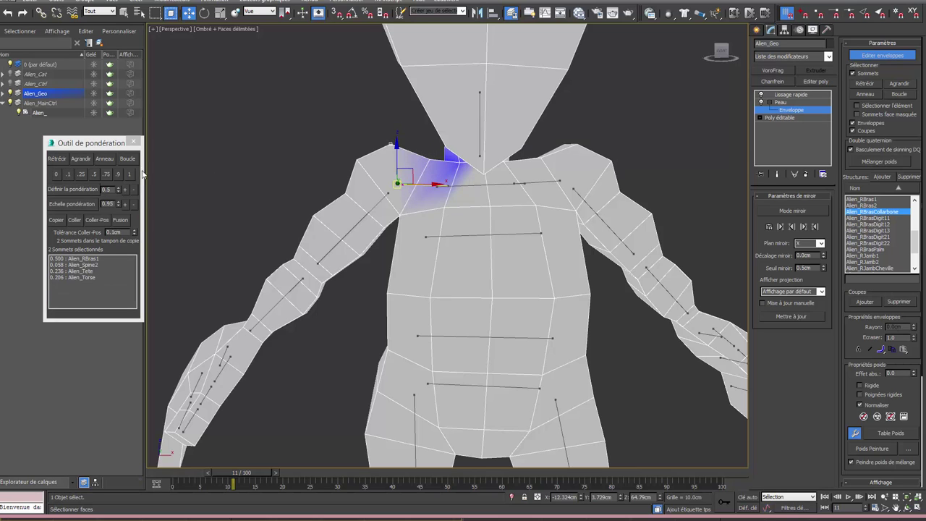
click(70, 174)
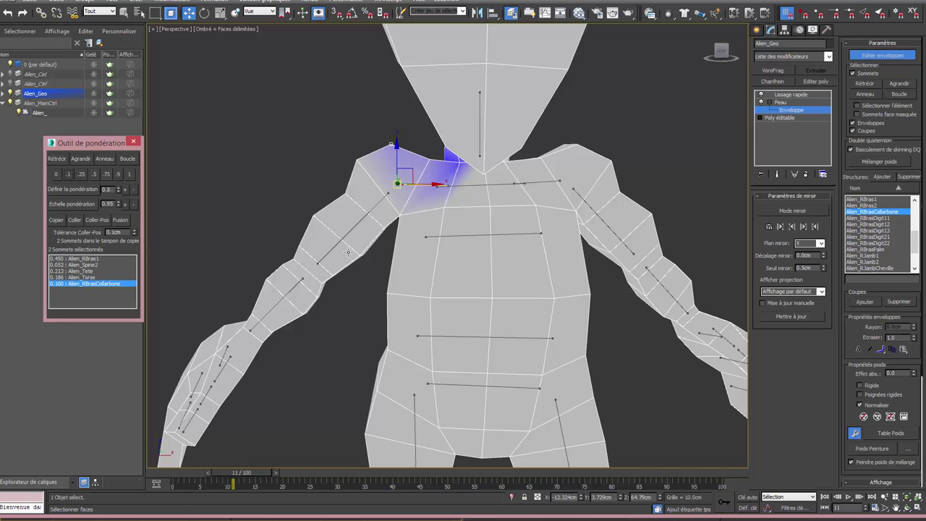
click(395, 226)
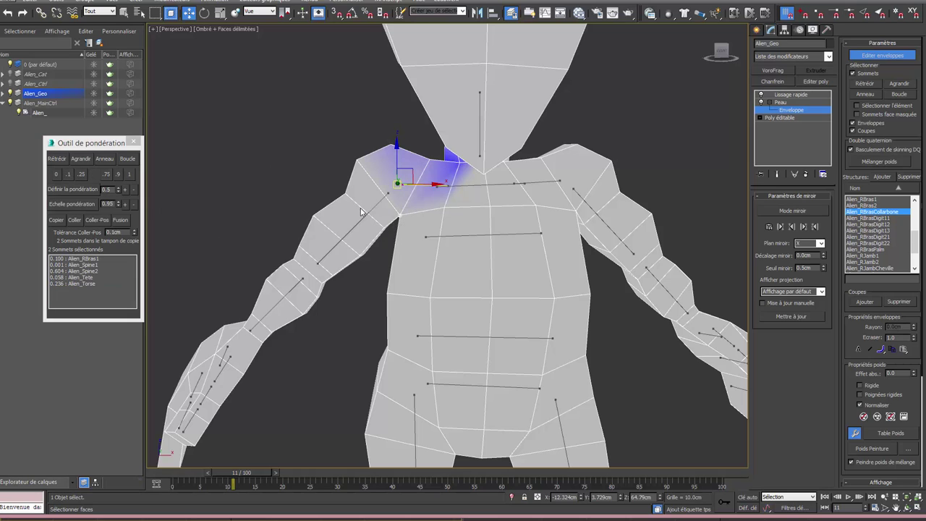
click(69, 174)
Step: Clear the vertex selection and exit envelope editing
click(376, 260)
scroll(376, 261, down, 3)
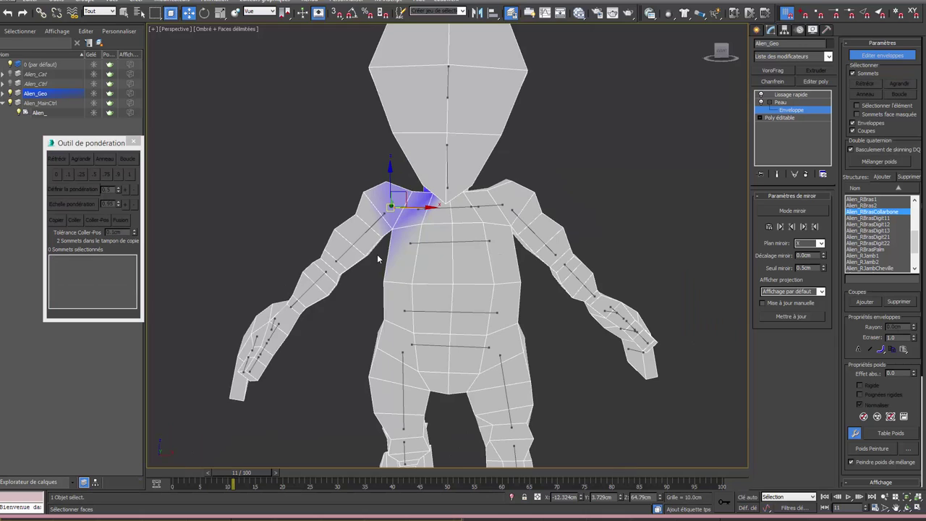
scroll(369, 218, up, 1)
drag(720, 53, 695, 86)
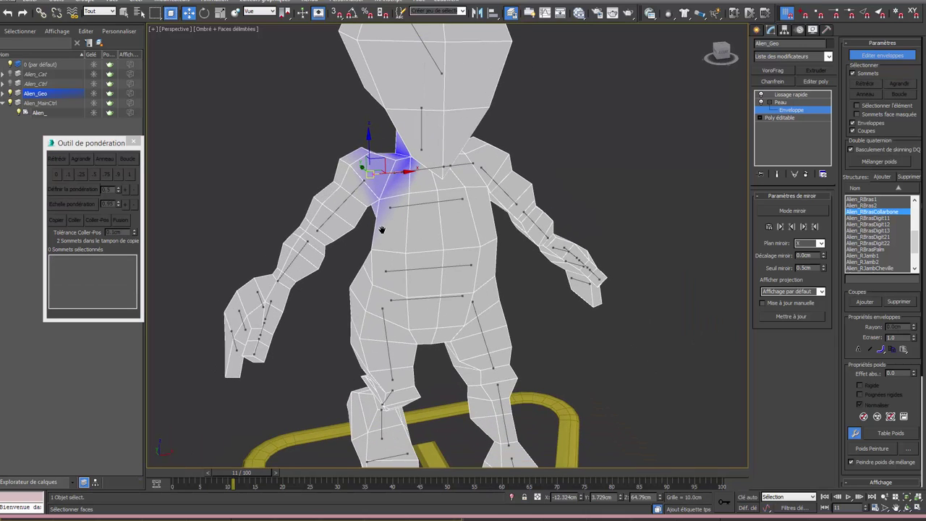
click(790, 116)
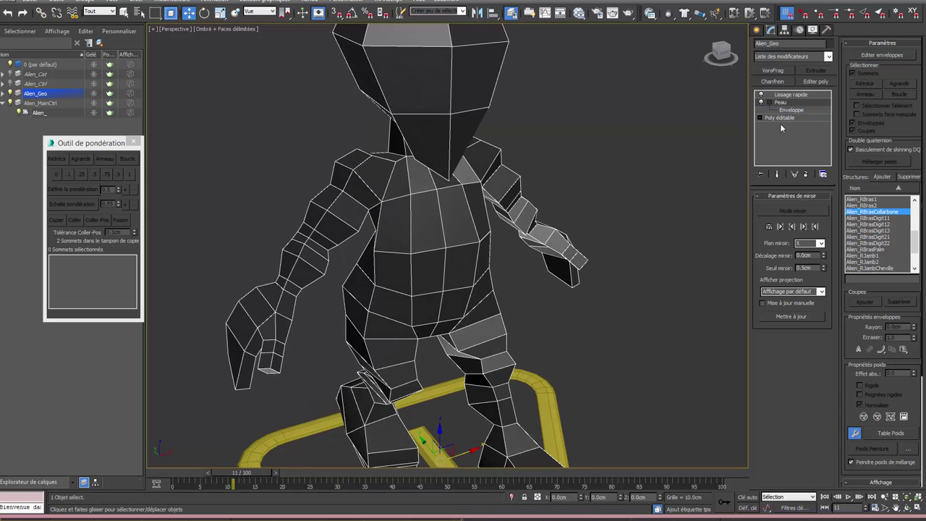
Step: Preview the Lissage rapide smoothed alien through its walk animation and return to frame 0
click(789, 95)
middle_drag(533, 259, 497, 255)
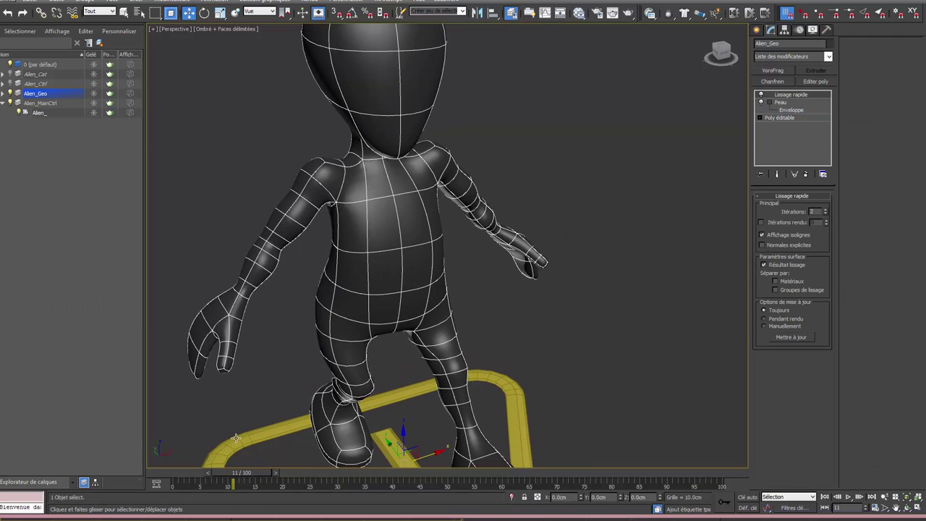
mouse_move(250, 473)
mouse_down()
mouse_move(507, 455)
mouse_move(400, 465)
mouse_move(357, 489)
mouse_move(174, 502)
mouse_up()
key(w)
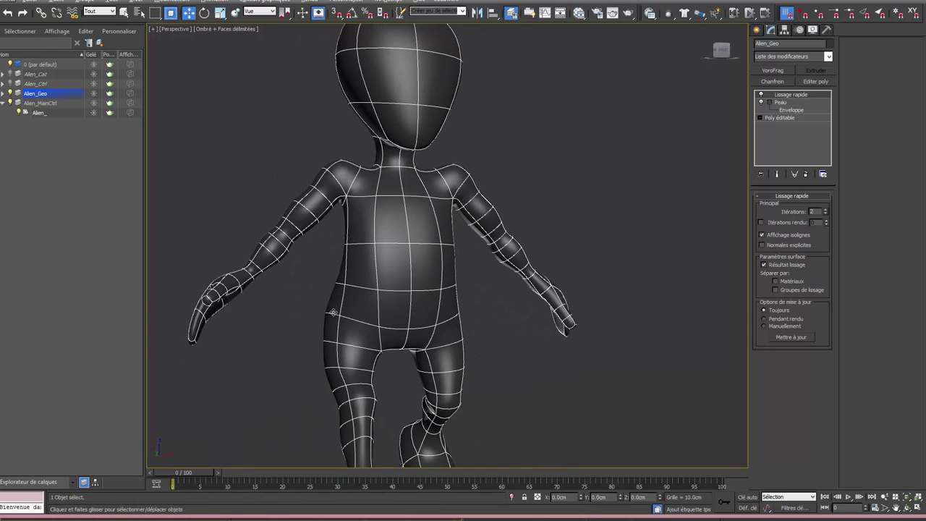
alt+middle_drag(289, 239, 316, 243)
alt+middle_drag(323, 337, 548, 253)
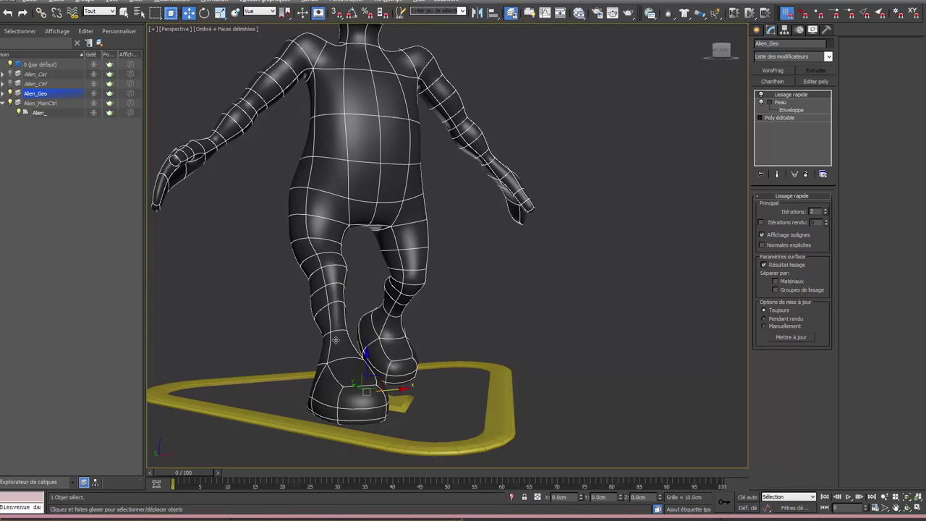
click(780, 102)
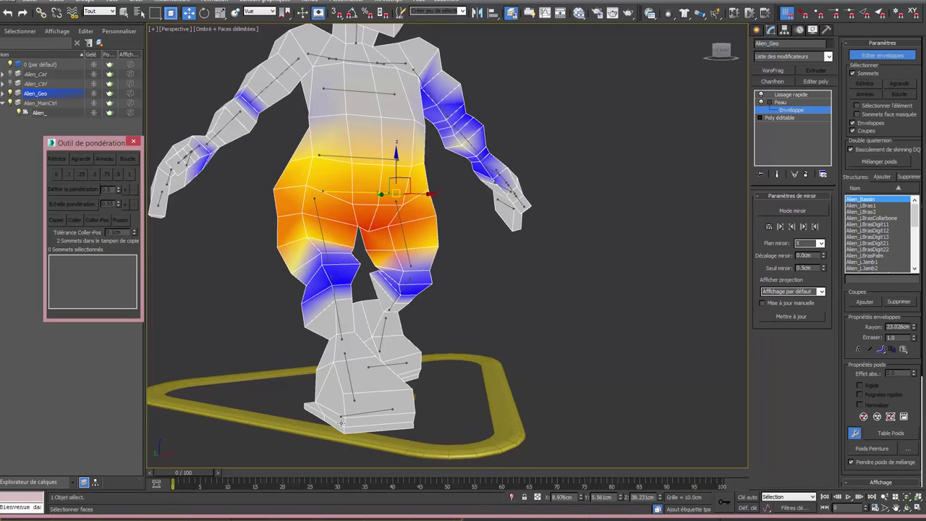
Step: Weight the right foot's tip vertices fully (1.0) to Alien_RJambDigit11
click(360, 412)
mouse_move(360, 413)
alt+middle_down()
mouse_move(404, 409)
mouse_move(377, 404)
alt+middle_up()
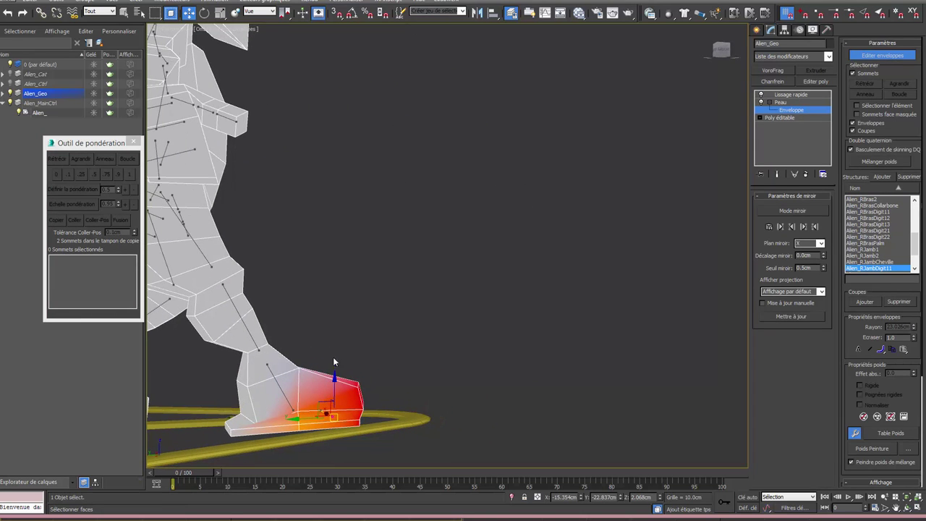
drag(334, 362, 410, 455)
mouse_move(313, 443)
mouse_down()
mouse_move(290, 421)
mouse_move(278, 428)
mouse_up()
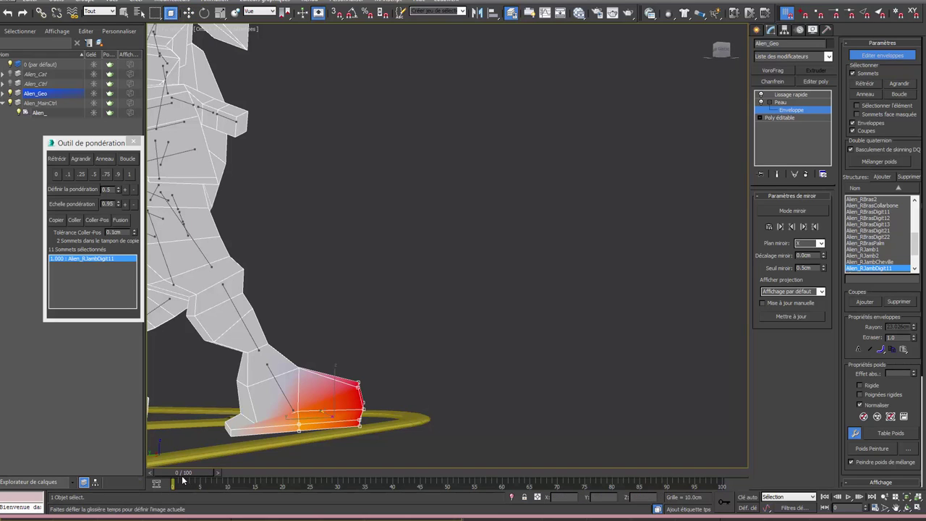
mouse_move(178, 474)
mouse_down()
mouse_move(214, 475)
mouse_move(183, 475)
mouse_up()
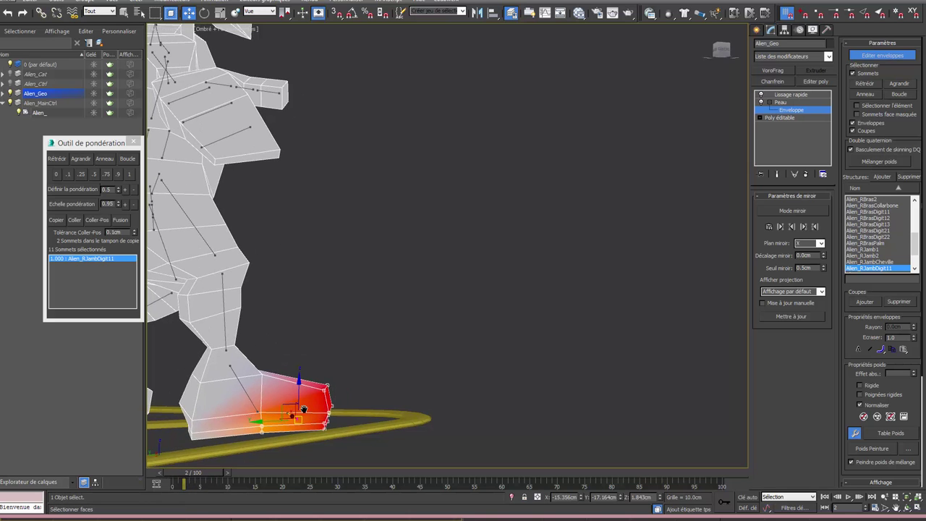
scroll(177, 423, down, 3)
mouse_move(176, 424)
alt+middle_down()
mouse_move(160, 411)
mouse_move(171, 415)
alt+middle_up()
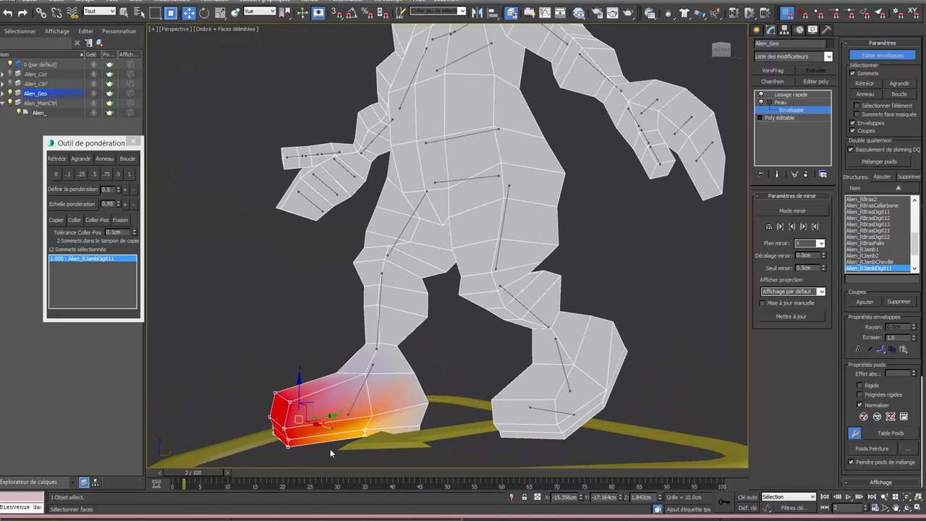
click(128, 175)
alt+middle_drag(406, 377, 398, 380)
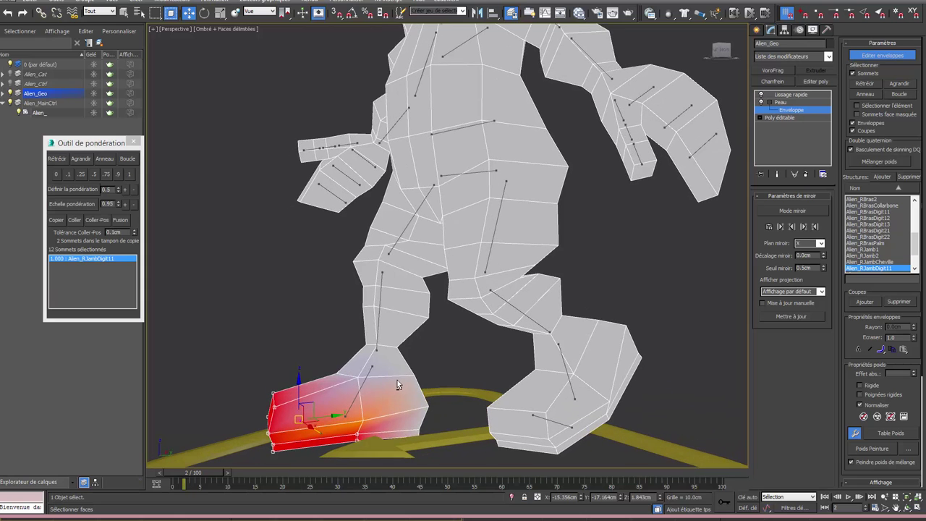
click(362, 394)
alt+middle_drag(362, 394, 347, 394)
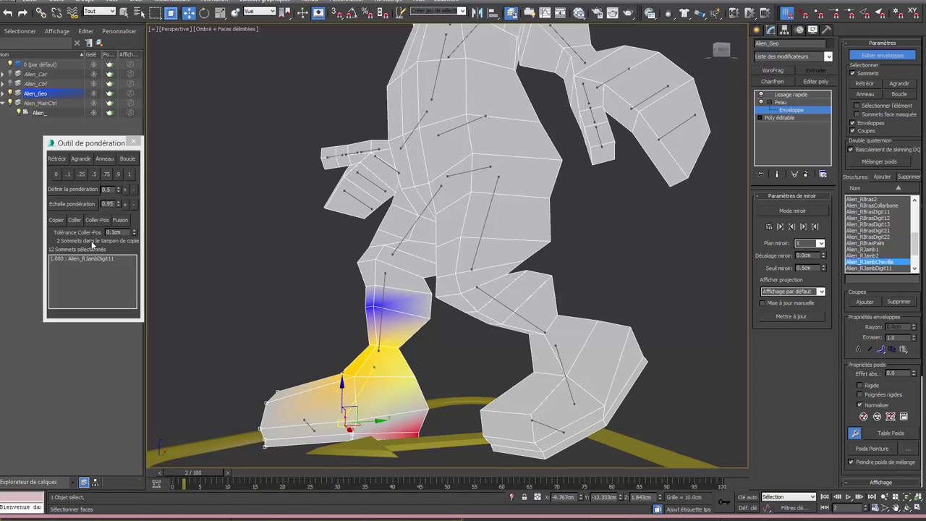
Step: Check the Alien_RJambDigit11 weights on the foot, then make Alien_RJambCheville the active bone
mouse_move(384, 410)
alt+middle_down()
mouse_move(356, 394)
mouse_move(377, 414)
alt+middle_up()
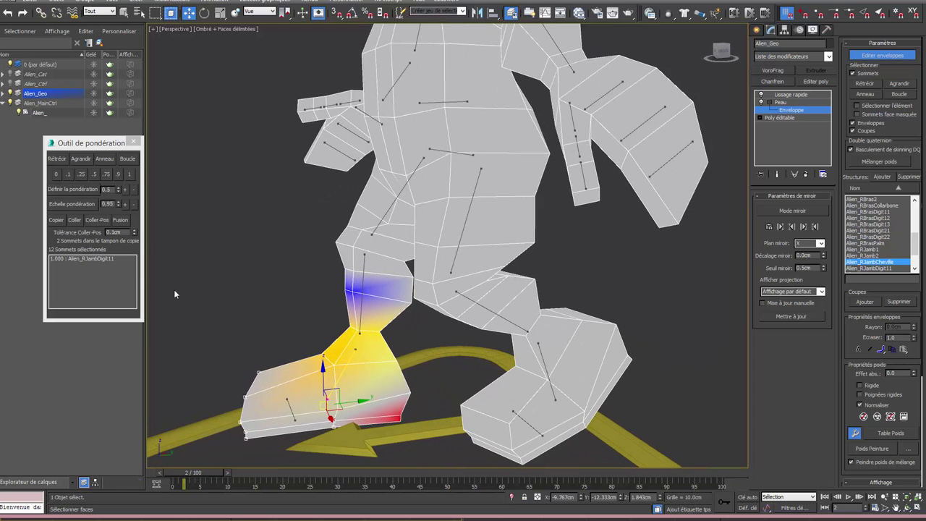
click(56, 171)
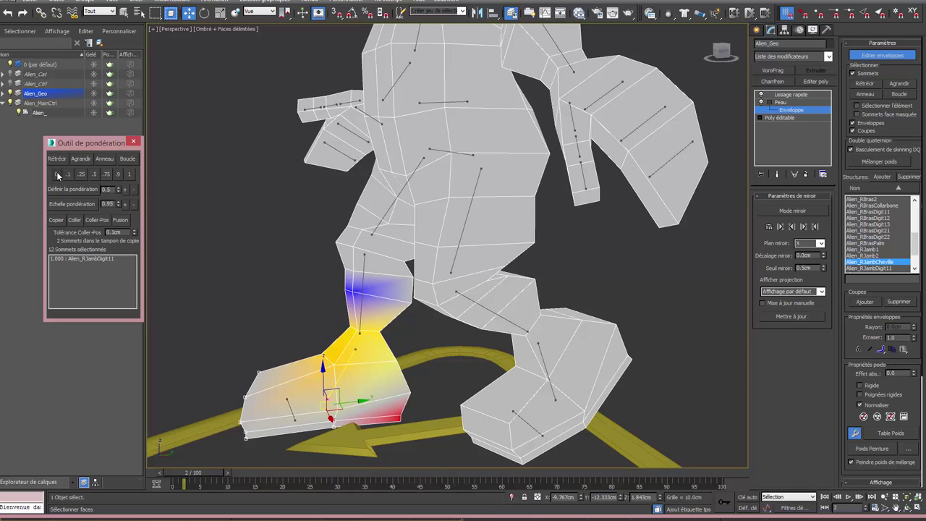
click(76, 259)
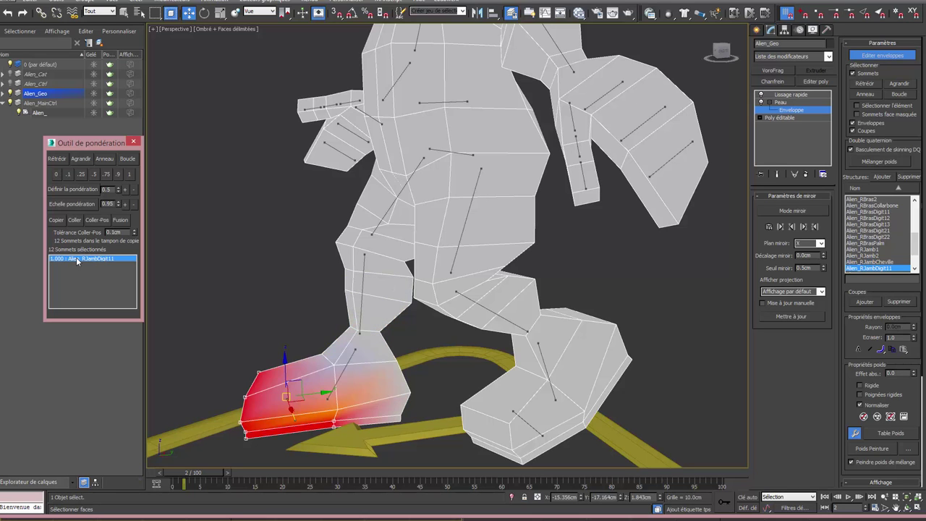
mouse_move(360, 302)
alt+middle_down()
mouse_move(449, 263)
mouse_move(500, 299)
mouse_move(509, 324)
mouse_move(478, 335)
mouse_move(373, 318)
alt+middle_up()
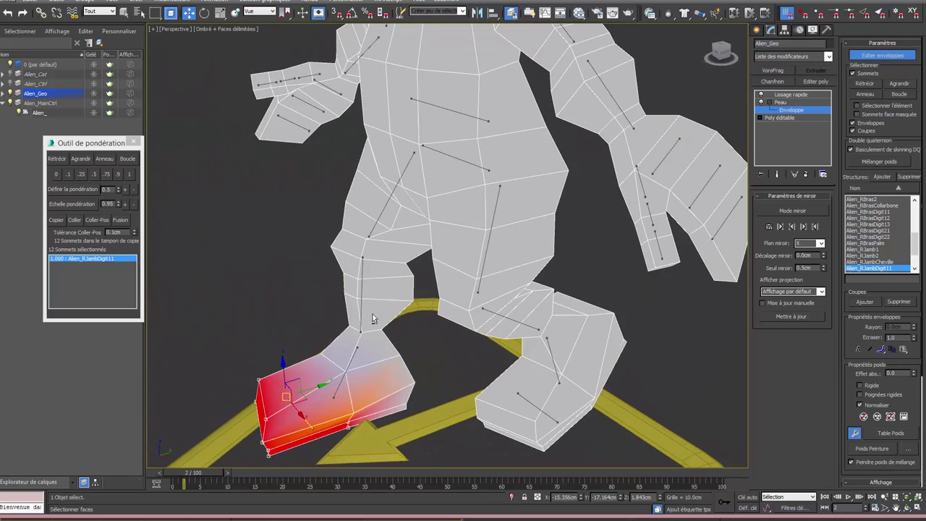
click(349, 368)
alt+middle_drag(349, 368, 338, 361)
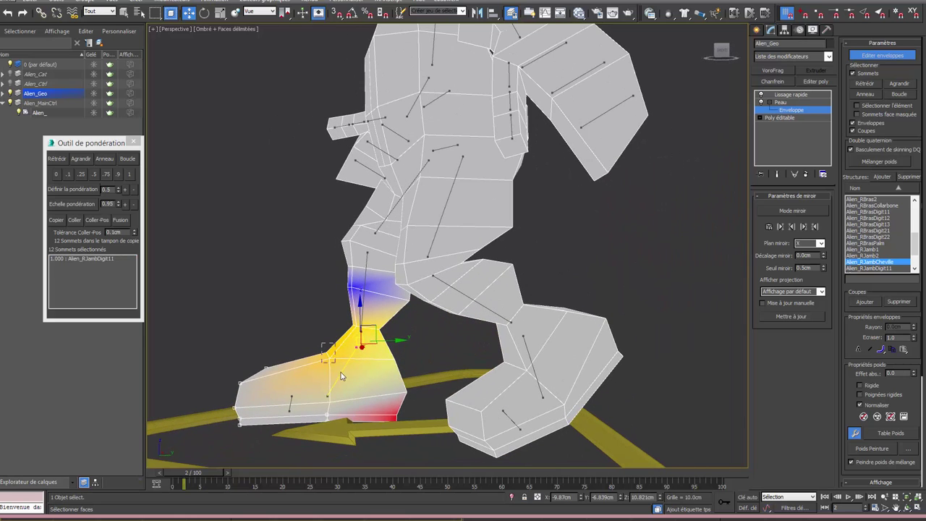
Step: Select twelve right-foot vertices around the ankle and give them full 1.0 Alien_RJambCheville weight
click(342, 376)
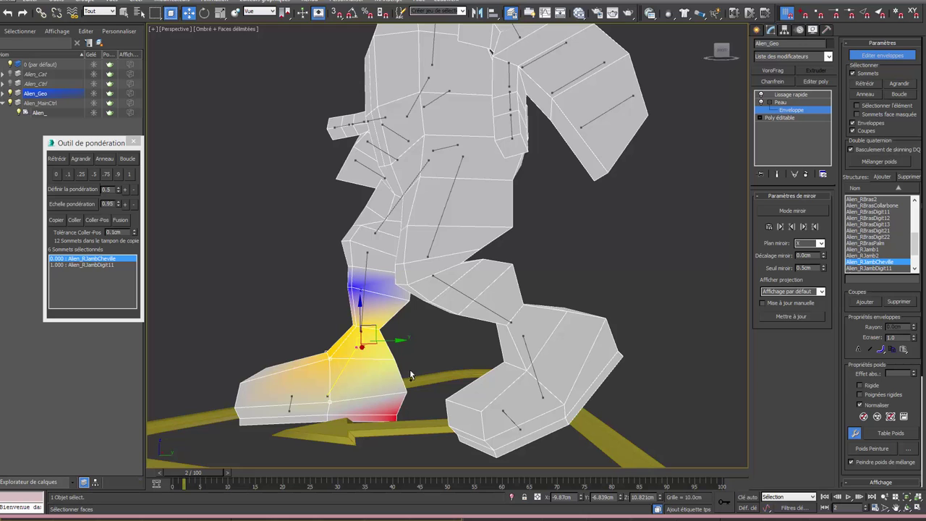
drag(359, 440, 359, 440)
mouse_move(362, 424)
alt+middle_down()
mouse_move(533, 401)
mouse_move(506, 401)
alt+middle_up()
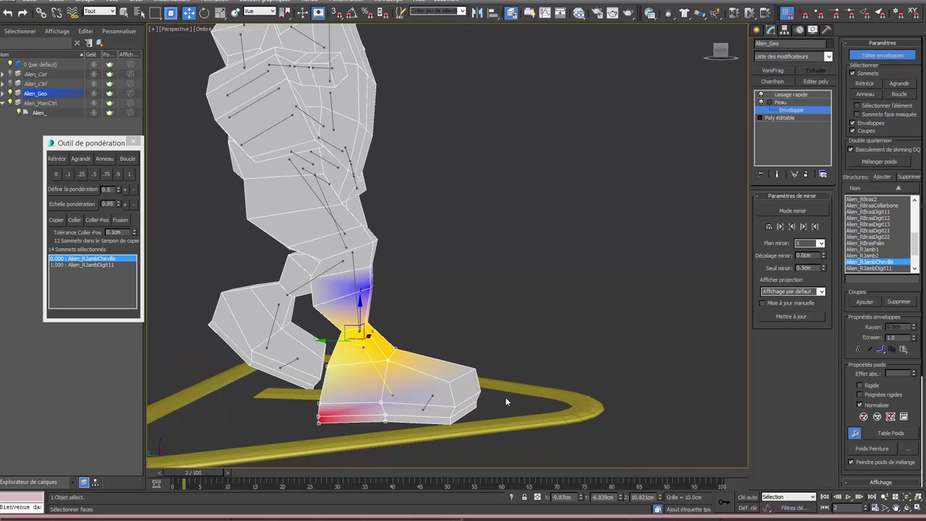
drag(400, 432, 376, 418)
mouse_move(375, 419)
alt+middle_down()
mouse_move(326, 419)
mouse_move(446, 410)
alt+middle_up()
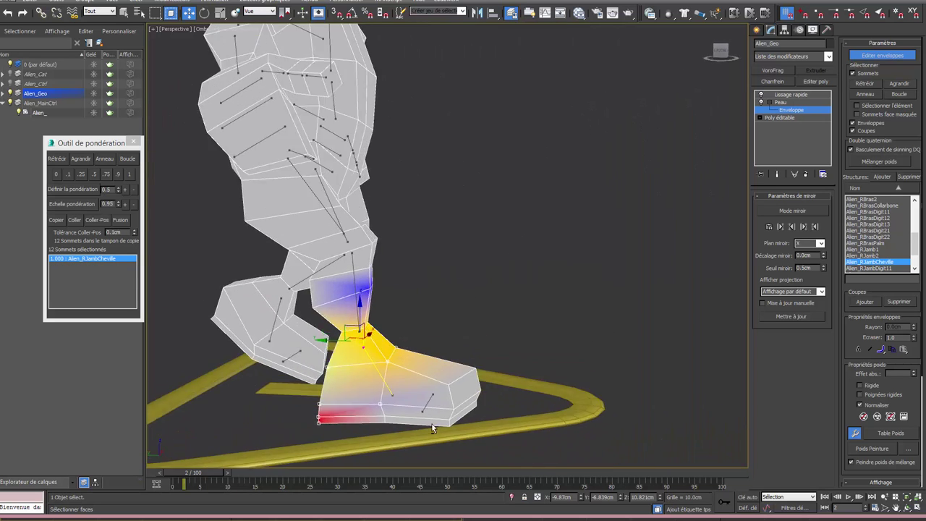
click(128, 175)
mouse_move(267, 333)
alt+middle_down()
mouse_move(181, 342)
mouse_move(686, 118)
alt+middle_up()
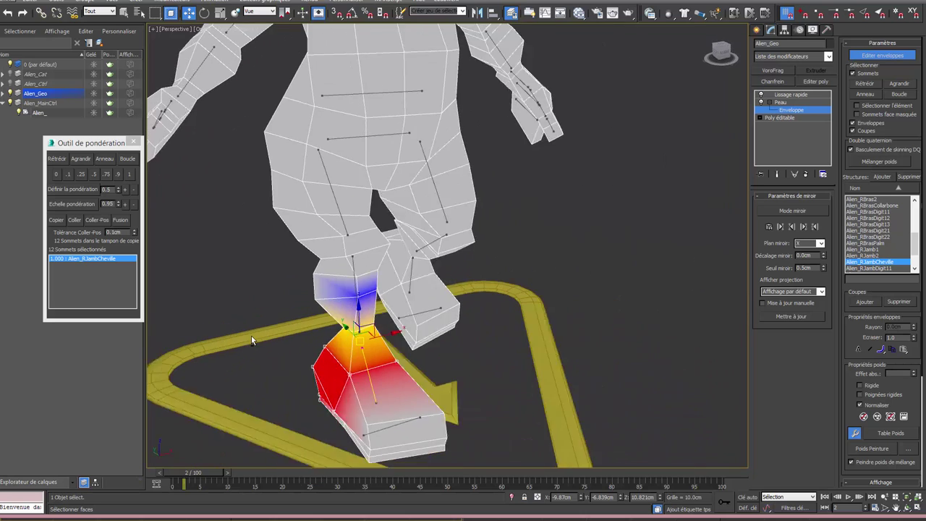
Step: Show the TurboSmooth mesh, scrub the walk to frame 36, then reopen Enveloppe editing
click(776, 95)
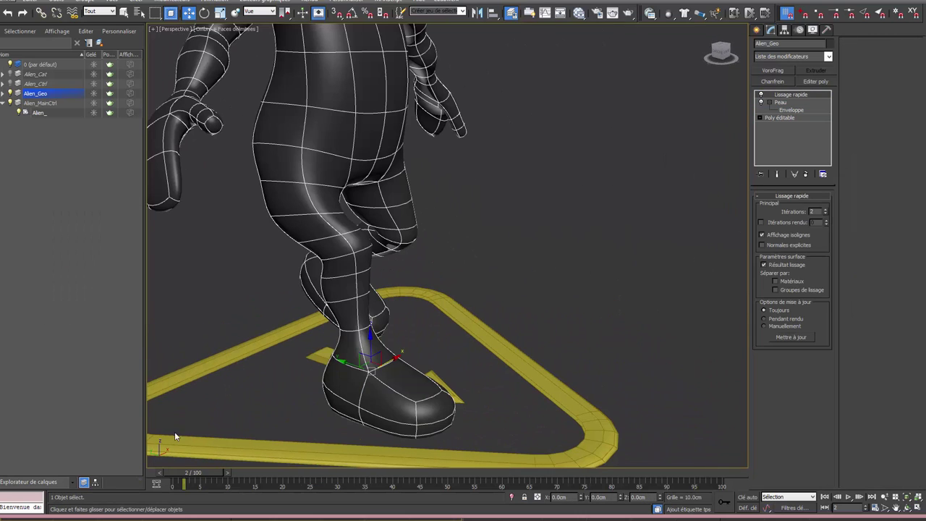
mouse_move(187, 475)
mouse_down()
mouse_move(240, 498)
mouse_move(370, 488)
mouse_up()
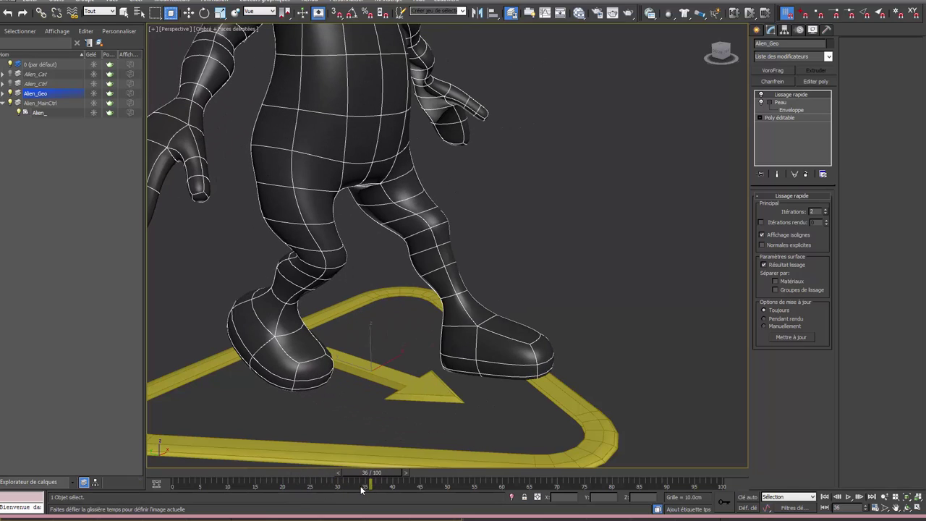
key(w)
click(786, 110)
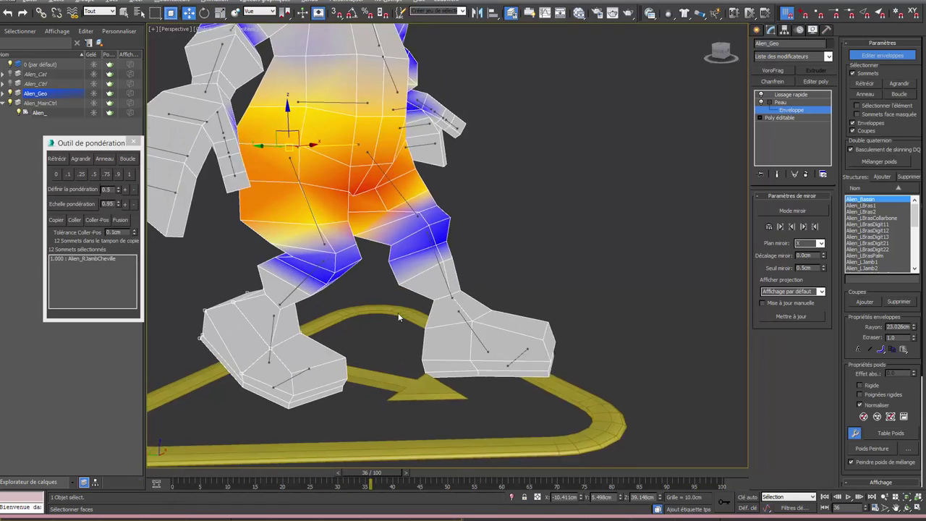
Step: Split the vertices where shin meets ankle evenly at 0.5 between ankle and shin bones
alt+middle_drag(398, 312, 303, 310)
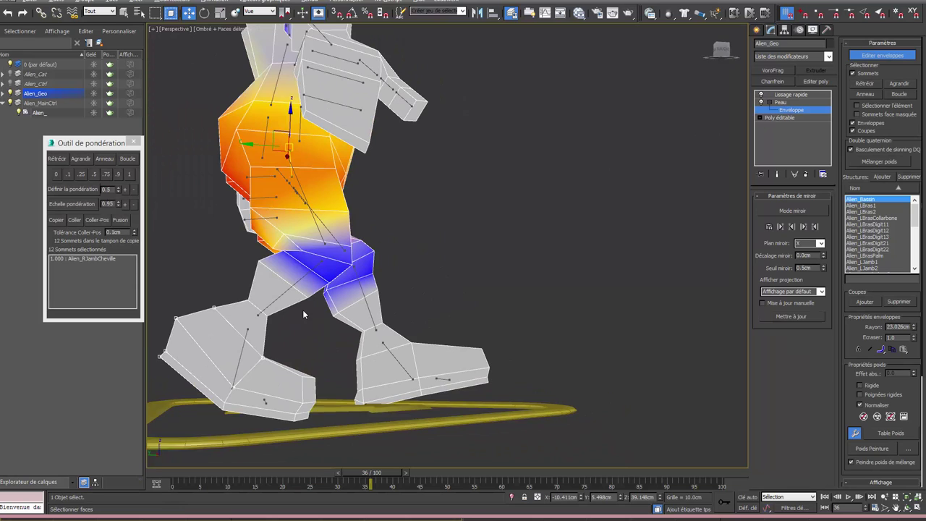
click(264, 326)
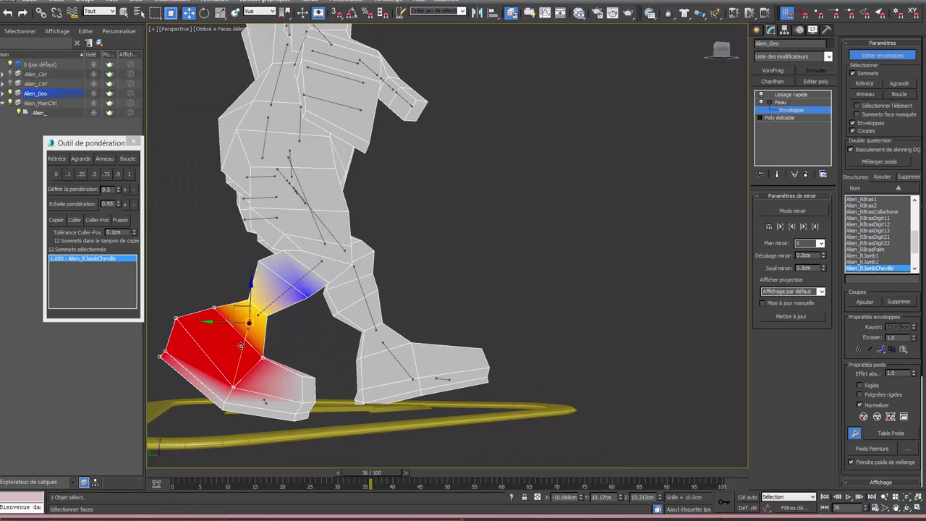
click(243, 297)
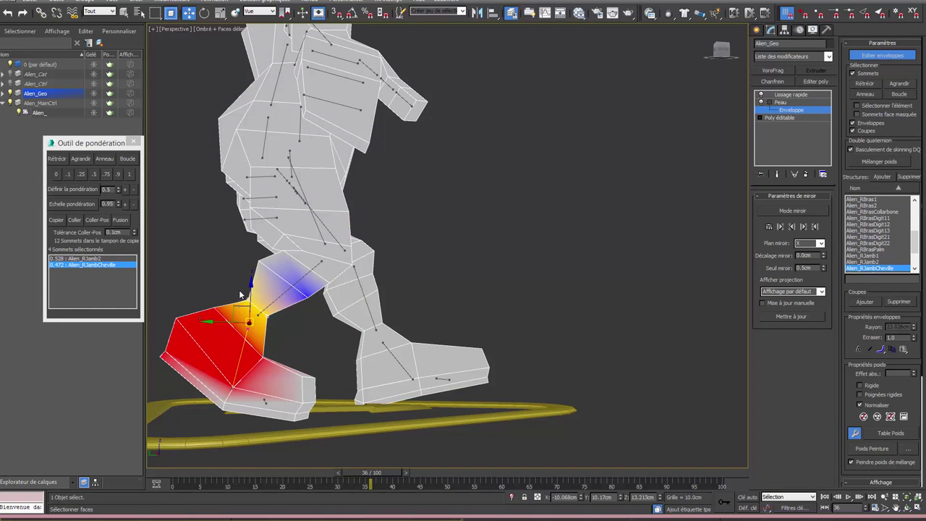
click(93, 174)
click(80, 258)
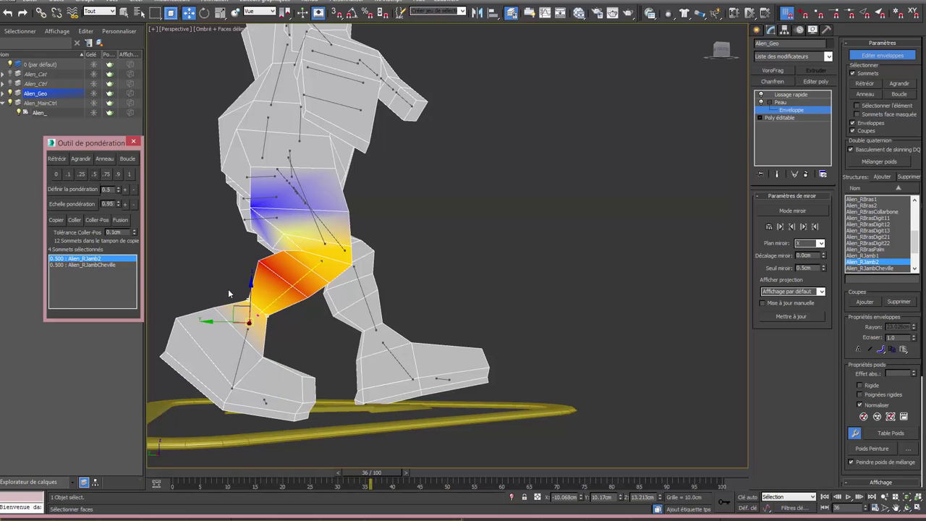
Step: Give the front and upper shin vertices full 1.0 Alien_RJamb2 weight
alt+middle_drag(228, 289, 238, 307)
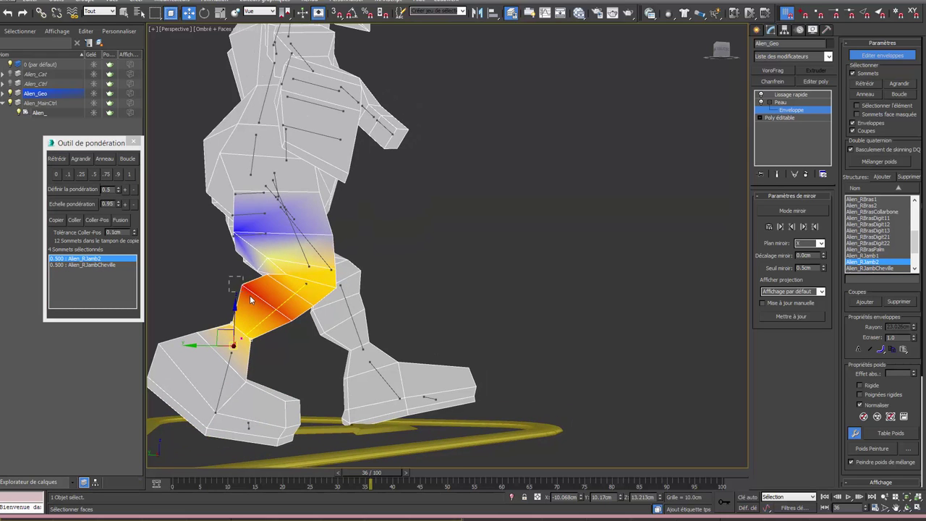
drag(230, 278, 251, 296)
click(127, 160)
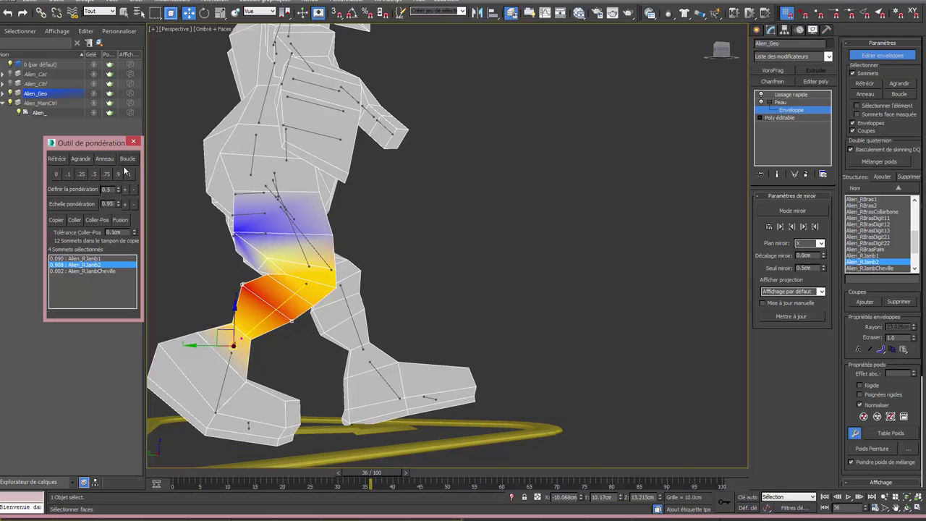
click(129, 173)
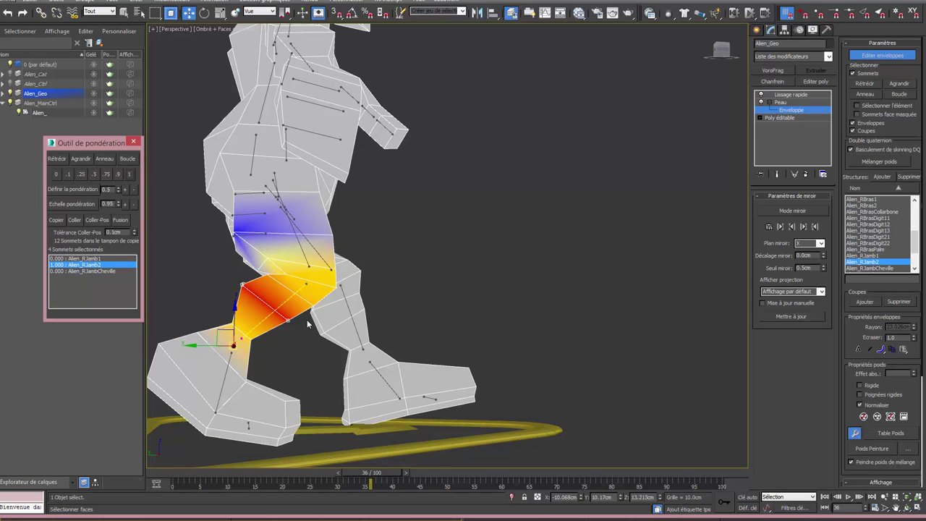
alt+middle_drag(306, 319, 271, 285)
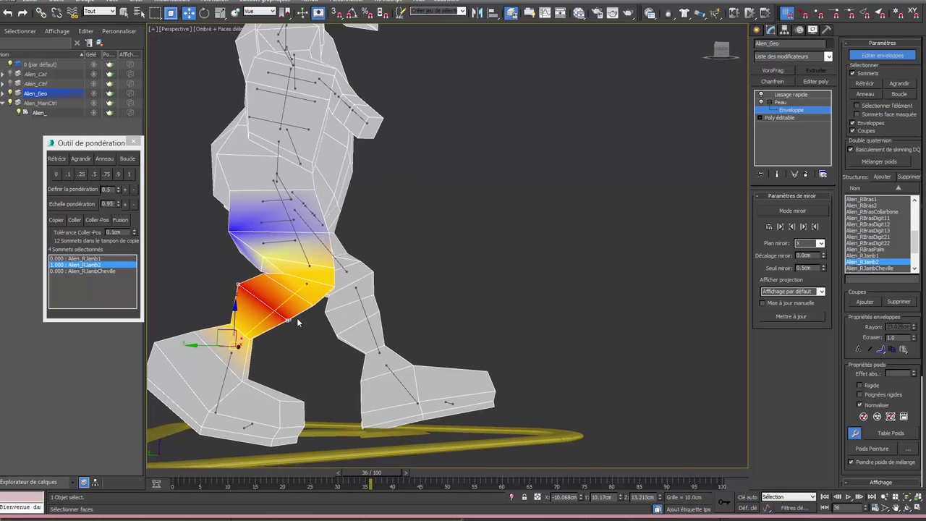
click(266, 278)
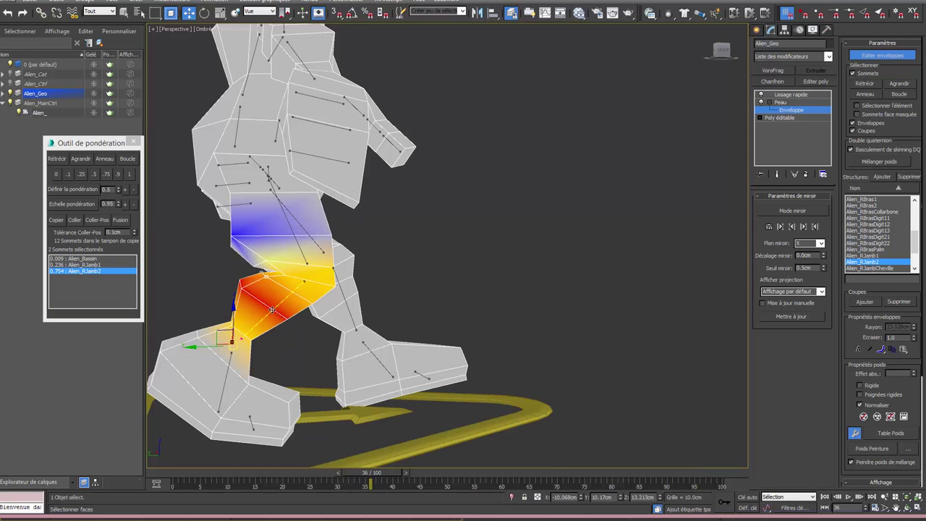
alt+middle_drag(297, 318, 268, 308)
click(131, 175)
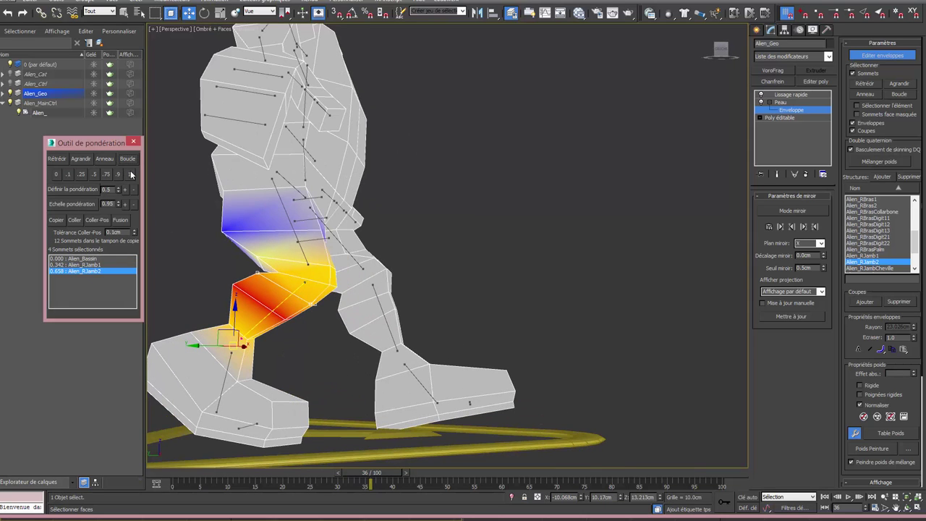
click(131, 175)
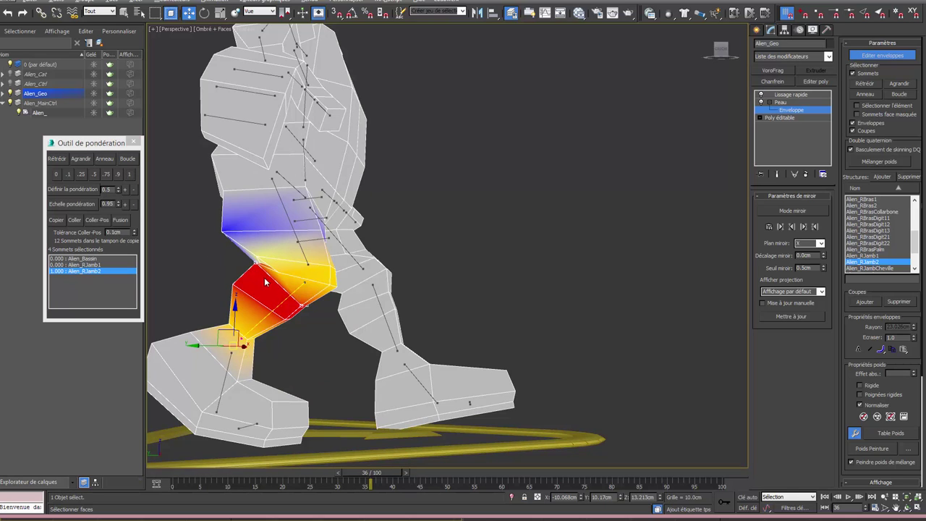
Step: Set the right knee loop to 0.5 Alien_RJamb2, sharing the rest with Alien_RJamb1
alt+middle_drag(268, 283, 321, 291)
click(333, 288)
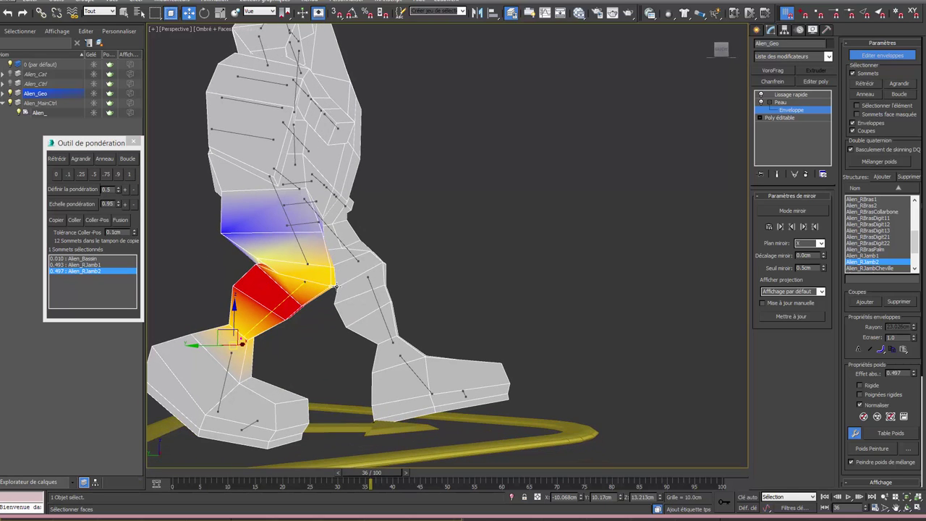
click(128, 160)
click(93, 174)
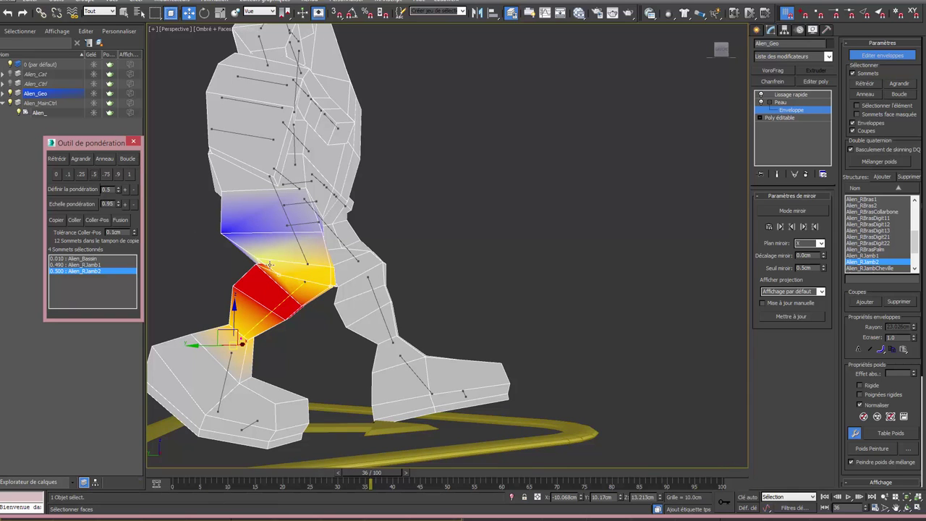
alt+middle_drag(269, 265, 242, 391)
scroll(241, 391, up, 4)
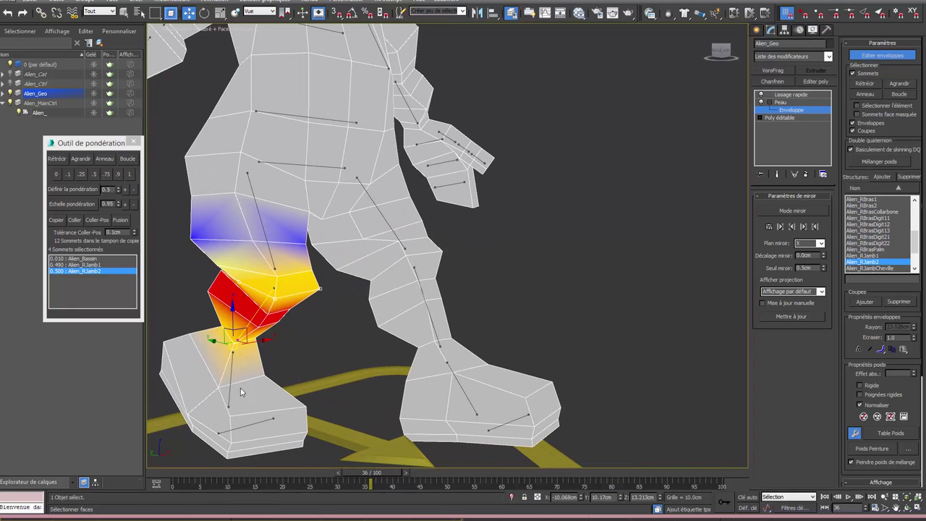
click(274, 265)
click(263, 233)
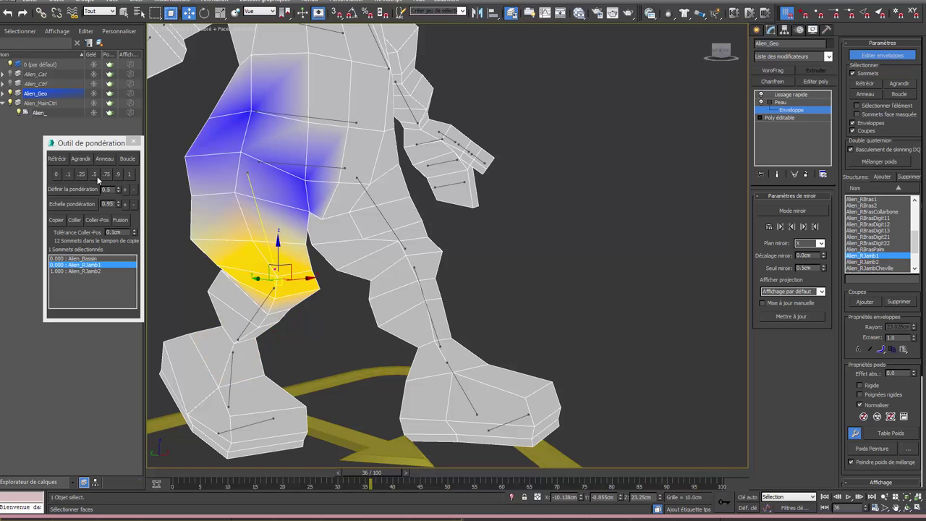
Step: Select the lower thigh vertex ring, zero its Alien_Bassin weight and set Alien_RJamb1 to 1.0
mouse_move(264, 284)
alt+middle_down()
mouse_move(307, 281)
mouse_move(302, 299)
alt+middle_up()
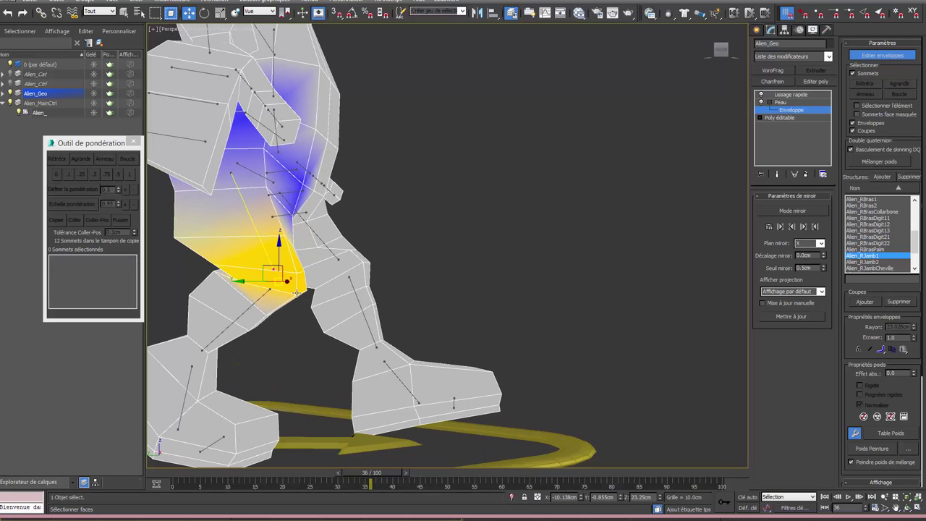
drag(295, 298, 310, 308)
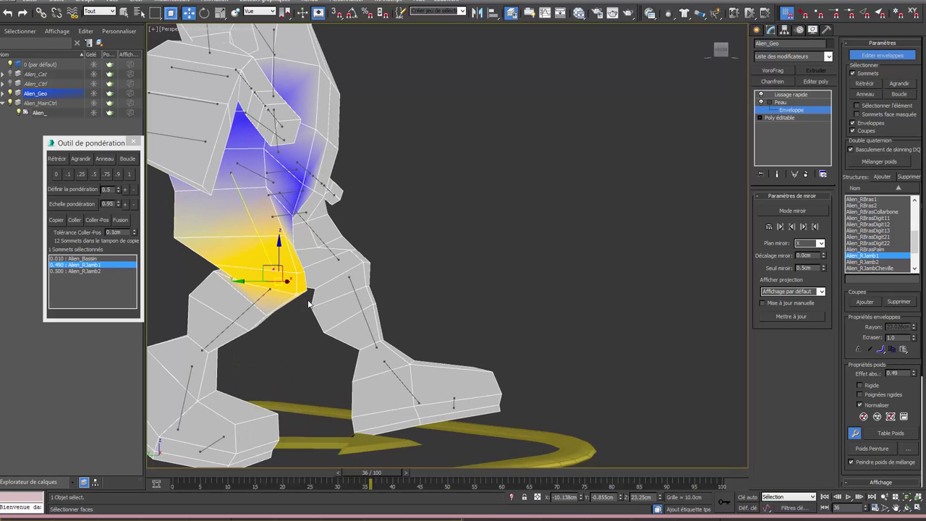
click(127, 160)
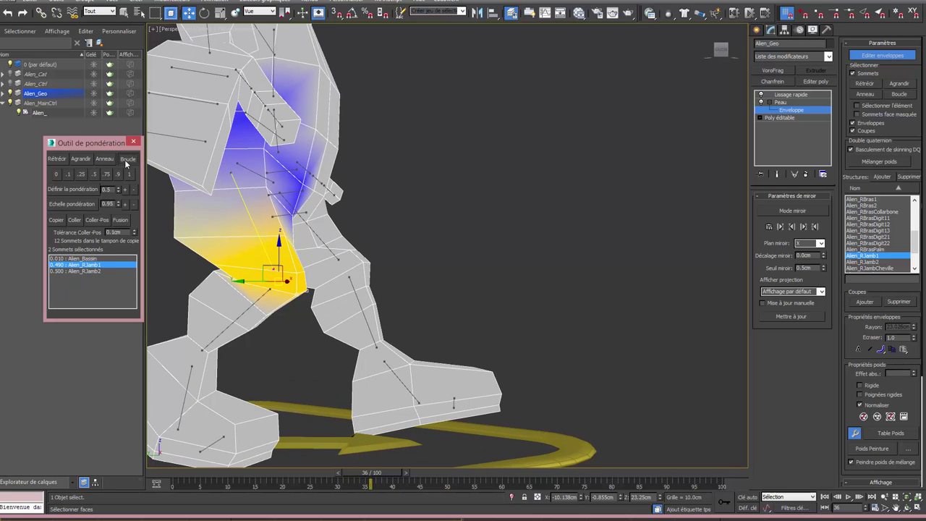
click(79, 259)
click(56, 174)
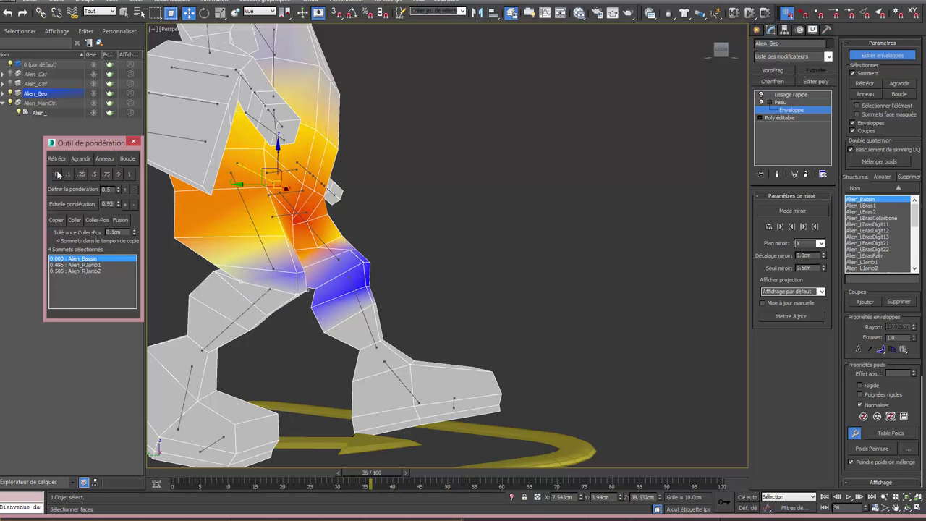
click(92, 265)
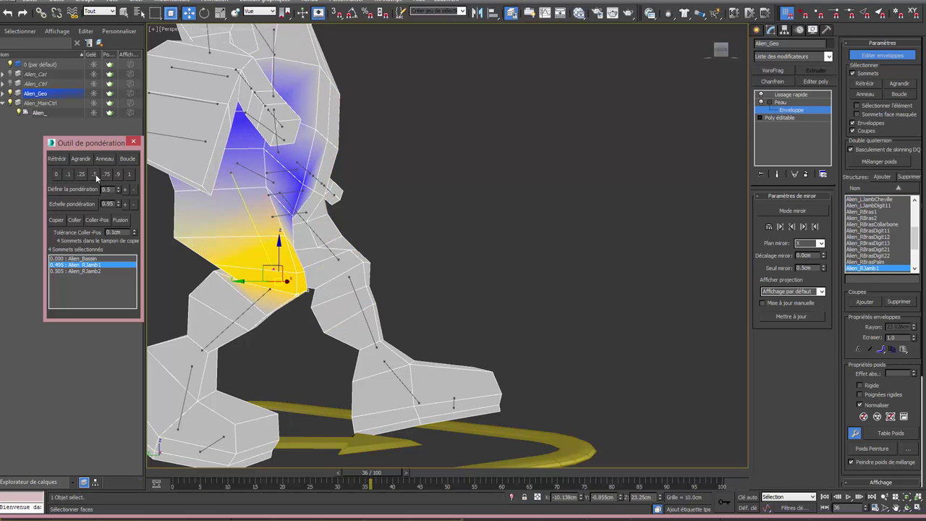
alt+middle_drag(293, 340, 287, 347)
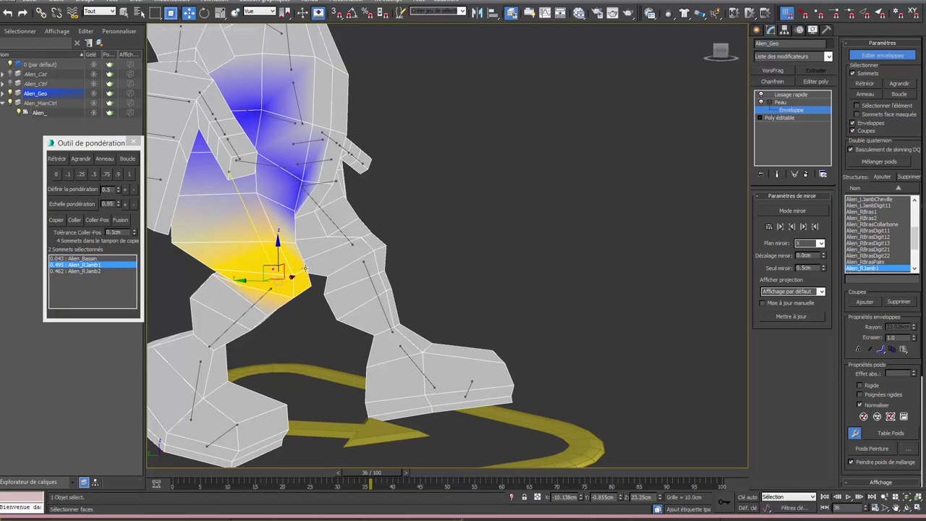
click(87, 259)
click(56, 174)
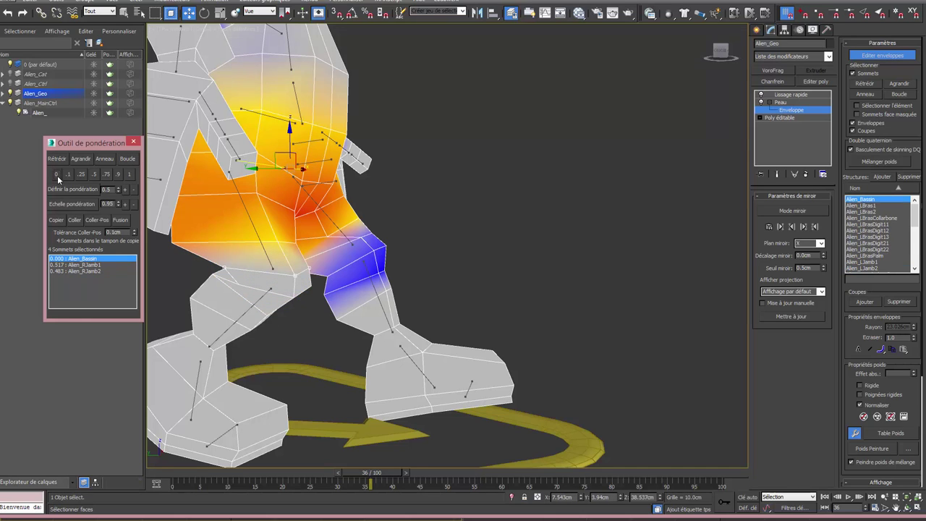
click(86, 265)
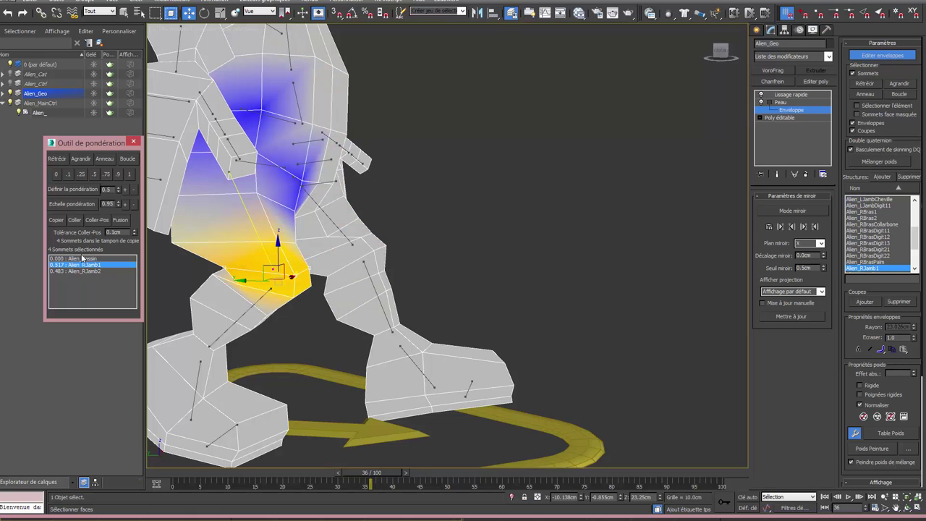
click(129, 174)
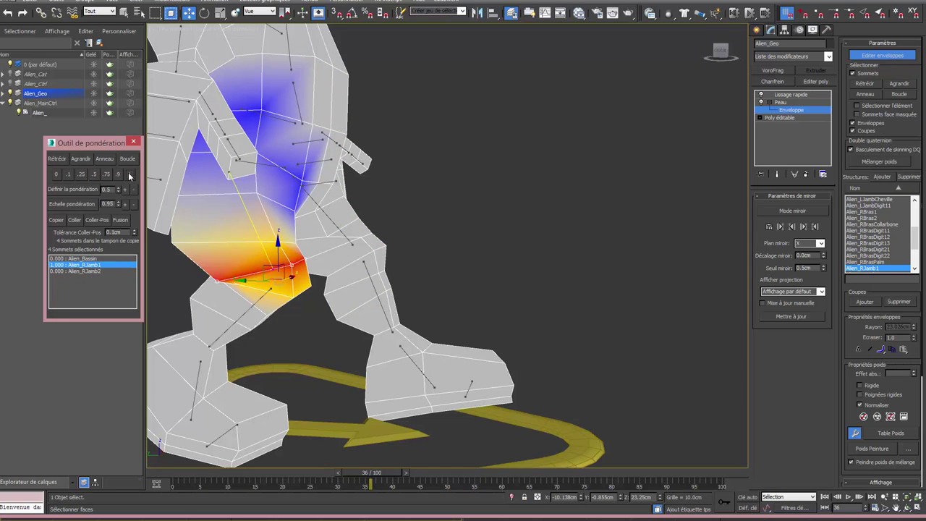
mouse_move(208, 238)
alt+middle_down()
mouse_move(271, 222)
mouse_move(239, 222)
mouse_move(268, 289)
mouse_move(238, 266)
alt+middle_up()
Step: Loop-select the mid-thigh ring and give it full 1.0 Alien_RJamb1 weight
drag(233, 265, 271, 292)
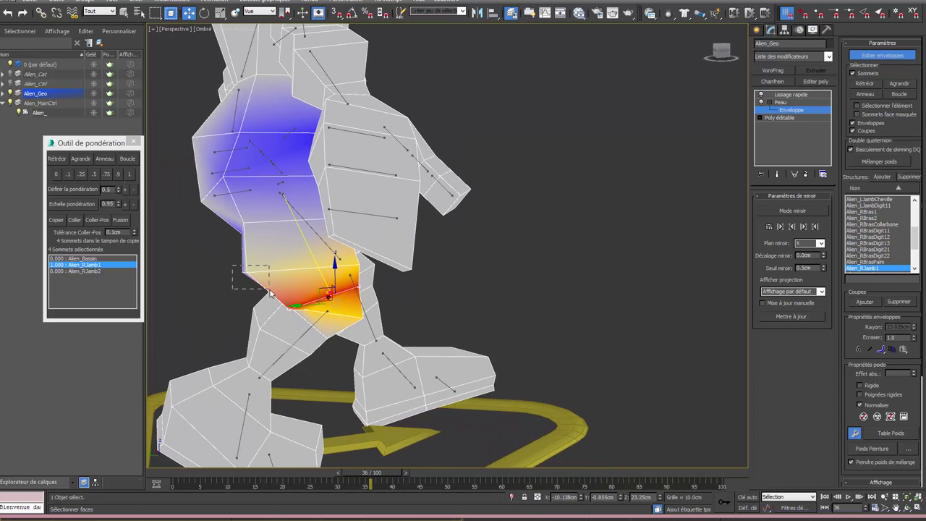
mouse_move(244, 272)
alt+middle_down()
mouse_move(202, 284)
mouse_move(248, 284)
mouse_move(189, 295)
alt+middle_up()
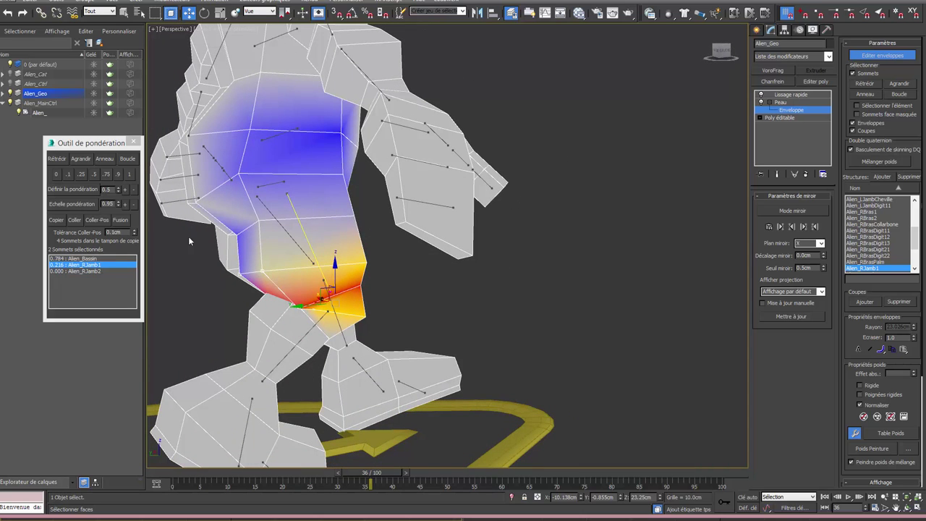
click(130, 160)
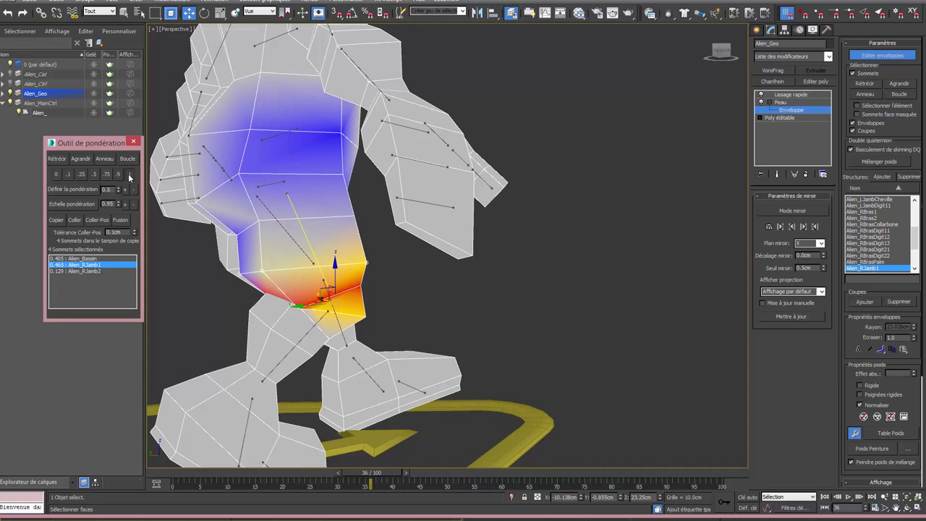
click(129, 173)
mouse_move(321, 265)
alt+middle_down()
mouse_move(300, 262)
mouse_move(330, 281)
mouse_move(310, 258)
mouse_move(323, 238)
mouse_move(368, 223)
alt+middle_up()
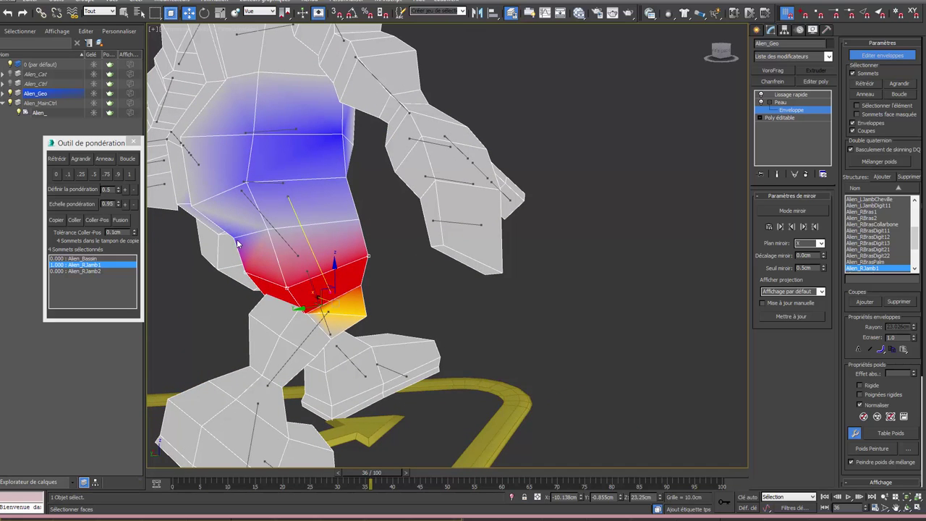
Step: Set the hip-joint vertices to 0.5 Alien_RJamb1 and 0.5 Alien_Bassin, zeroing Alien_Spine1
click(265, 230)
click(93, 176)
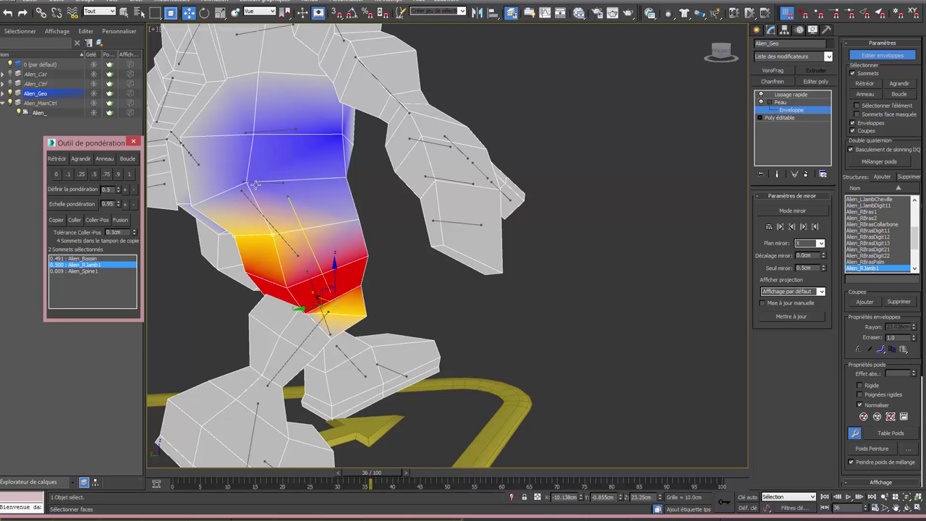
alt+middle_drag(283, 204, 314, 201)
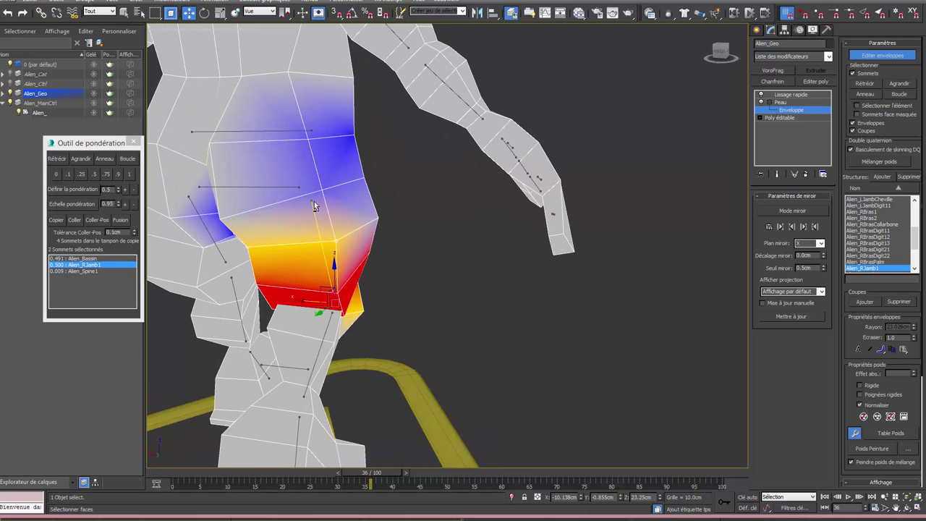
click(75, 260)
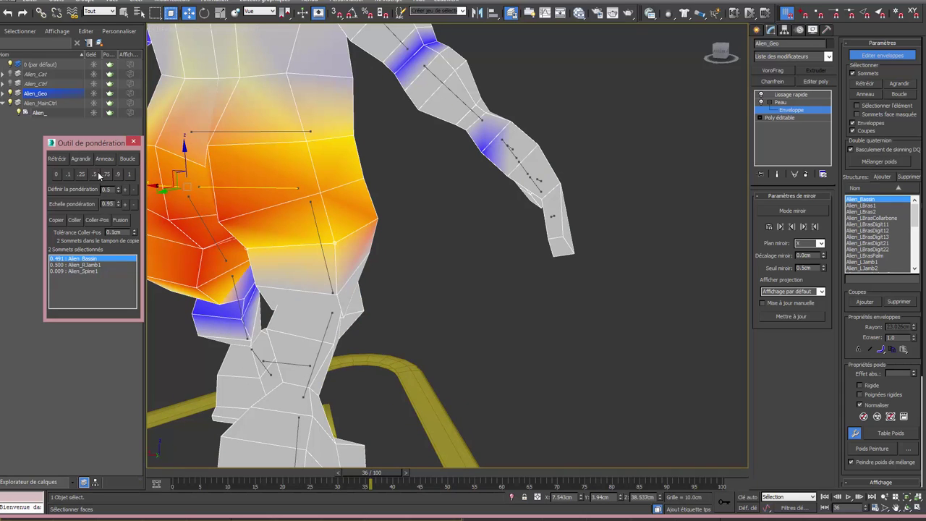
click(93, 174)
click(77, 272)
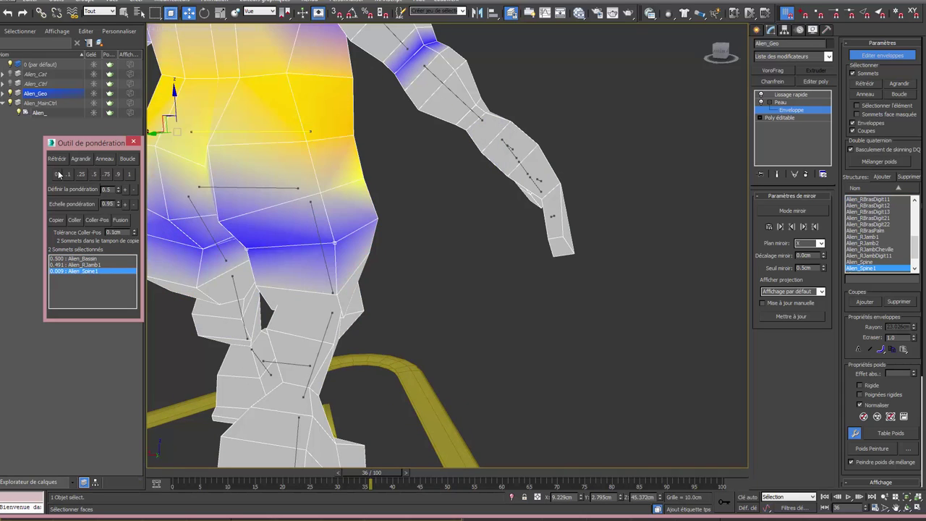
click(59, 174)
click(86, 259)
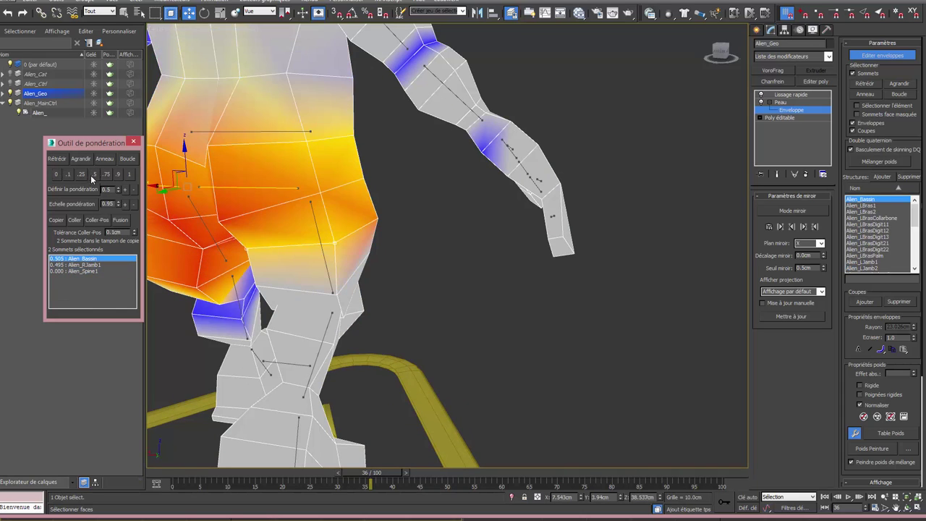
mouse_move(369, 288)
alt+middle_down()
mouse_move(345, 292)
mouse_move(361, 287)
alt+middle_up()
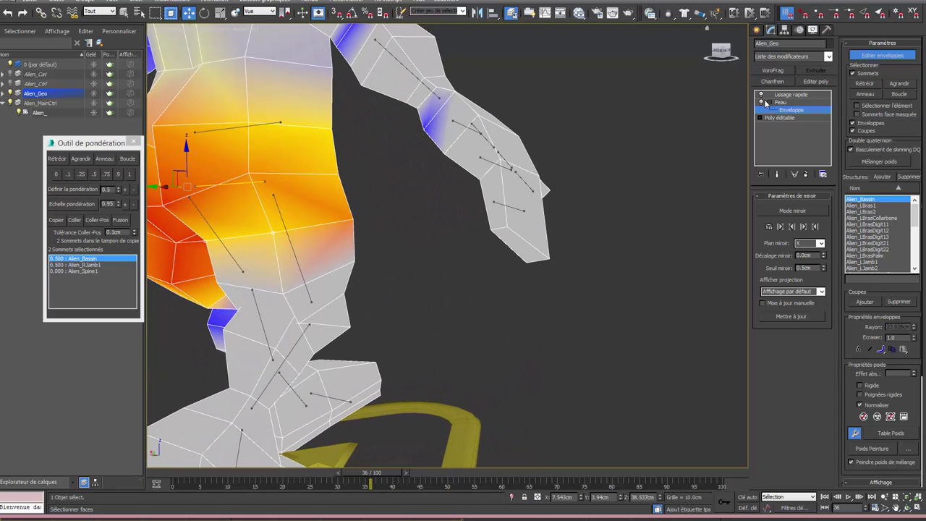
alt+middle_drag(434, 246, 418, 244)
alt+middle_drag(350, 256, 373, 279)
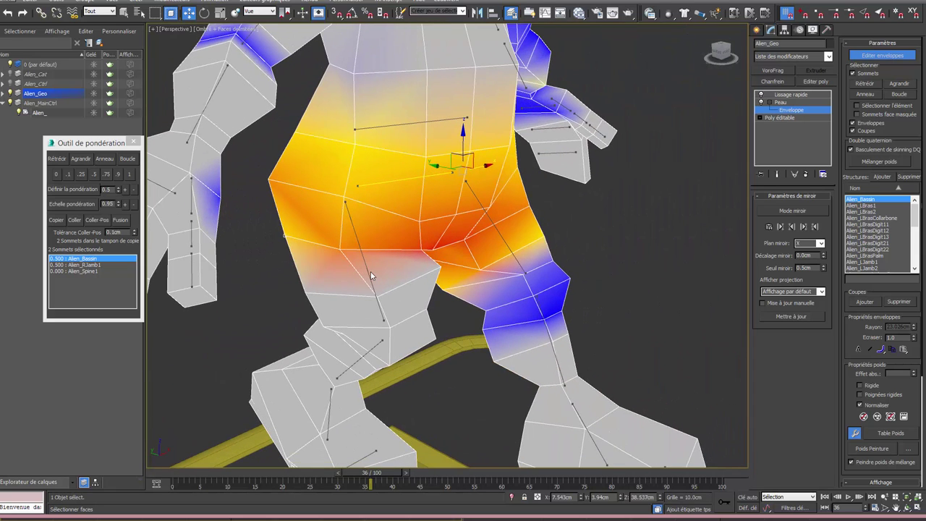
Step: Raise the selected hip vertices' Alien_RJamb1 weight to 0.75 and zero Alien_Spine1
click(368, 271)
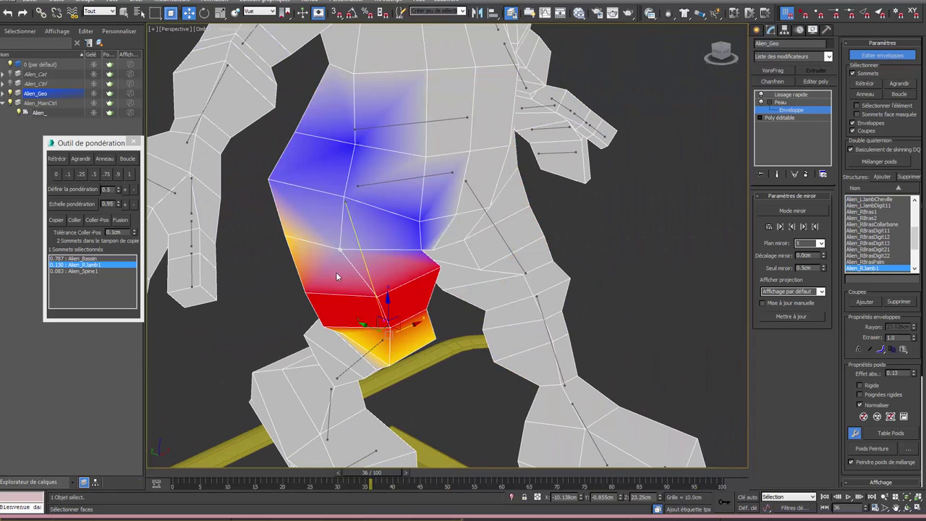
click(106, 175)
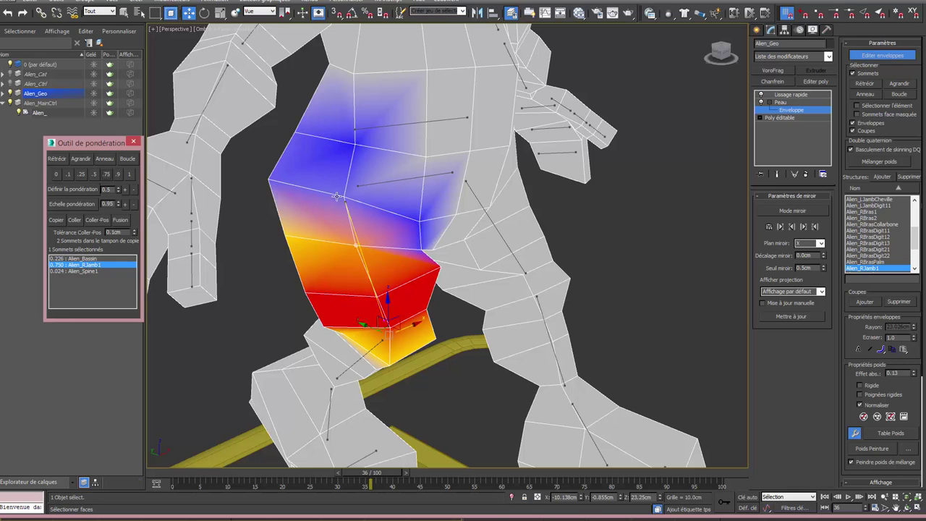
click(93, 271)
click(56, 175)
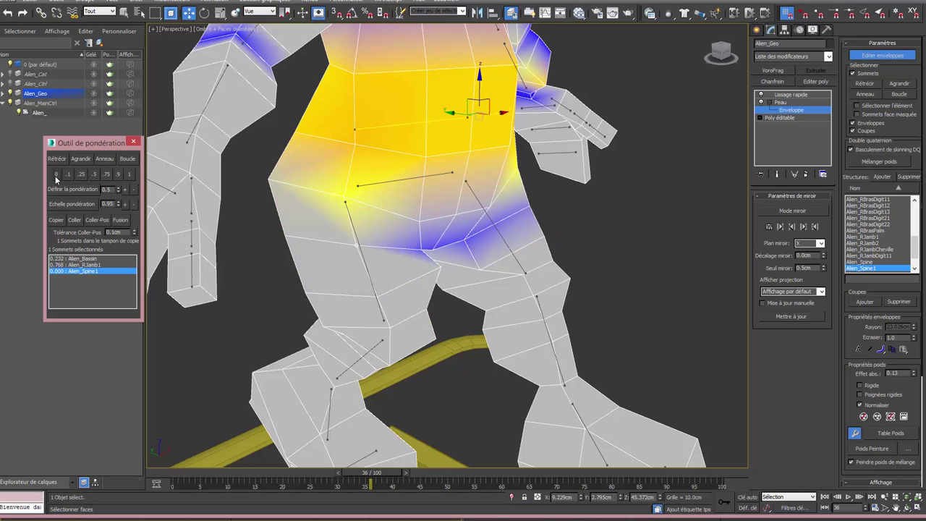
click(88, 265)
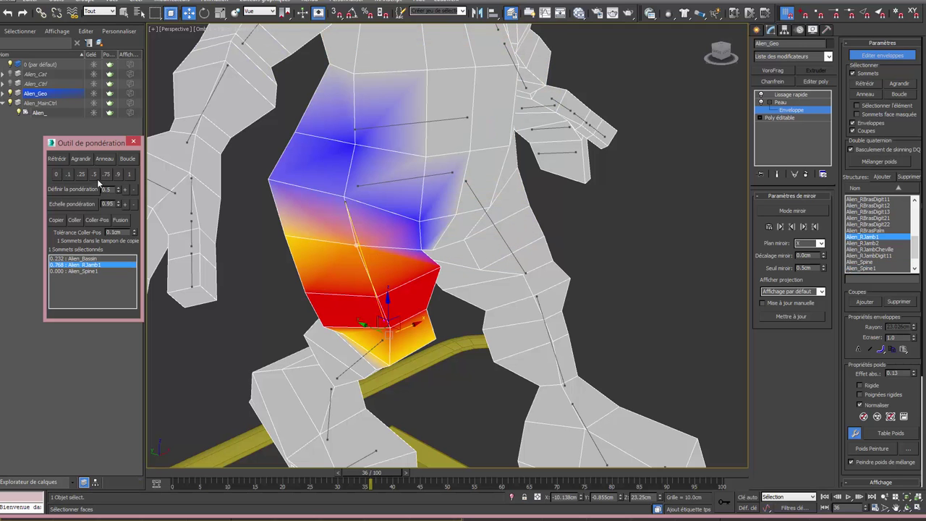
mouse_move(415, 289)
alt+middle_down()
mouse_move(363, 277)
mouse_move(429, 259)
alt+middle_up()
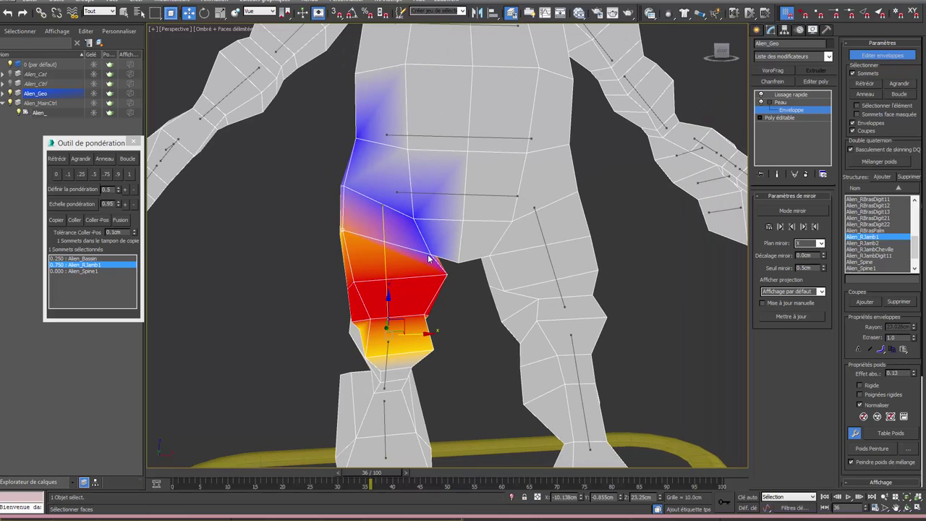
Step: Split one hip vertex 0.5/0.5 between Alien_RJamb1 and Alien_Bassin, zeroing Alien_Spine1
click(429, 255)
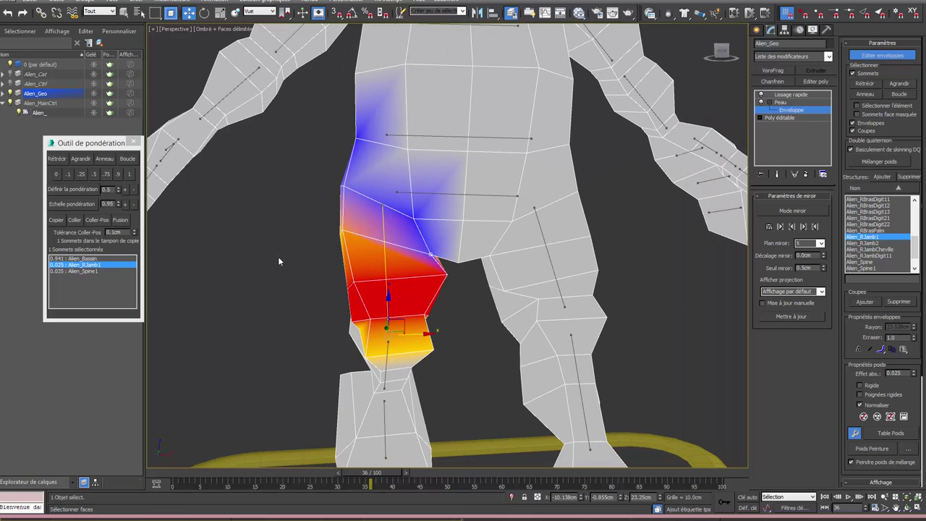
click(96, 173)
click(445, 195)
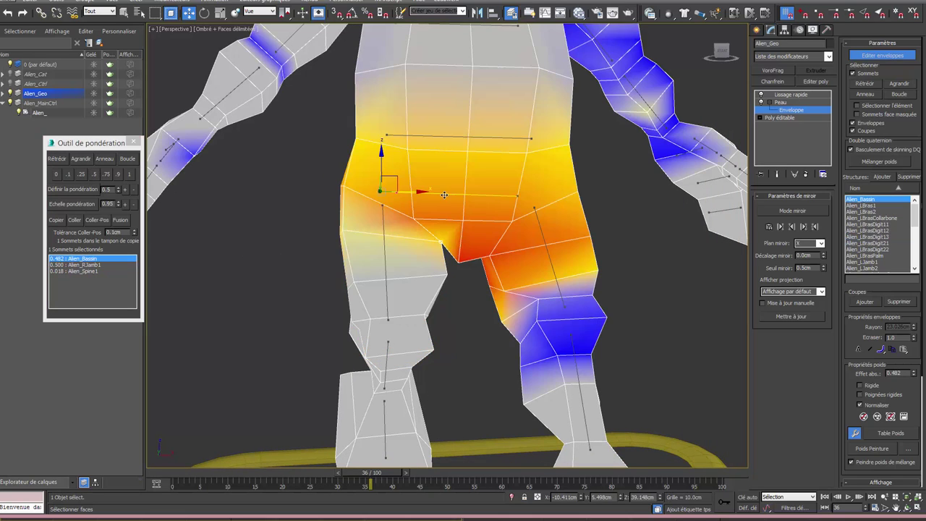
click(75, 271)
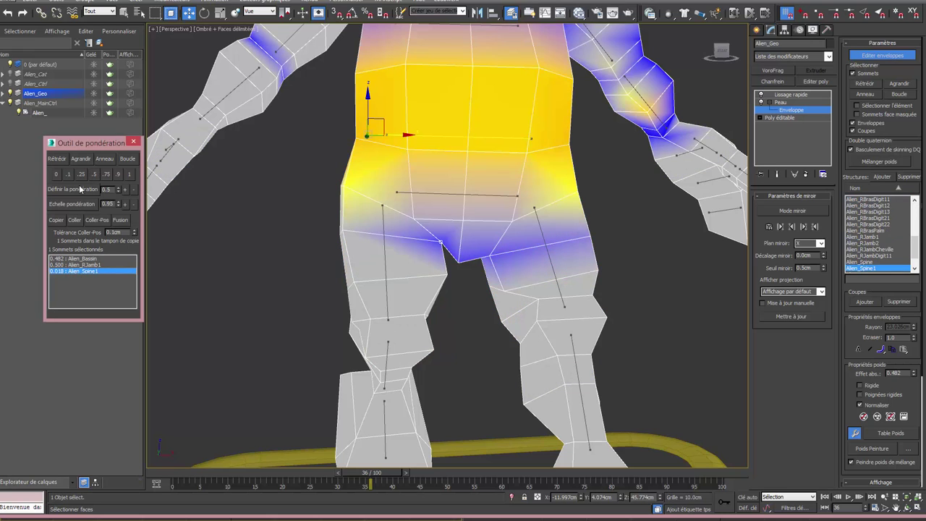
click(57, 174)
click(83, 258)
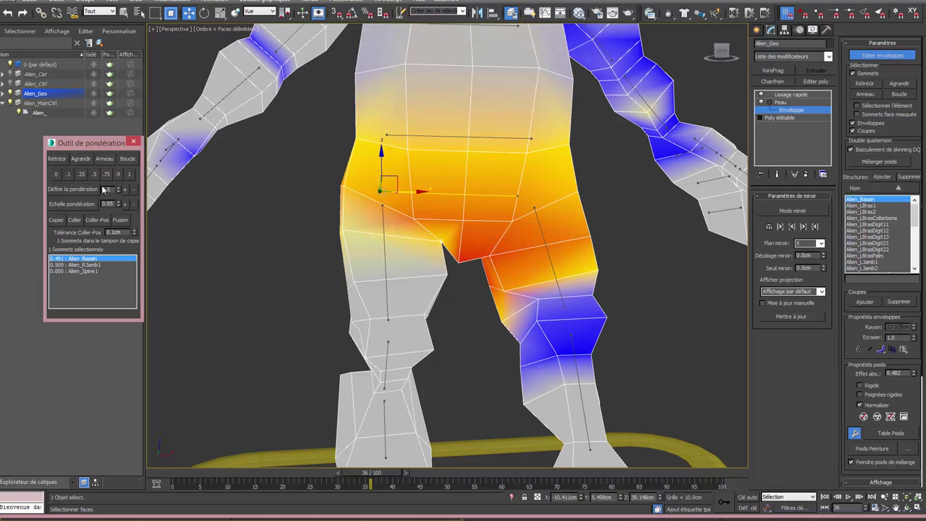
click(93, 174)
Step: Weight the neighbouring hip vertex 0.75 Alien_Bassin, 0.25 thigh, no Spine1, then show the smoothed mesh
mouse_move(318, 291)
alt+middle_down()
mouse_move(353, 303)
mouse_move(303, 286)
mouse_move(395, 235)
alt+middle_up()
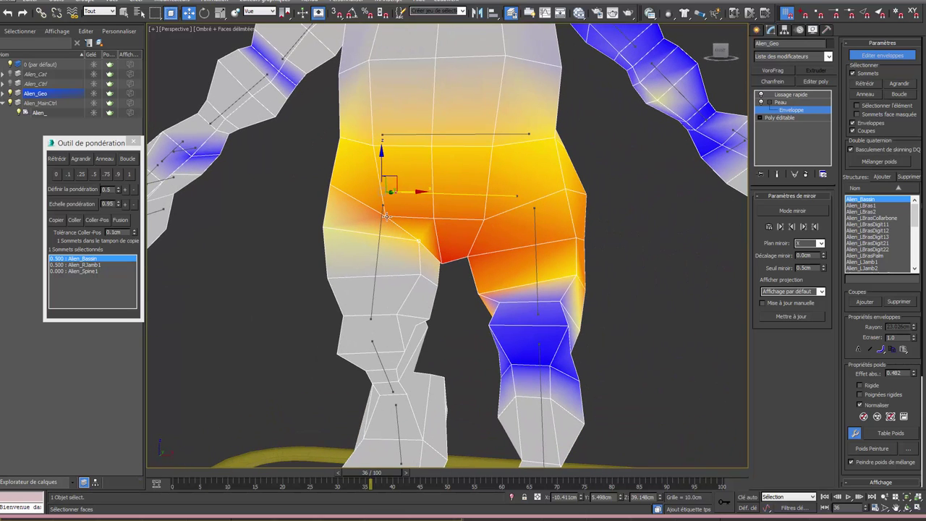
click(385, 216)
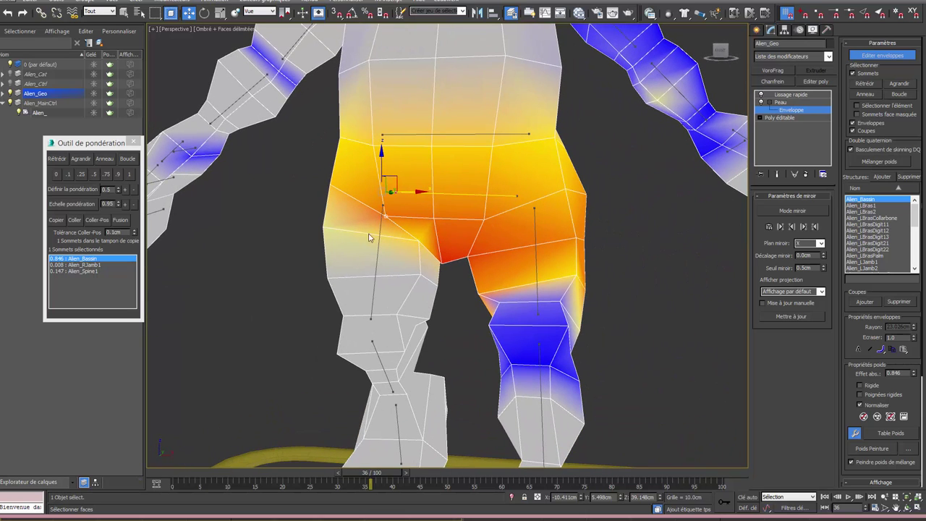
click(107, 175)
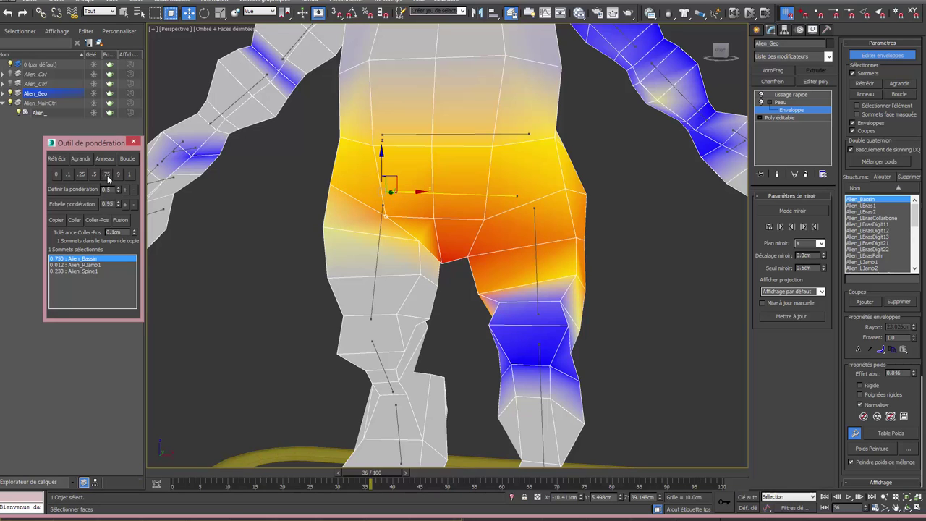
click(75, 270)
click(57, 174)
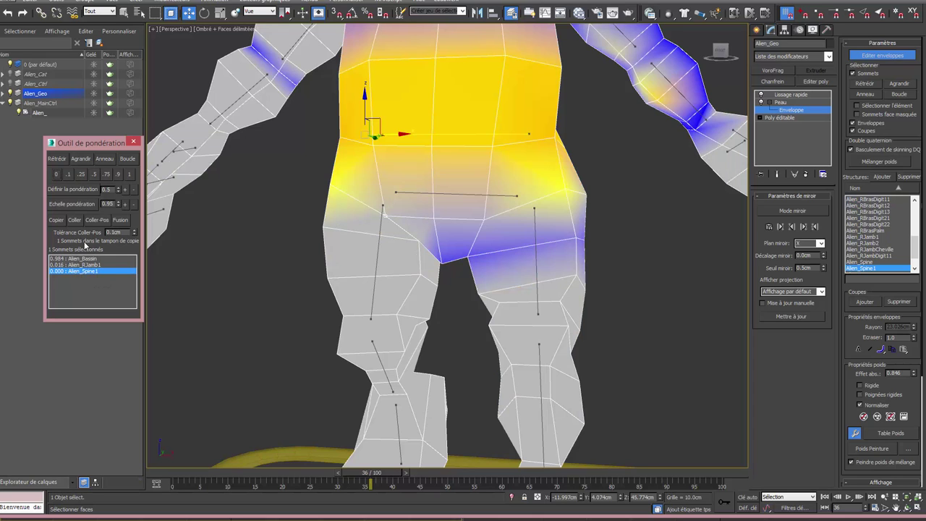
click(72, 259)
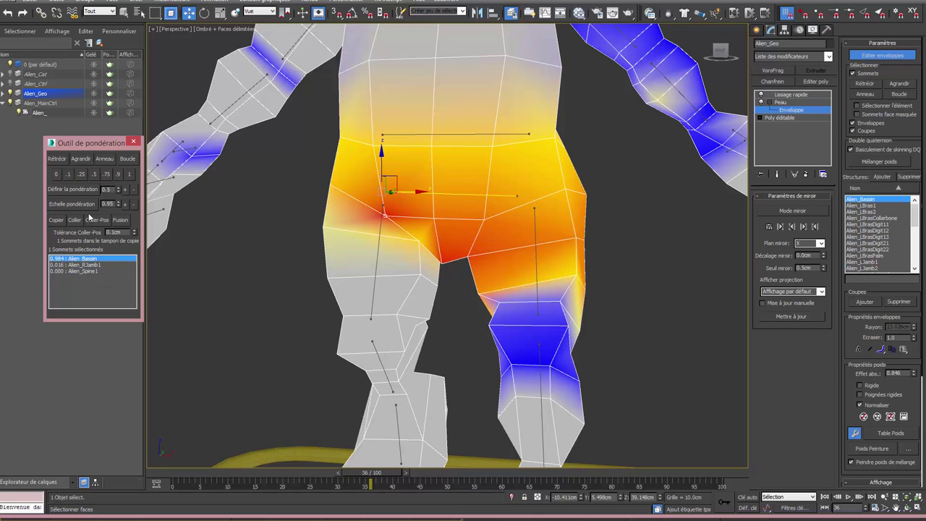
click(106, 176)
click(73, 265)
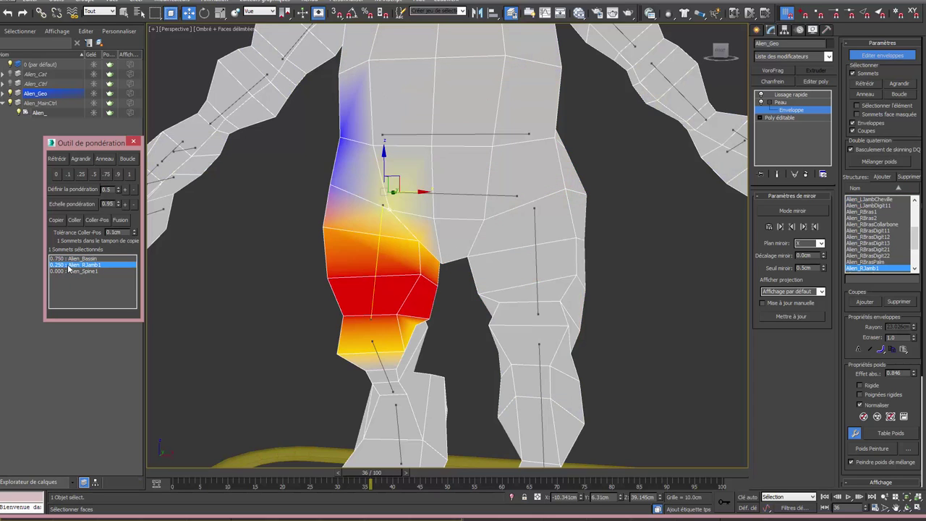
click(306, 277)
mouse_move(307, 277)
alt+middle_down()
mouse_move(346, 290)
mouse_move(376, 283)
alt+middle_up()
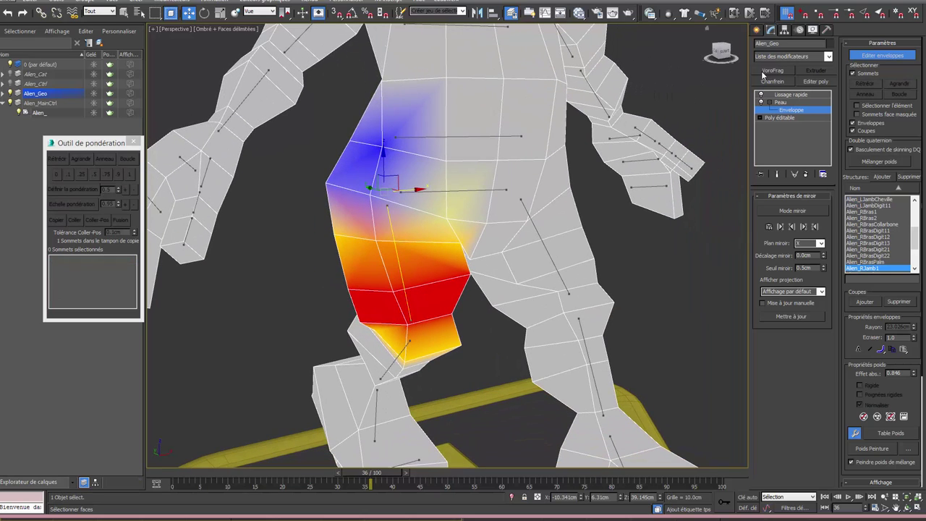
click(794, 95)
Step: Advance the walk to frame 95 and zoom in on the smoothed right hip and thigh
scroll(463, 253, down, 3)
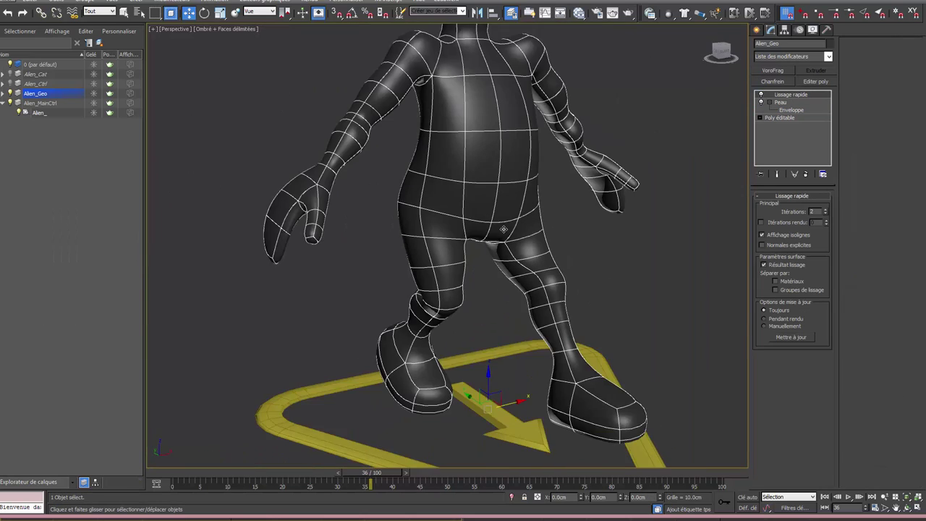
mouse_move(463, 254)
alt+middle_down()
mouse_move(558, 213)
mouse_move(593, 210)
mouse_move(562, 209)
mouse_move(491, 247)
alt+middle_up()
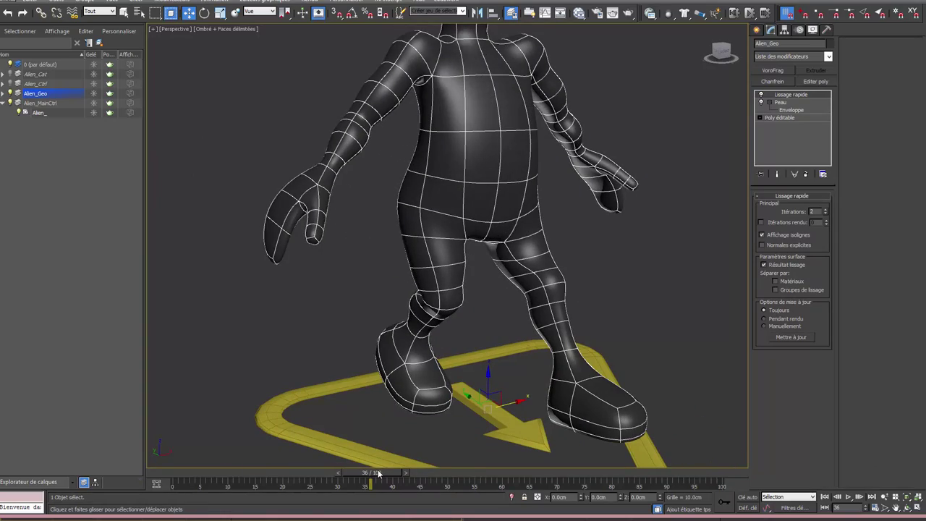
mouse_move(378, 473)
mouse_down()
mouse_move(498, 475)
mouse_move(730, 445)
mouse_move(693, 451)
mouse_up()
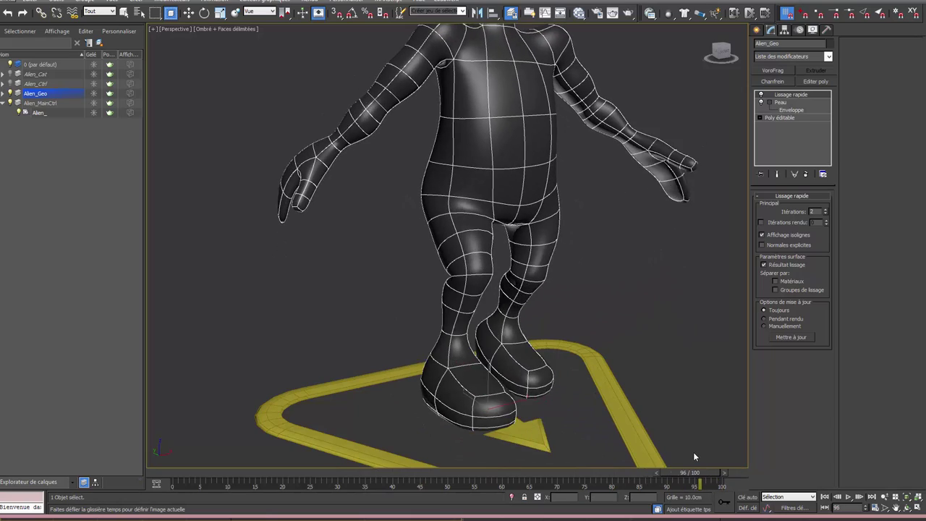
key(w)
mouse_move(617, 339)
alt+middle_down()
mouse_move(526, 330)
mouse_move(623, 336)
alt+middle_up()
scroll(474, 241, up, 5)
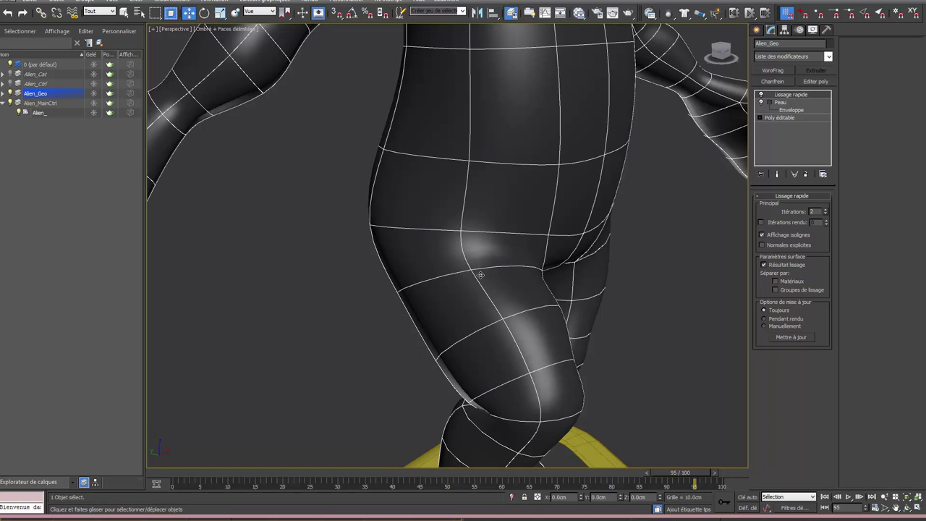
Step: Back in skin weights, select a hip vertex and remove its Alien_Spine1 influence
click(788, 111)
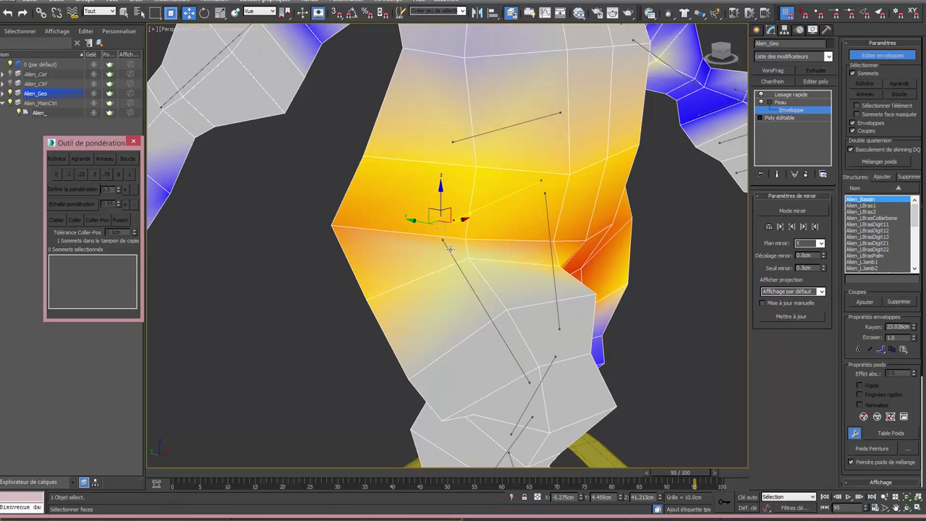
click(465, 240)
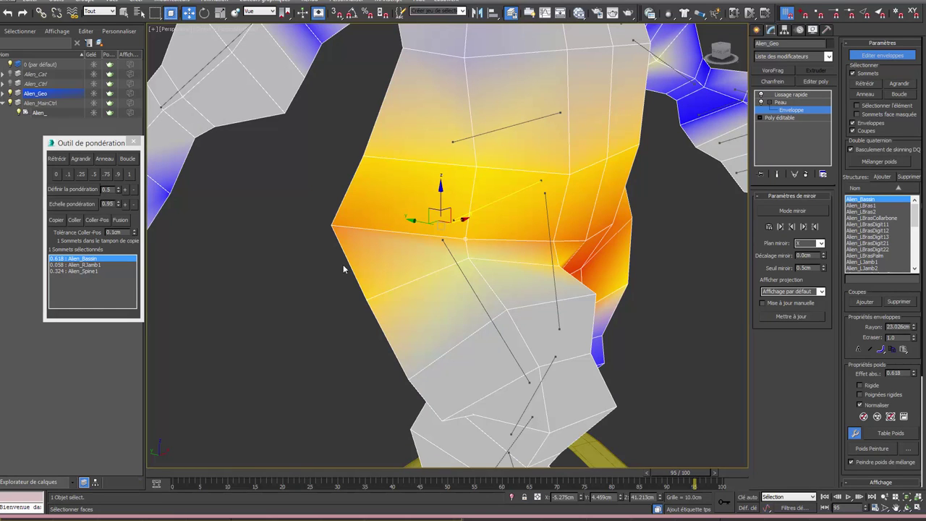
click(88, 272)
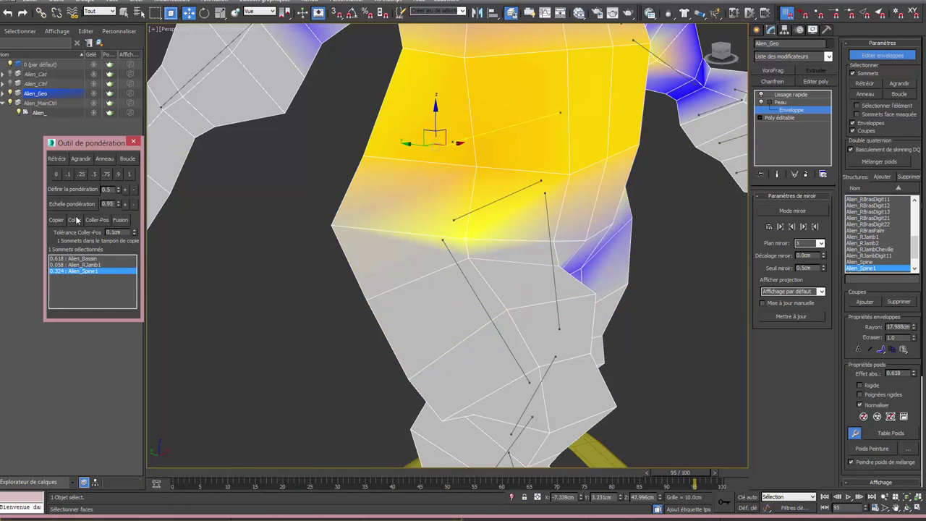
click(56, 176)
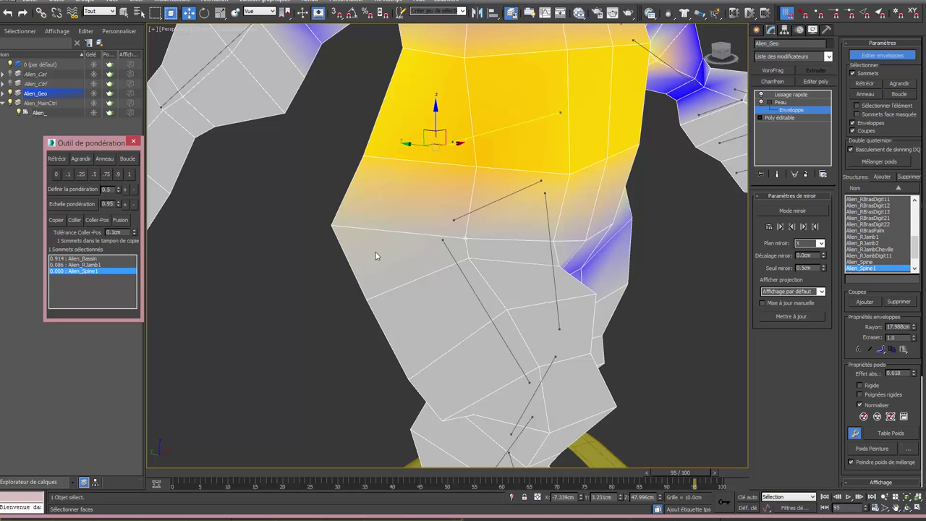
alt+middle_drag(376, 254, 392, 251)
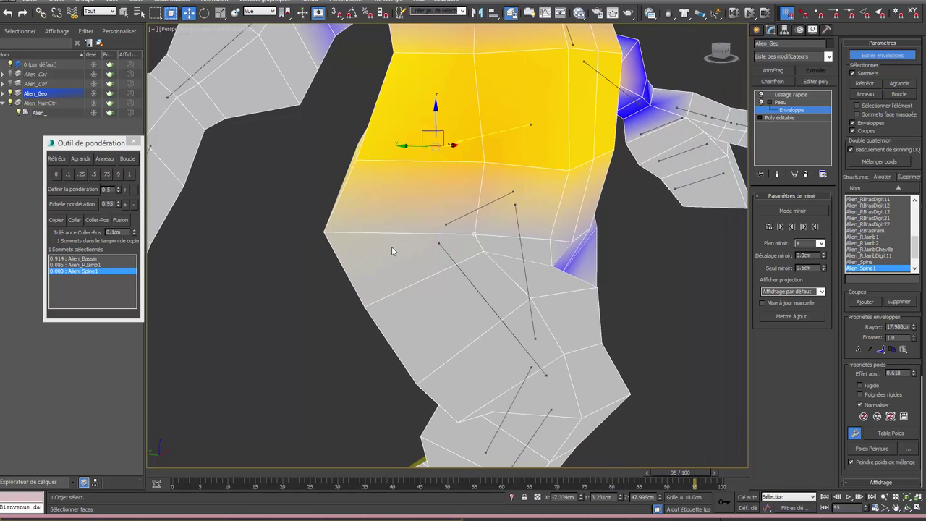
mouse_move(453, 217)
alt+middle_down()
mouse_move(491, 220)
mouse_move(490, 274)
mouse_move(446, 321)
alt+middle_up()
Step: Settle the hip vertex at 0.75 Alien_RJamb1 and 0.25 Alien_Bassin, then view the smoothed mesh
click(494, 221)
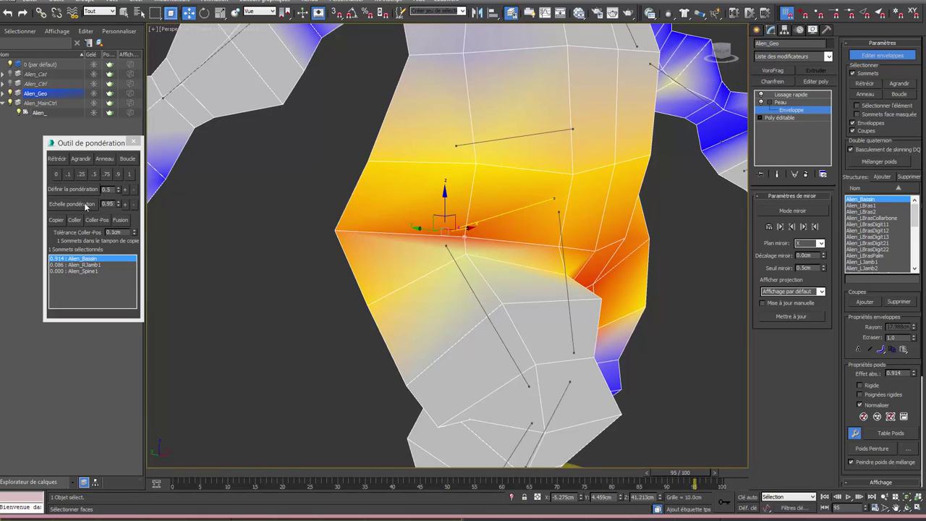
click(74, 266)
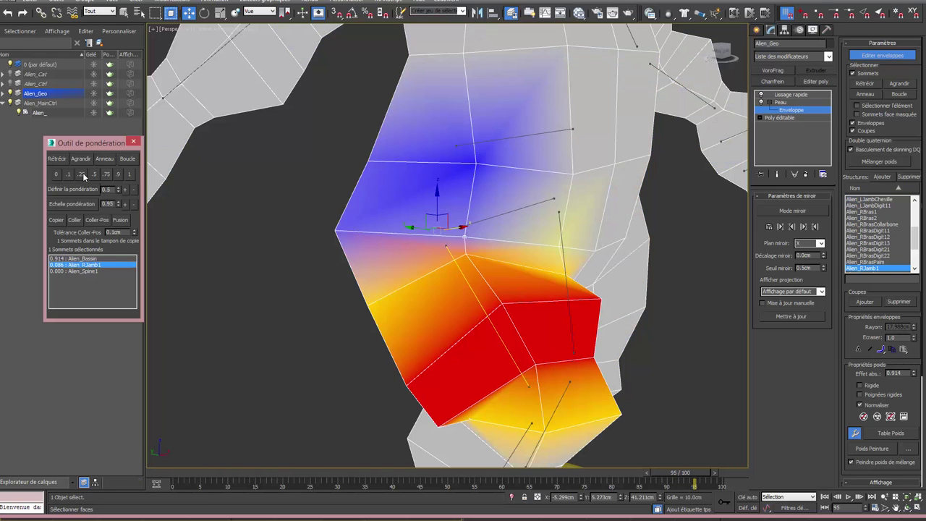
click(82, 174)
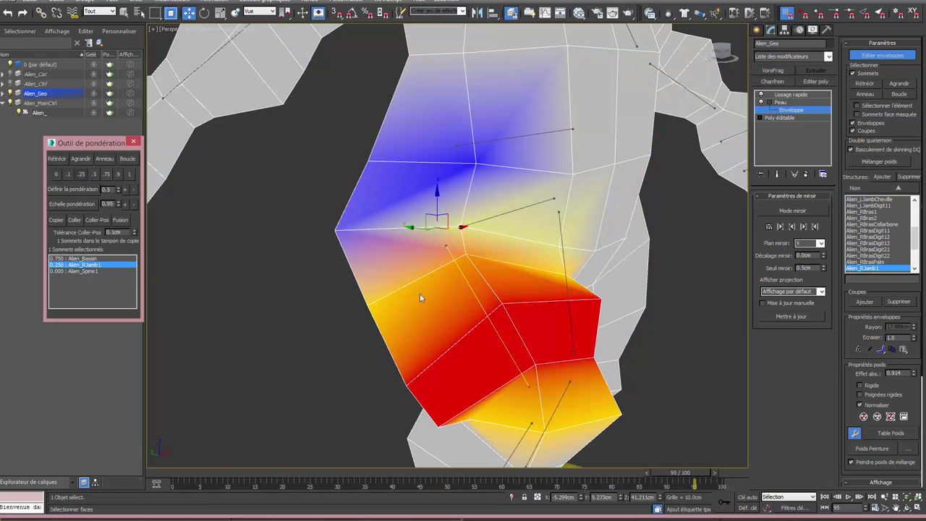
alt+middle_drag(419, 293, 472, 307)
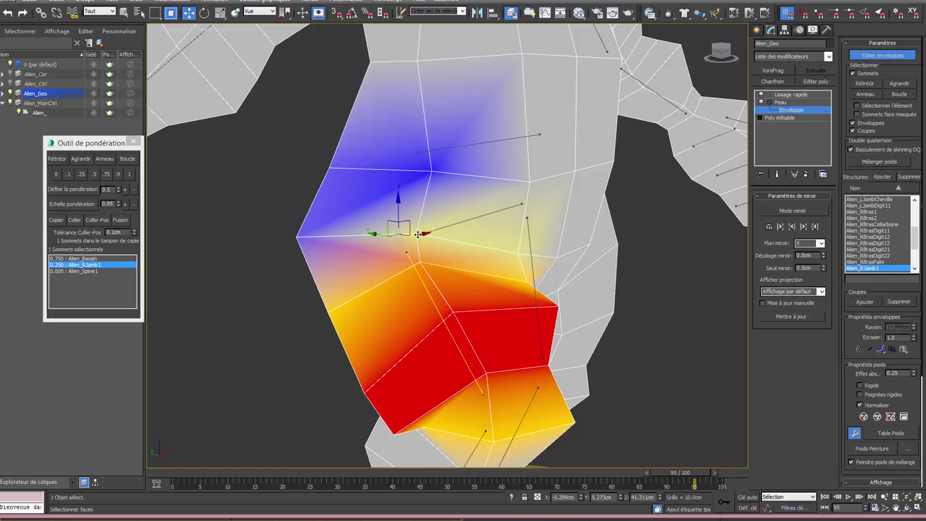
mouse_move(437, 259)
alt+middle_down()
mouse_move(414, 267)
mouse_move(398, 250)
mouse_move(393, 258)
mouse_move(404, 260)
alt+middle_up()
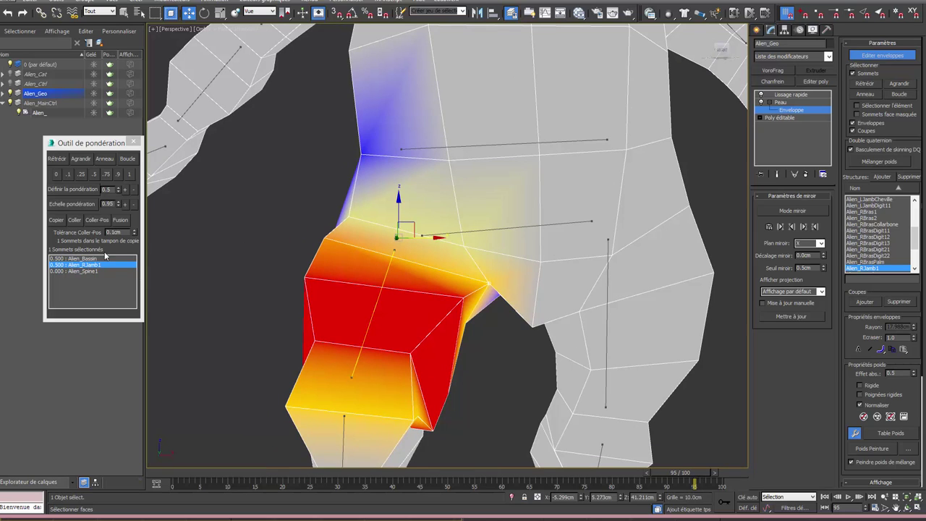
click(106, 174)
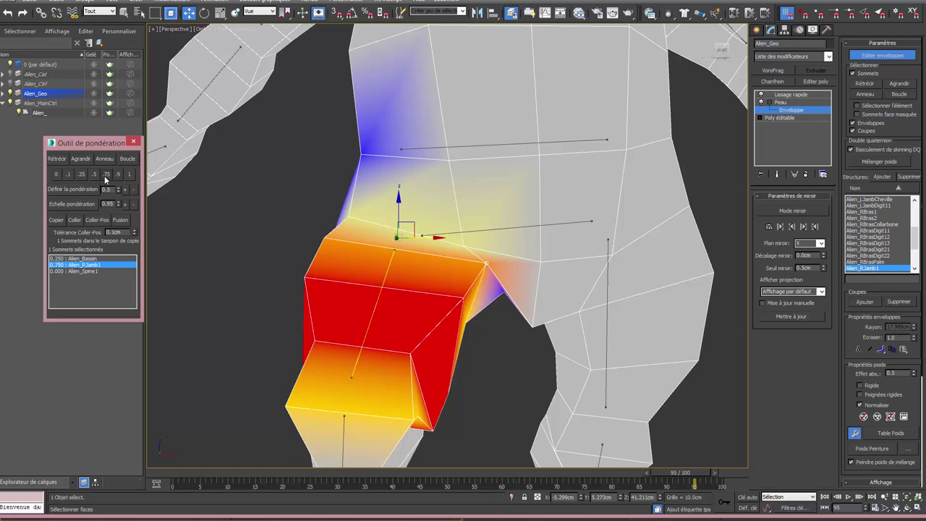
alt+middle_drag(382, 289, 396, 293)
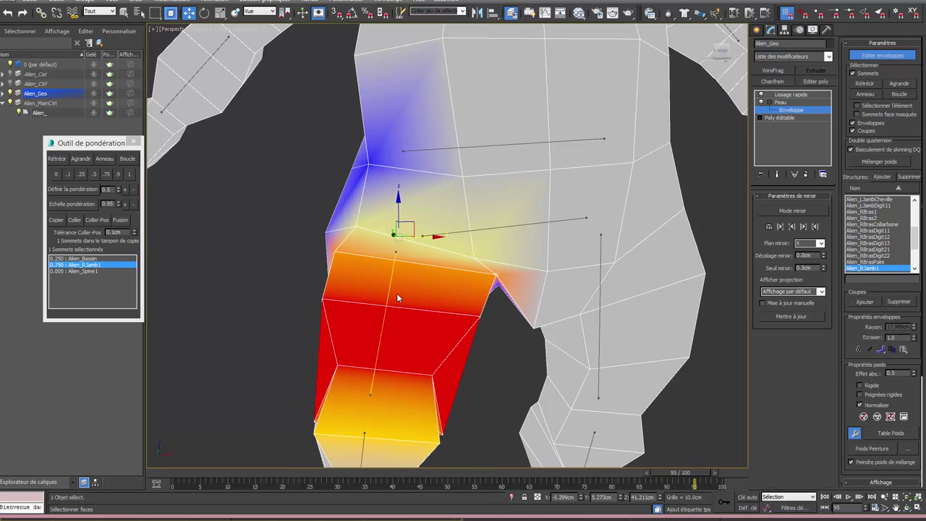
click(95, 174)
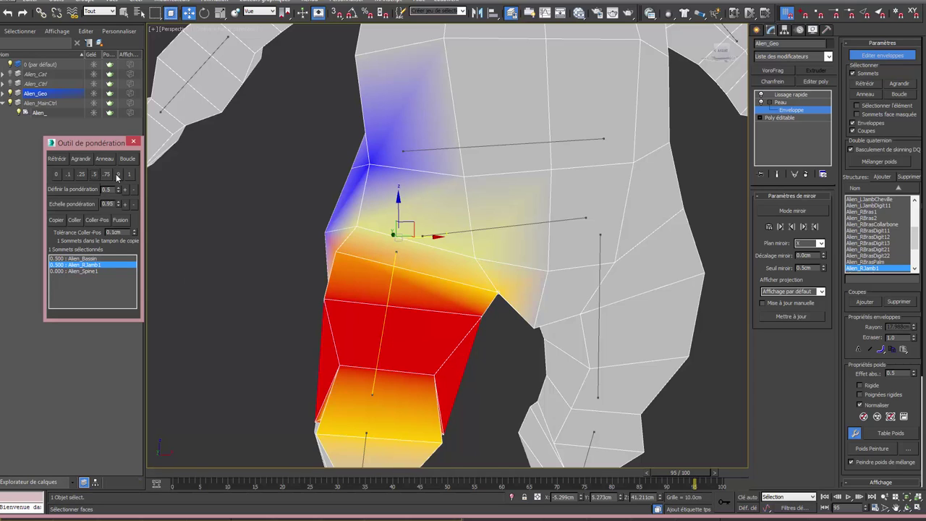
click(118, 175)
click(81, 175)
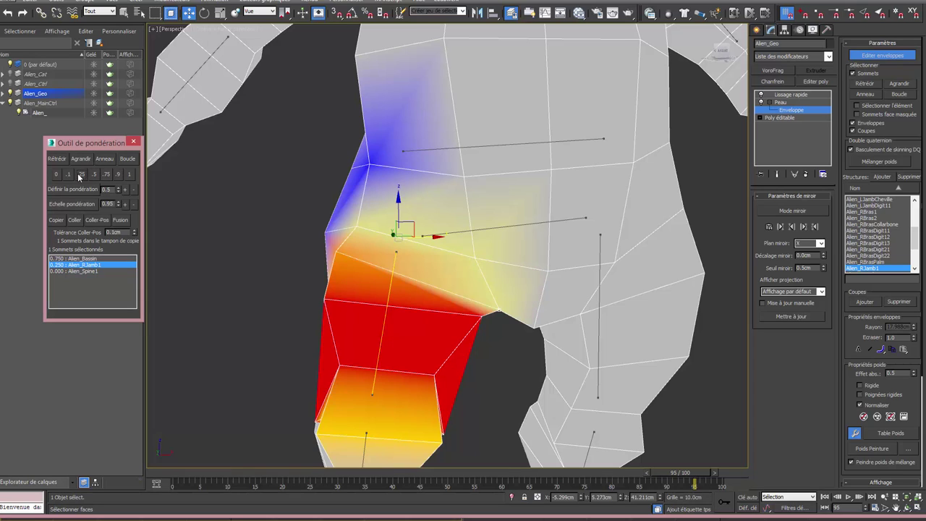
click(99, 174)
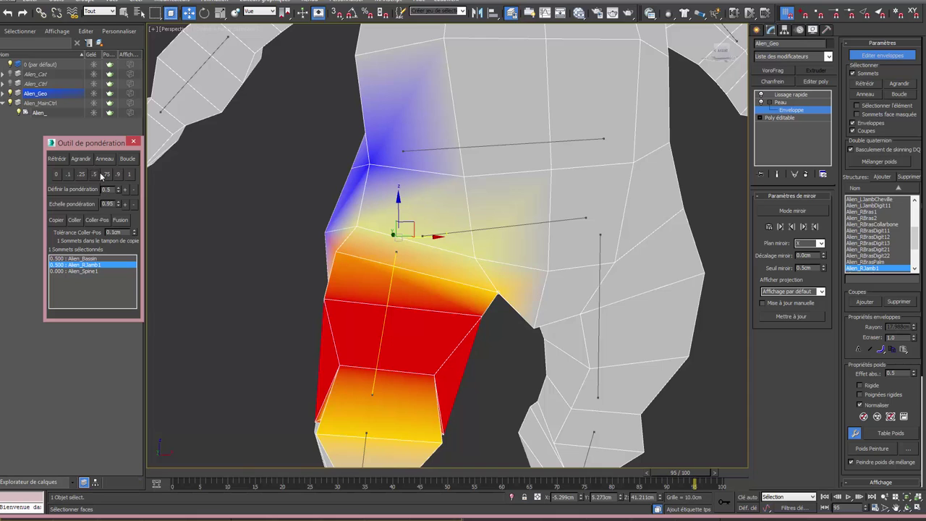
click(106, 174)
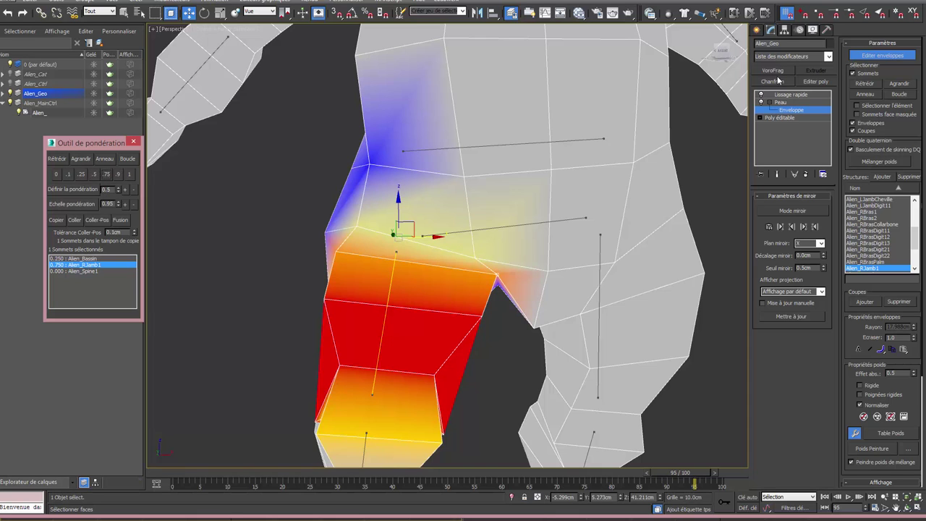
click(763, 96)
Step: Inspect the smoothed walk, rewind it to frame 0, and reopen Enveloppe editing under Peau
click(789, 96)
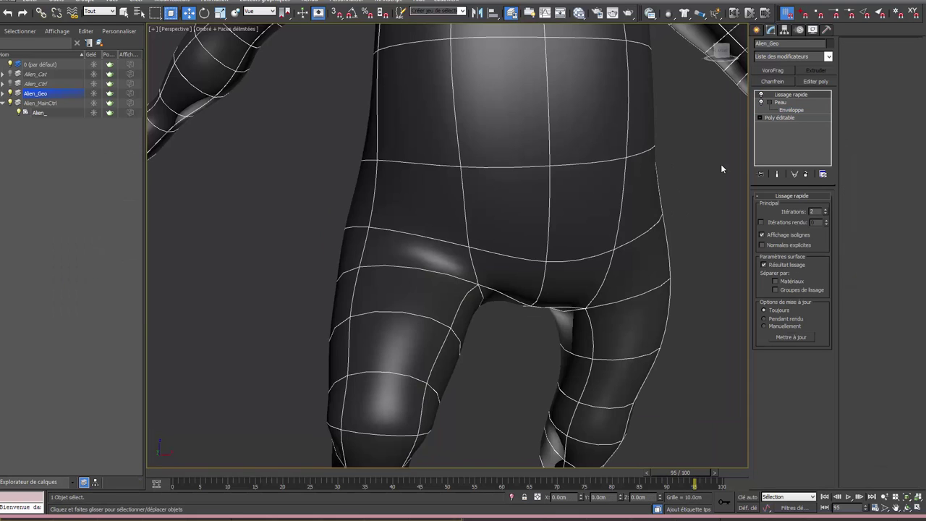
mouse_move(556, 243)
alt+middle_down()
mouse_move(608, 246)
mouse_move(502, 269)
mouse_move(507, 232)
mouse_move(558, 222)
mouse_move(606, 240)
mouse_move(431, 290)
alt+middle_up()
scroll(547, 251, down, 5)
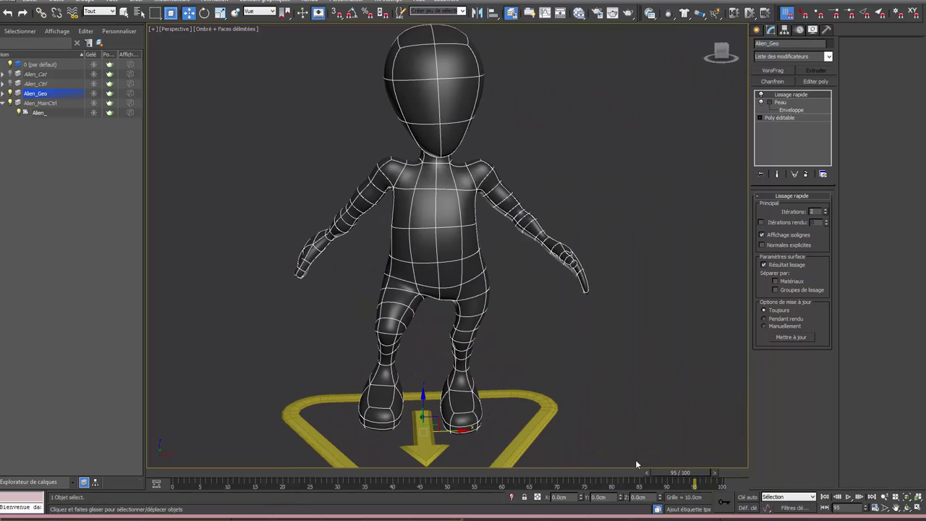
mouse_move(680, 473)
mouse_down()
mouse_move(181, 472)
mouse_move(681, 474)
mouse_move(677, 498)
mouse_move(637, 472)
mouse_move(174, 472)
mouse_up()
key(w)
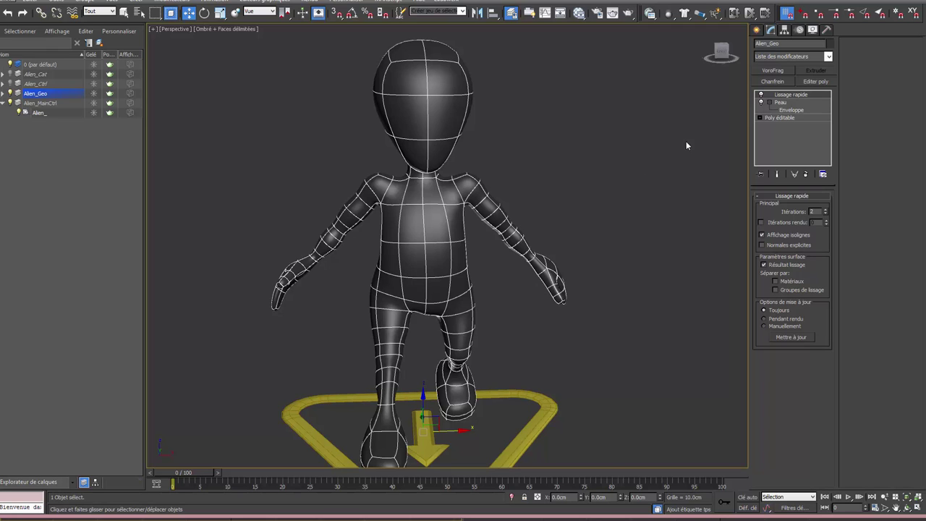
click(786, 110)
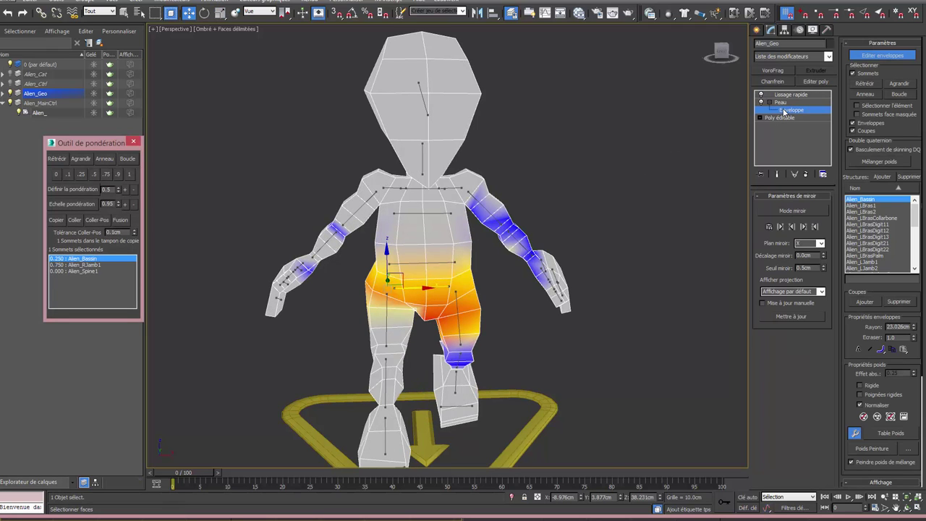
Step: Enable weight mirroring, stop Alien_MainCtrl's CAT animation for the setup pose, then reopen Enveloppe on Alien_Geo
click(796, 211)
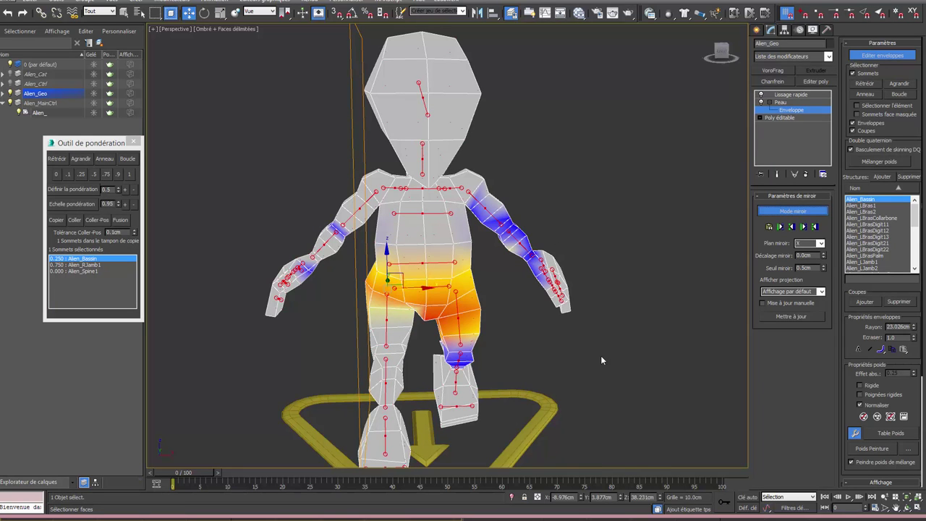
click(792, 110)
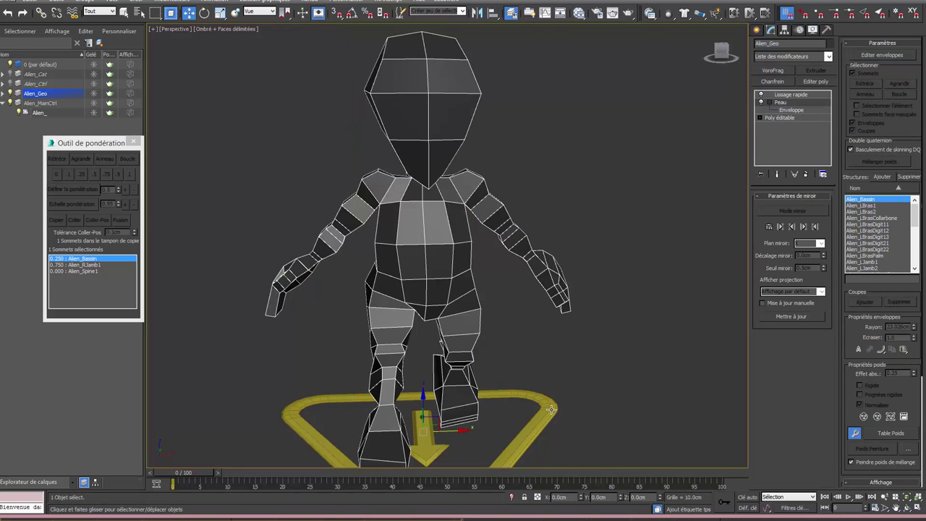
click(552, 409)
click(800, 30)
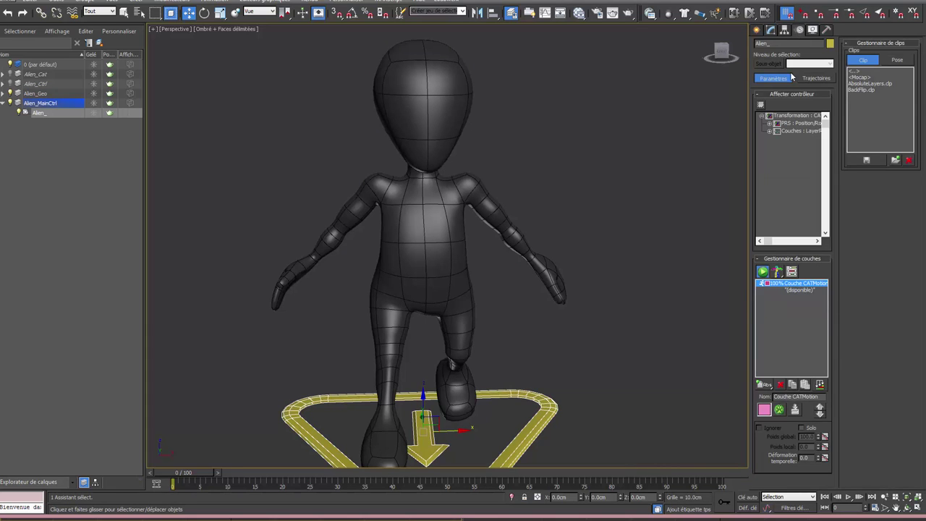
click(764, 272)
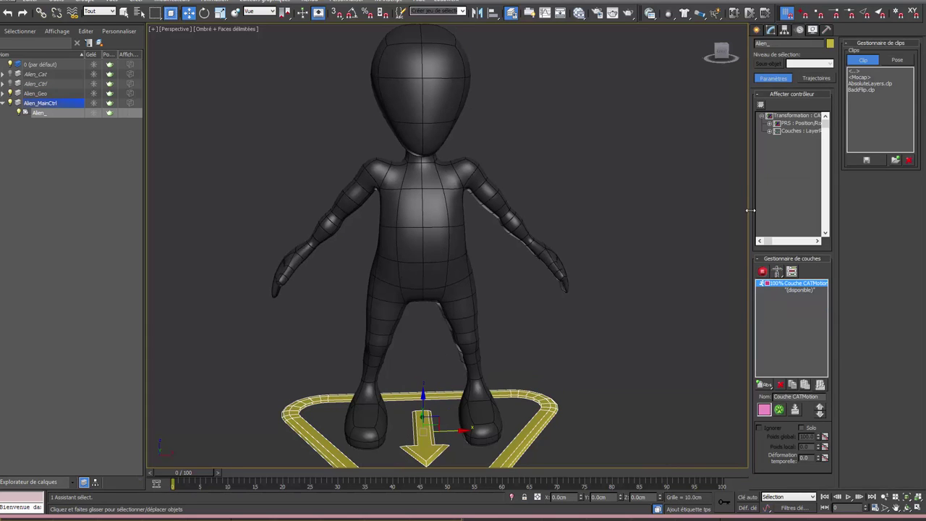
click(773, 31)
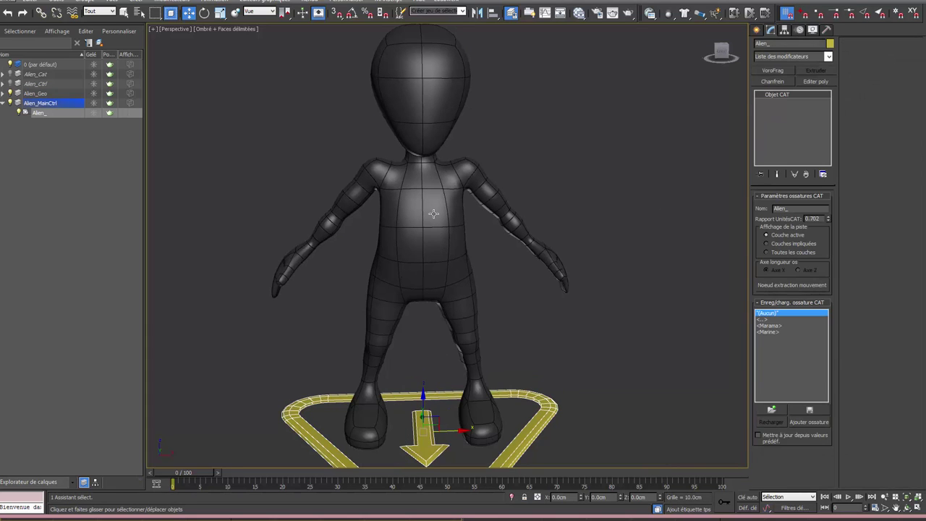
click(435, 214)
click(784, 110)
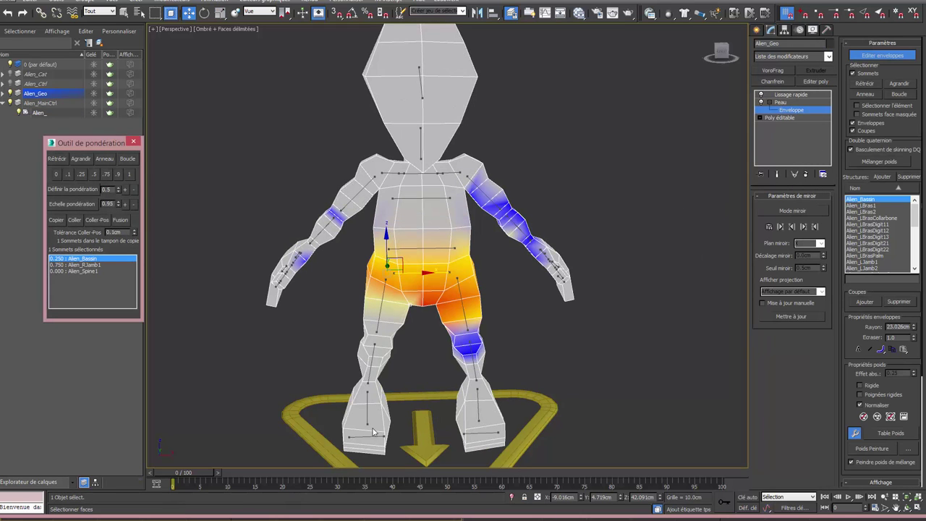
Step: Enable skin mirror mode and set the mirror offset to 15.15cm along the character's centre line
click(796, 210)
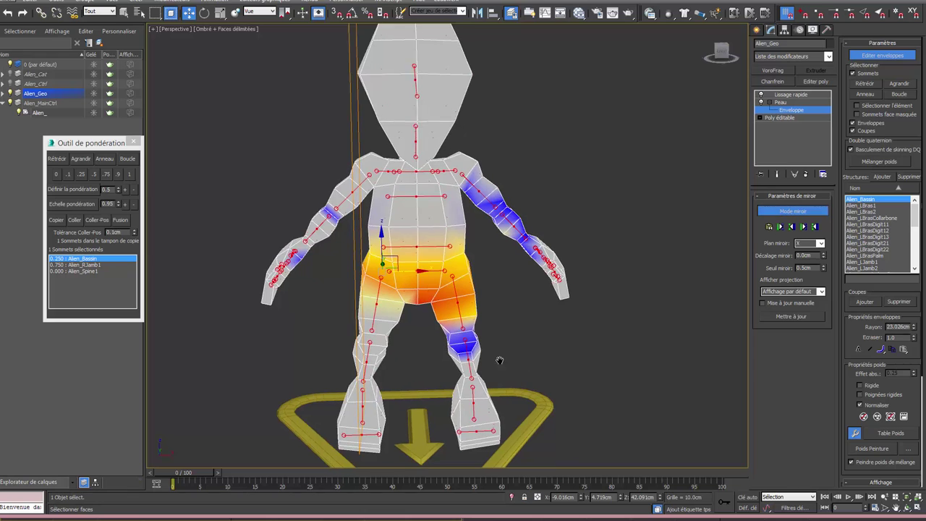
middle_drag(496, 362, 463, 355)
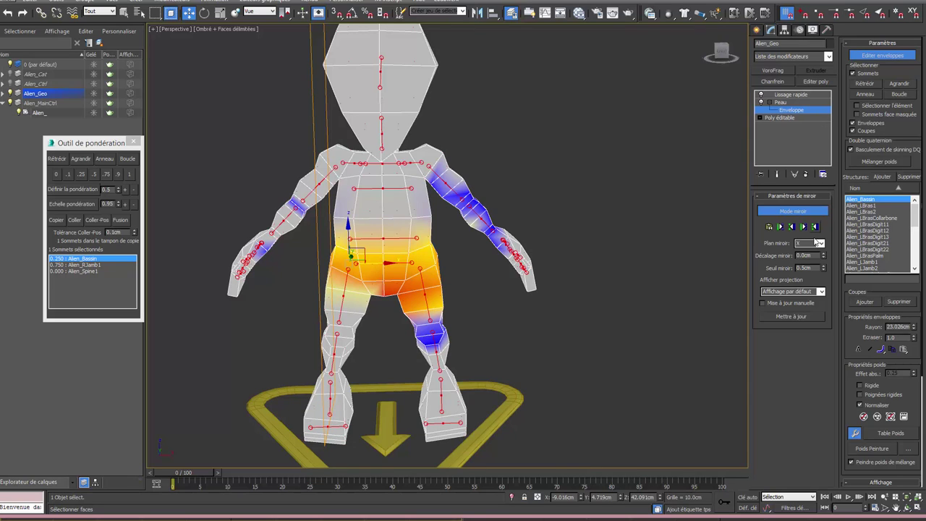
mouse_move(824, 258)
mouse_down()
mouse_move(801, 509)
mouse_move(842, 95)
mouse_up()
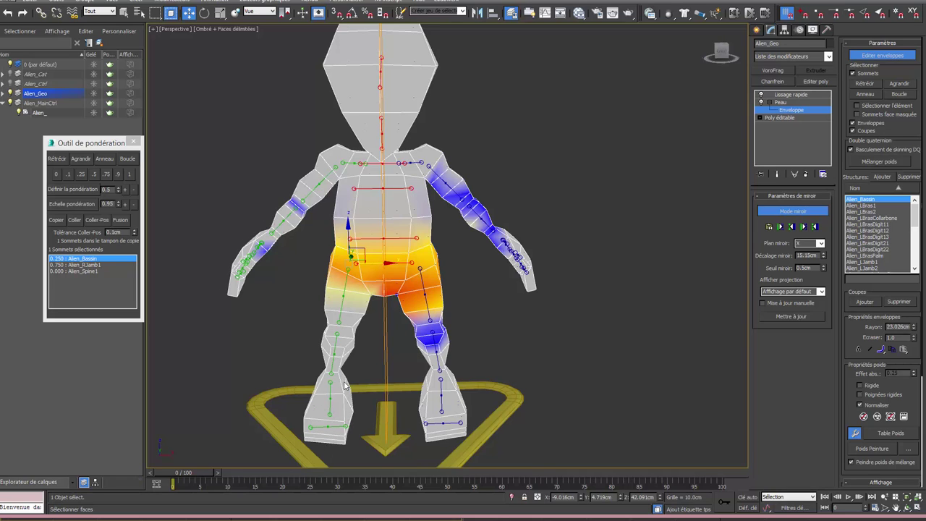
Step: Set the Alien_Bassin weight to 0 on the arm vertices on the view's left
click(375, 265)
drag(233, 174, 311, 291)
click(55, 174)
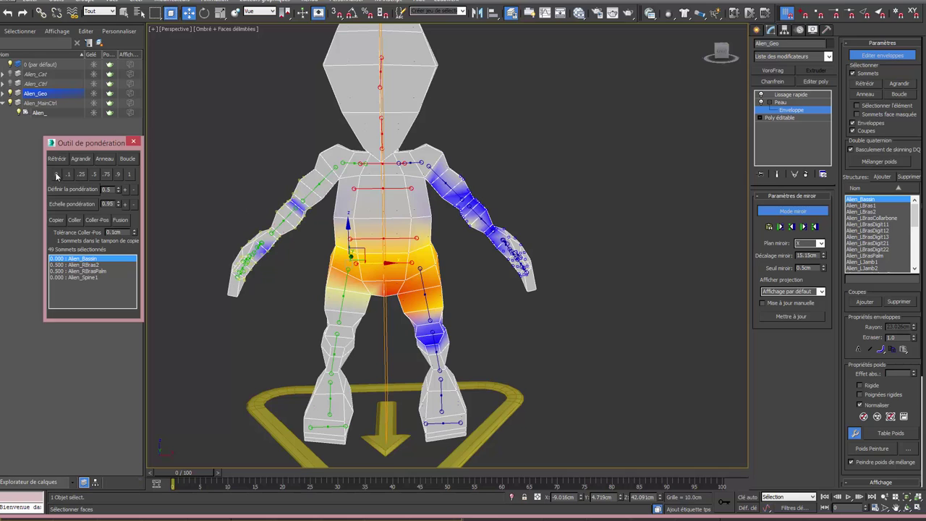
Step: Review the Alien_Spine1, Alien_Spine2, Alien_Torse, Alien_Spine and Alien_Tete envelope influences, then deselect
click(374, 240)
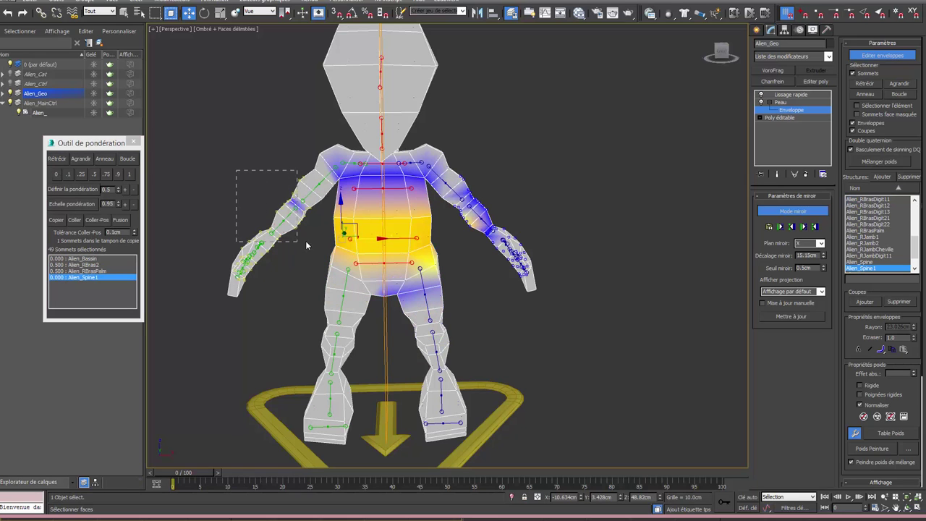
drag(316, 240, 316, 240)
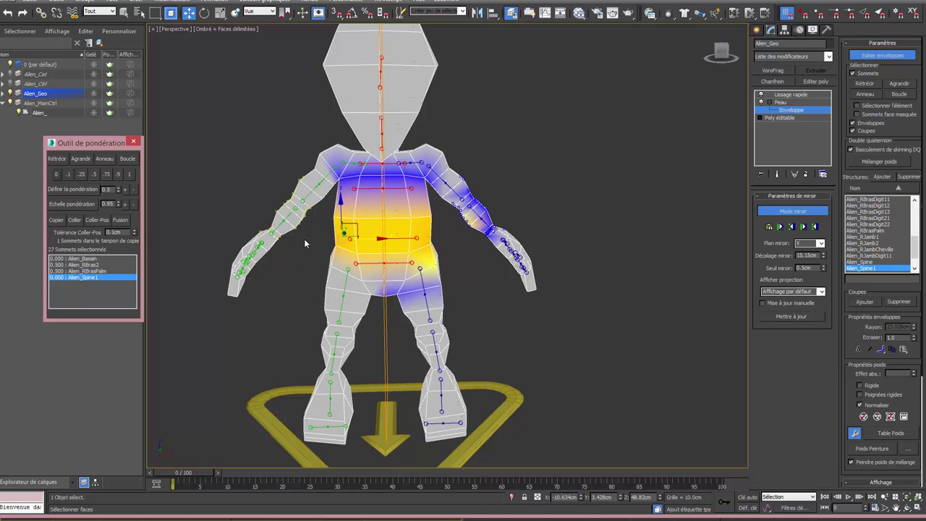
click(374, 189)
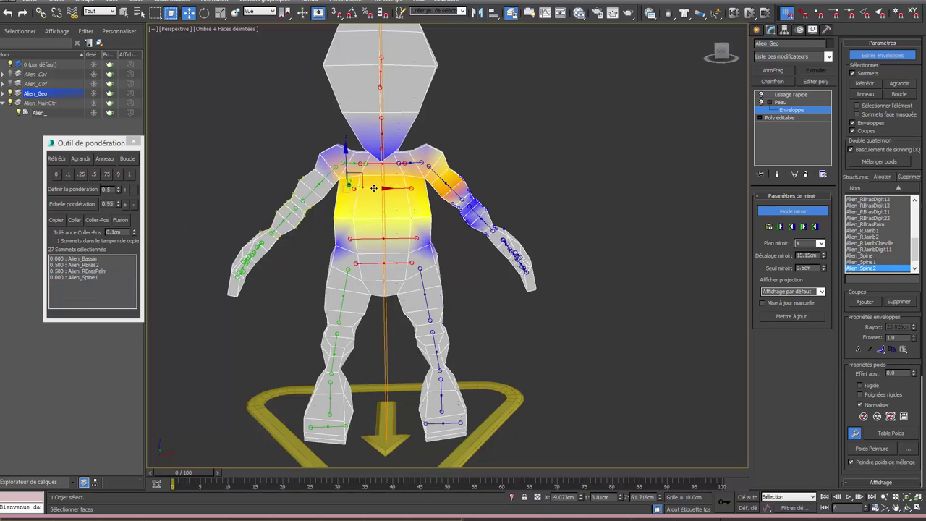
click(373, 163)
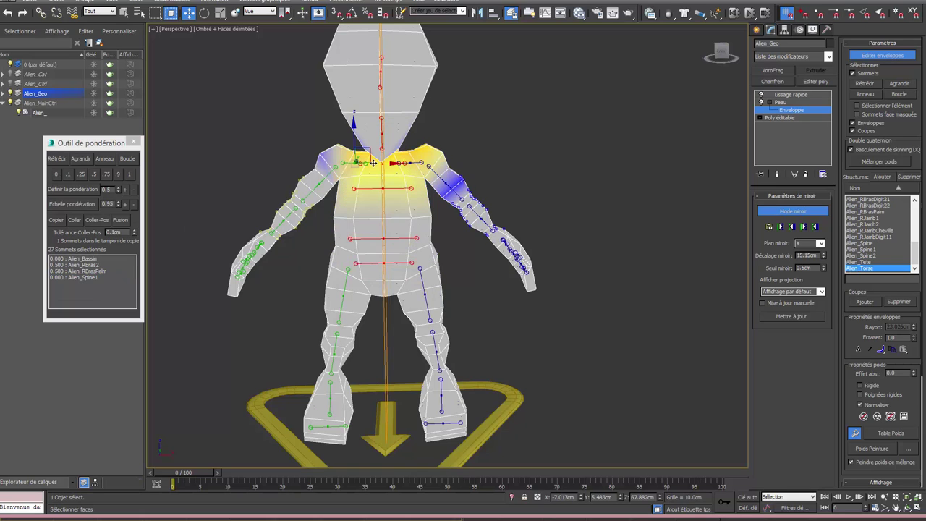
click(381, 126)
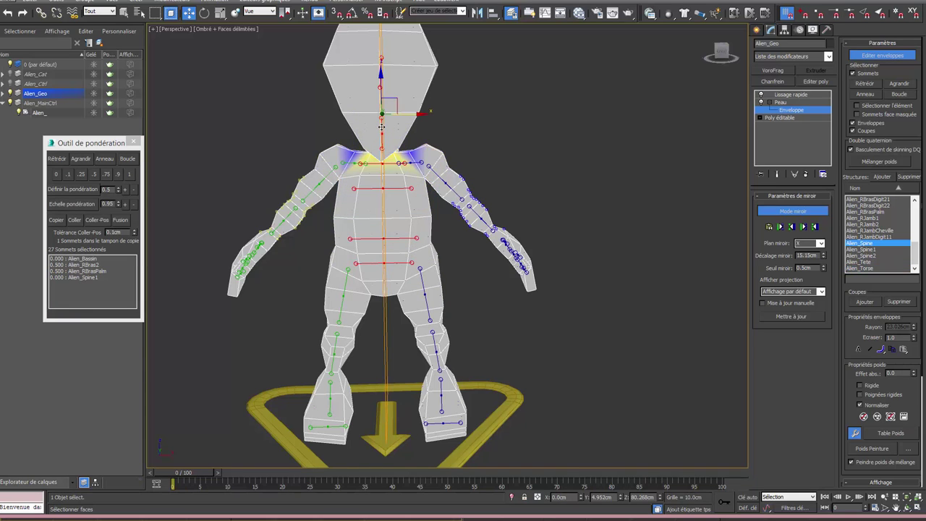
click(380, 56)
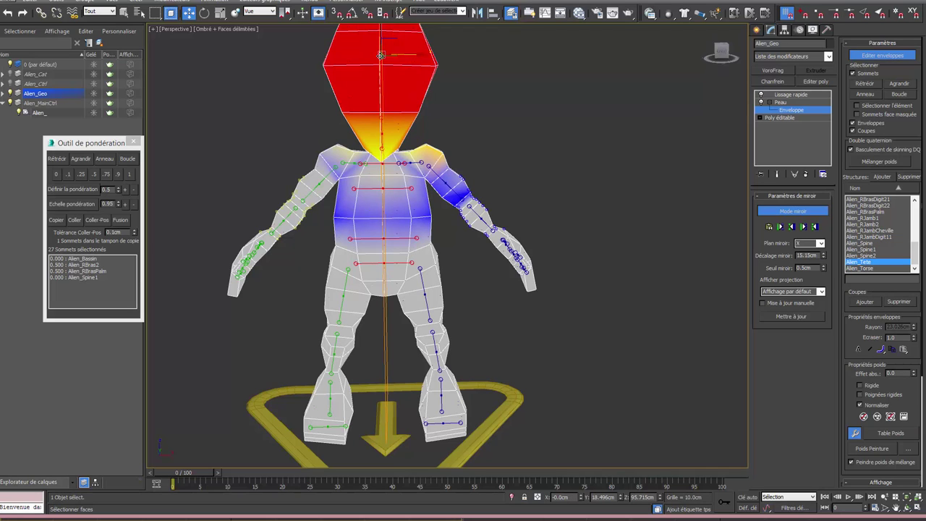
click(302, 261)
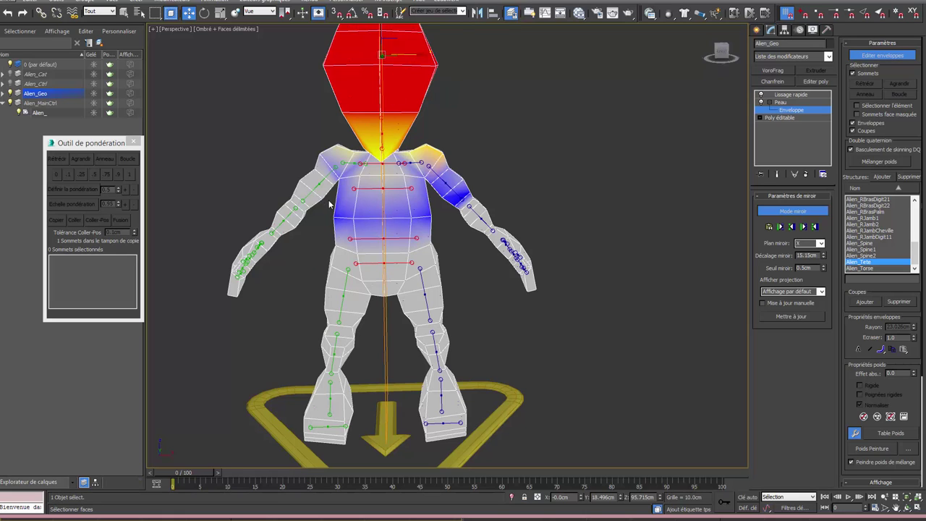
Step: Set Alien_Tete weight to 0 on the chest and left shoulder, then paste green-side weights onto blue
drag(327, 207, 439, 242)
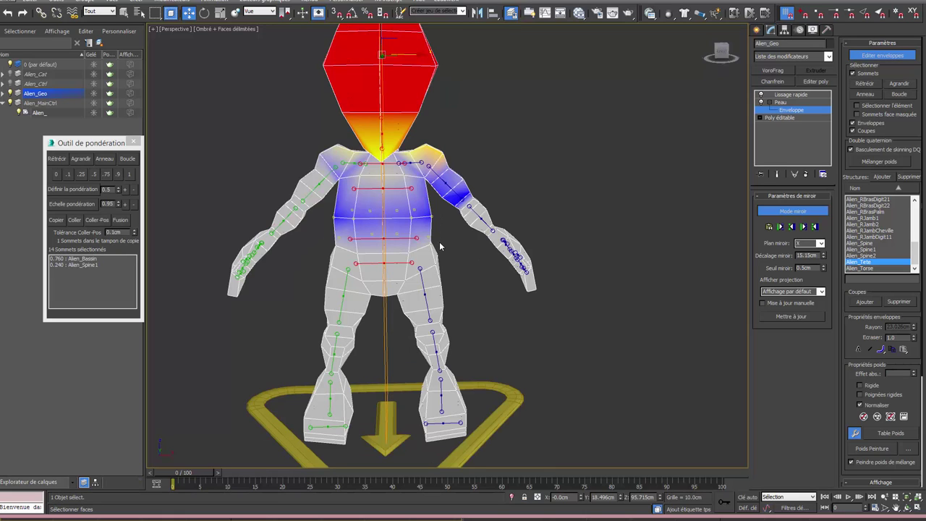
click(55, 174)
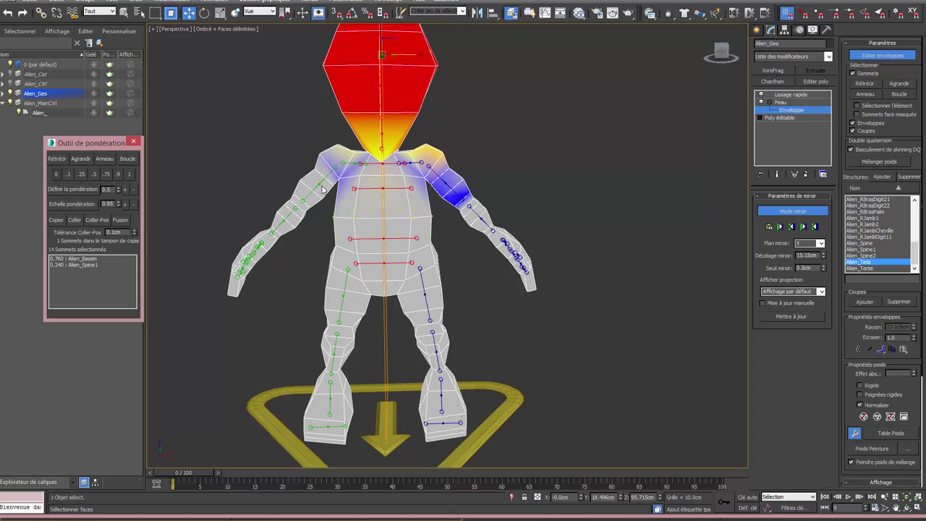
drag(304, 151, 355, 204)
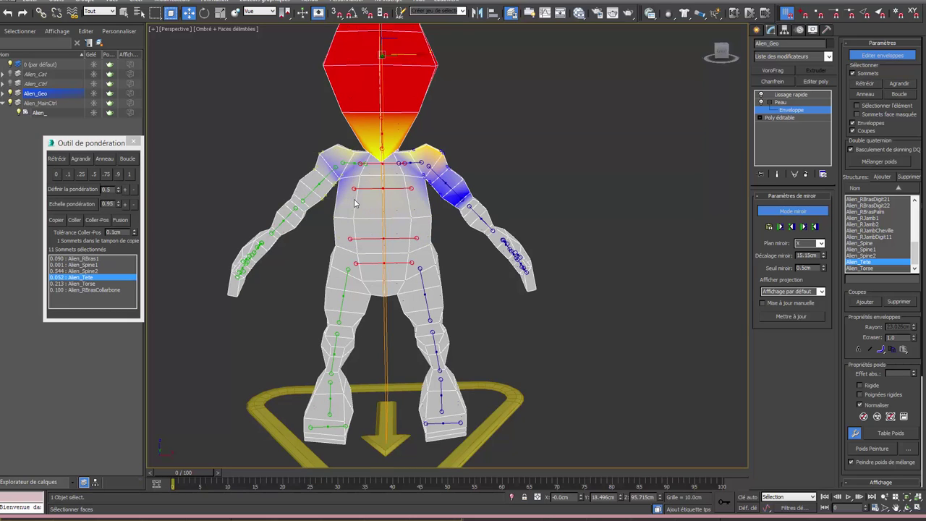
click(58, 174)
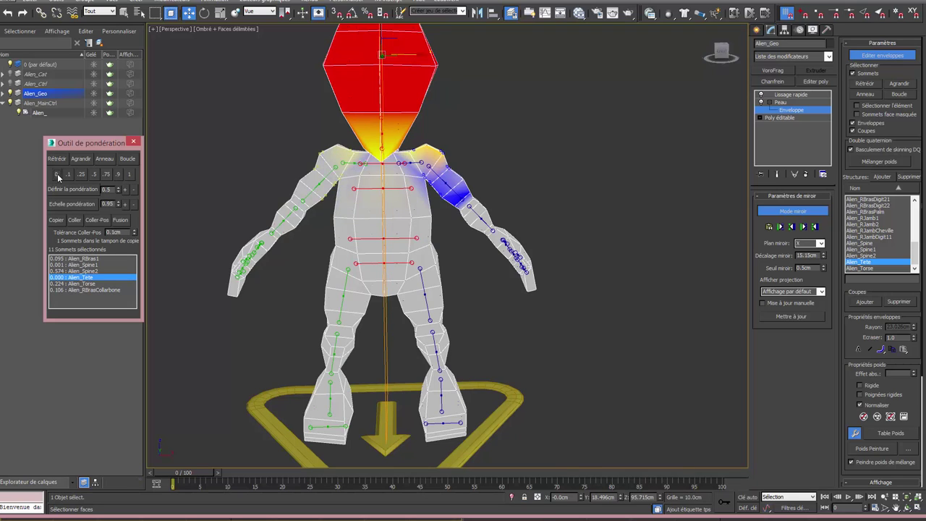
click(314, 278)
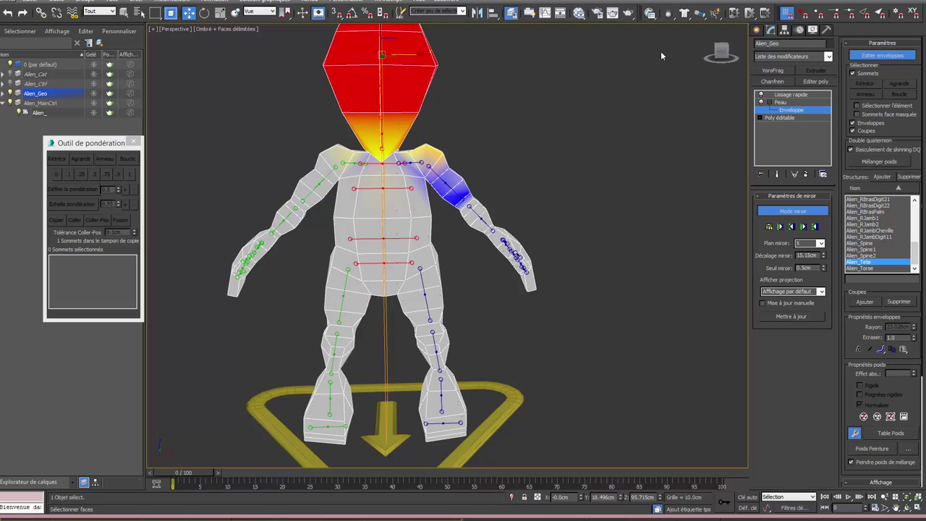
click(810, 228)
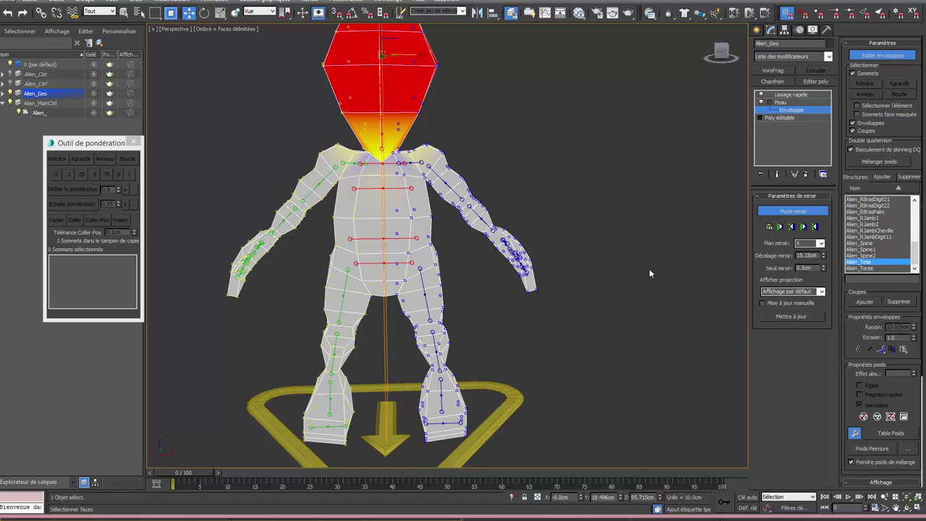
Step: Turn off skin mirror mode and leave envelope editing
click(775, 211)
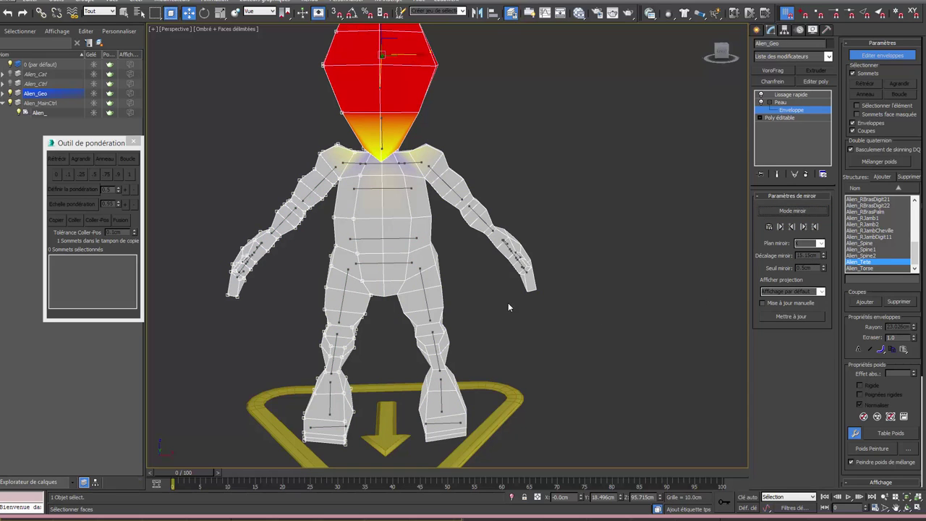
mouse_move(508, 303)
middle_down()
mouse_move(472, 306)
mouse_move(435, 292)
middle_up()
click(786, 112)
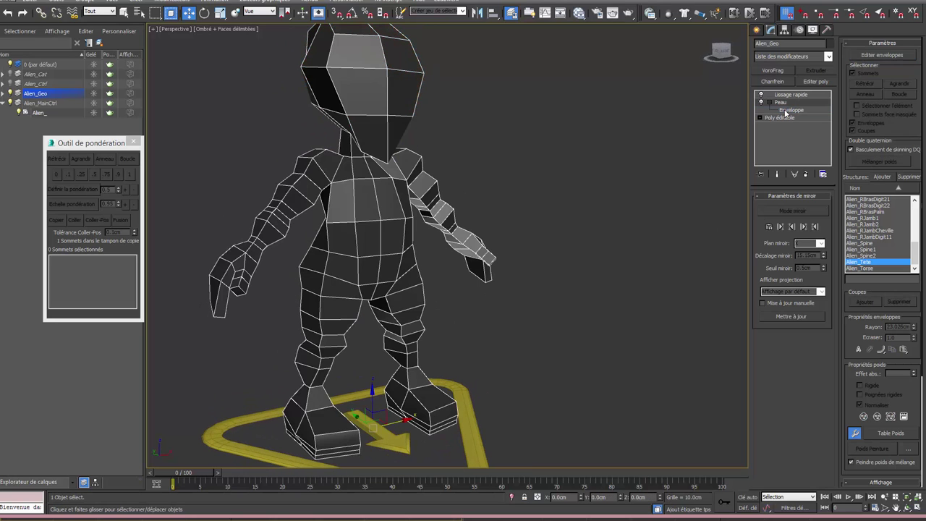
Step: Give the Alien CAT rig a CATMotion walk layer and preview it, then return to frame 0
click(470, 404)
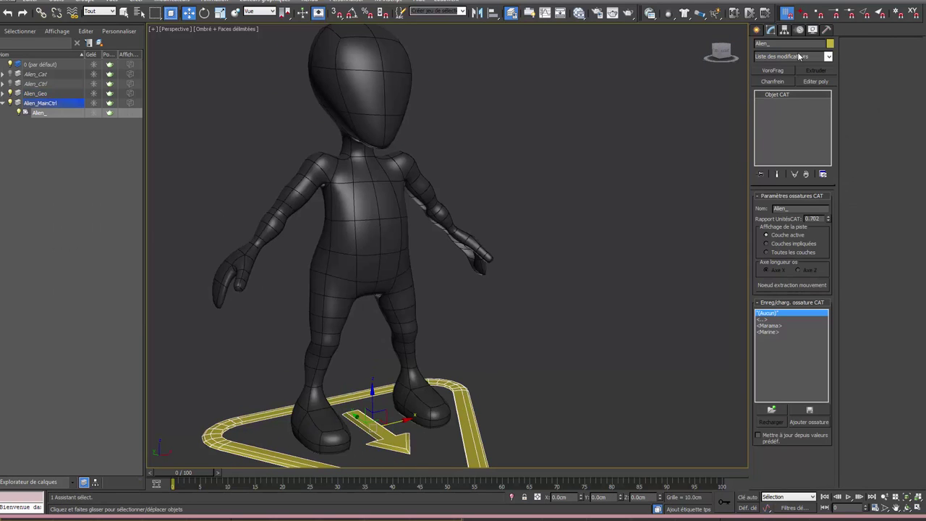
click(801, 30)
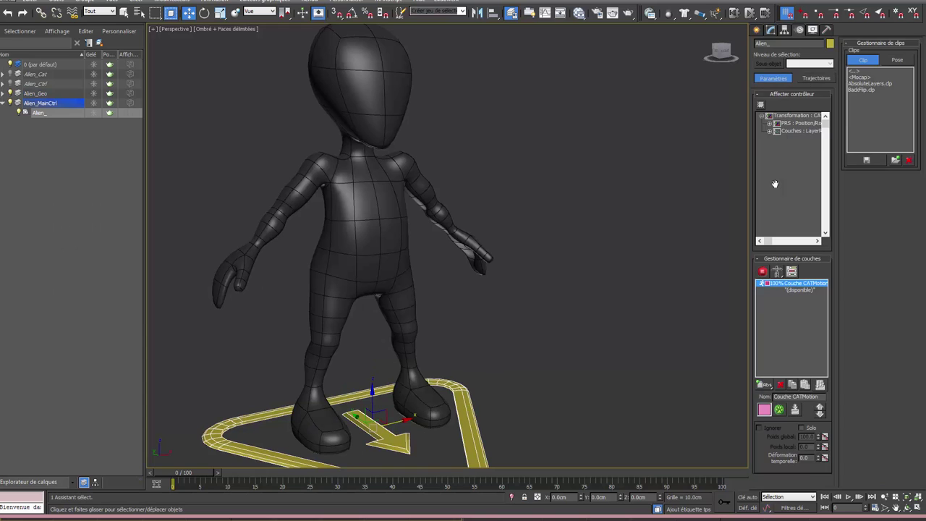
click(762, 271)
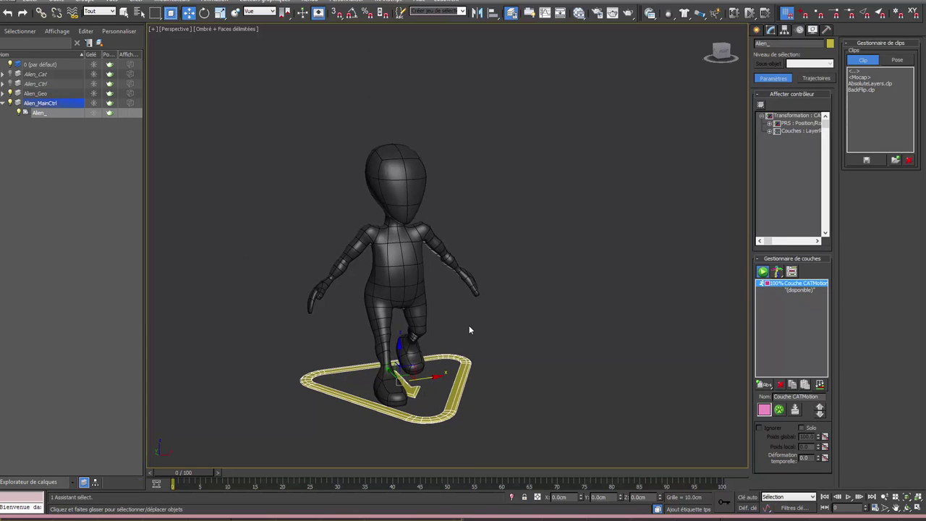
click(849, 496)
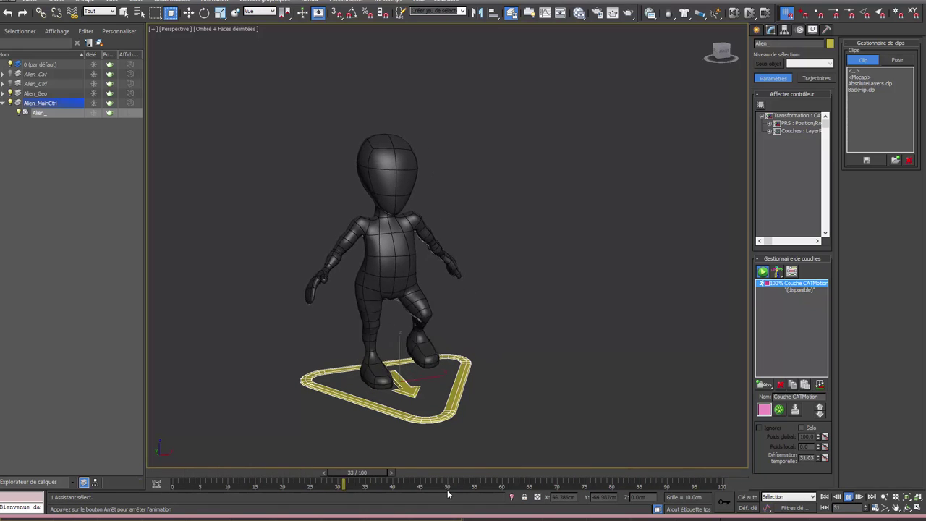
drag(427, 472, 189, 474)
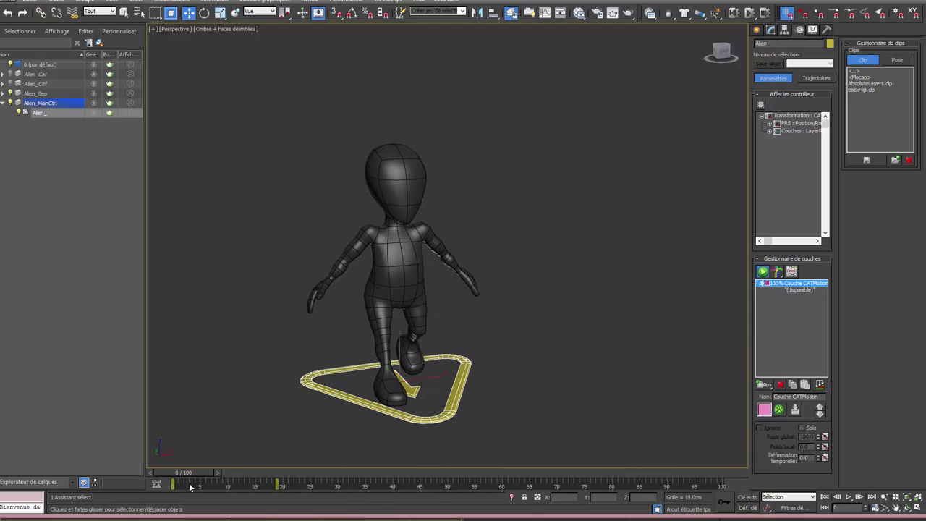
Step: Unhide the Alien_Ctrl layer and select its eleven gizmos, AlienBassinGizmo through AlienTorseGizmo
click(2, 84)
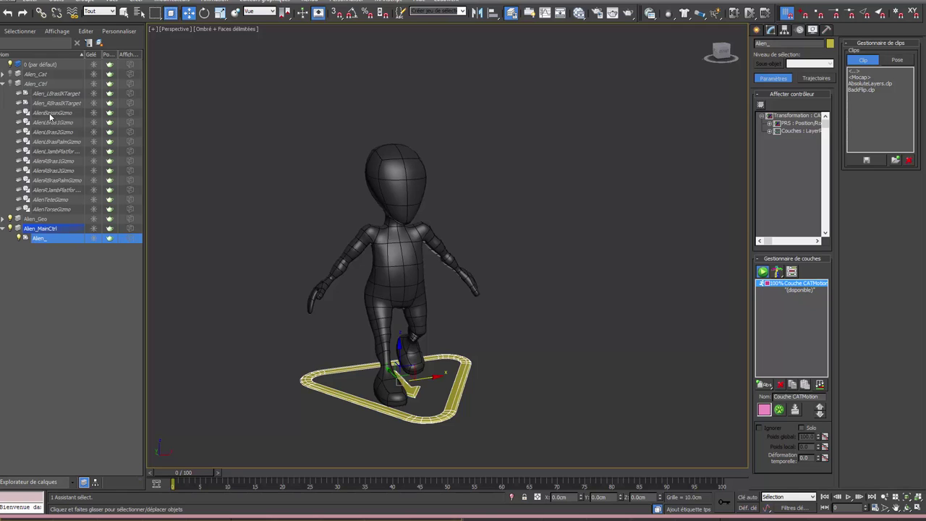
click(49, 113)
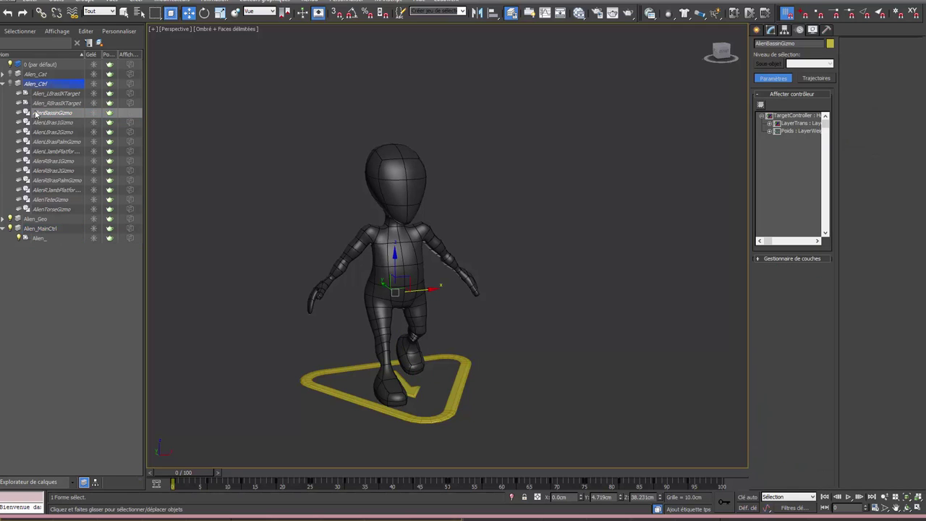
click(10, 83)
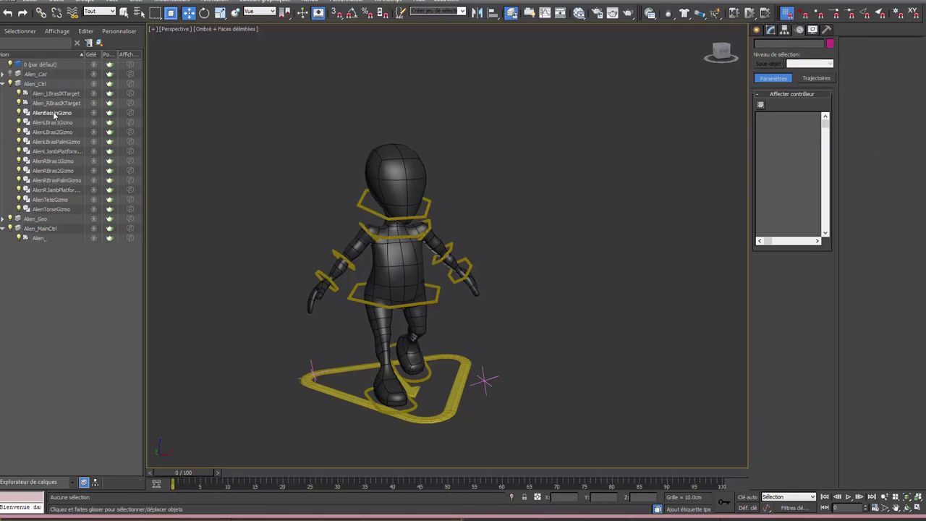
click(54, 114)
shift+click(50, 209)
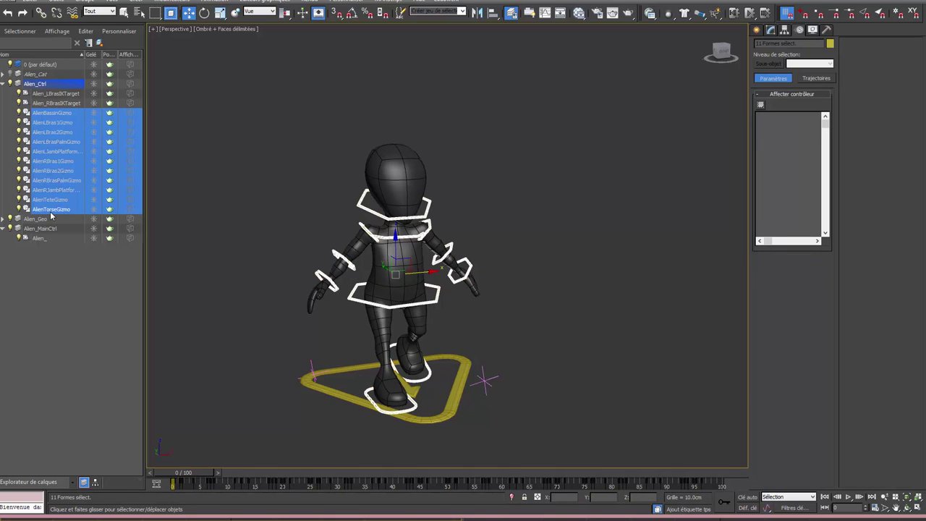
Step: Batch-rename the gizmos, removing 5 leading characters and adding the prefix Alien_
click(49, 3)
mouse_move(69, 168)
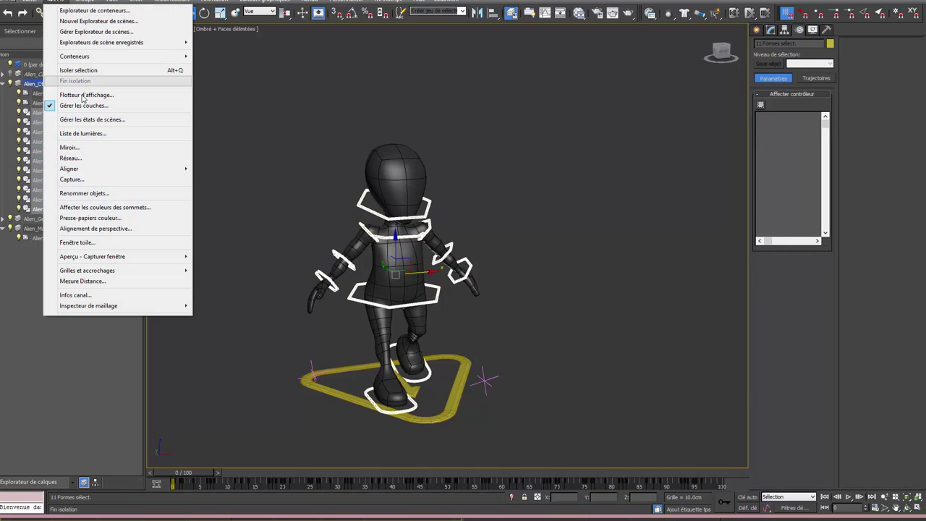
click(95, 193)
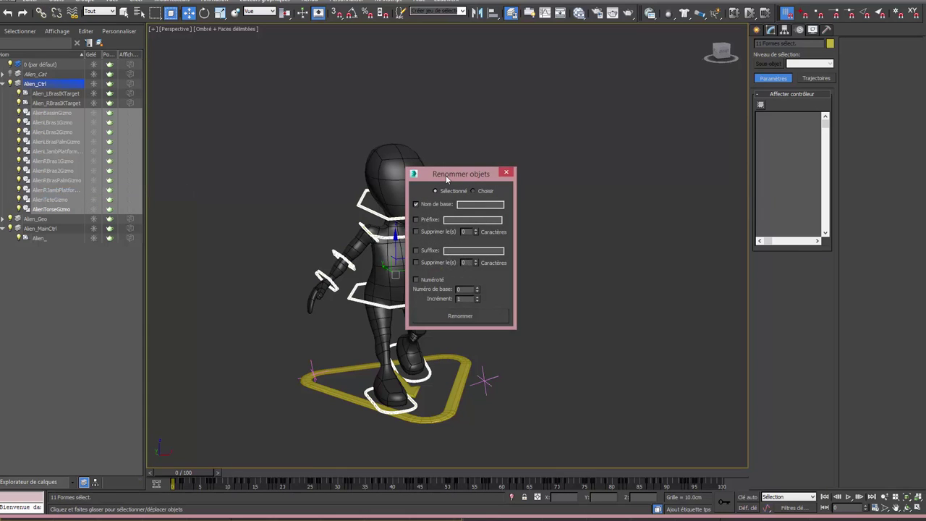
drag(447, 179, 240, 128)
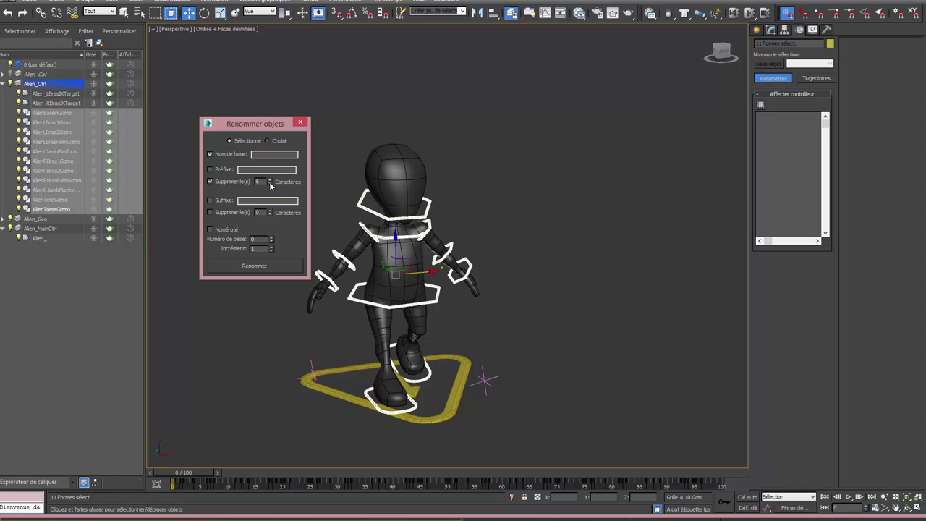
click(269, 179)
click(270, 183)
click(211, 170)
click(210, 155)
text(Alien_)
click(238, 267)
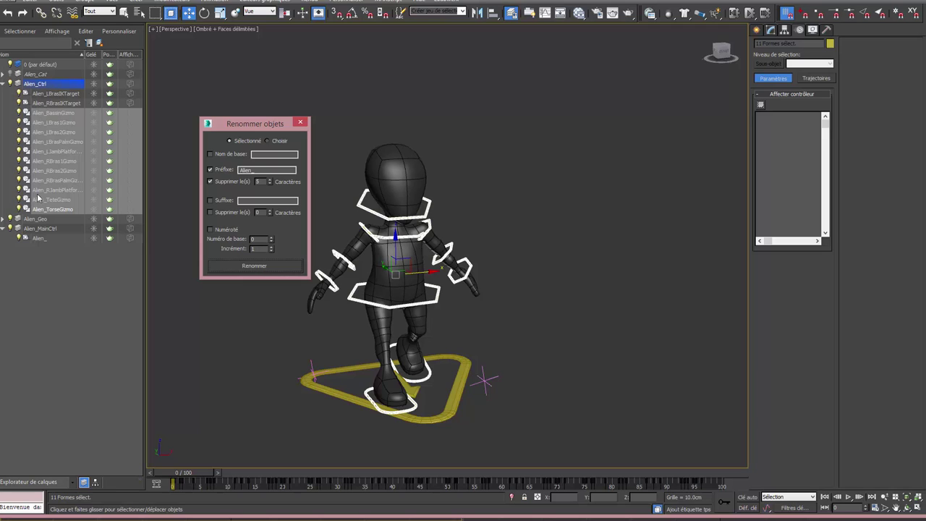
double_click(259, 181)
Step: Close the rename window, deselect the gizmos and collapse the Alien_Ctrl and Alien_MainCtrl layers
click(304, 123)
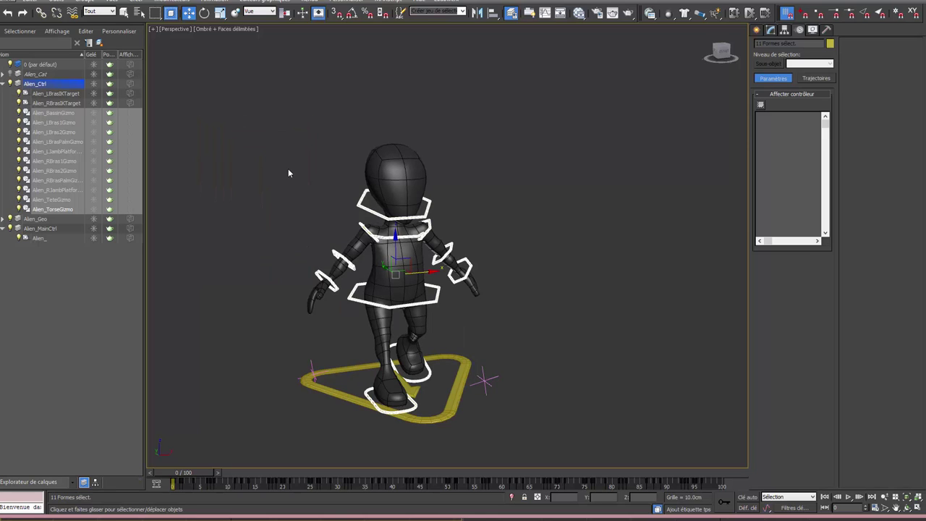
click(279, 266)
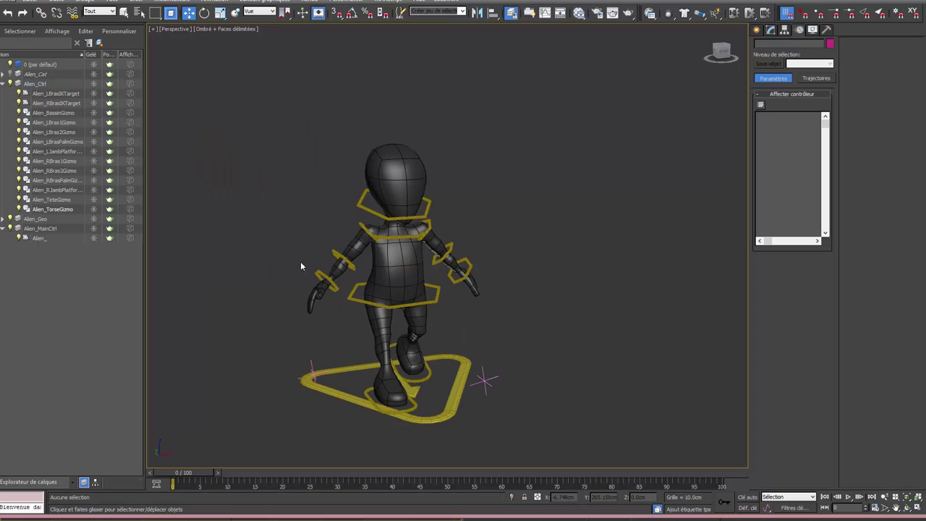
alt+middle_drag(300, 261, 327, 237)
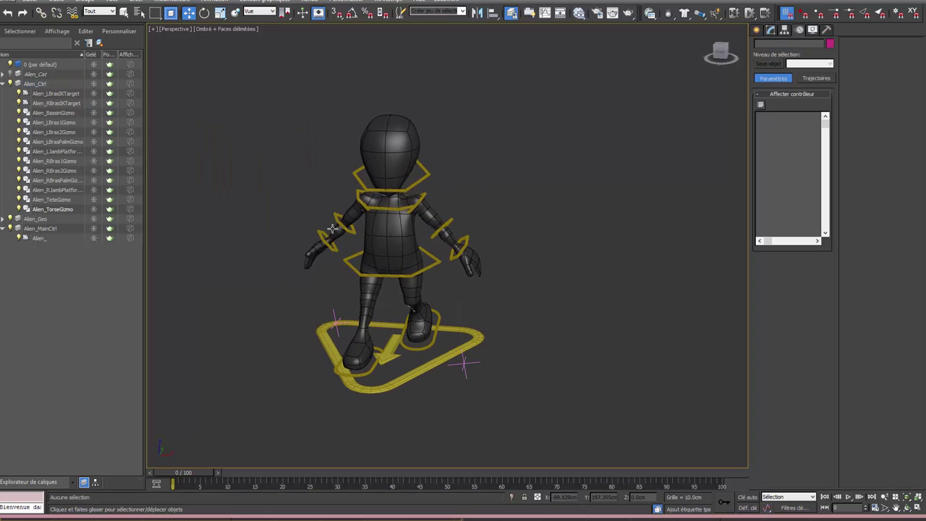
click(3, 84)
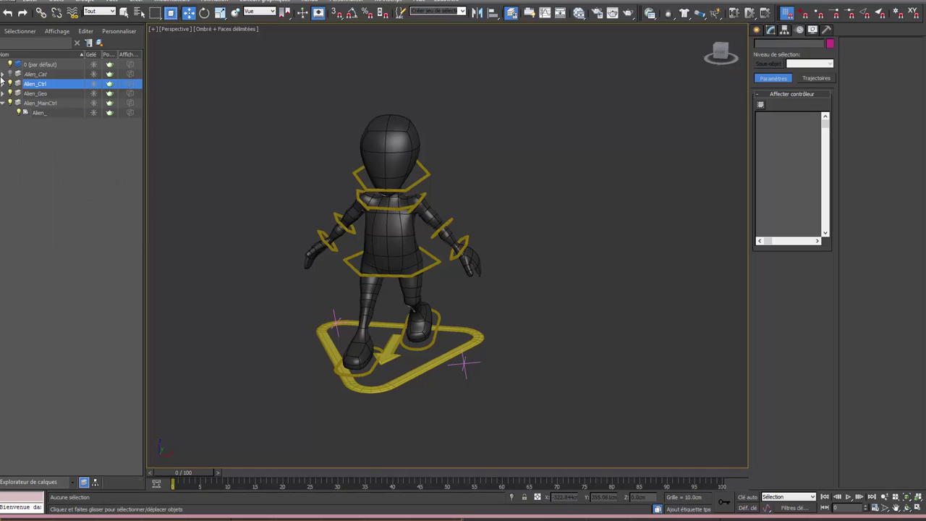
click(3, 103)
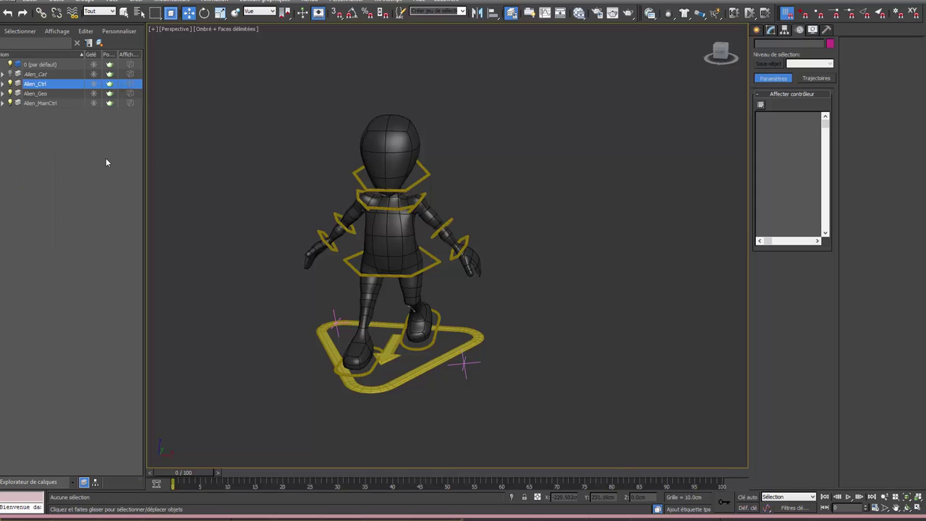
middle_drag(267, 224, 282, 231)
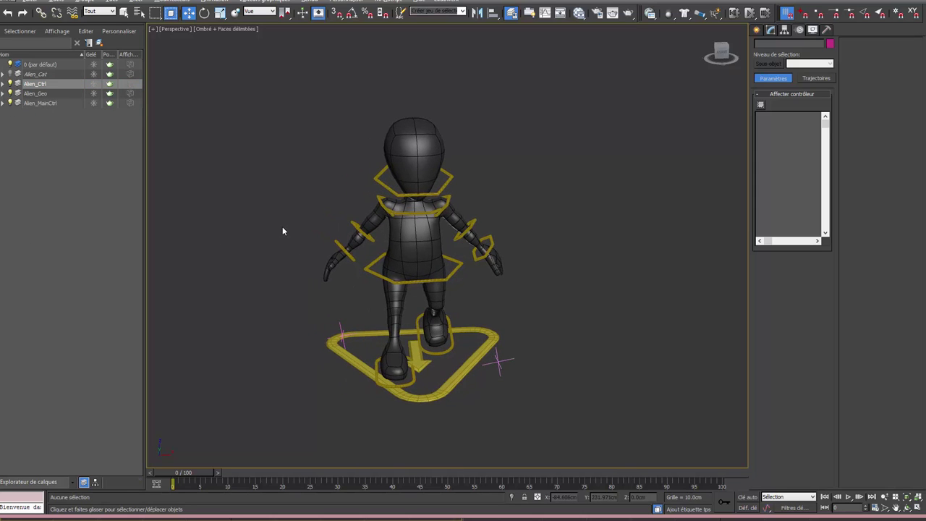
Step: Switch to the Front view and hide the Alien_Ctrl, Alien_Geo and Alien_MainCtrl layers
click(757, 30)
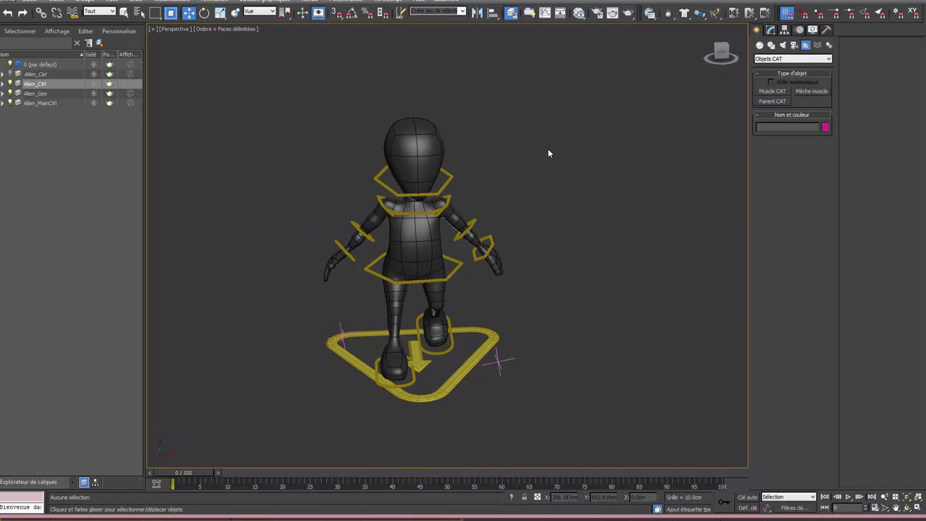
key(f)
scroll(459, 158, down, 1)
scroll(452, 158, down, 3)
middle_drag(450, 158, 446, 171)
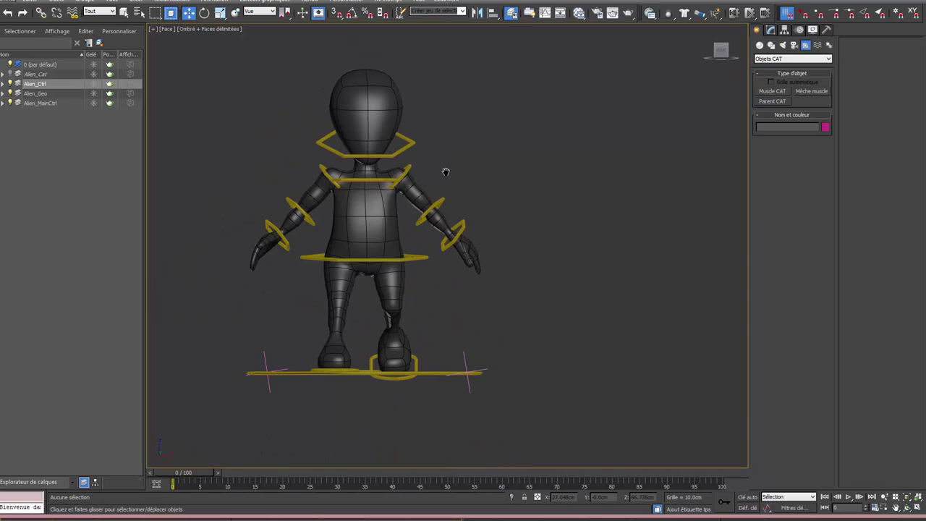
click(9, 84)
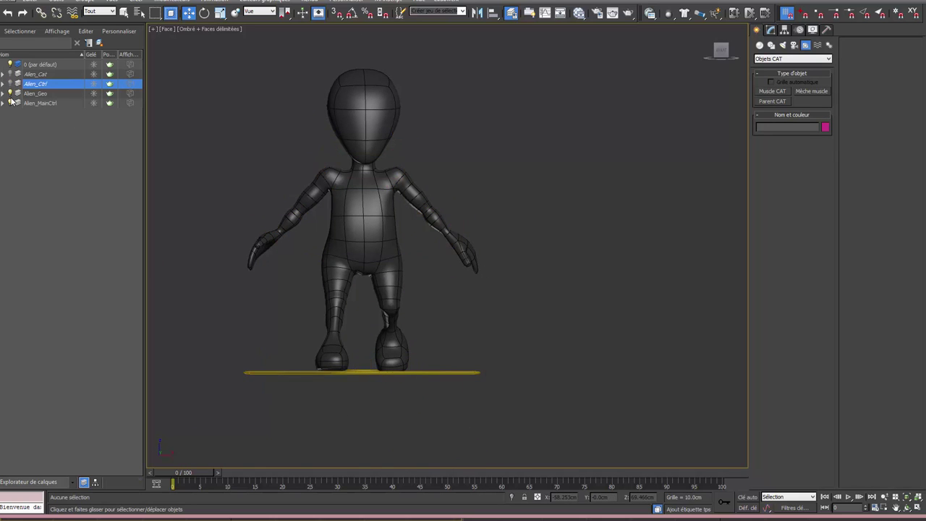
click(9, 94)
click(9, 103)
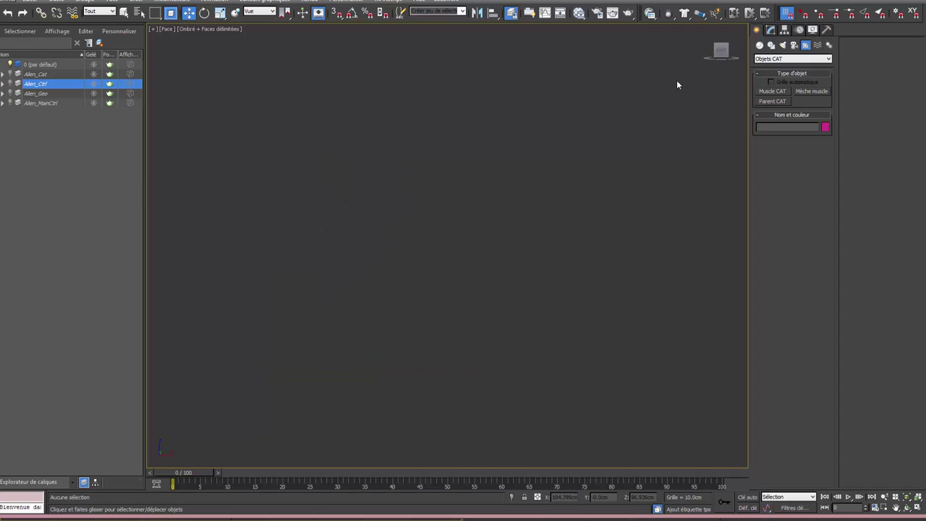
Step: Show the grid and create a sphere at the centre of the Front view
key(g)
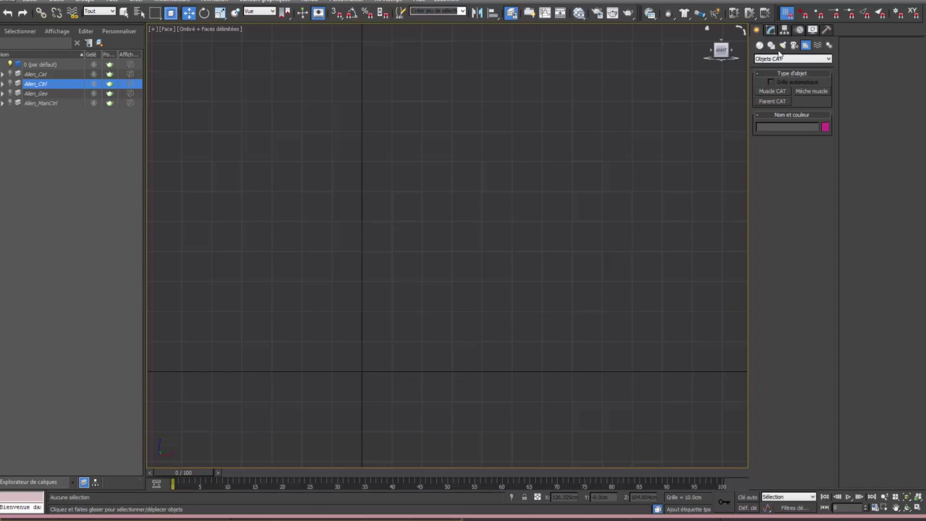
click(761, 45)
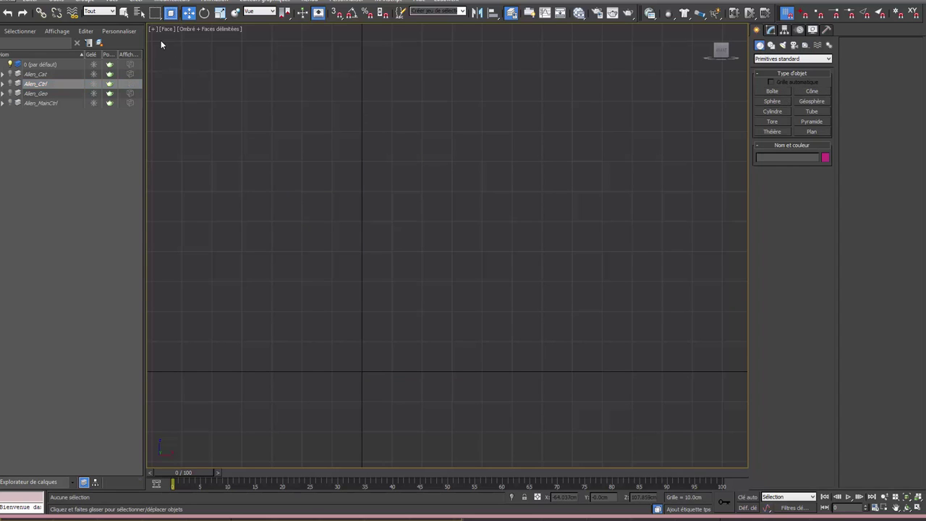
click(776, 102)
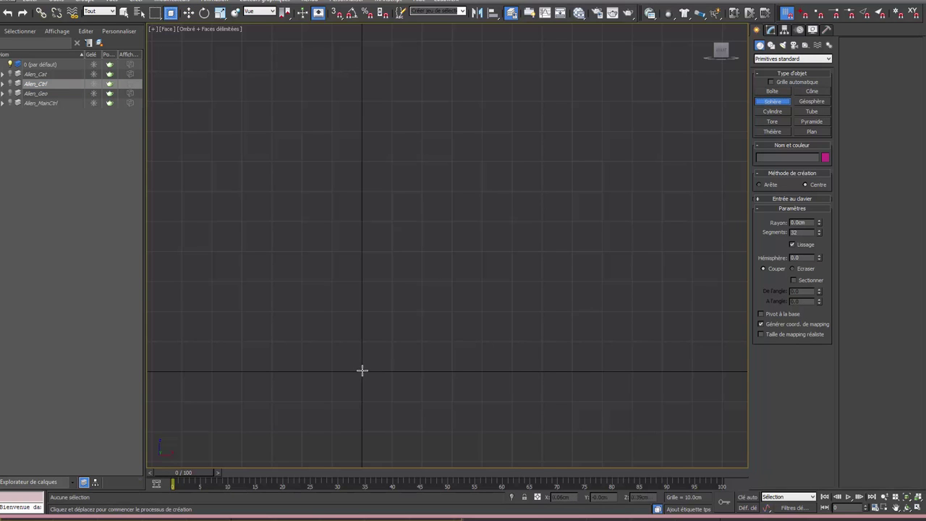
drag(362, 370, 388, 370)
key(w)
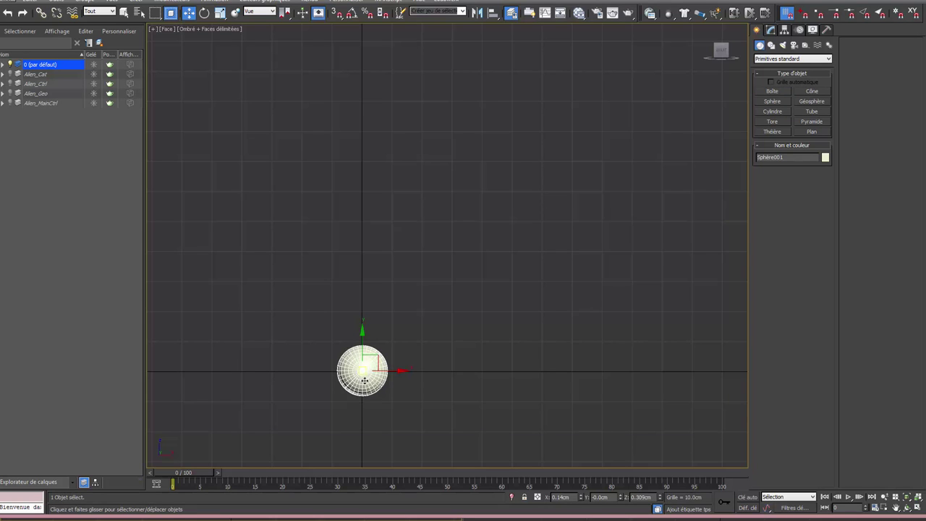
Step: In Perspective, set the sphere's radius to 10 cm and start renaming it Alien_Oeil_Blc
key(p)
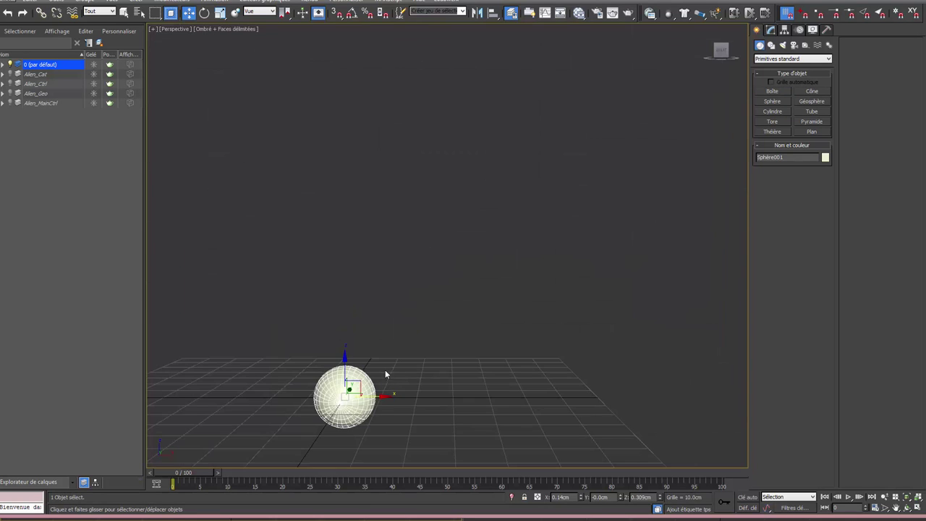
mouse_move(387, 374)
alt+middle_down()
mouse_move(393, 320)
mouse_move(430, 354)
mouse_move(536, 243)
alt+middle_up()
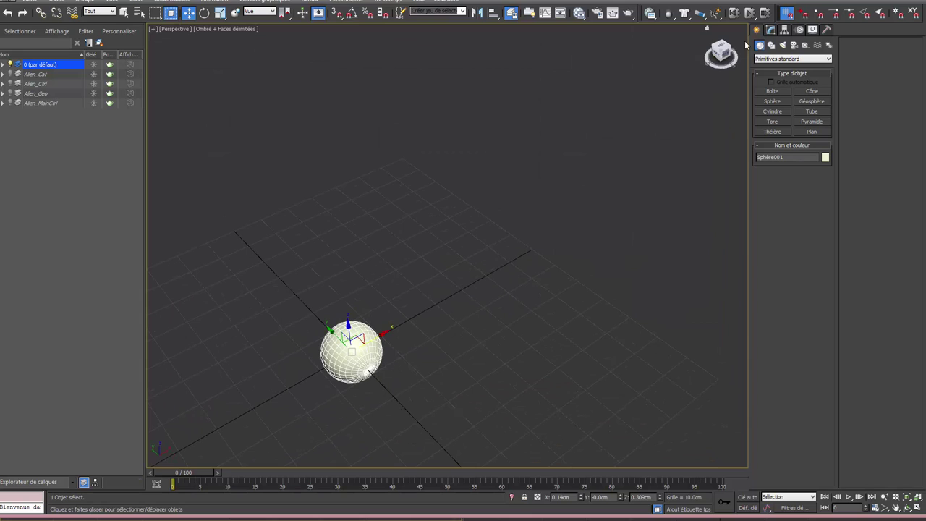
click(771, 29)
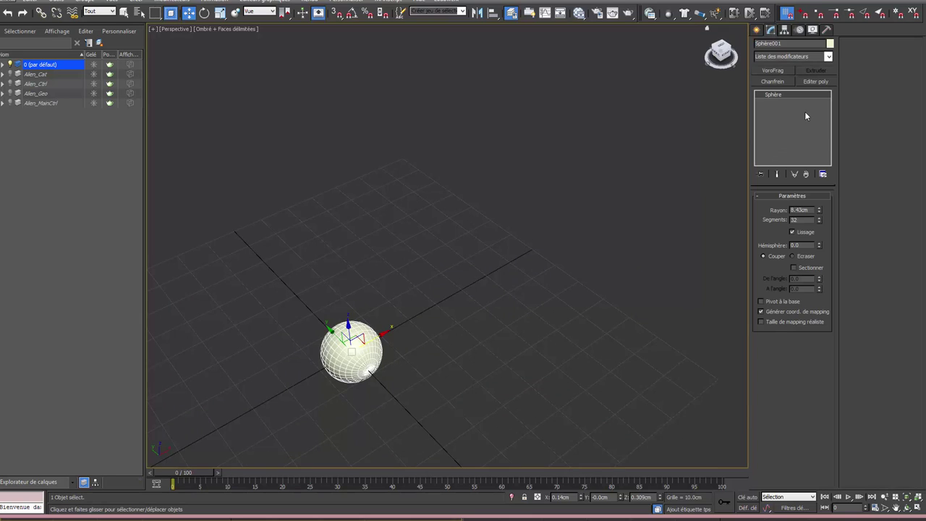
double_click(812, 210)
text(10)
key(Return)
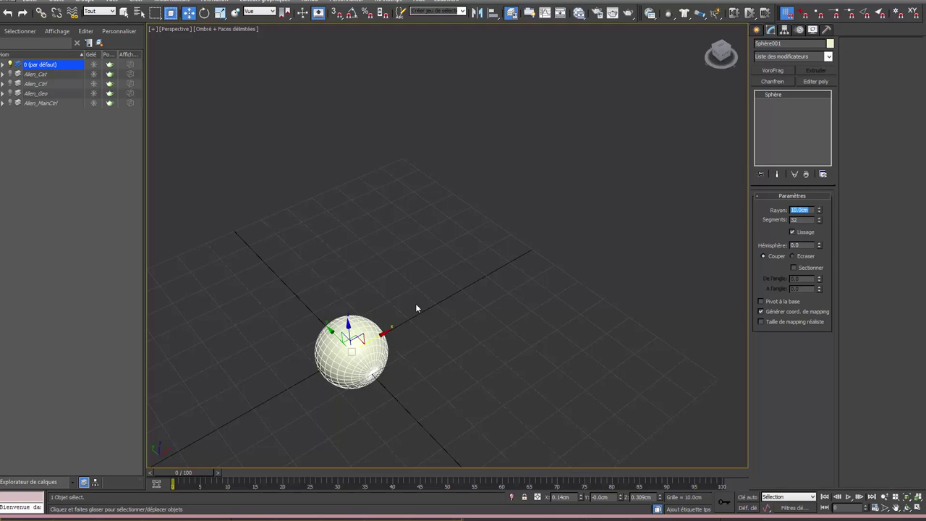
middle_drag(417, 306, 434, 248)
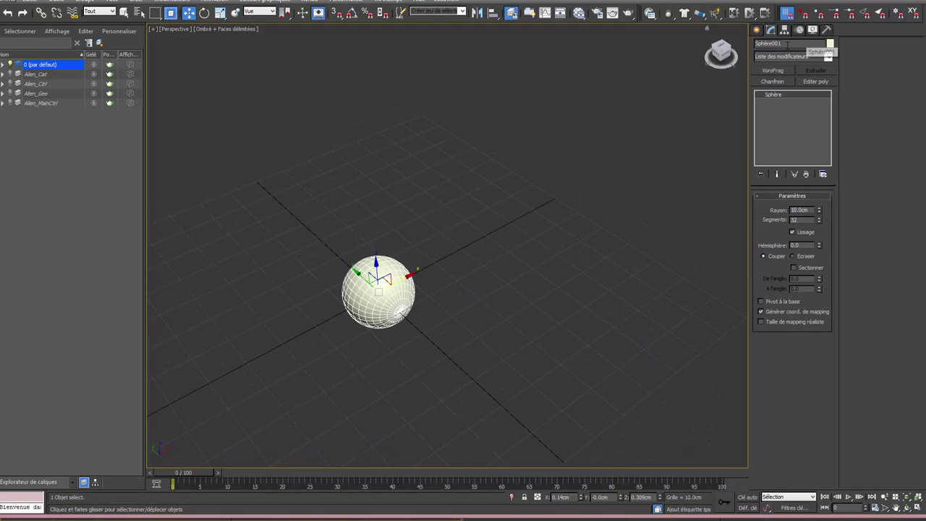
click(816, 43)
text(Al)
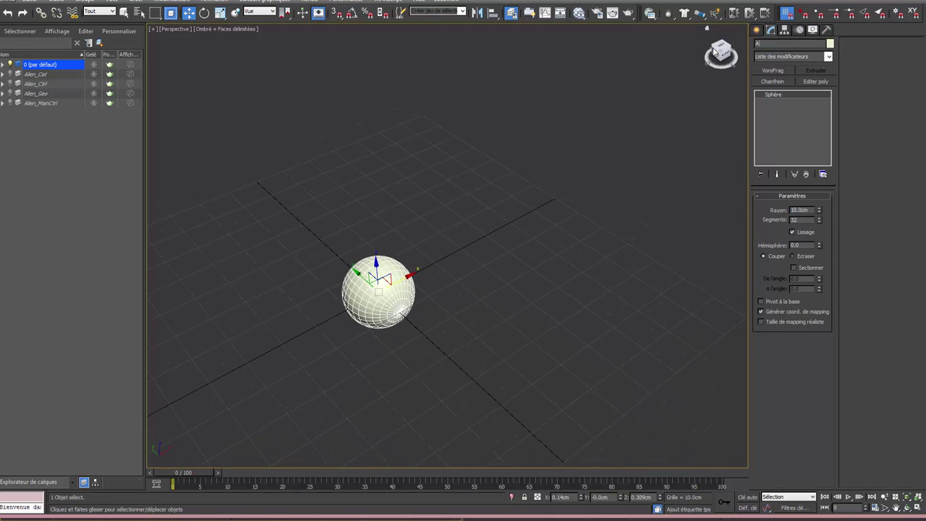
text(ien_Oeil_Blc)
Step: Clone the eyeball as an independent copy named Alien_Oeil_Pupille
right_click(374, 297)
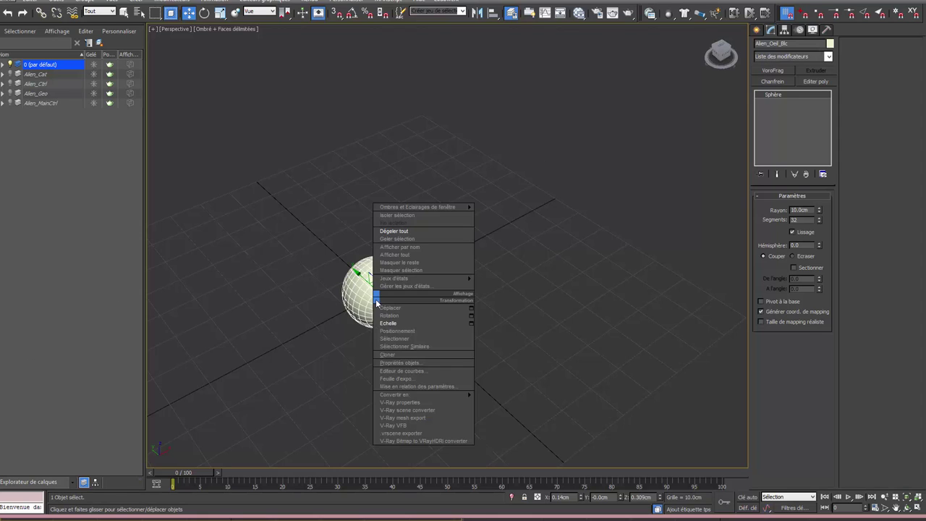
click(408, 355)
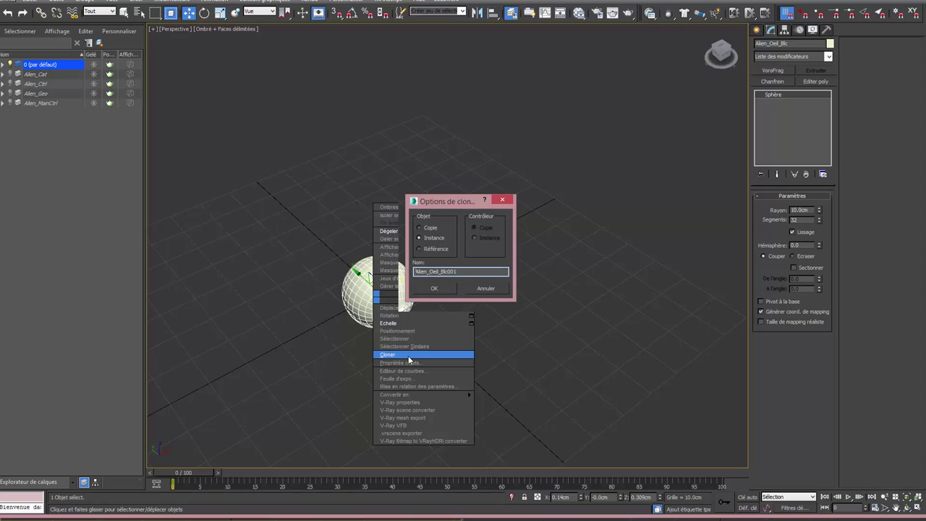
click(431, 229)
drag(459, 272, 442, 272)
text(Pupille)
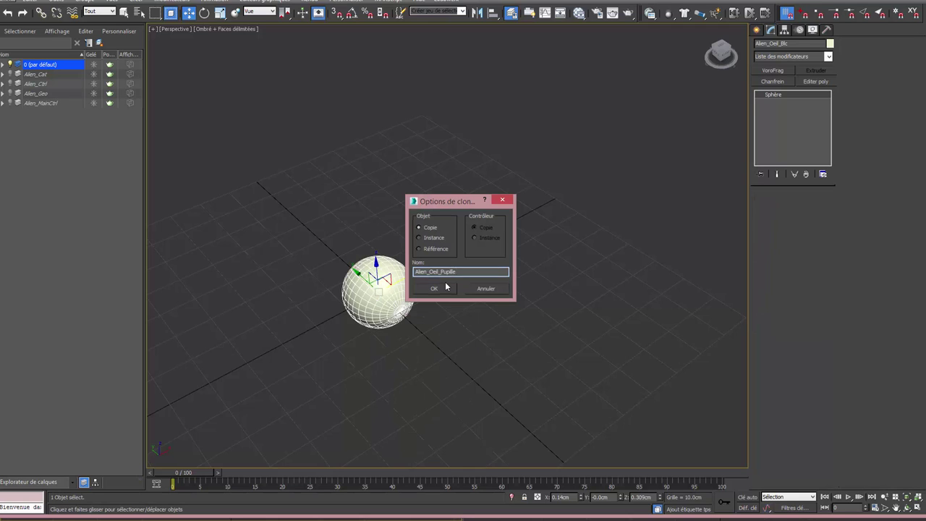
click(435, 288)
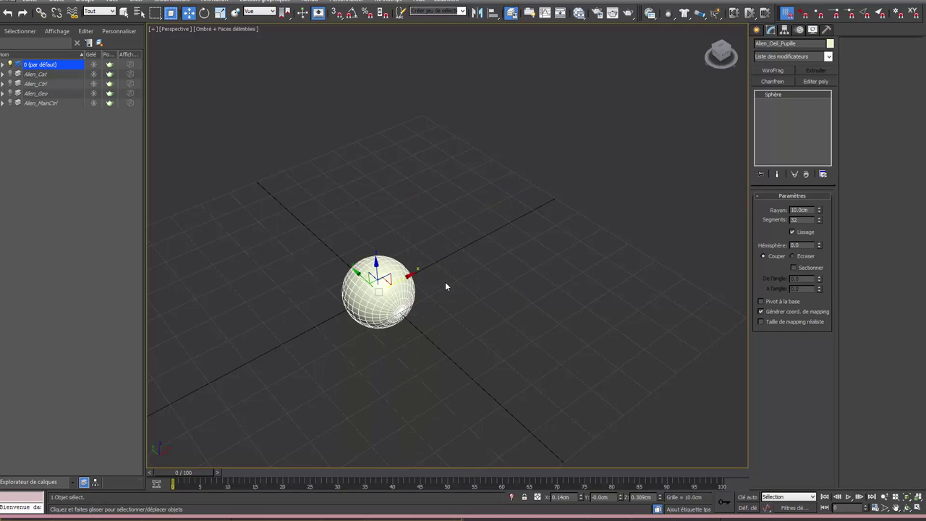
Step: Make the pupil black and cut it down to a partial sphere with Hémisphère
click(830, 43)
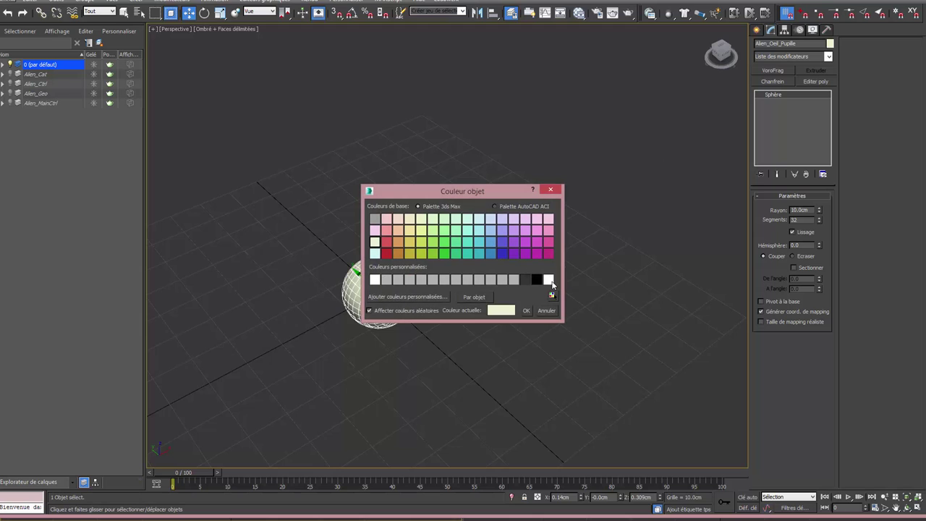
click(537, 279)
click(526, 311)
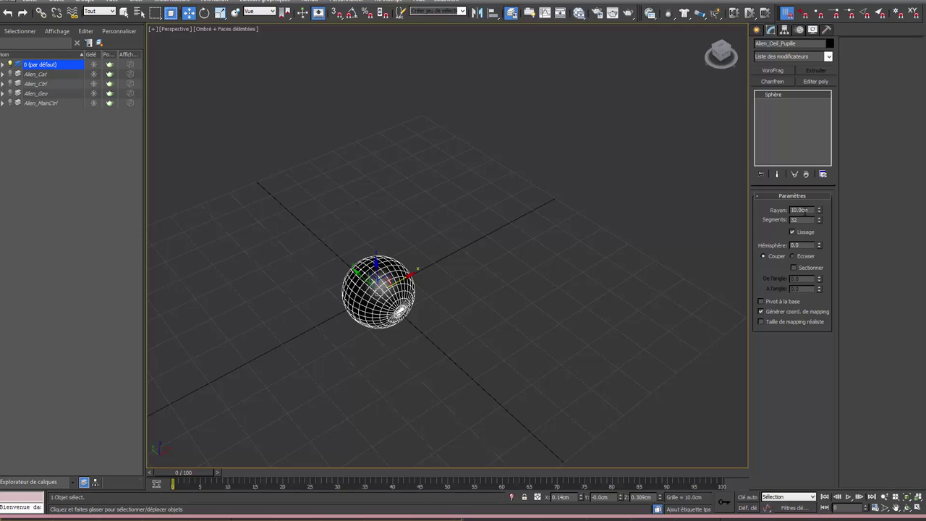
double_click(800, 210)
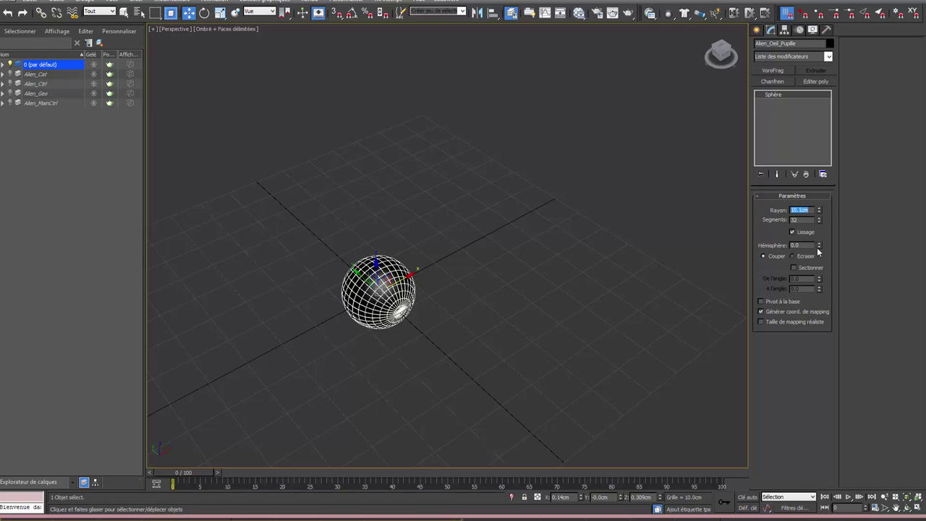
drag(819, 244, 812, 165)
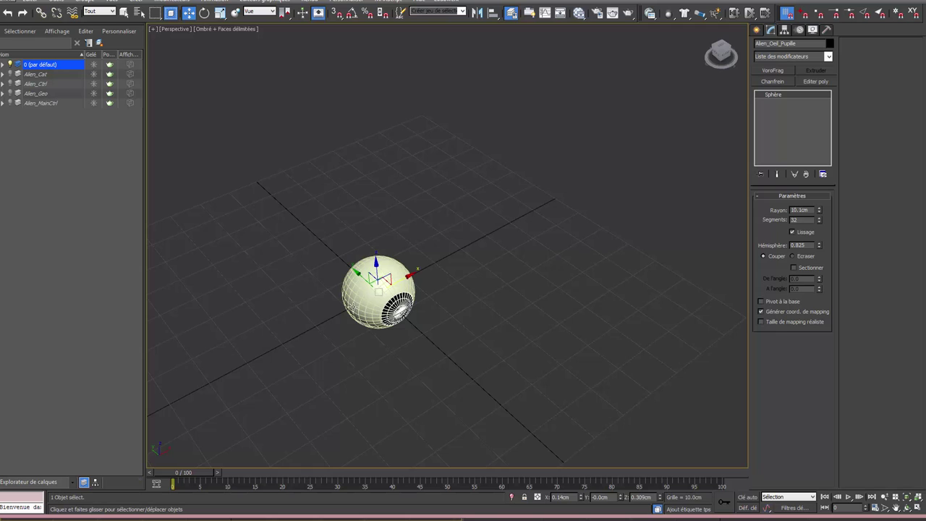
Step: Set the Alien_Oeil_Blc eyeball's object colour to white and reselect it
click(352, 307)
click(831, 44)
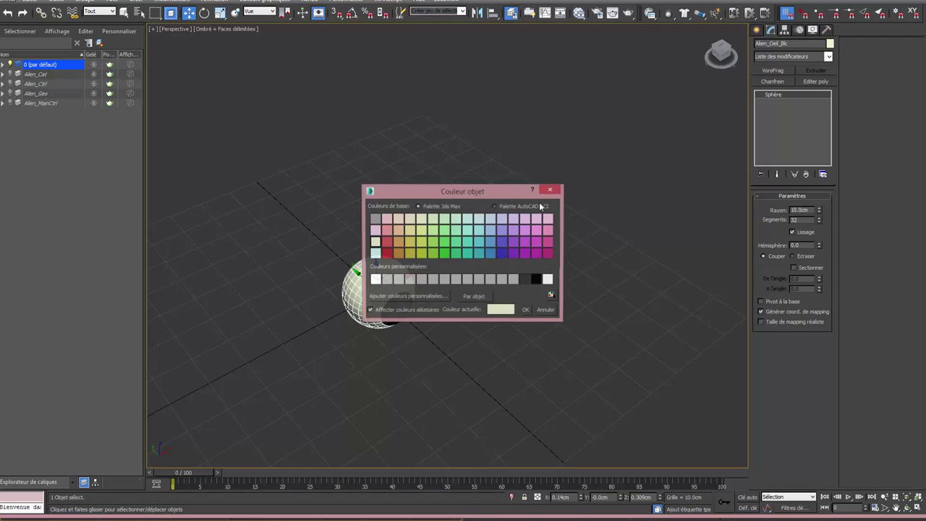
click(548, 280)
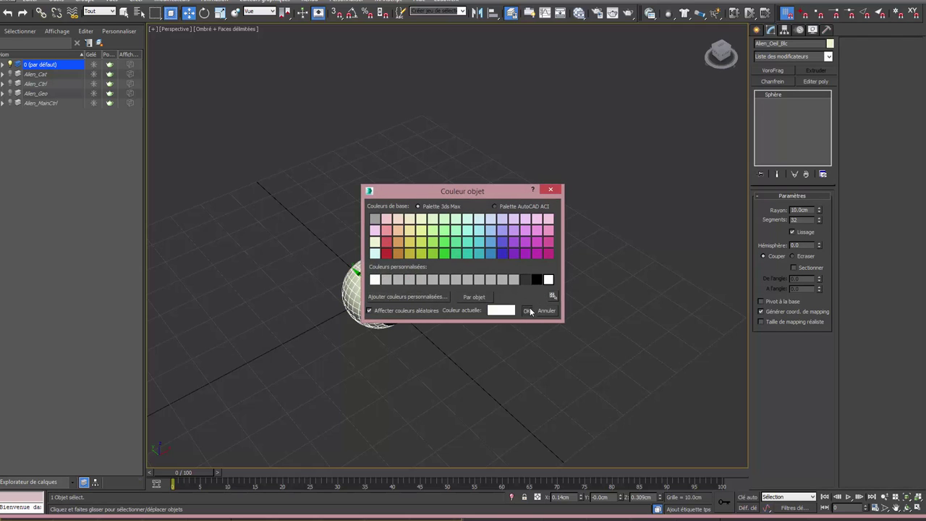
click(526, 311)
click(462, 318)
mouse_move(462, 319)
alt+middle_down()
mouse_move(417, 276)
mouse_move(474, 259)
mouse_move(483, 277)
mouse_move(429, 260)
alt+middle_up()
scroll(386, 275, up, 3)
click(413, 259)
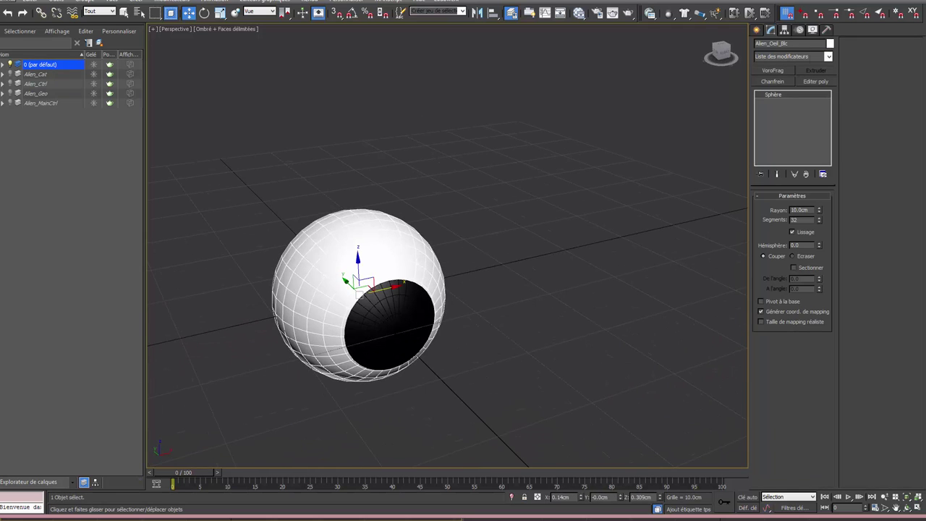
drag(793, 43, 755, 43)
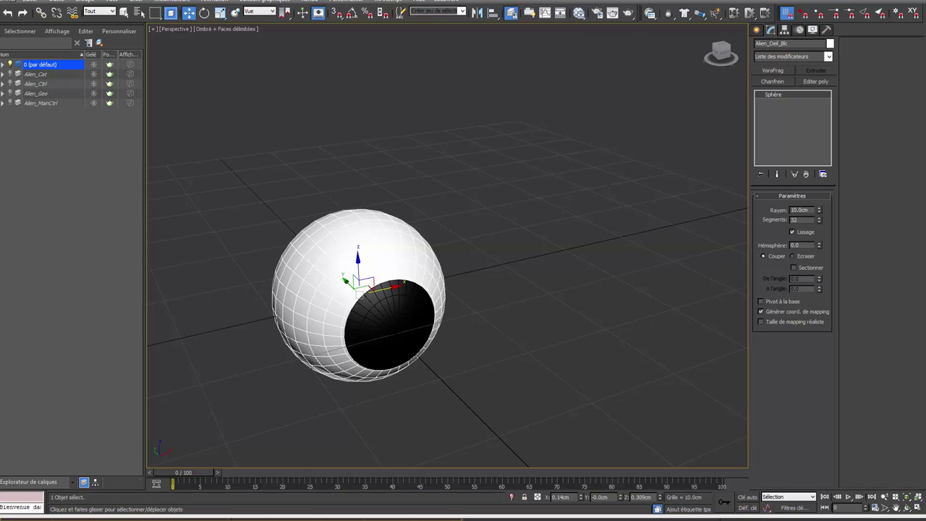
Step: Clone the eyeball as a copy named Alien_Oeil_Paupiere
right_click(411, 245)
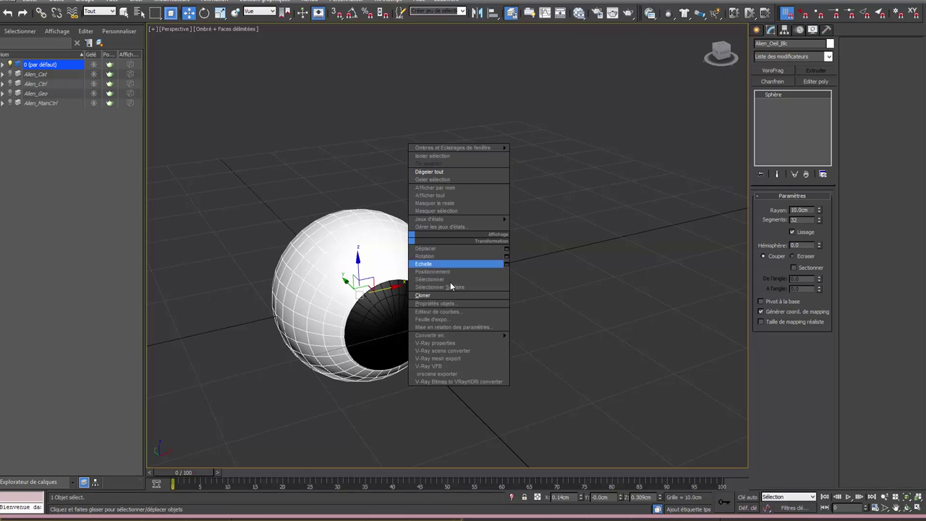
click(443, 303)
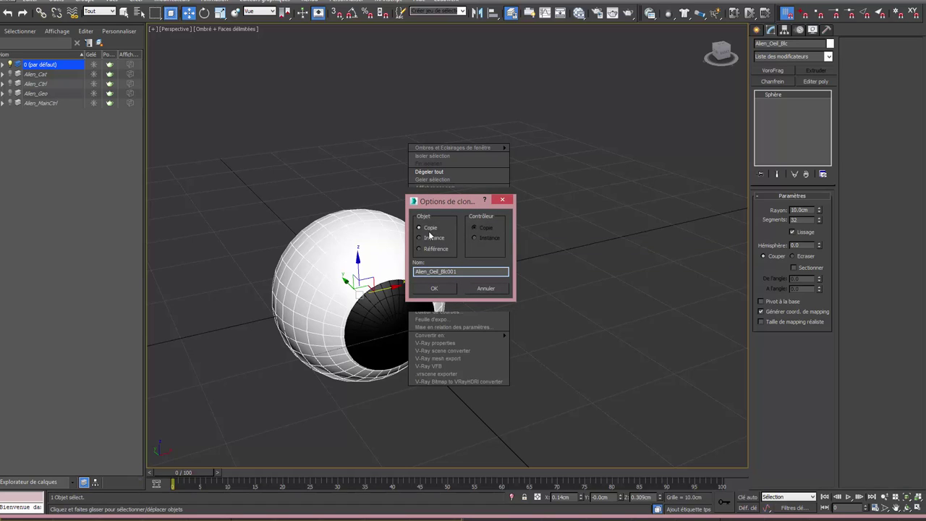
drag(442, 271, 490, 274)
text(Paupier)
text(e)
key(Return)
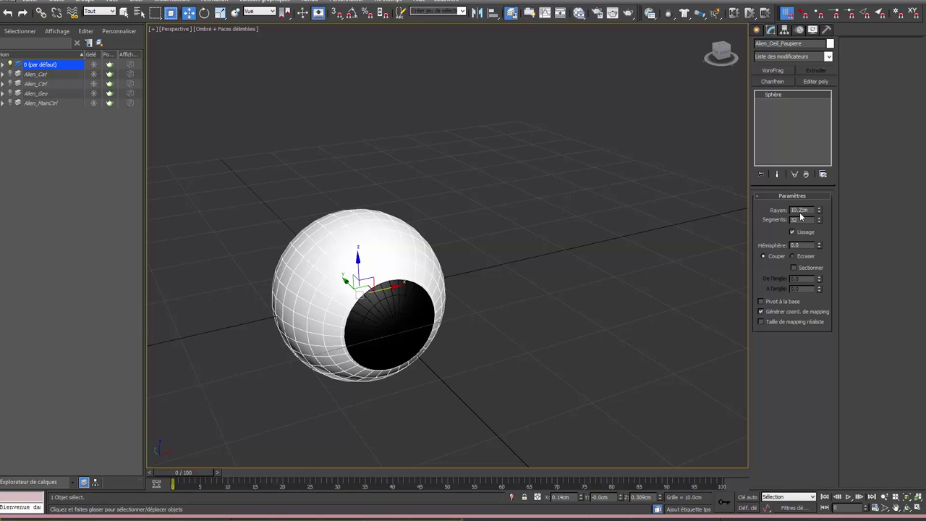
Step: Give the eyelid a 10.2 cm radius and a dark grey object colour
key(Return)
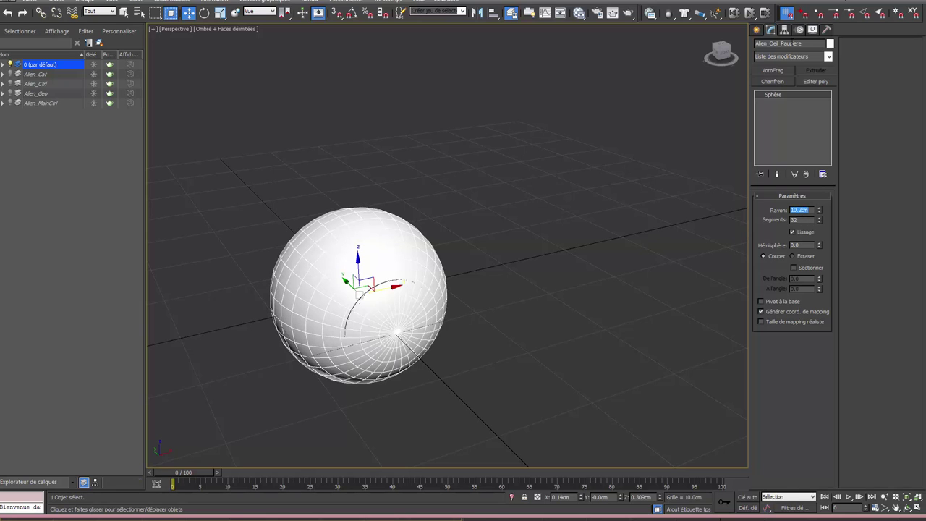
click(831, 44)
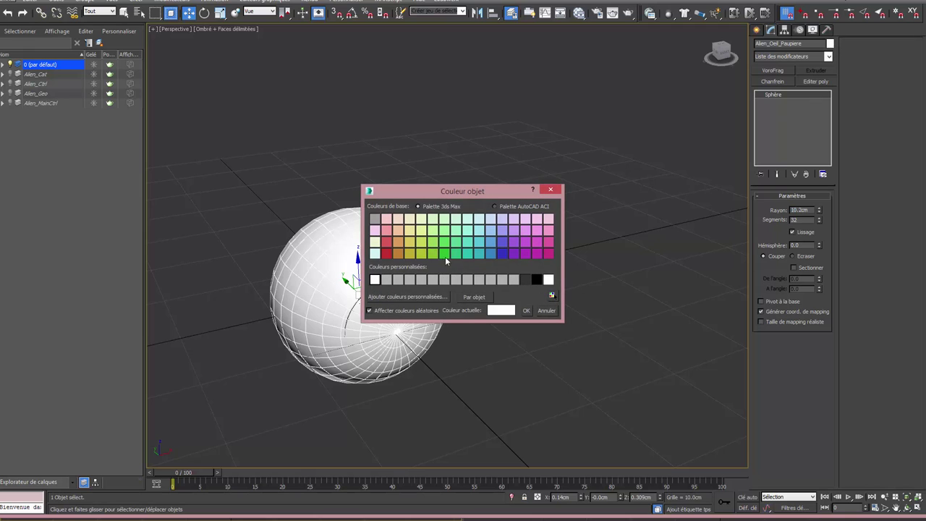
click(526, 279)
click(527, 309)
Step: Try typed 90° rotations on the eyelid's Z and Y axes, undoing the Y attempts
right_click(383, 248)
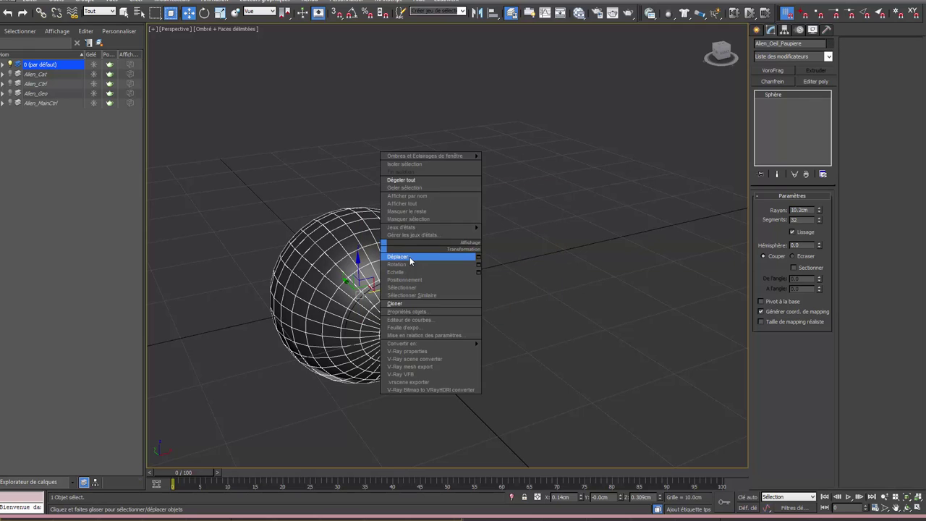
click(406, 265)
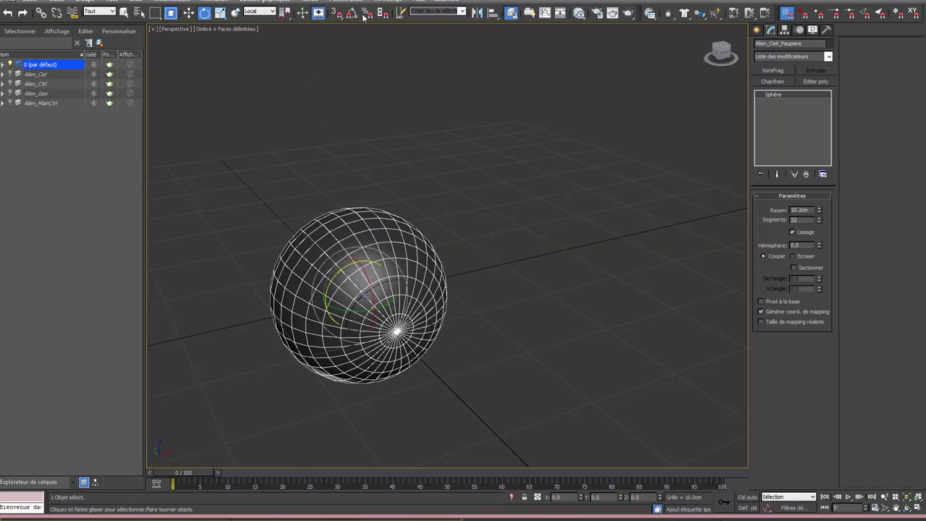
click(636, 498)
text(90)
key(Return)
click(595, 497)
text(90)
key(Return)
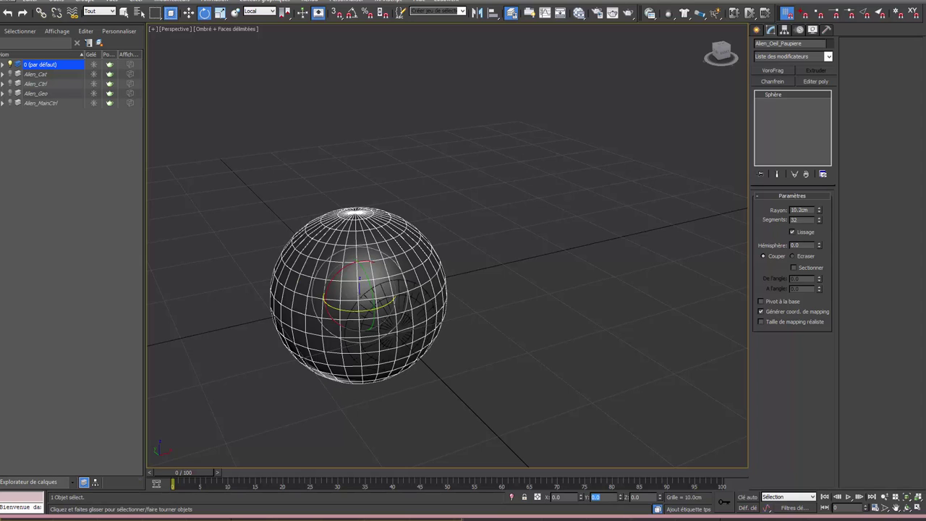
key(ctrl+z)
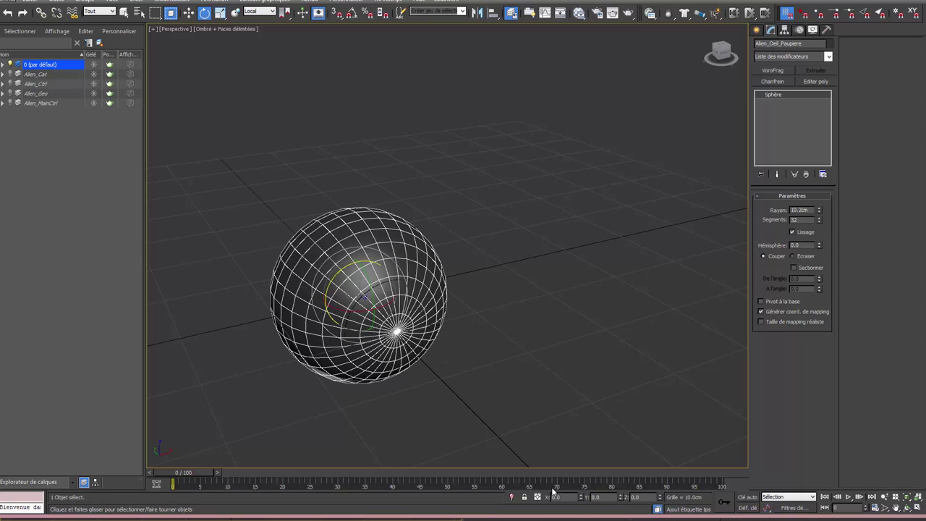
click(595, 497)
text(90)
key(Return)
click(422, 304)
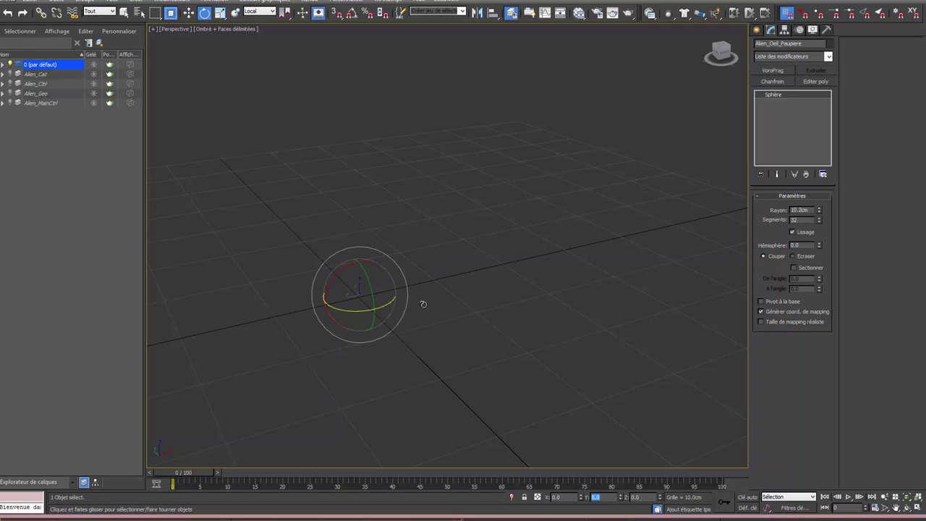
key(ctrl+z)
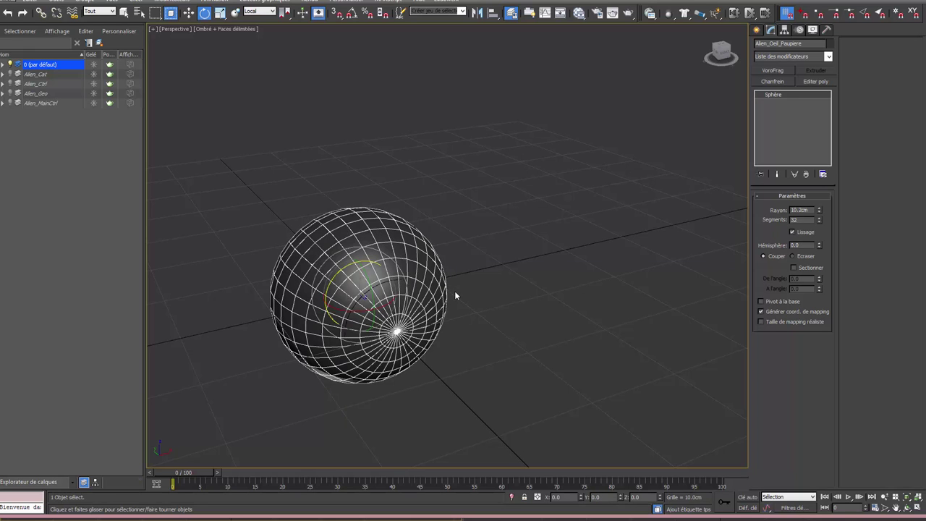
Step: With View coordinates and Angle Snap on, rotate the eyelid -90° so its pole faces sideways
click(259, 11)
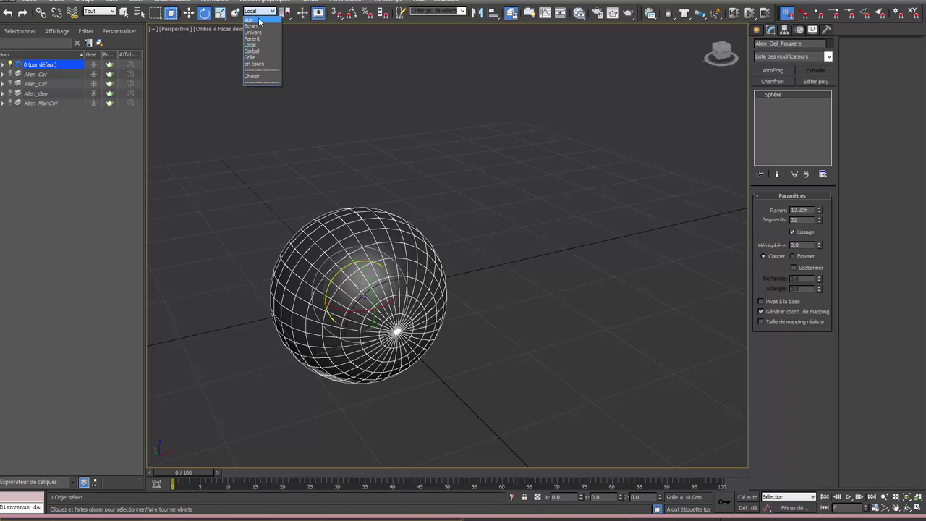
click(254, 21)
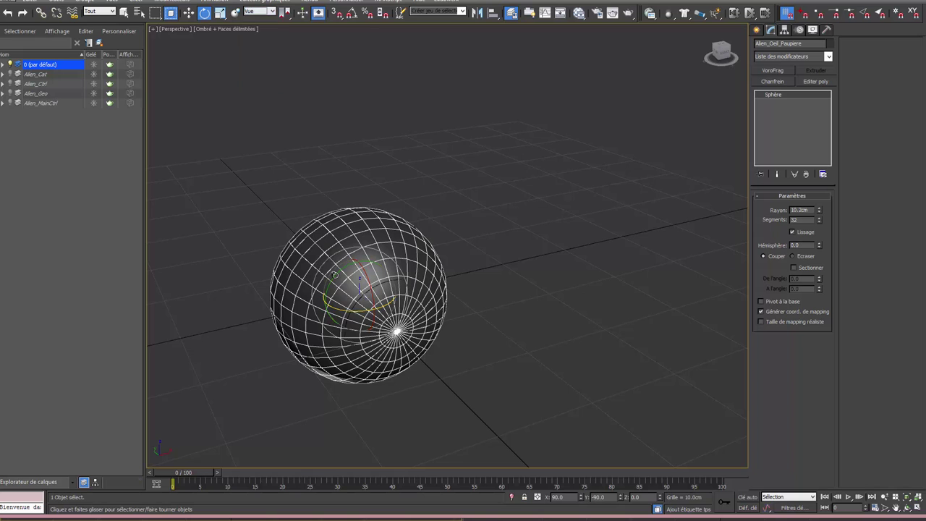
click(352, 13)
drag(365, 311, 320, 307)
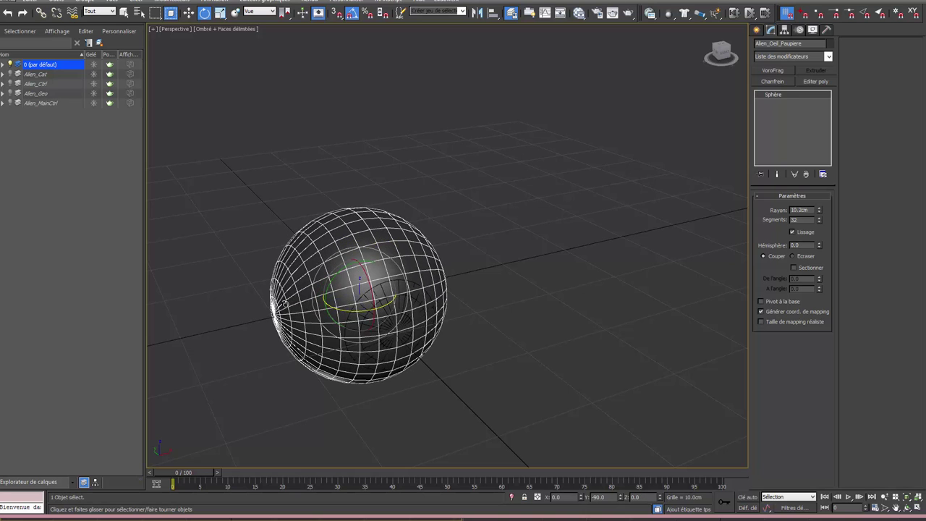
mouse_move(321, 307)
alt+middle_down()
mouse_move(340, 289)
mouse_move(383, 296)
alt+middle_up()
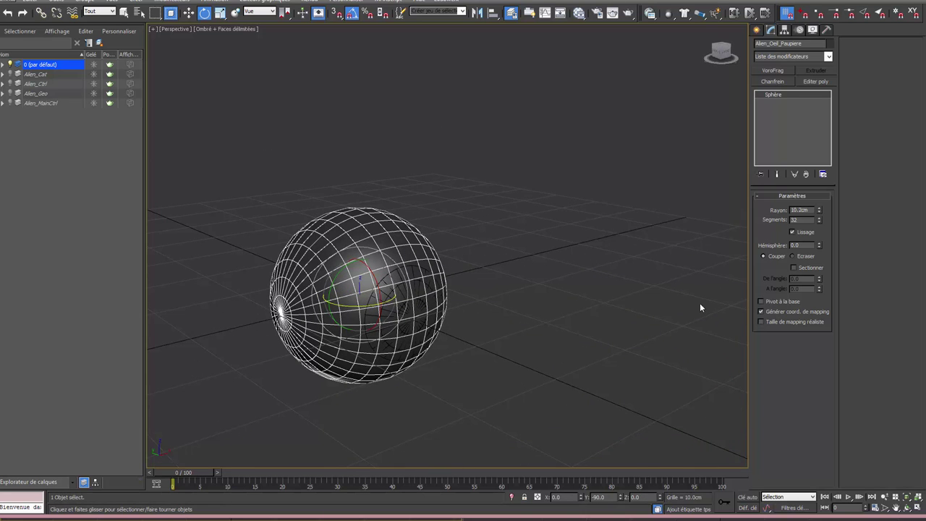
Step: Turn on slicing for the eyelid with Slice From 155 and Slice To -166
click(794, 267)
drag(819, 282, 780, 129)
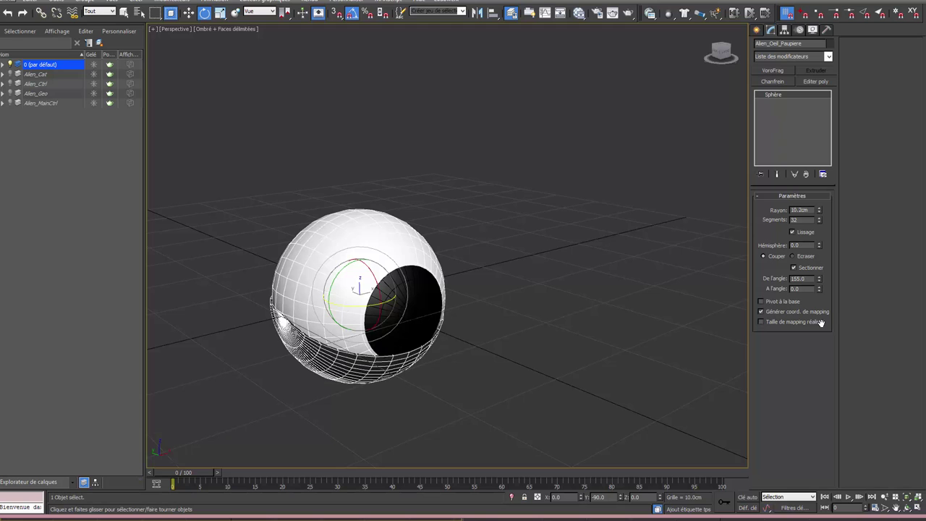
drag(819, 289, 844, 448)
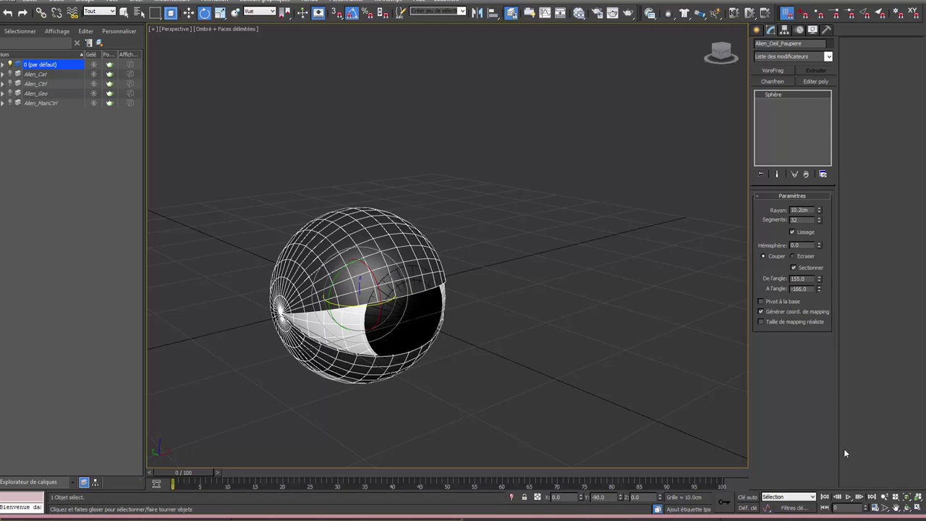
mouse_move(492, 384)
alt+middle_down()
mouse_move(465, 382)
mouse_move(494, 387)
mouse_move(496, 340)
mouse_move(509, 354)
alt+middle_up()
Step: Deselect the eye and pick the Dummy tool among the Standard helpers
click(488, 357)
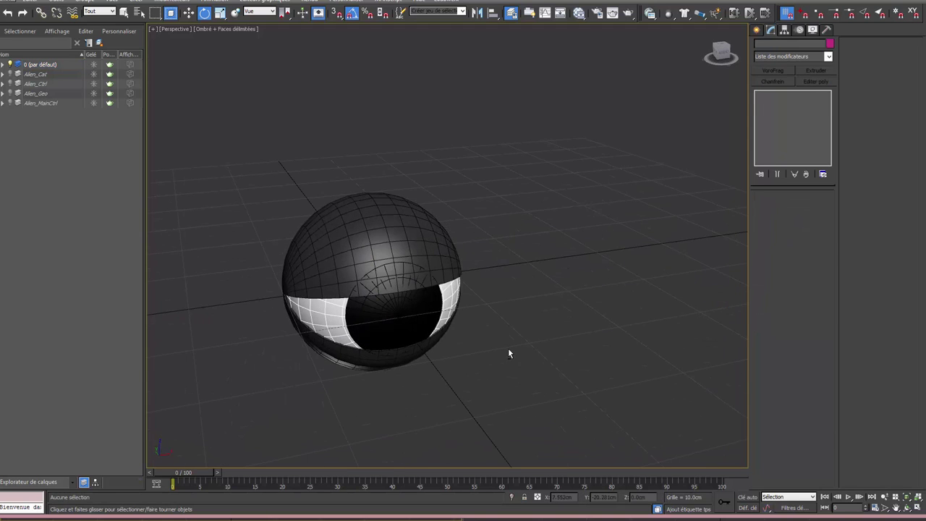
click(757, 29)
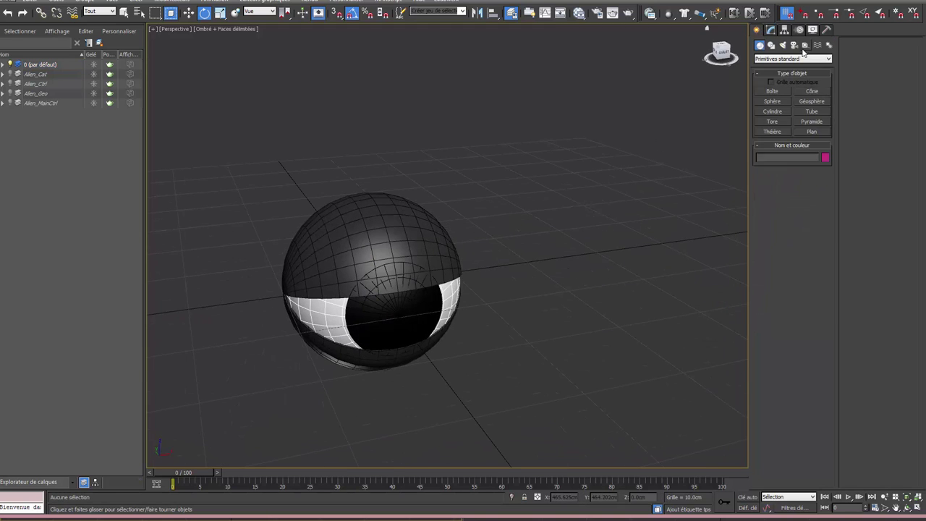
click(805, 46)
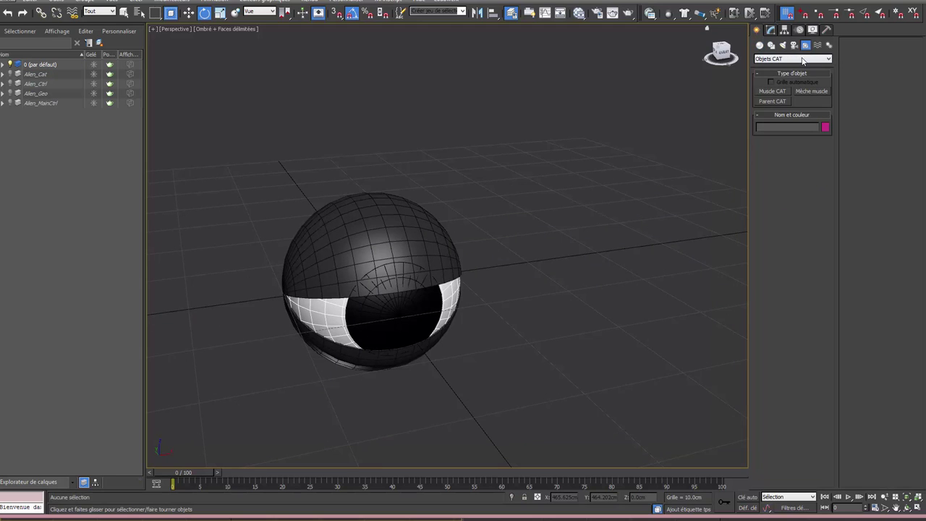
click(793, 59)
click(796, 65)
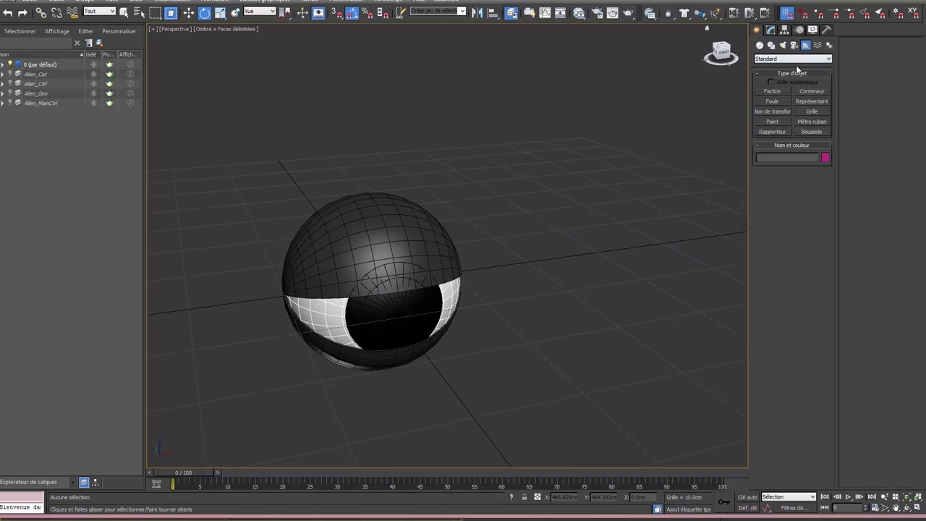
click(772, 93)
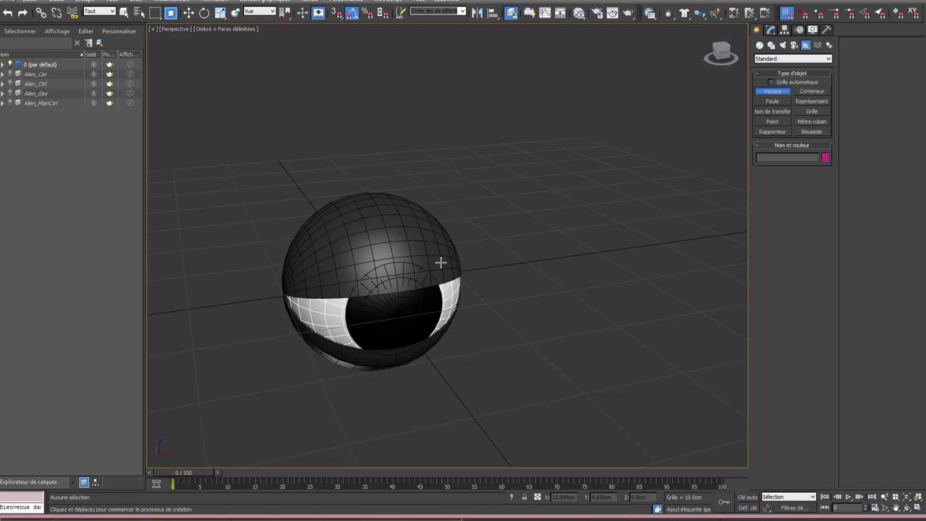
Step: Select the eyelid sphere and zero its X and Z positions
alt+middle_drag(375, 271, 370, 287)
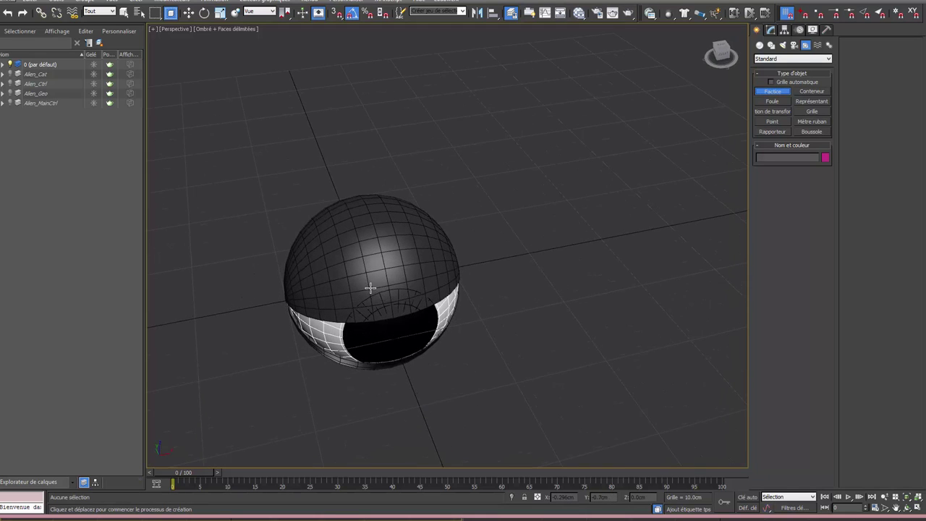
drag(370, 287, 354, 239)
key(e)
click(403, 253)
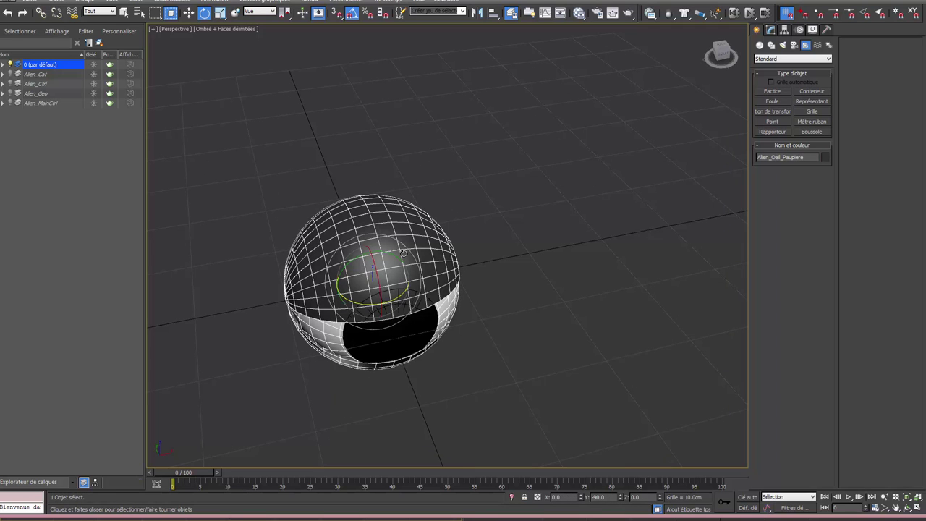
right_click(403, 253)
click(420, 258)
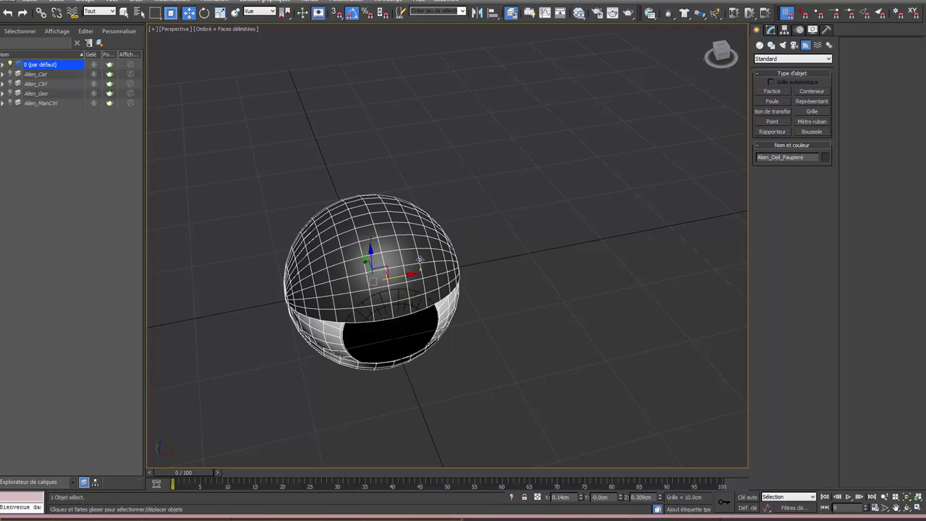
alt+middle_drag(426, 314, 422, 300)
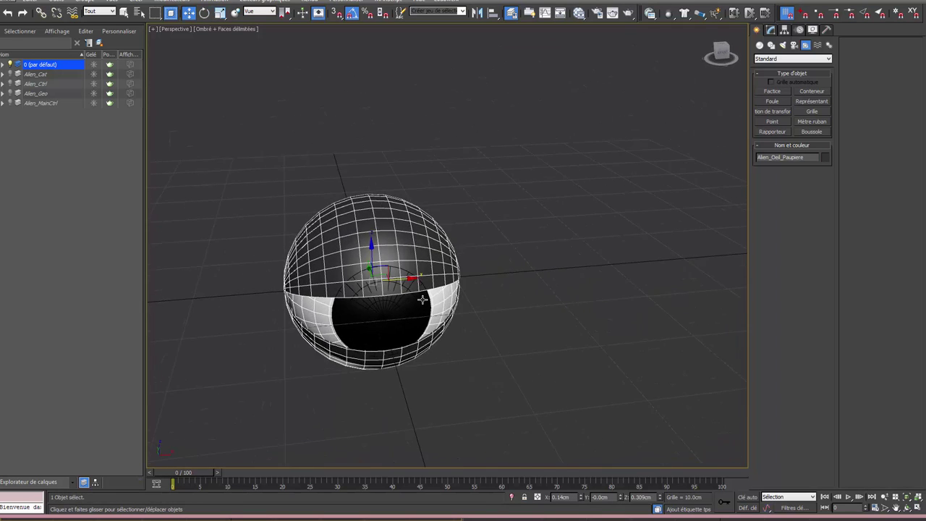
right_click(583, 499)
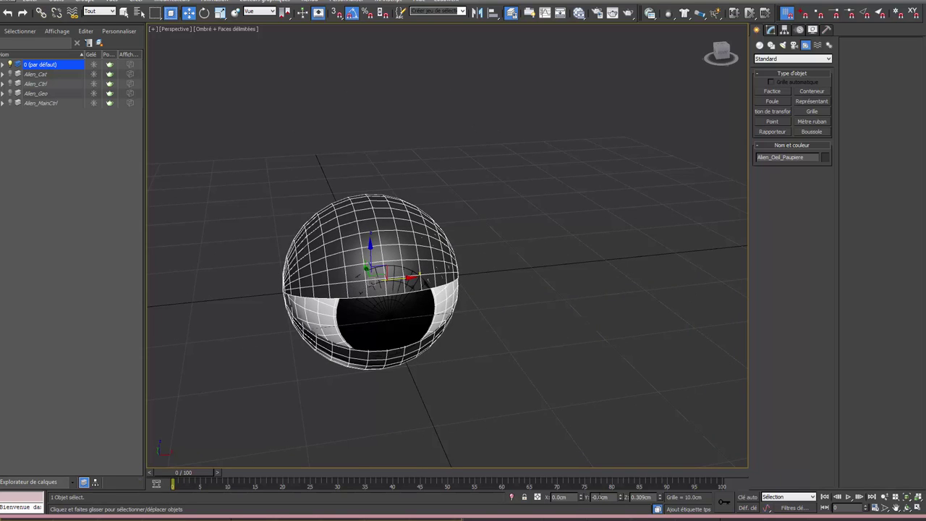
right_click(661, 498)
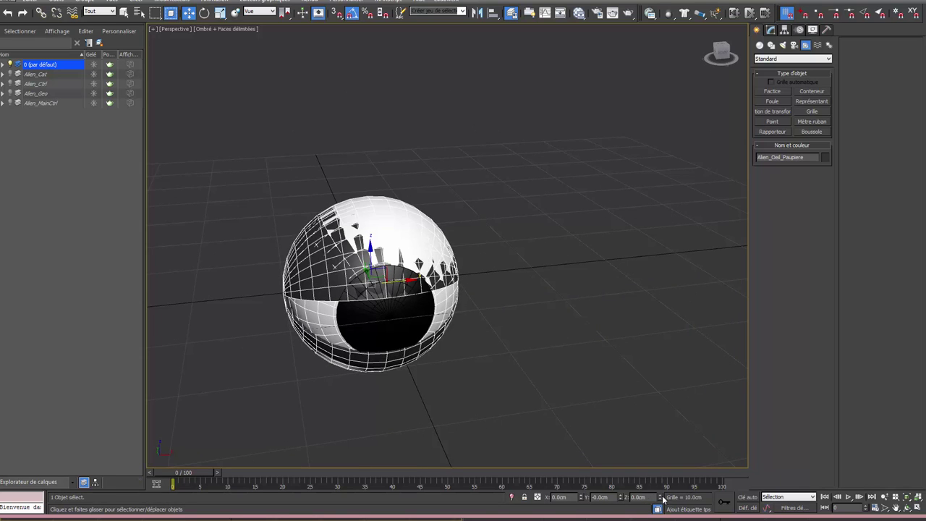
Step: Zero the X and Z positions of the eye white and pupil spheres
click(327, 319)
right_click(583, 500)
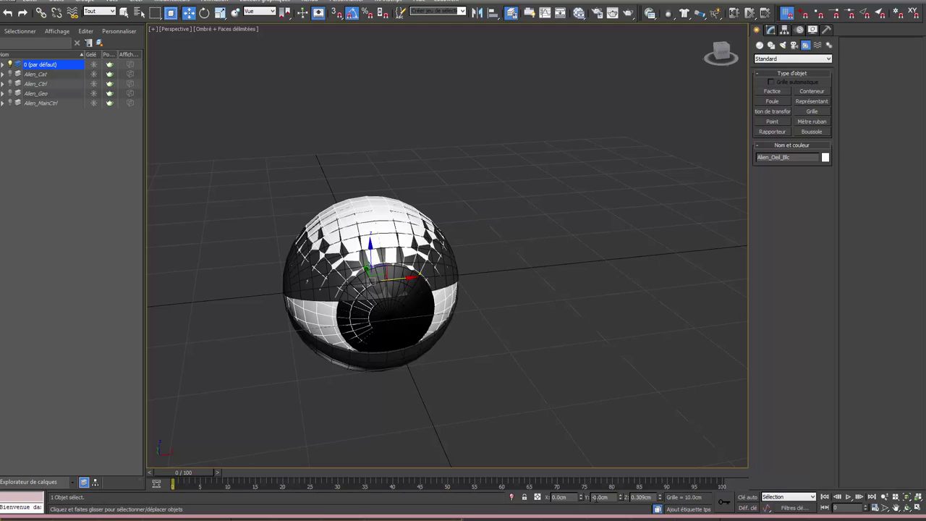
right_click(661, 498)
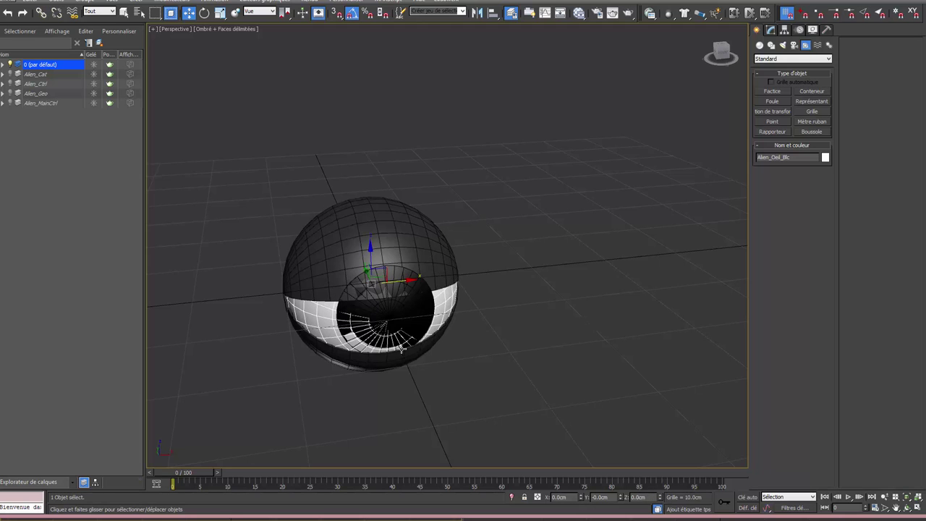
click(398, 311)
right_click(580, 498)
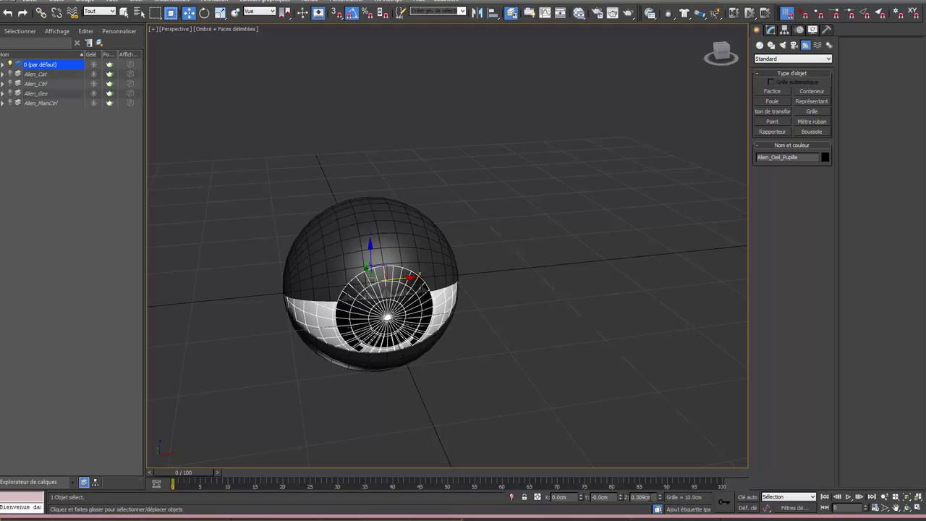
right_click(660, 499)
Step: Enlarge the Alien_Oeil_Paupiere eyelid's radius to 10.4 cm
mouse_move(424, 375)
alt+middle_down()
mouse_move(462, 364)
mouse_move(353, 257)
alt+middle_up()
click(353, 258)
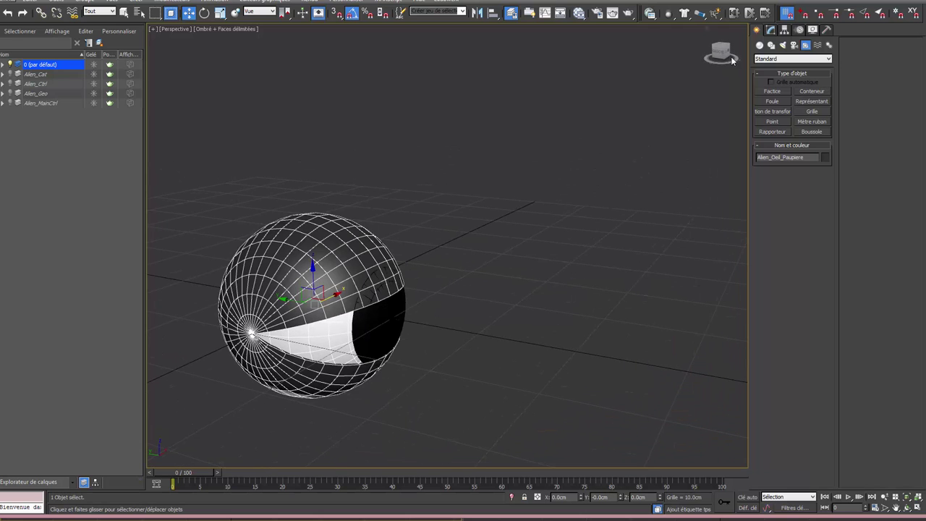
click(770, 30)
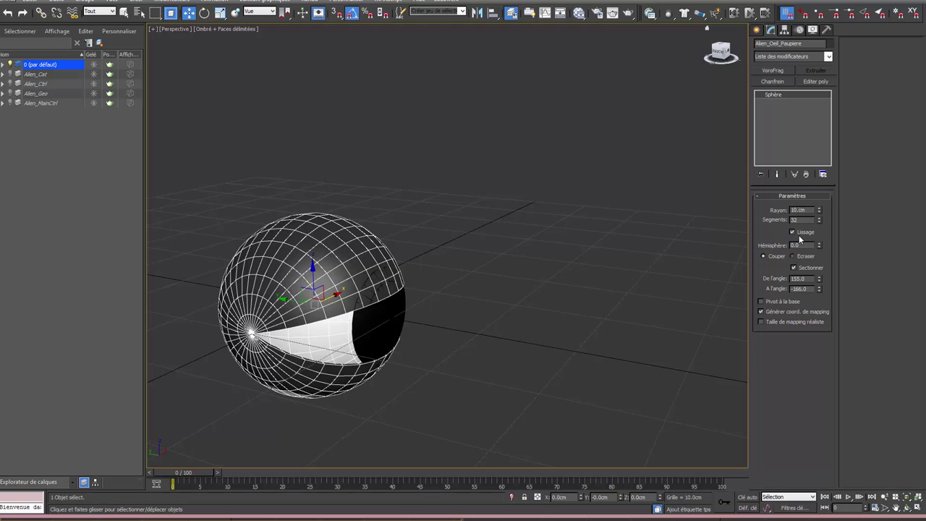
text(10.4)
key(Return)
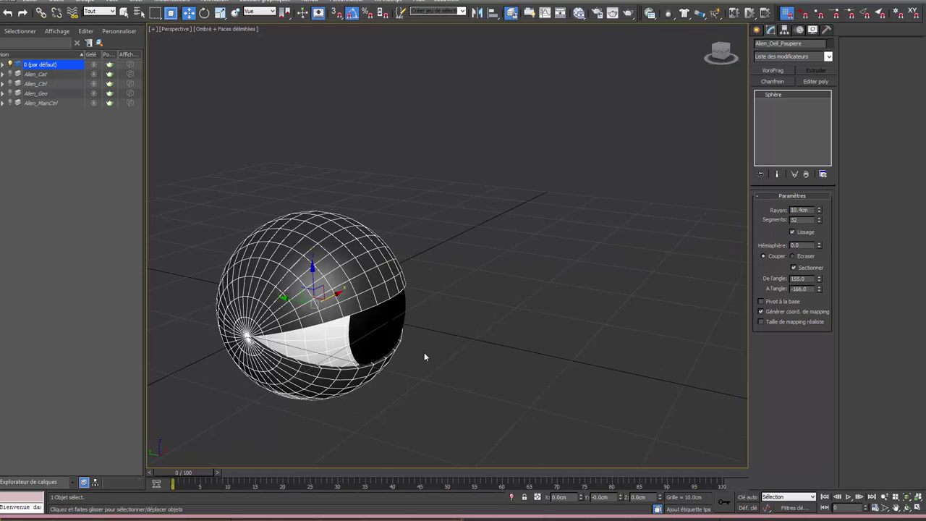
mouse_move(426, 357)
alt+middle_down()
mouse_move(415, 335)
mouse_move(422, 346)
alt+middle_up()
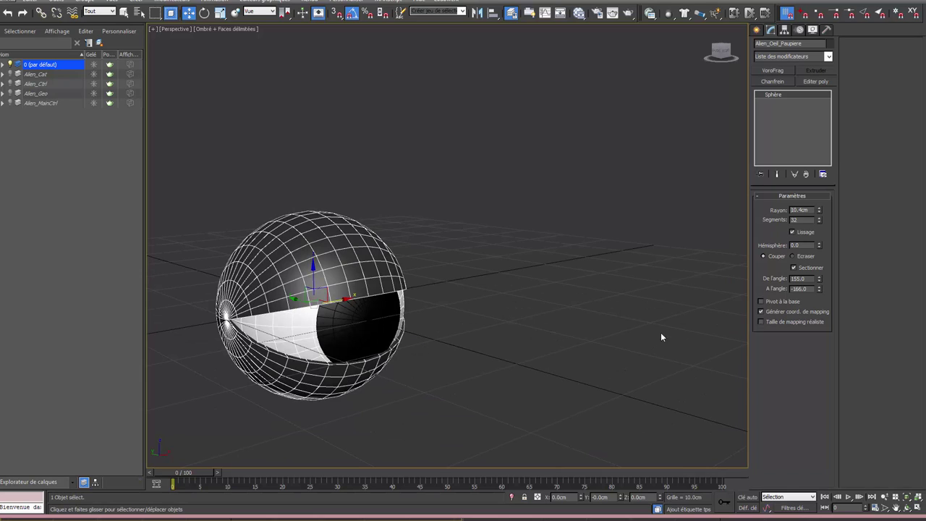
Step: Draw a dummy helper box around the eye sphere
click(758, 30)
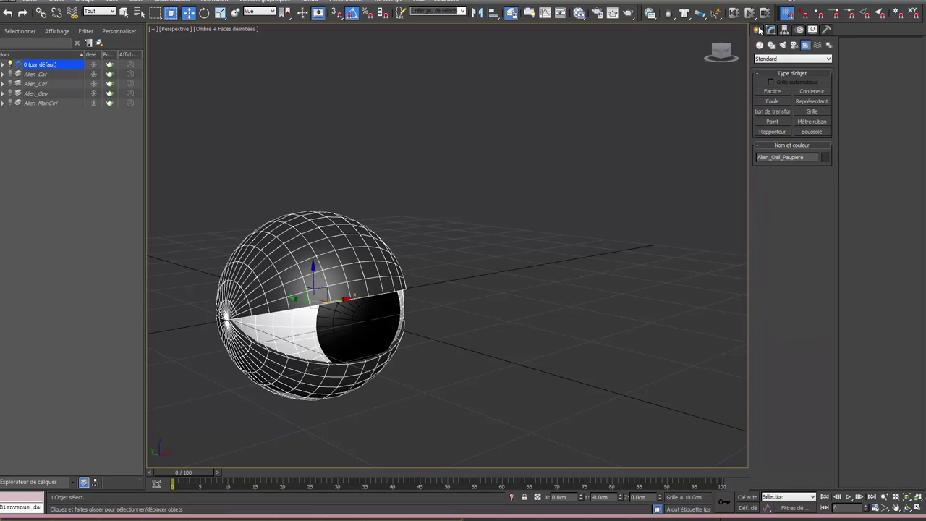
click(772, 92)
mouse_move(369, 302)
alt+middle_down()
mouse_move(349, 325)
mouse_move(313, 307)
alt+middle_up()
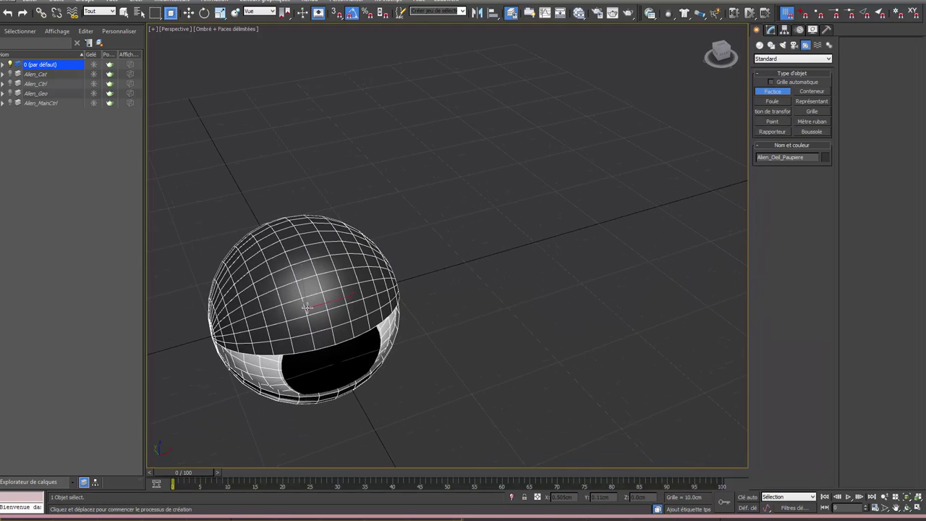
click(296, 283)
drag(296, 282, 308, 247)
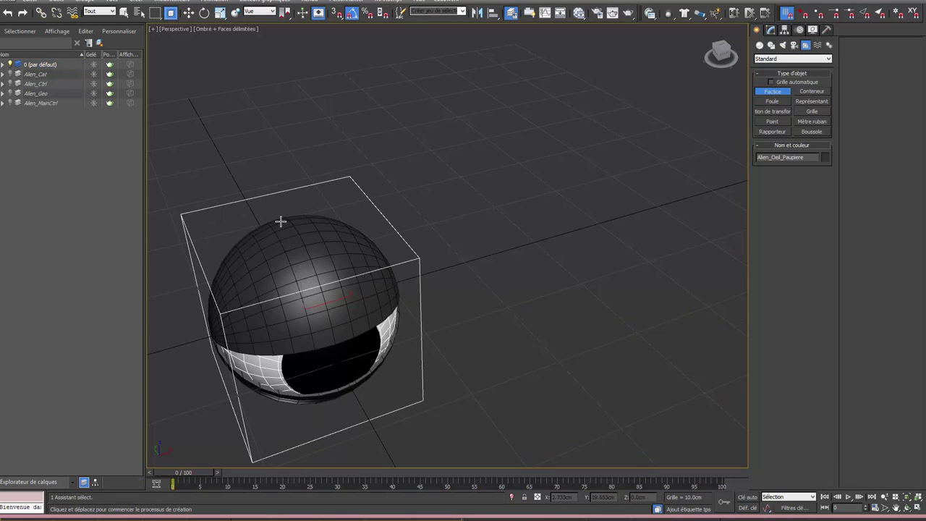
right_click(345, 272)
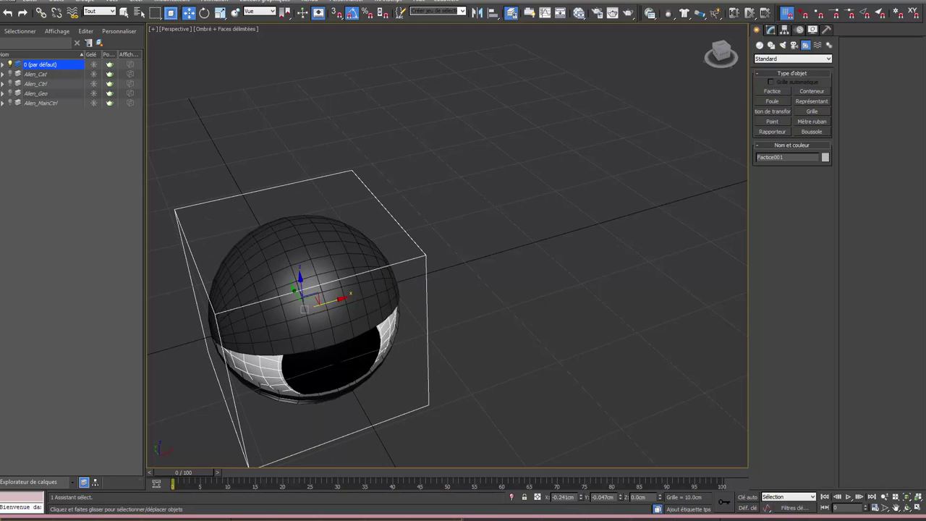
Step: Zero the dummy's X and Y positions, then select everything in the scene
right_click(582, 499)
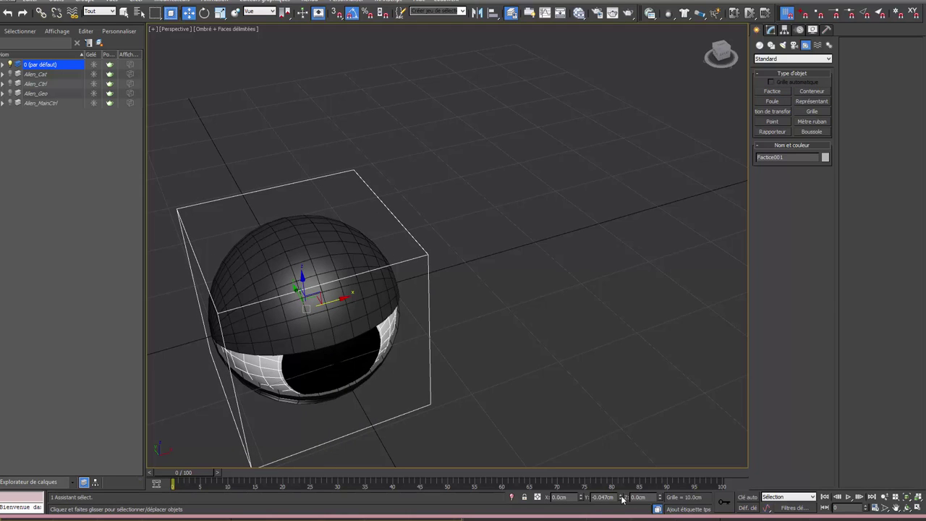
right_click(621, 498)
scroll(512, 311, down, 3)
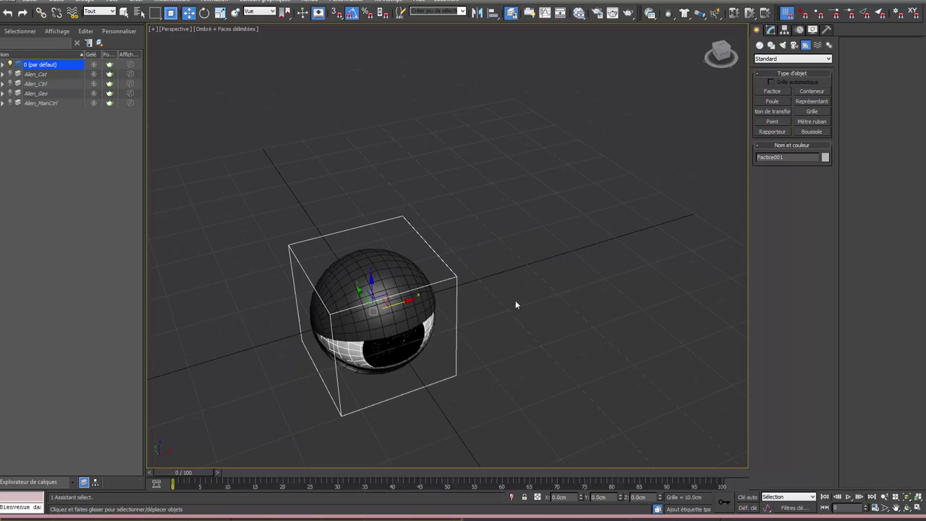
mouse_move(515, 306)
alt+middle_down()
mouse_move(542, 289)
mouse_move(559, 296)
mouse_move(529, 299)
mouse_move(527, 319)
alt+middle_up()
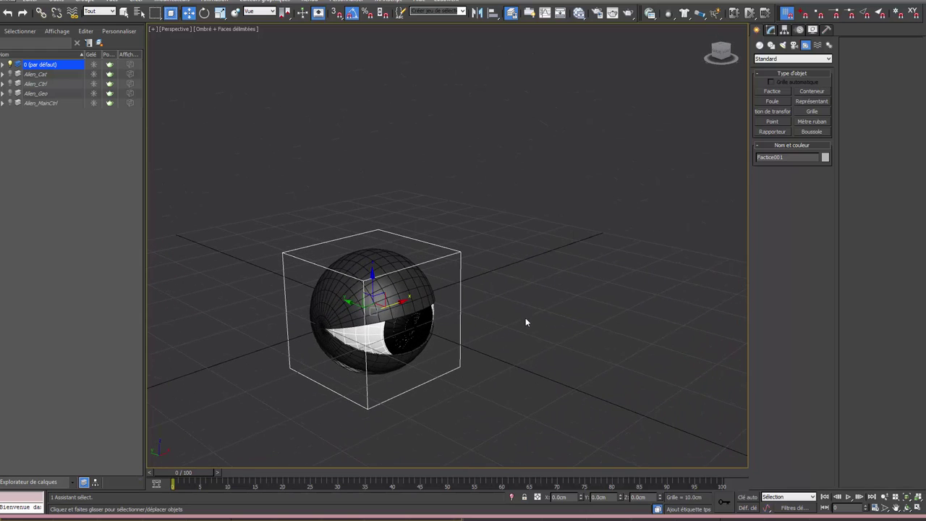
key(ctrl+a)
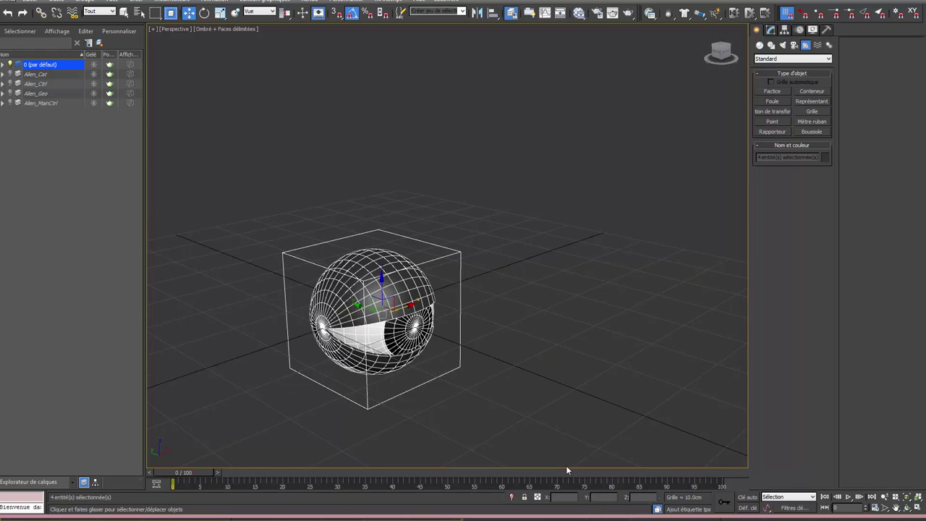
Step: Link the three eye spheres to the Factice001 dummy box, checking the result in wireframe
alt+click(461, 318)
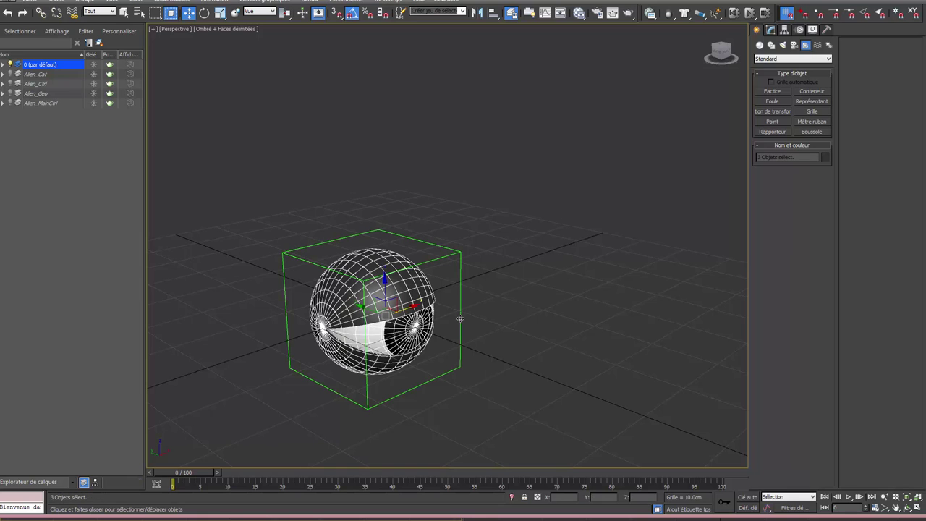
click(42, 15)
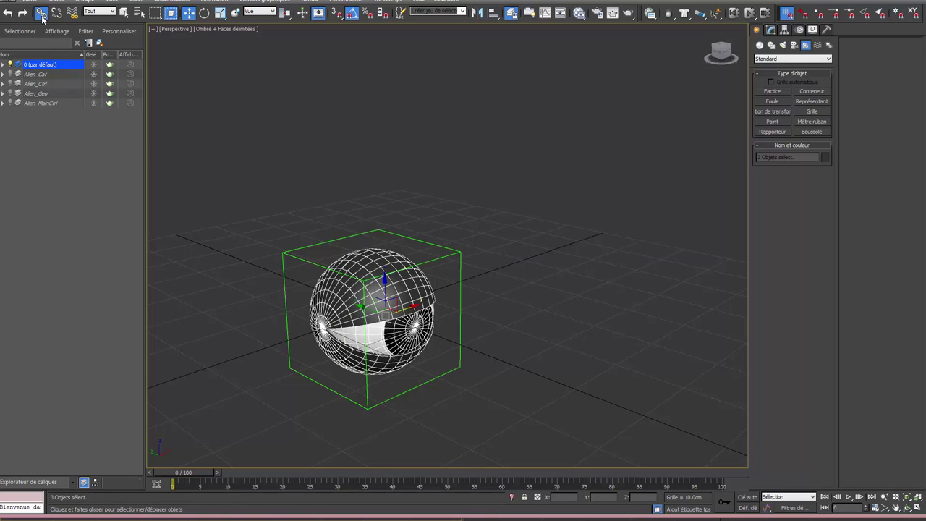
click(285, 253)
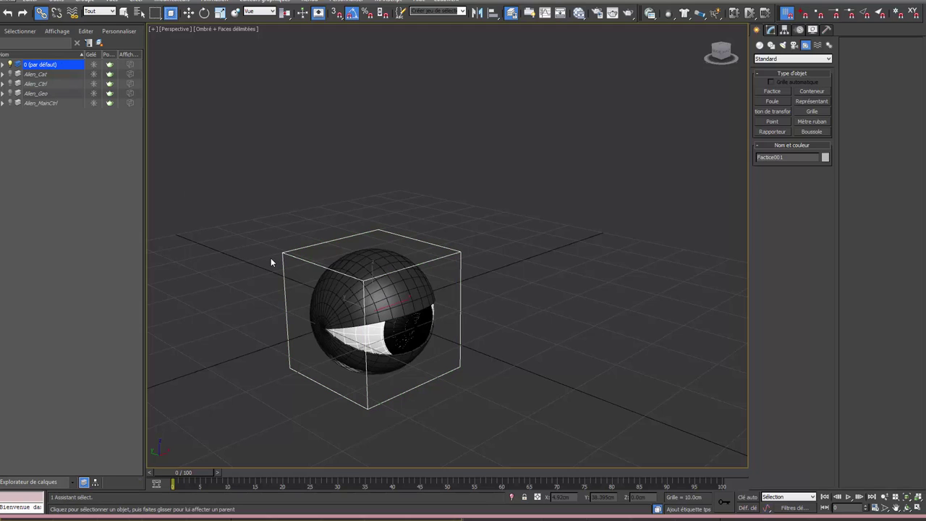
mouse_move(270, 258)
mouse_down()
mouse_move(327, 275)
mouse_move(290, 329)
mouse_move(284, 312)
mouse_up()
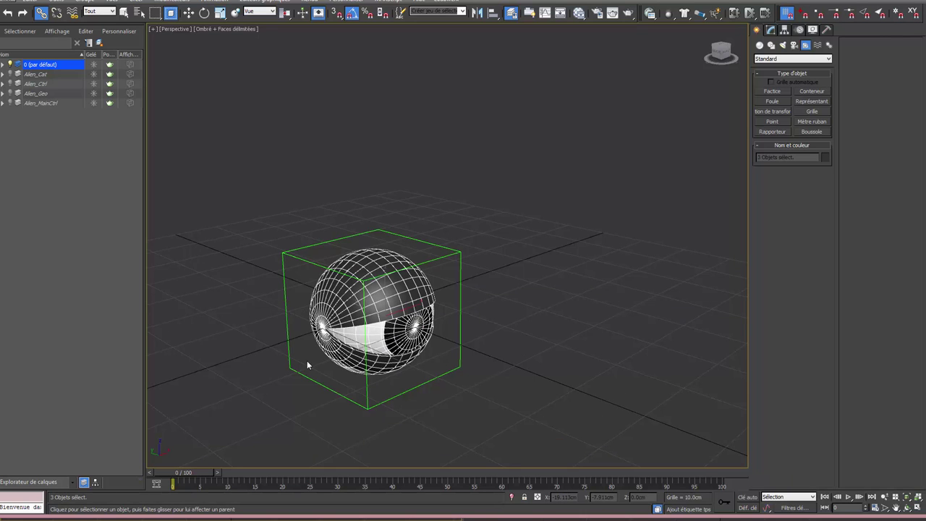
middle_drag(307, 360, 285, 350)
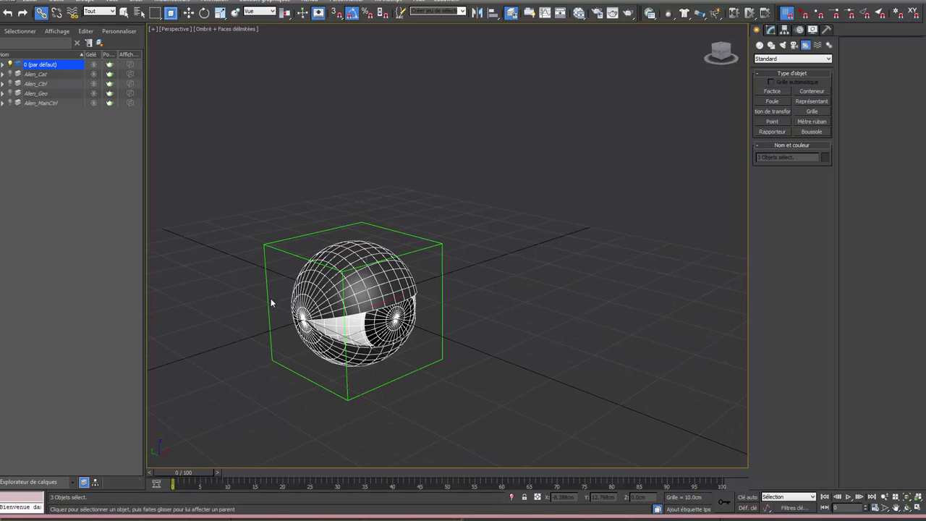
key(F3)
drag(321, 309, 267, 298)
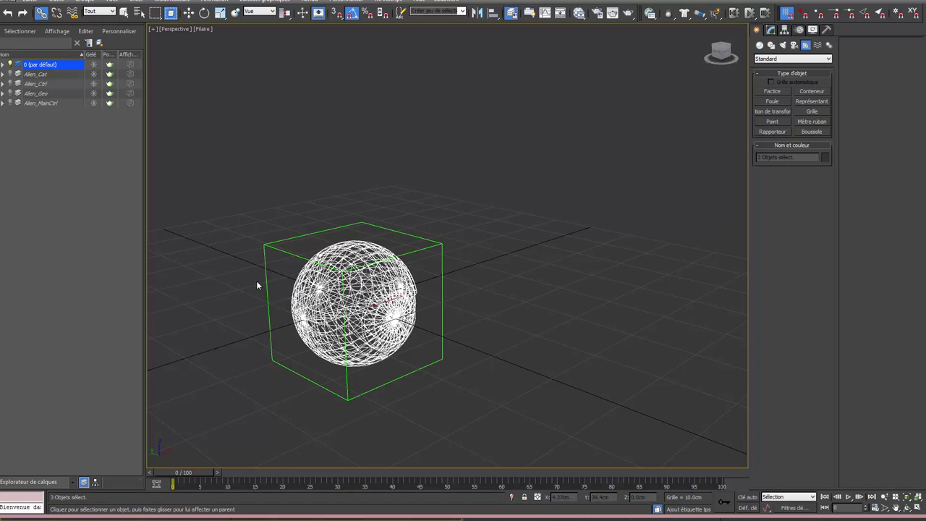
key(F3)
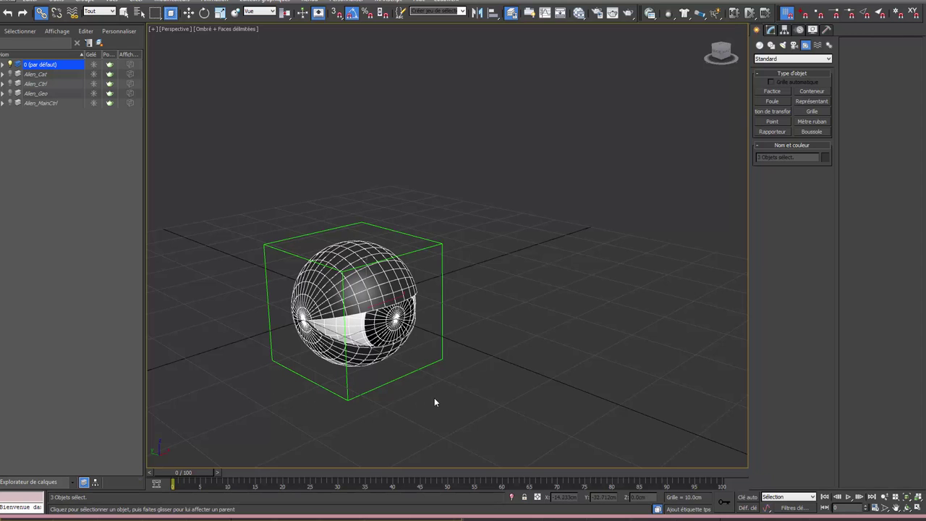
Step: Create a point helper below the eye and zero its X position
click(773, 122)
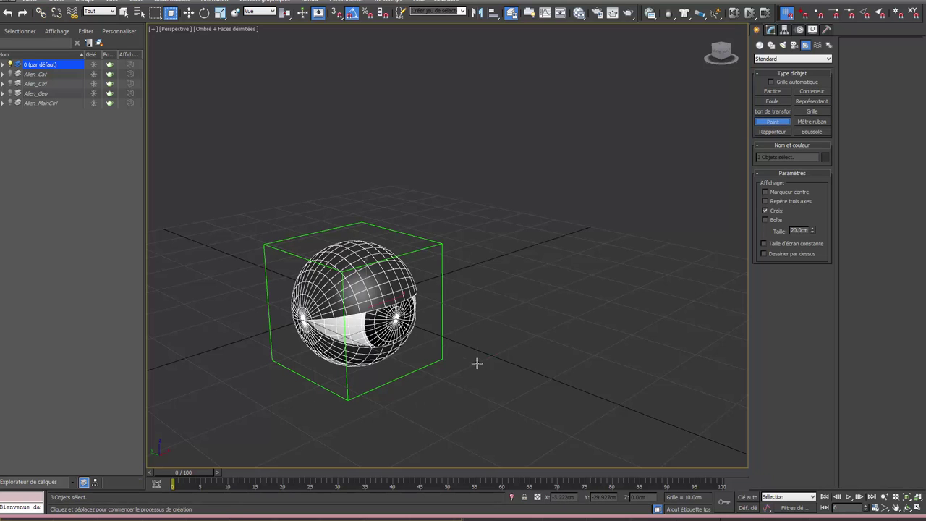
click(477, 364)
right_click(545, 381)
alt+middle_drag(544, 381, 493, 404)
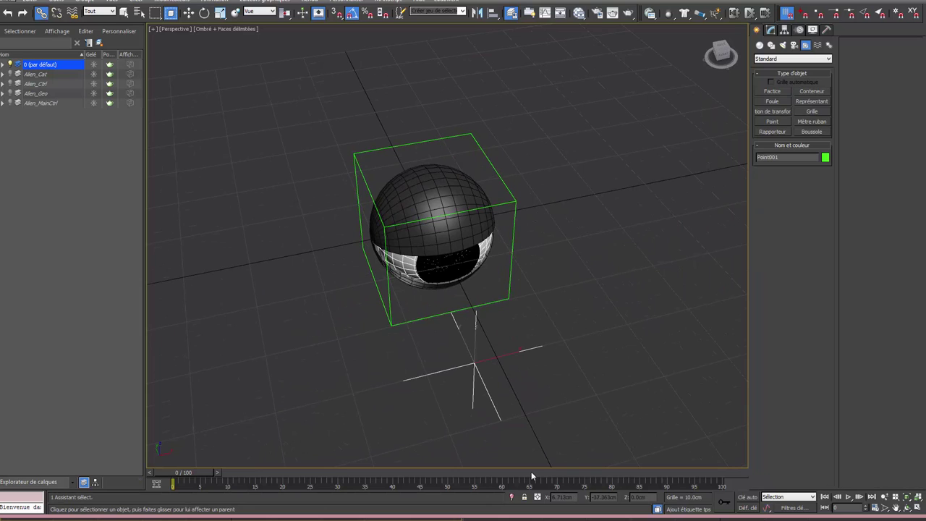
right_click(554, 388)
click(572, 398)
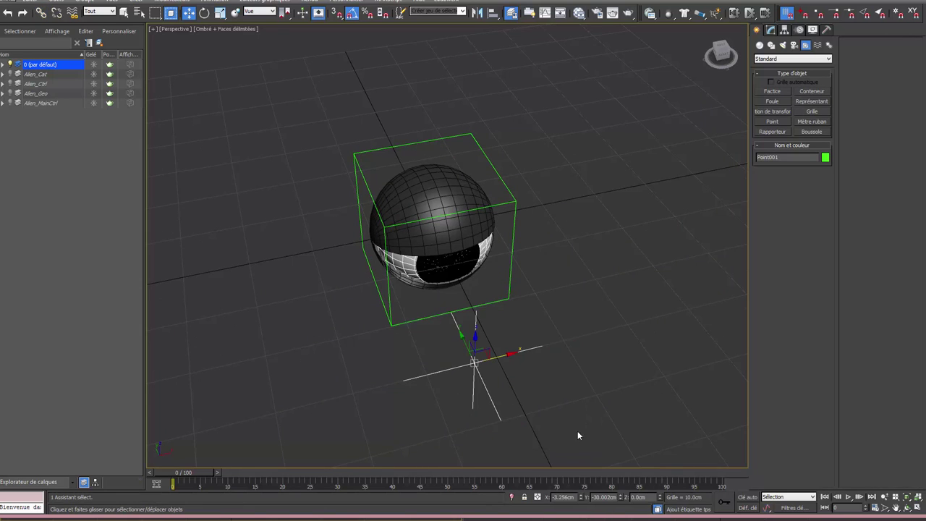
right_click(582, 498)
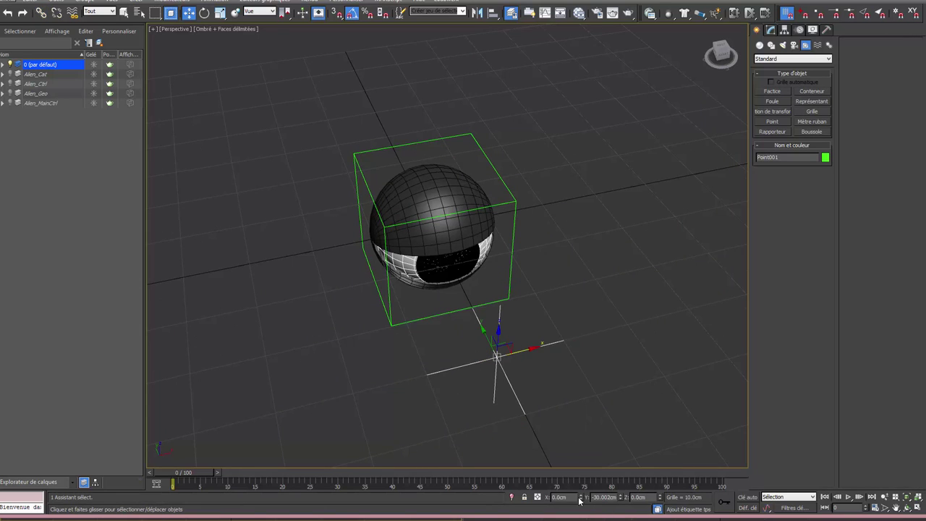
Step: Display Point001 as a 5 cm box instead of a cross
click(771, 29)
click(774, 243)
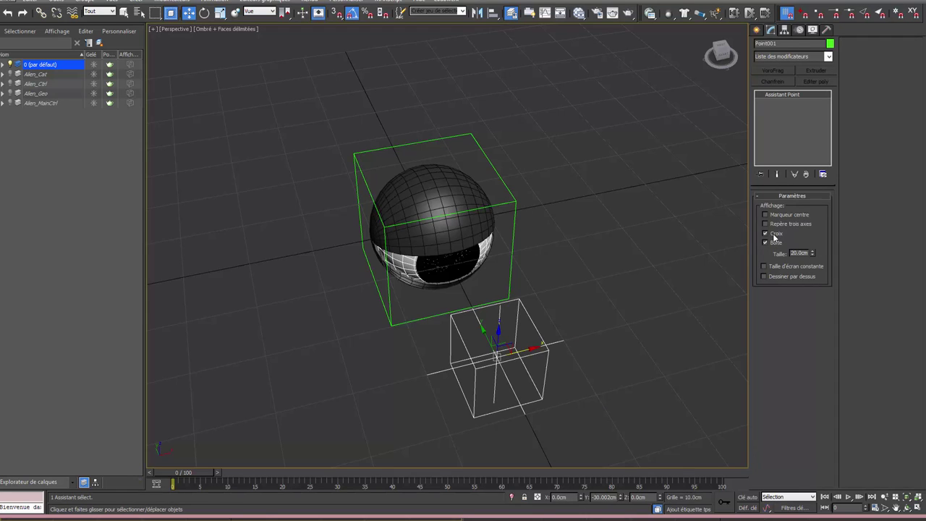
click(774, 236)
double_click(800, 253)
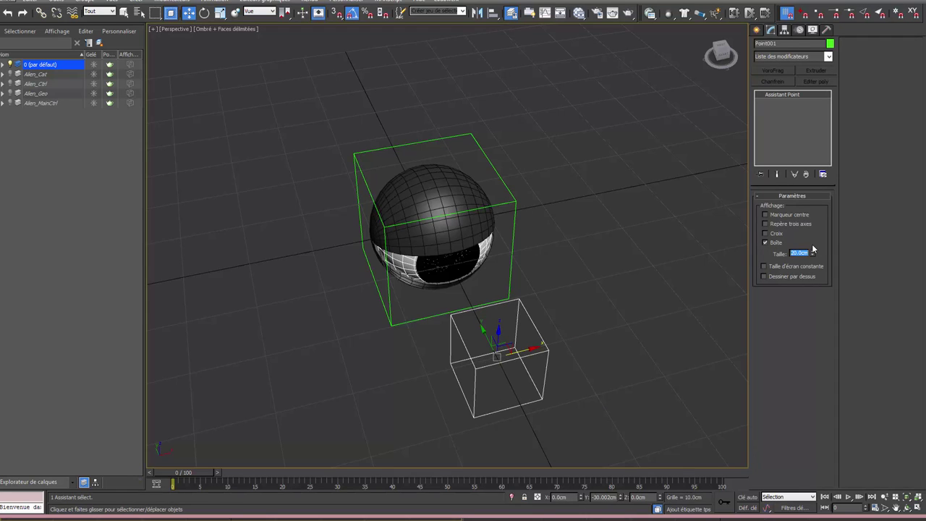
text(5)
key(Return)
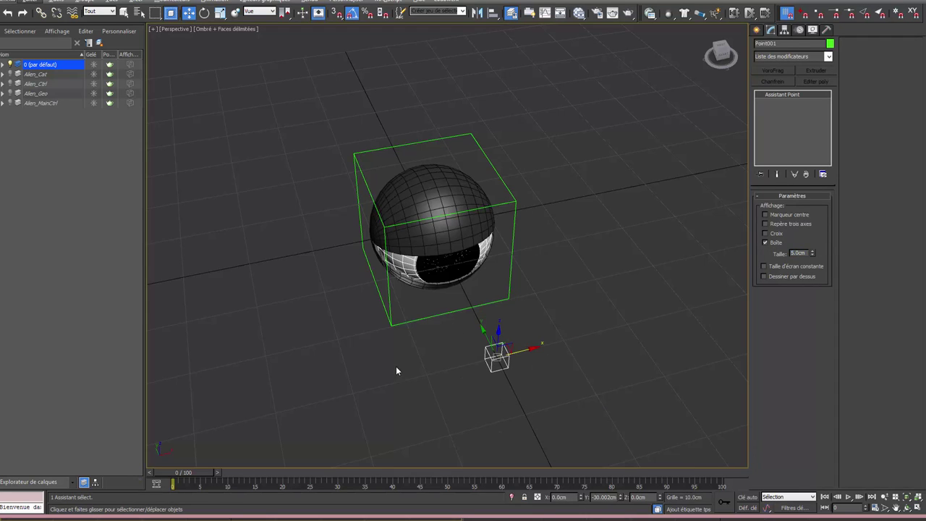
Step: Set Point001's Y position to -30 cm, in front of the eye
alt+middle_drag(396, 366, 481, 343)
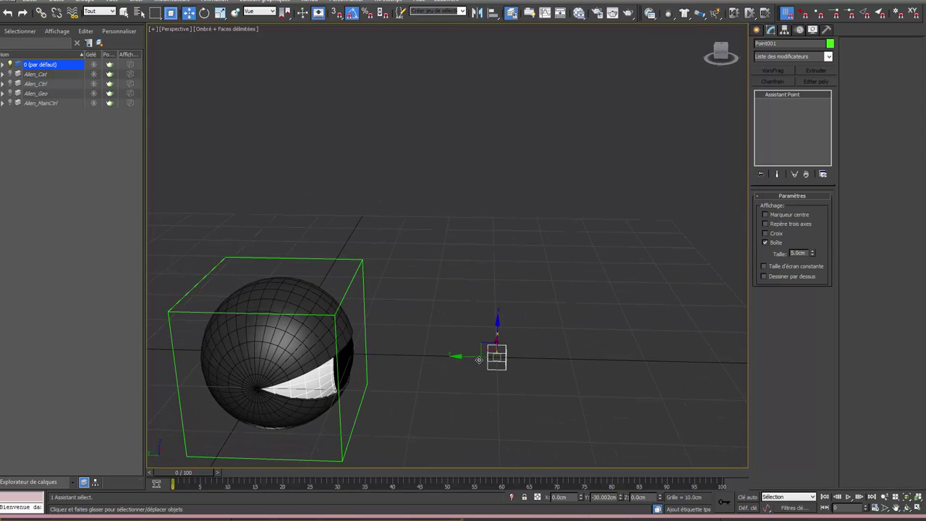
double_click(605, 497)
text(-30)
key(Return)
mouse_move(471, 377)
alt+middle_down()
mouse_move(424, 376)
mouse_move(467, 346)
alt+middle_up()
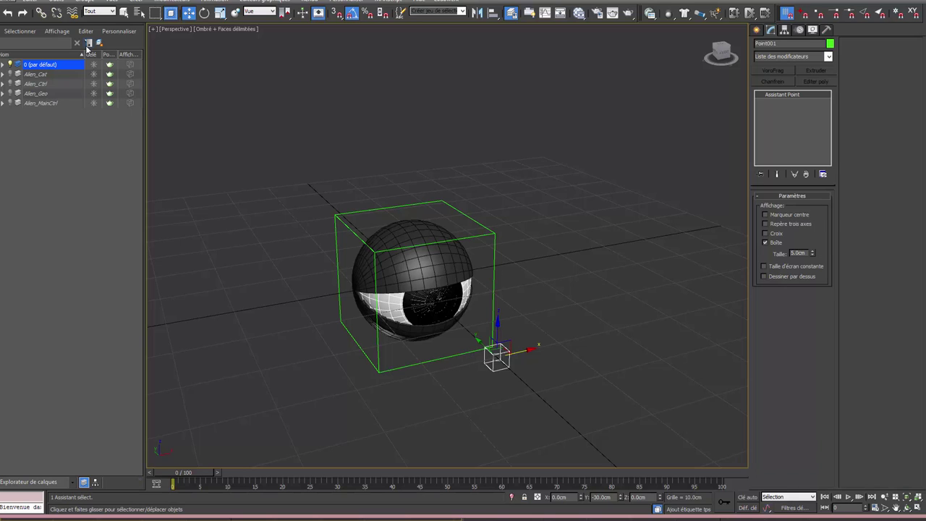
Step: Link Point001 to the Factice001 dummy box, then reselect the dummy
click(41, 13)
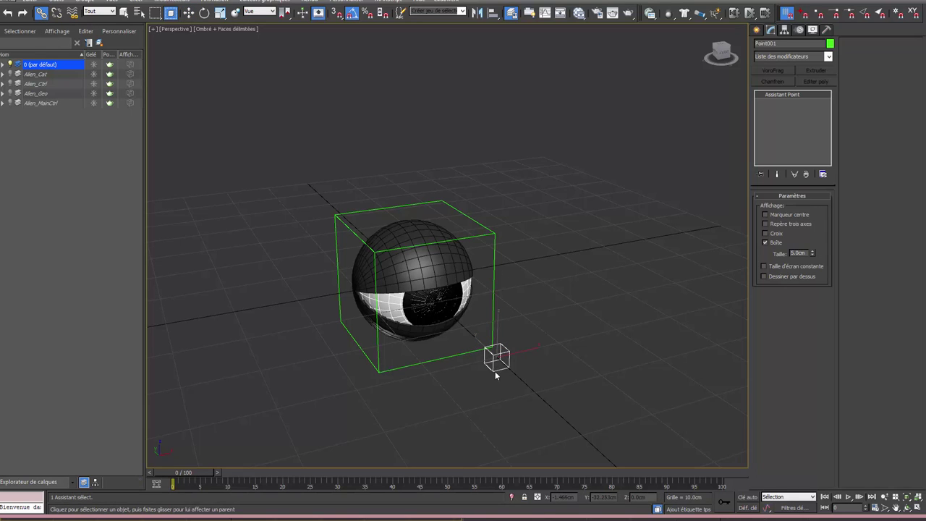
mouse_move(495, 375)
mouse_down()
mouse_move(419, 399)
mouse_move(418, 380)
mouse_up()
middle_drag(413, 394, 404, 386)
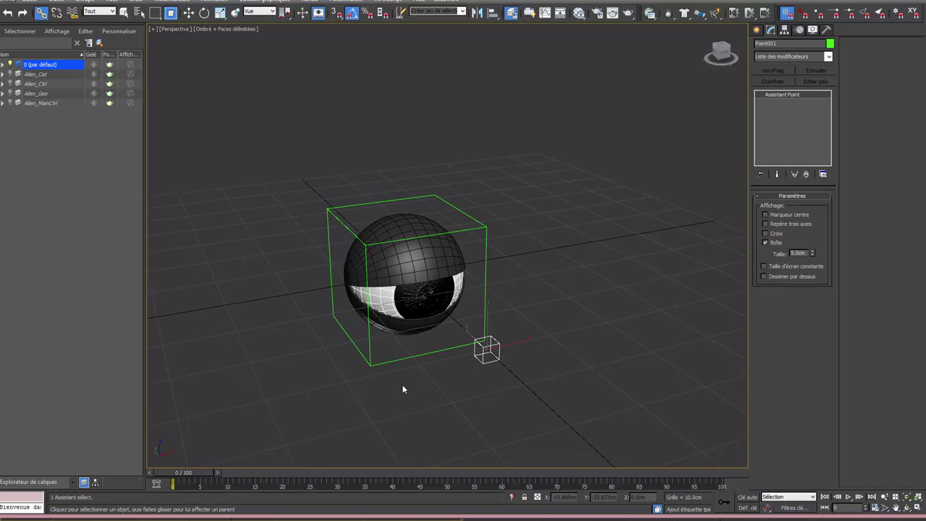
key(F3)
drag(485, 357, 420, 357)
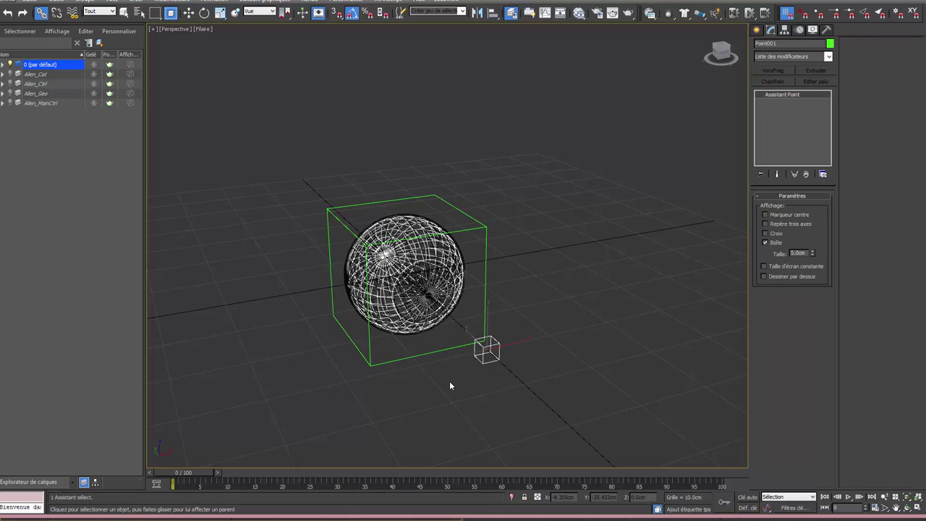
click(450, 381)
key(F3)
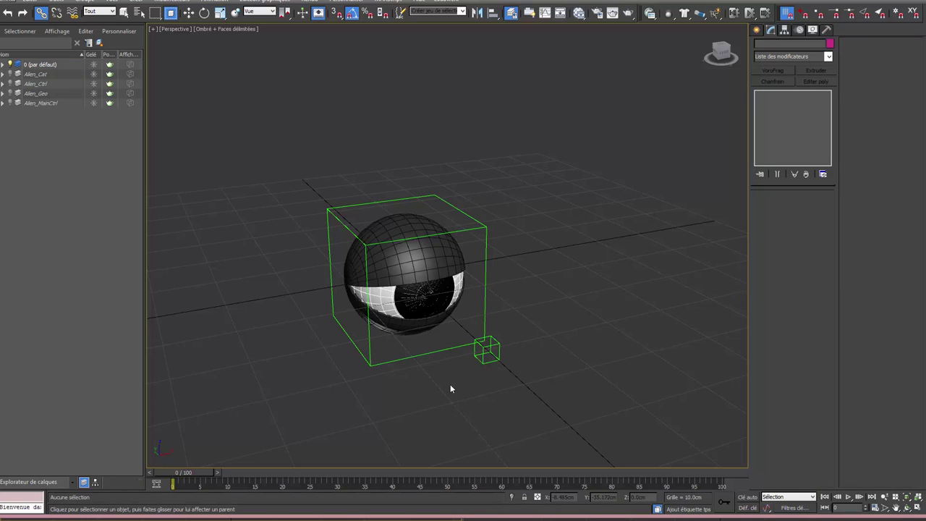
click(441, 350)
Step: Rotate the Factice001 dummy to test that the linked eye follows
right_click(442, 349)
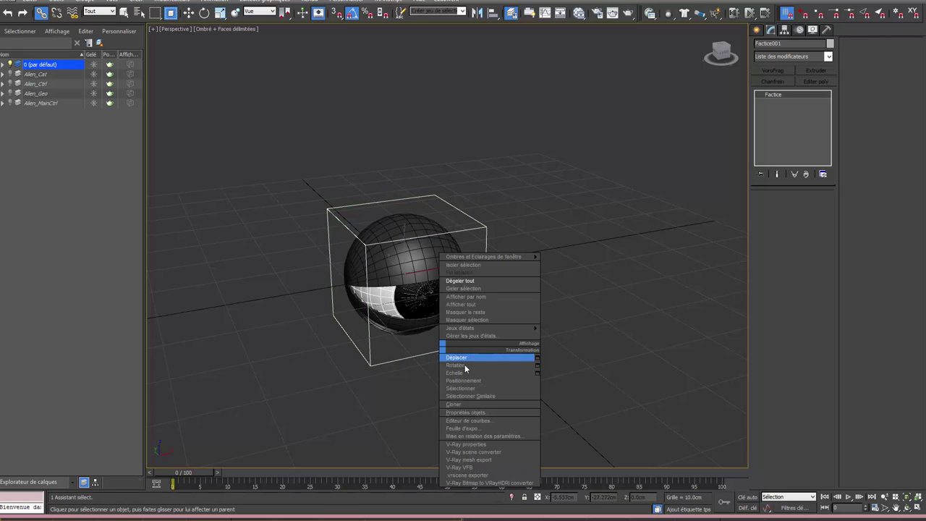
click(465, 364)
mouse_move(402, 275)
mouse_down()
mouse_move(403, 266)
mouse_move(459, 318)
mouse_up()
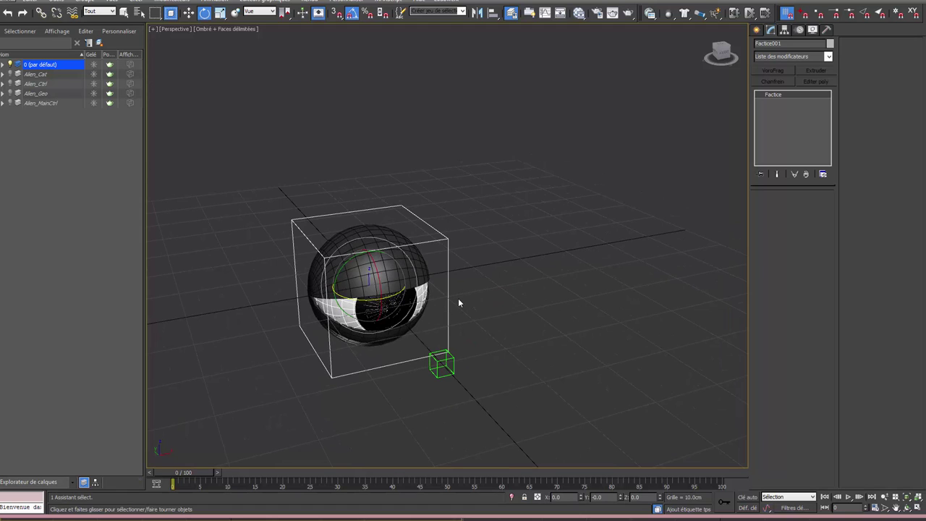
Step: Give Alien_Oeil_Pupille a LookAt constraint targeting Point001
click(391, 308)
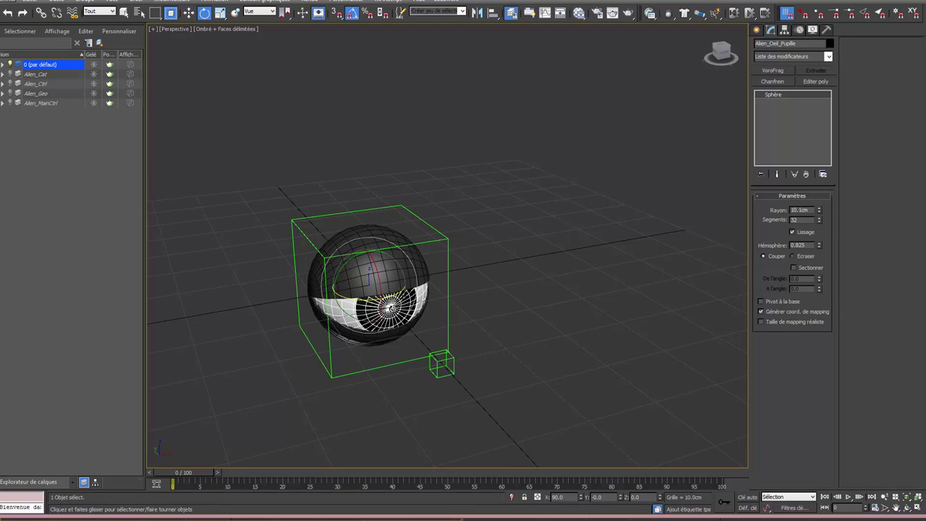
click(214, 2)
mouse_move(228, 49)
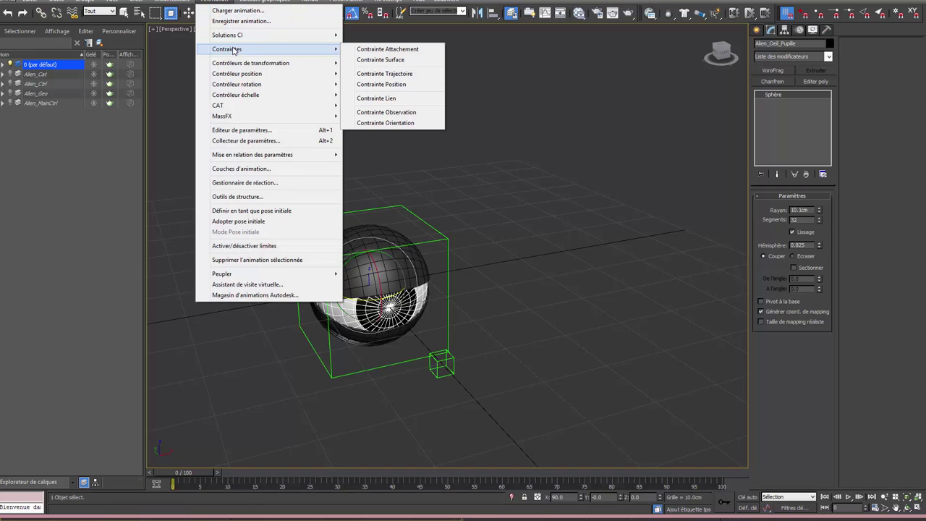
click(397, 113)
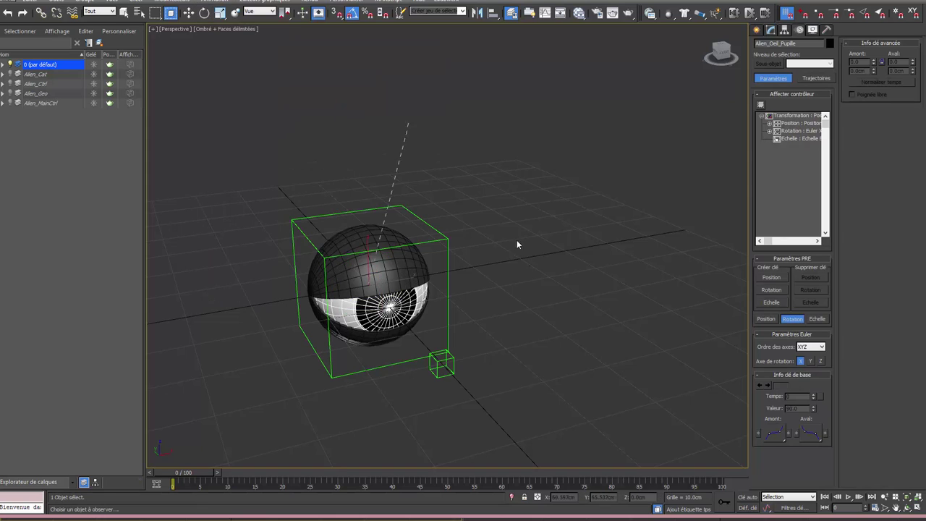
click(452, 358)
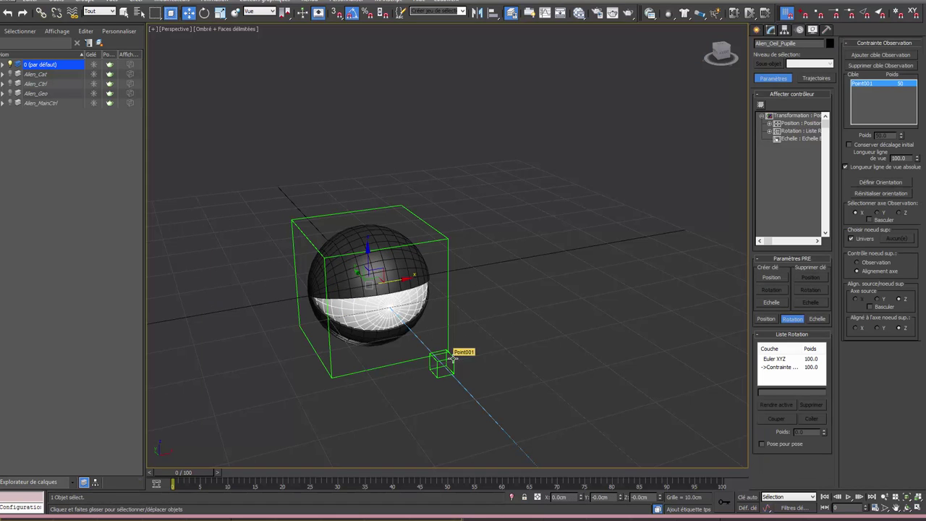
key(F3)
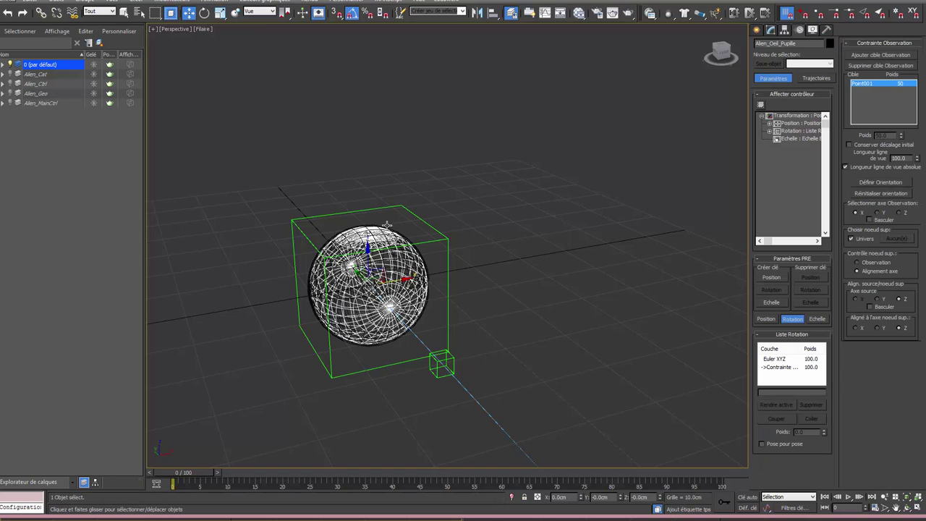
key(F3)
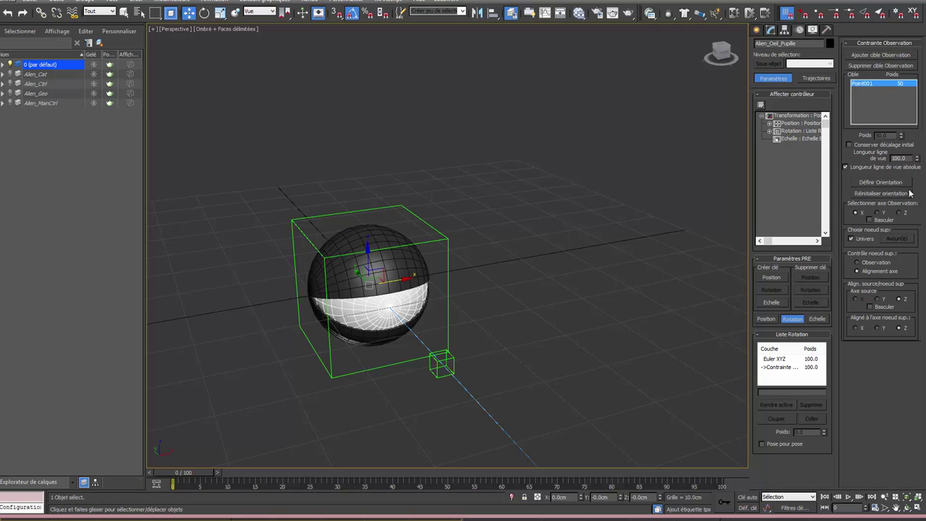
Step: Set the LookAt axis to Y, then test by moving Factice001 and undoing
click(901, 212)
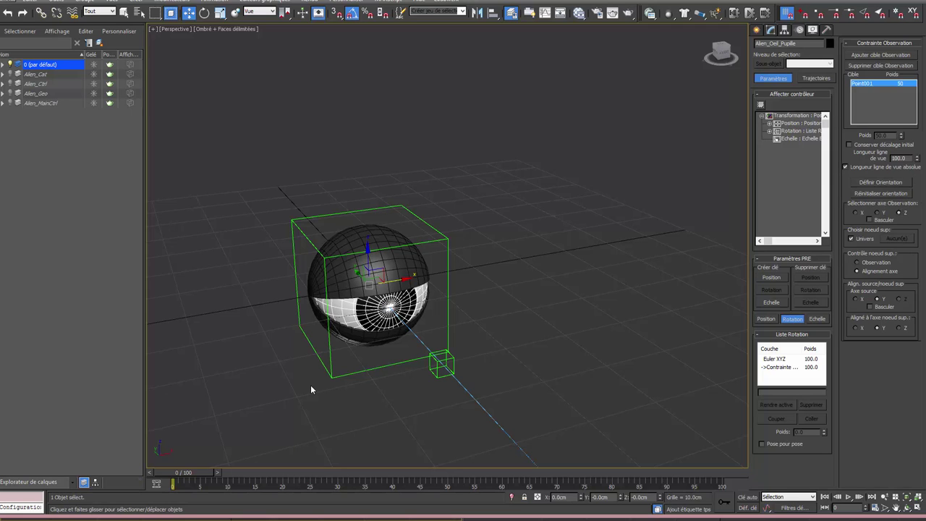
mouse_move(486, 325)
middle_down()
mouse_move(480, 310)
mouse_move(455, 309)
middle_up()
scroll(486, 319, down, 3)
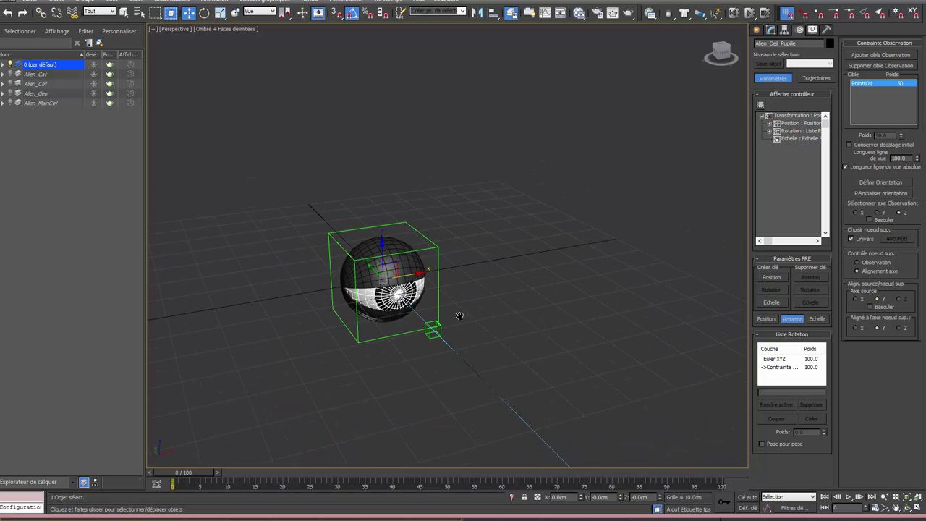
click(327, 236)
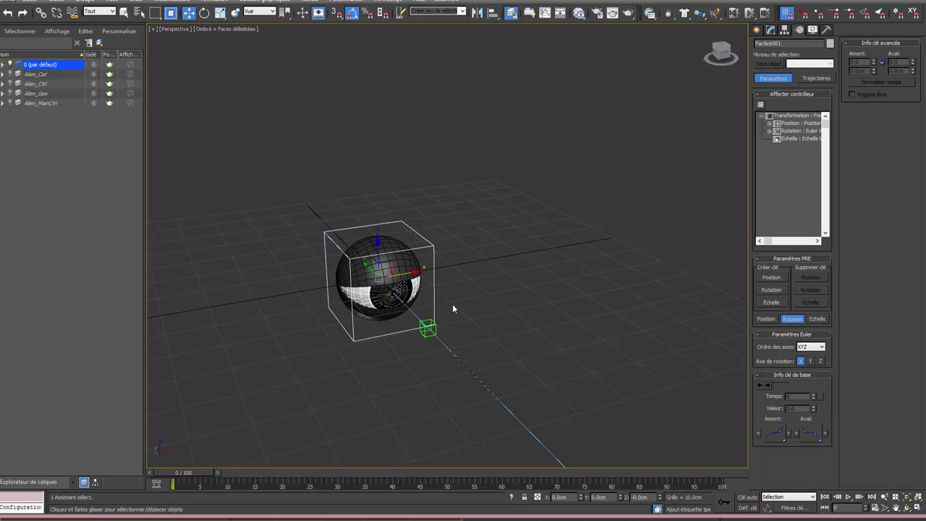
alt+middle_drag(453, 308, 431, 306)
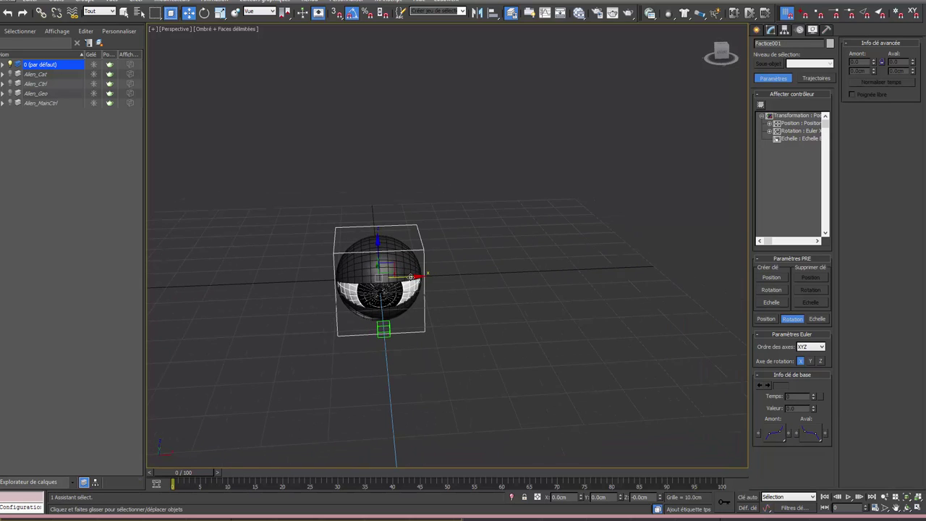
drag(407, 272, 364, 283)
key(ctrl+z)
Step: Turn off Absolute View Length on the pupil and reset the view line length to 0
click(390, 299)
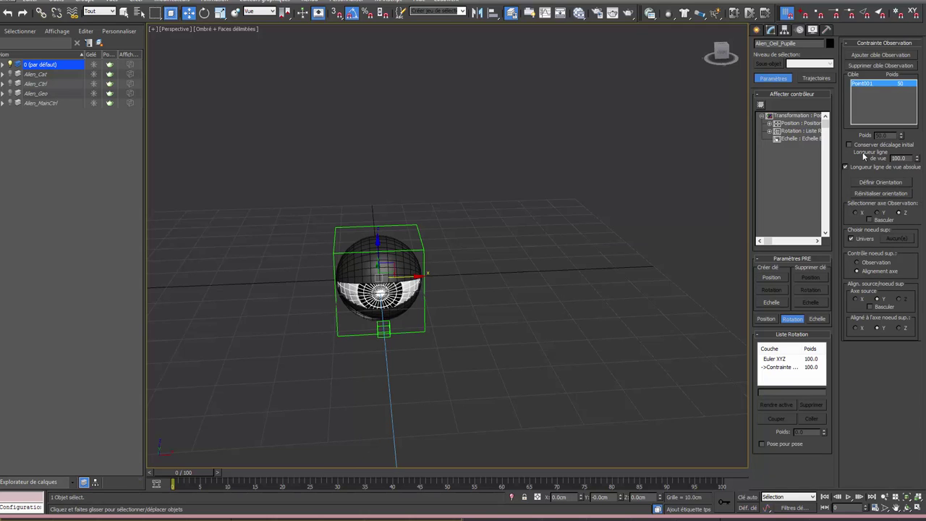
click(903, 171)
alt+middle_drag(494, 310, 409, 367)
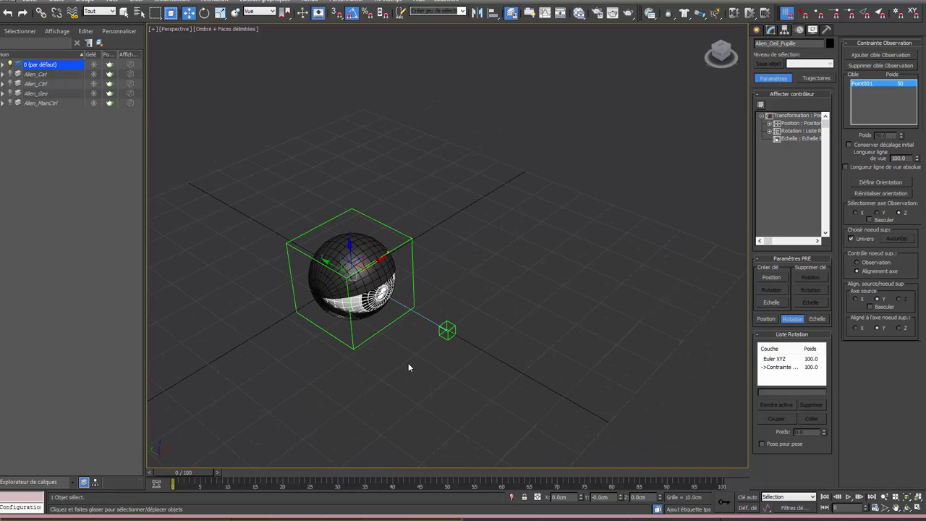
right_click(917, 158)
mouse_move(541, 279)
alt+middle_down()
mouse_move(438, 307)
mouse_move(456, 303)
mouse_move(419, 299)
mouse_move(294, 232)
alt+middle_up()
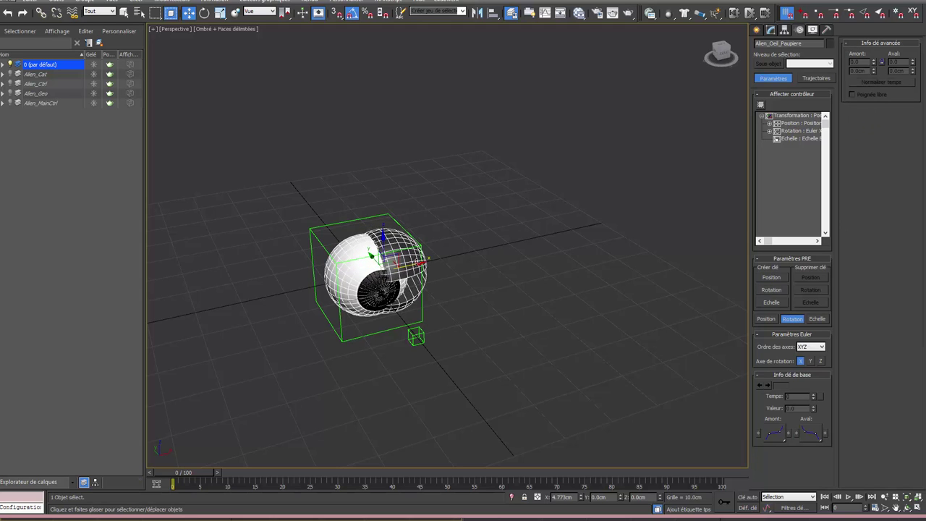
Step: Move the Factice001 eye rig to X 15 cm and select all five rig parts
click(412, 238)
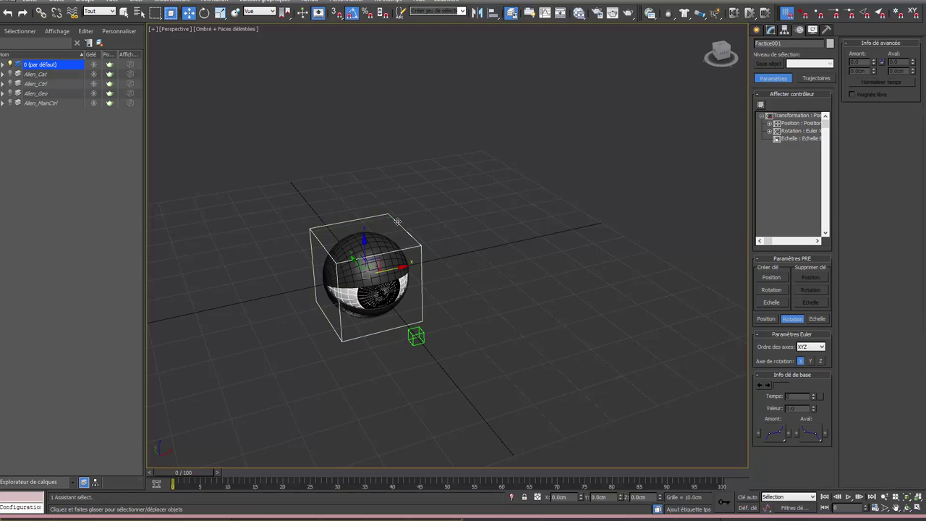
drag(400, 267, 463, 257)
alt+middle_drag(463, 258, 436, 252)
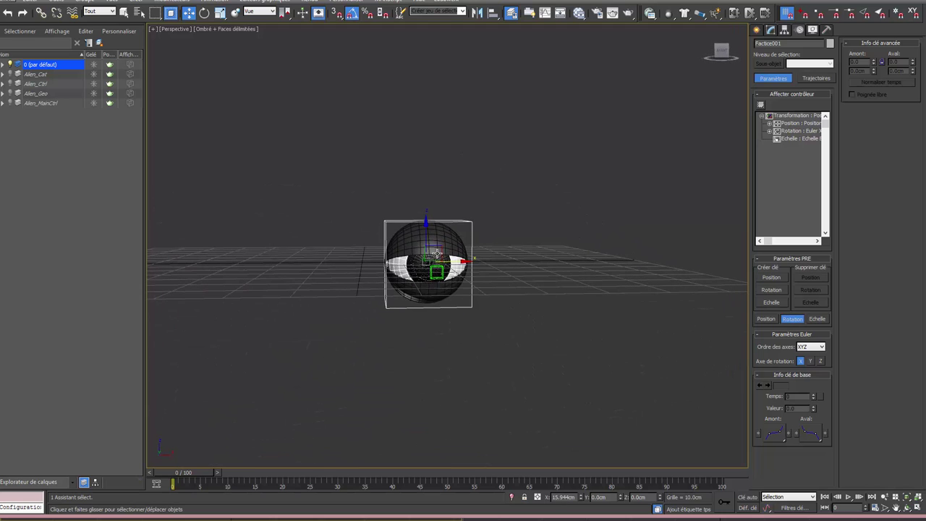
drag(456, 262, 454, 265)
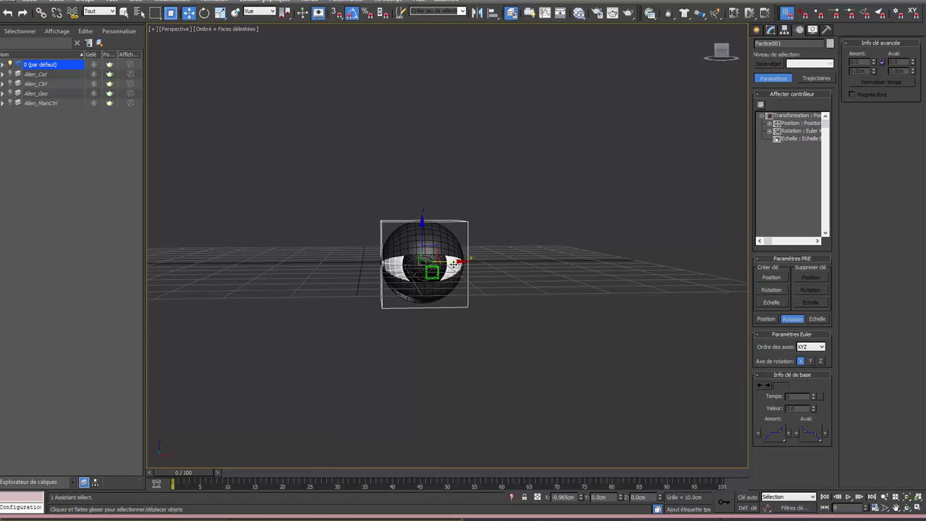
alt+middle_drag(454, 265, 463, 295)
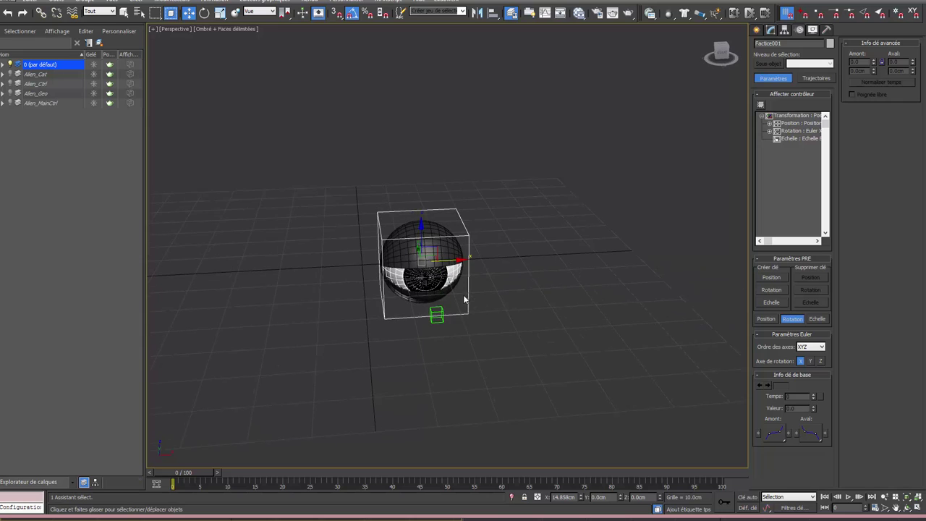
double_click(564, 498)
text(15)
key(Return)
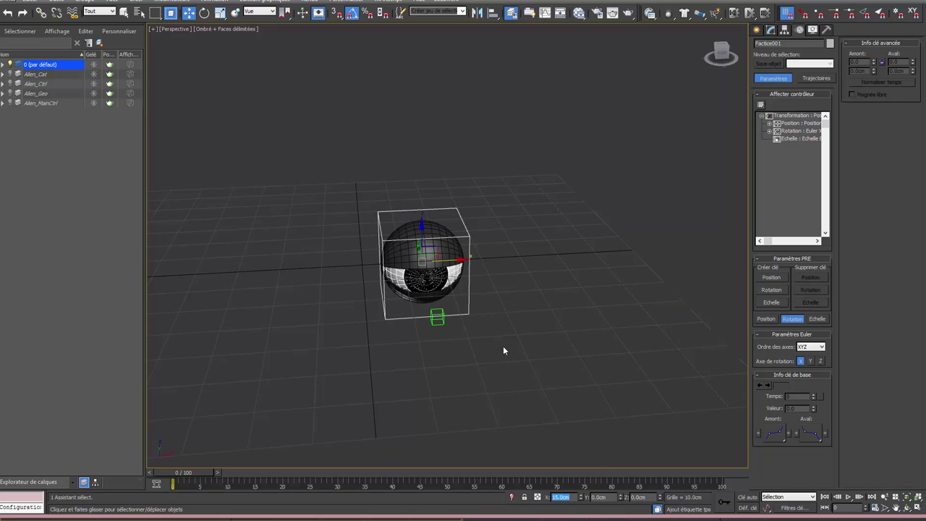
drag(521, 376, 342, 158)
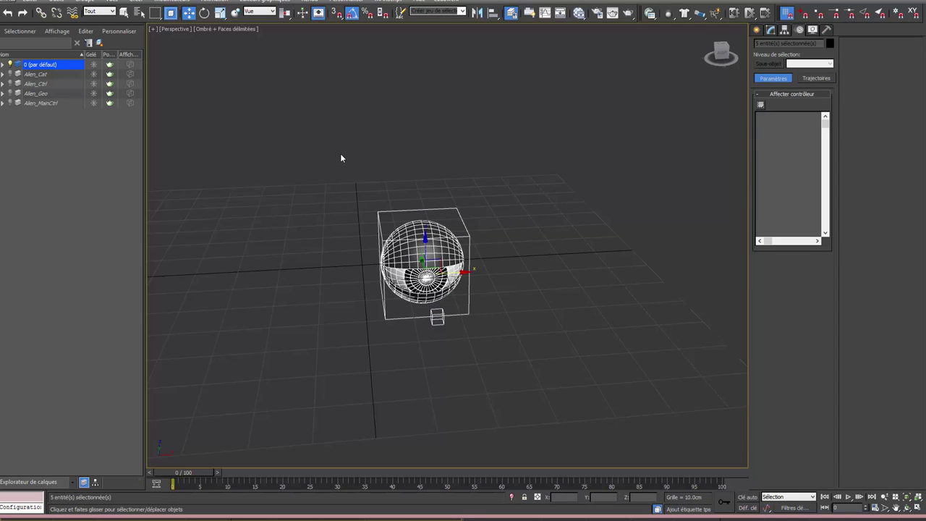
Step: Clone the eye rig as a Copy and place it at X -15 cm
shift+drag(462, 271, 357, 276)
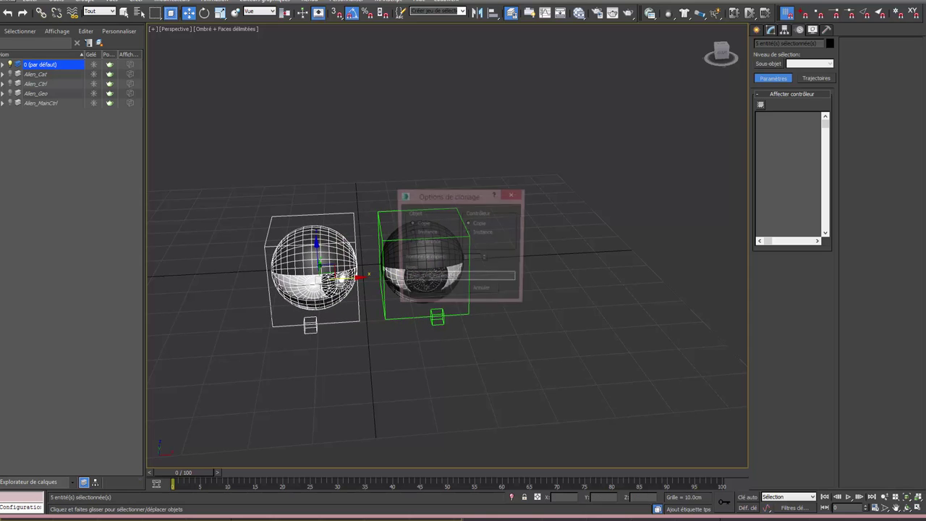
click(424, 292)
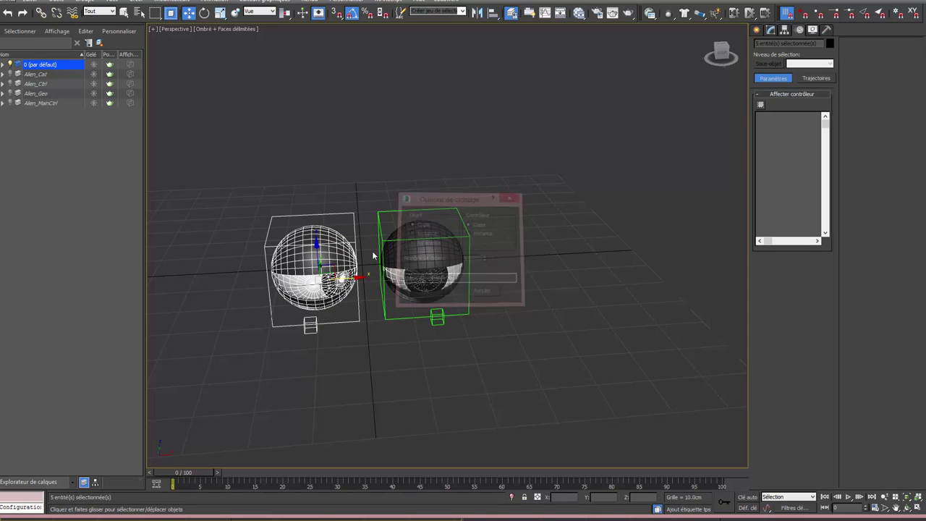
click(355, 226)
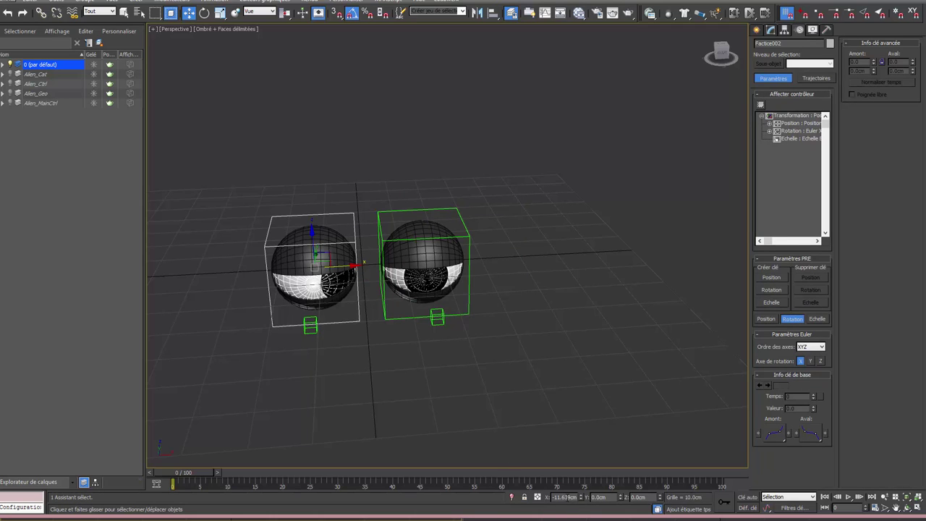
click(569, 497)
text(-15)
key(Return)
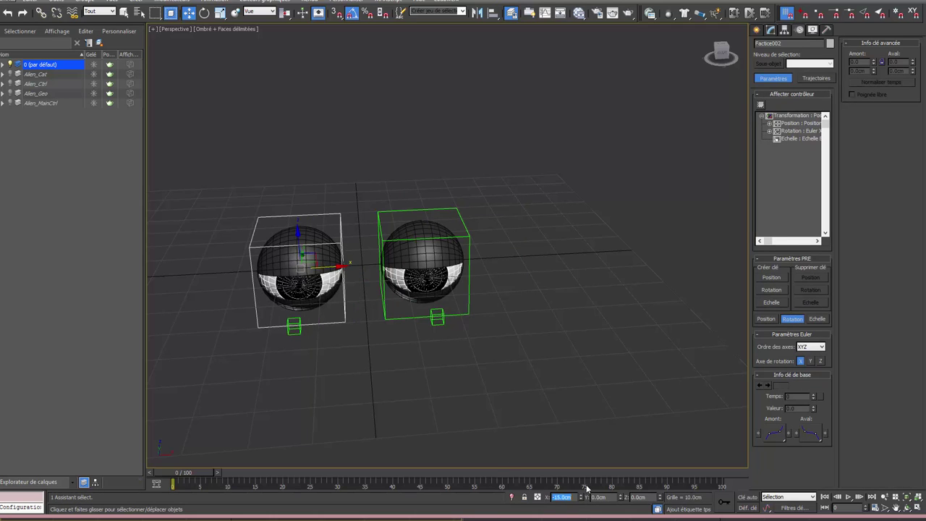
mouse_move(385, 426)
alt+middle_down()
mouse_move(368, 361)
mouse_move(393, 355)
mouse_move(408, 382)
alt+middle_up()
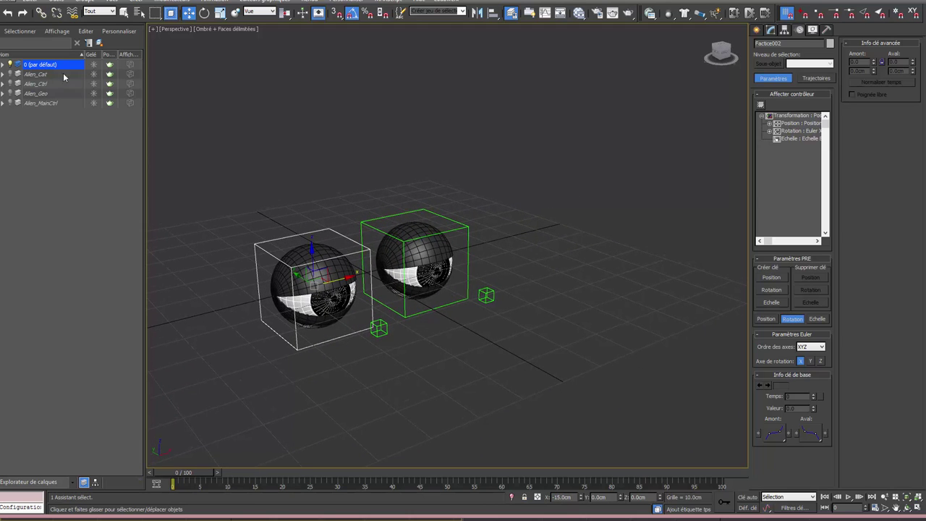
Step: Expand layer 0 to list both eyes' objects and bring up the Helpers creation options
click(3, 65)
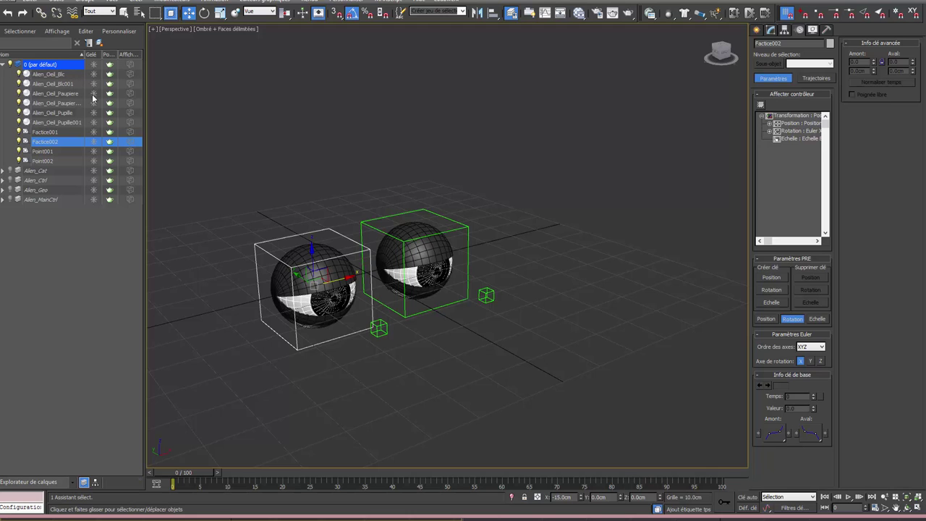
alt+middle_drag(490, 337, 447, 347)
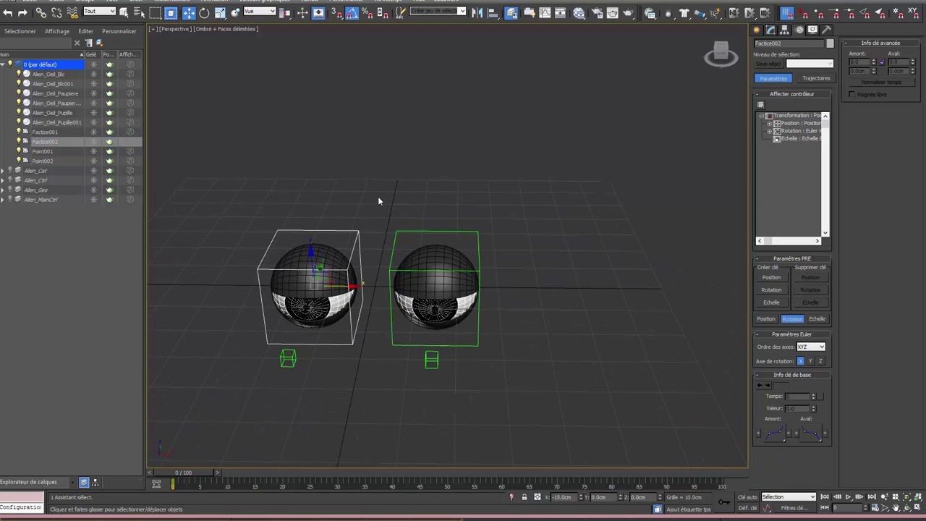
drag(486, 423, 503, 427)
mouse_move(465, 377)
alt+middle_down()
mouse_move(478, 375)
mouse_move(465, 365)
mouse_move(475, 373)
alt+middle_up()
click(758, 30)
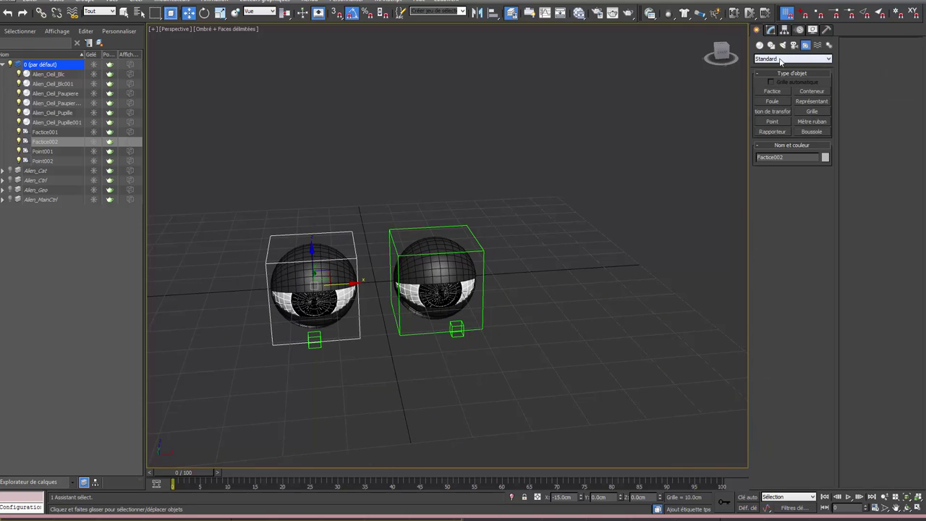
Step: Create Point003 between the eyes and reset its X and Y positions to 0
click(785, 125)
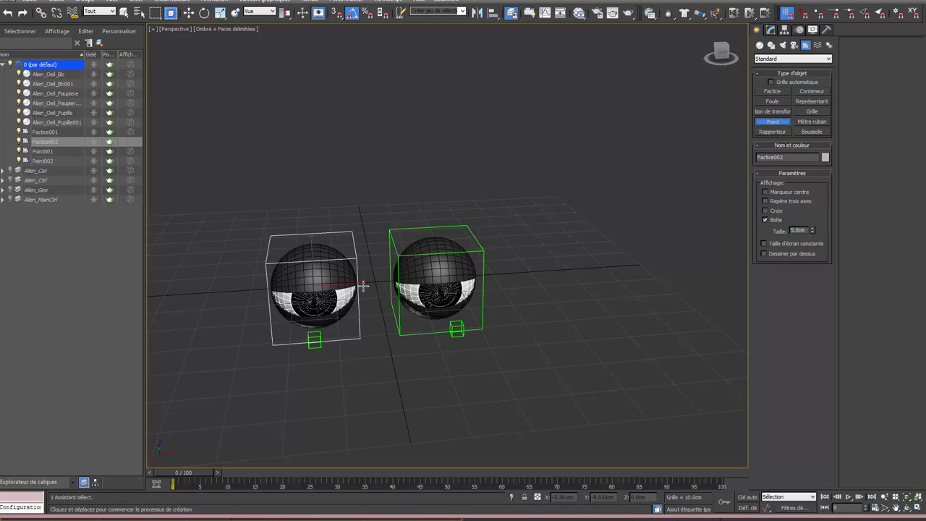
click(374, 262)
drag(374, 262, 372, 269)
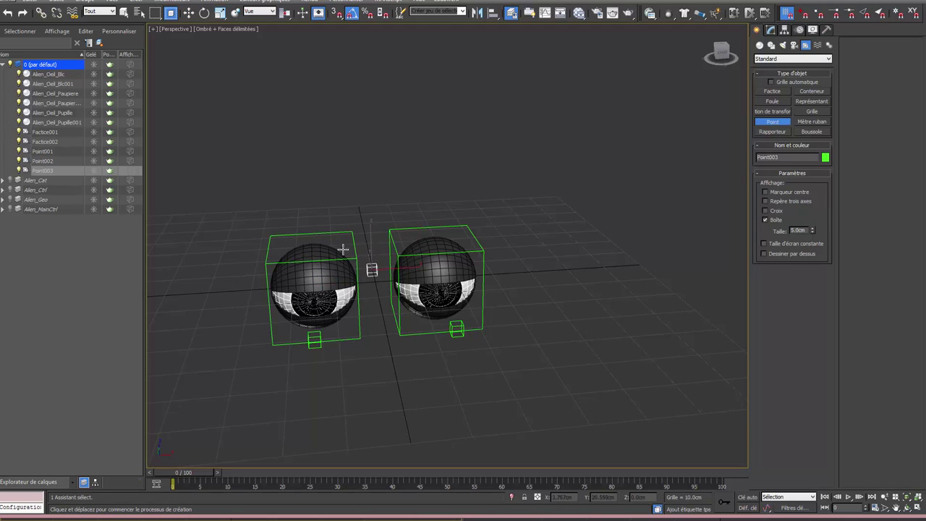
key(w)
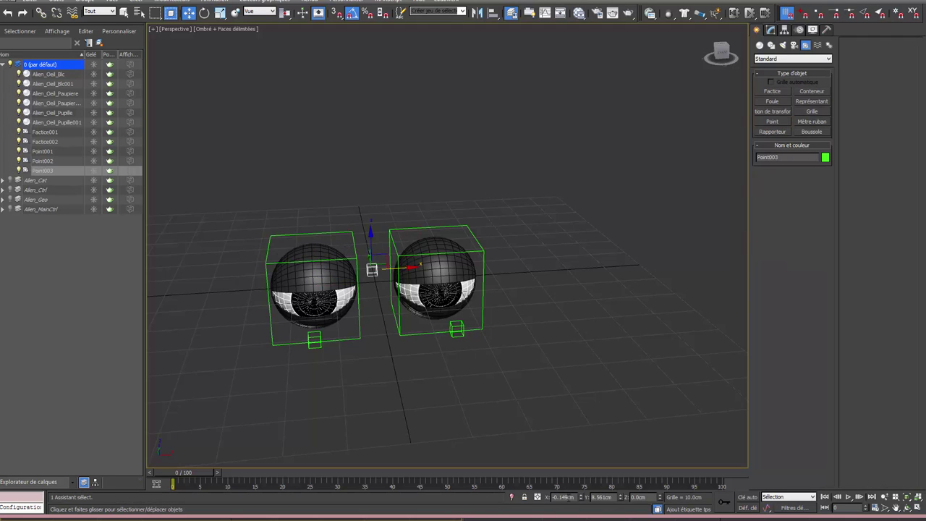
right_click(581, 498)
right_click(621, 497)
Step: Show Point003 as a cross only and adjust its display size down
click(770, 30)
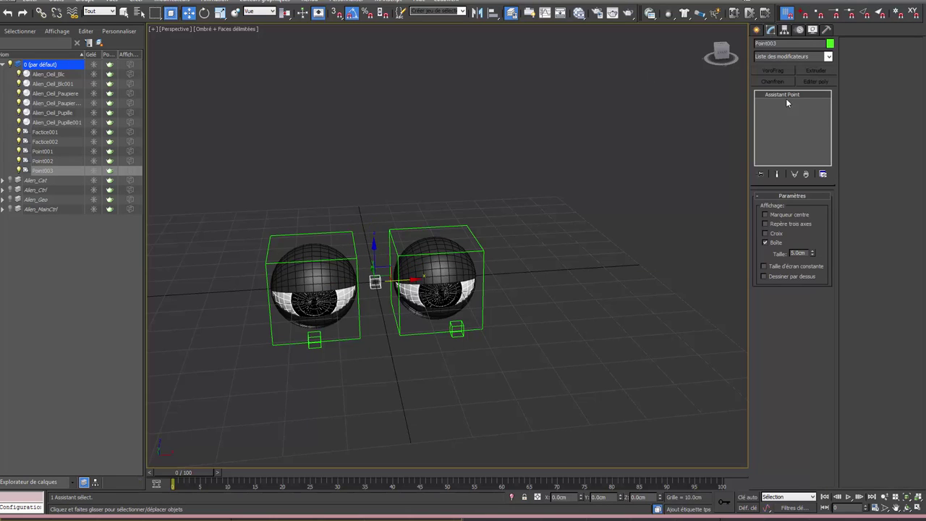
click(772, 236)
click(771, 244)
drag(814, 253, 825, 192)
mouse_move(457, 370)
alt+middle_down()
mouse_move(500, 360)
mouse_move(509, 387)
alt+middle_up()
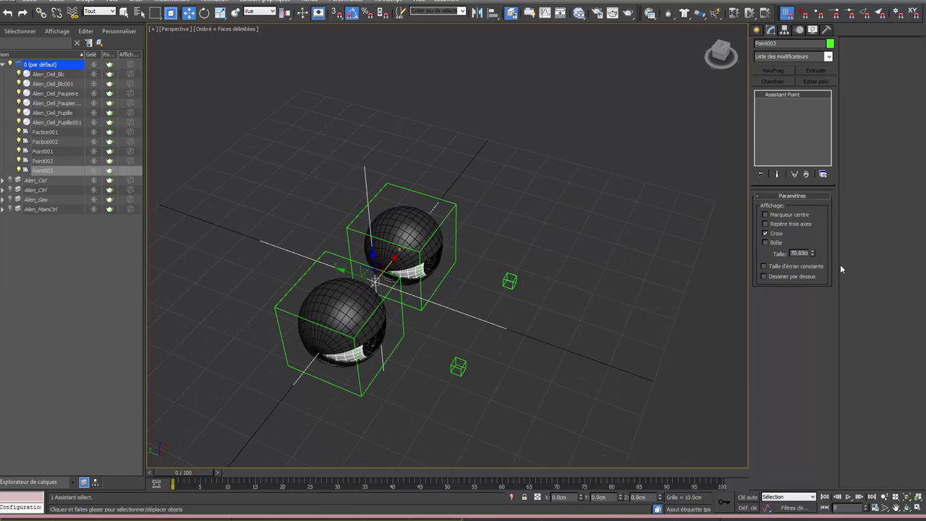
drag(813, 253, 821, 260)
Step: Copy Point003 forward as Point004, displayed as a 10 cm box without cross
click(371, 284)
drag(373, 283, 458, 322)
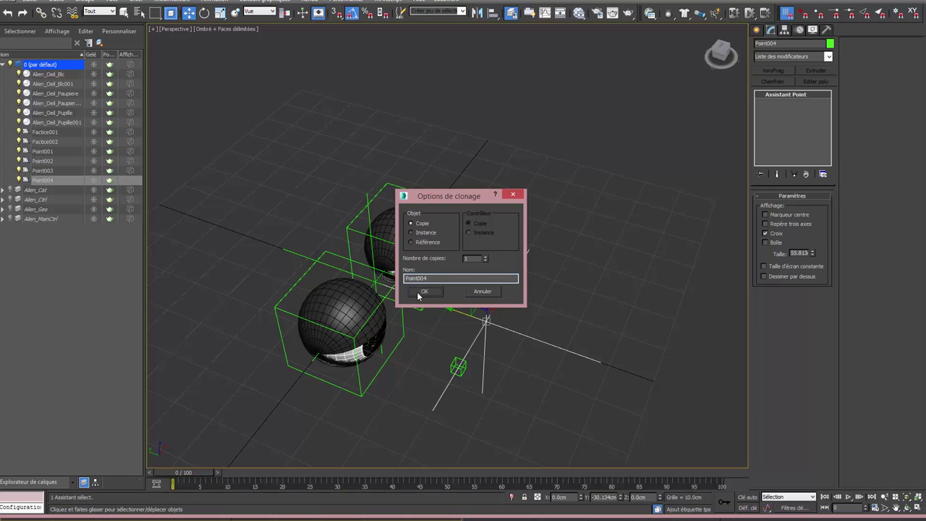
click(419, 293)
click(775, 244)
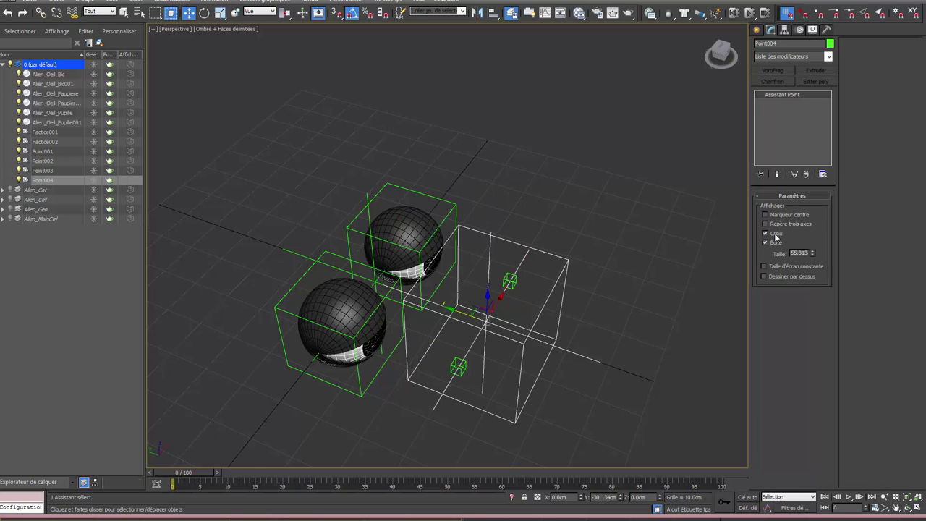
click(776, 234)
text(10)
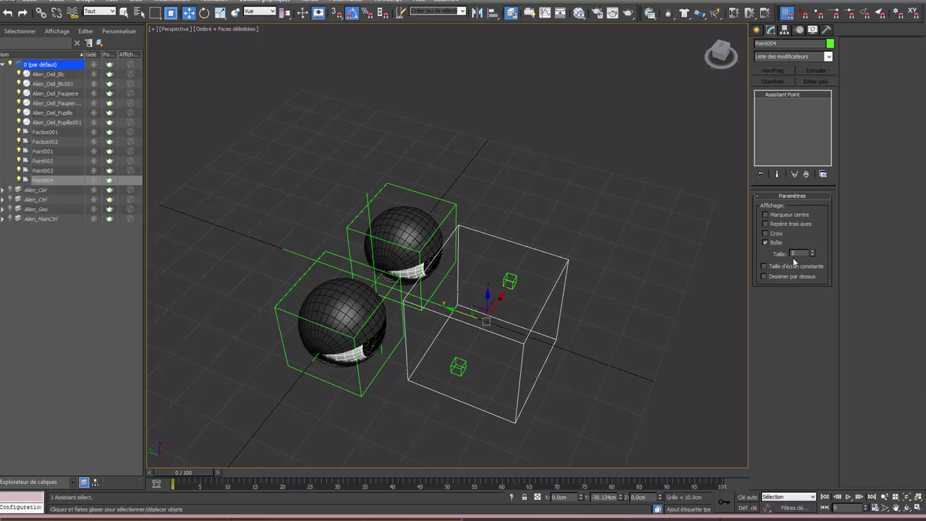
key(Return)
click(604, 271)
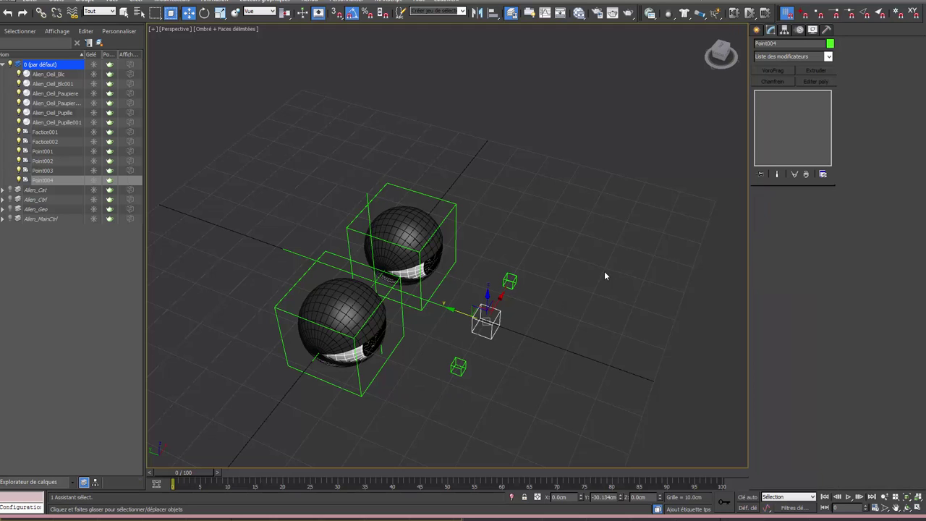
mouse_move(562, 293)
alt+middle_down()
mouse_move(515, 279)
mouse_move(505, 294)
alt+middle_up()
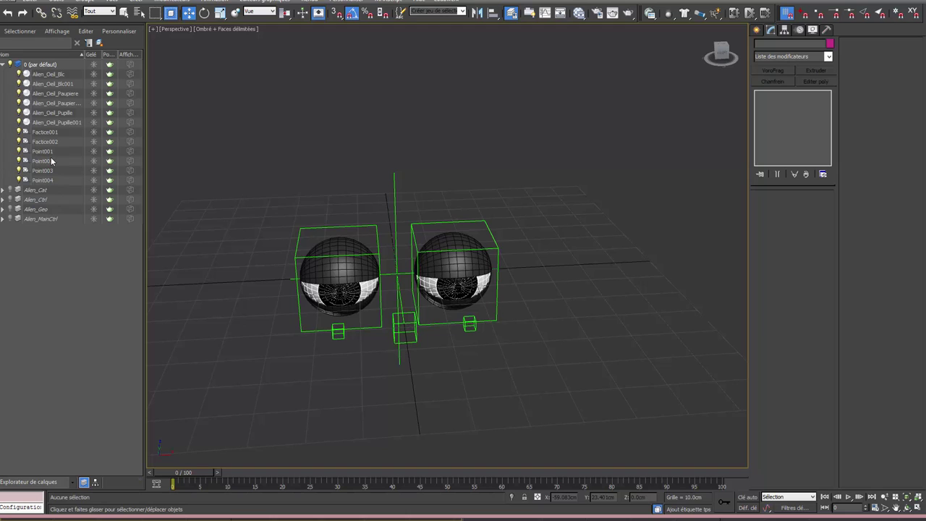
Step: Rename Factice001 through Point004 with the prefix Alien_ using Rename Objects
click(50, 133)
shift+click(48, 180)
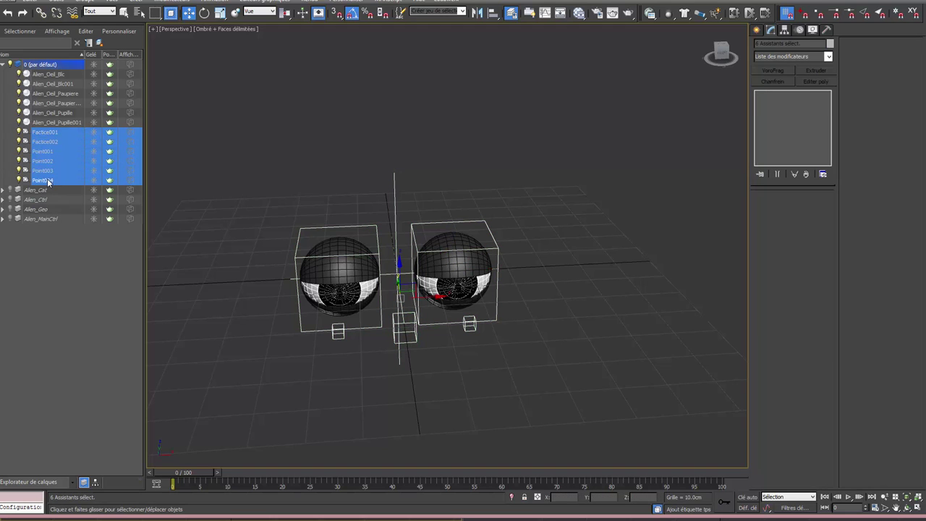
click(56, 3)
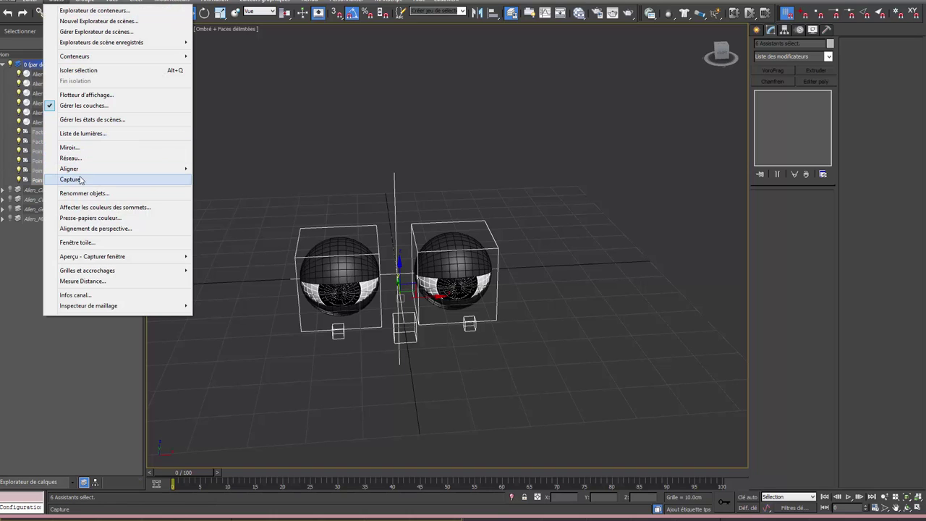
click(98, 194)
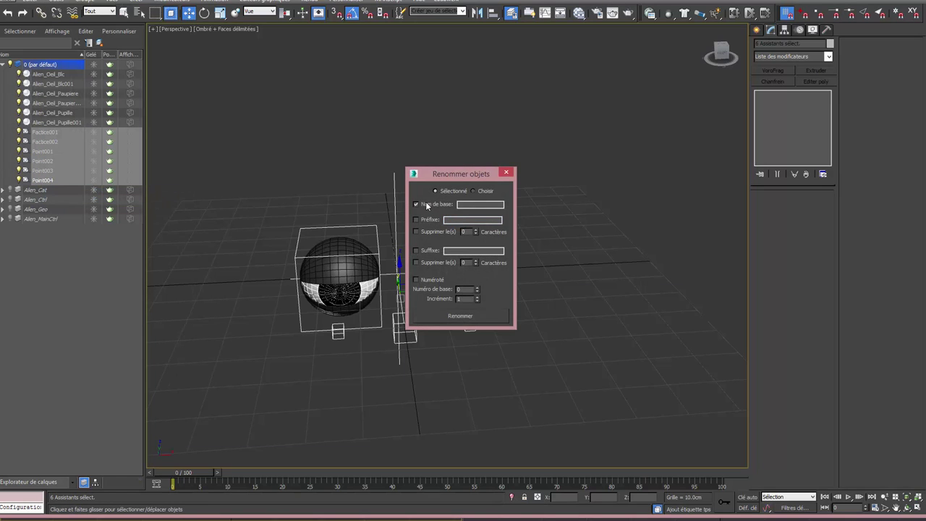
click(416, 219)
click(463, 221)
text(Alien_)
click(458, 316)
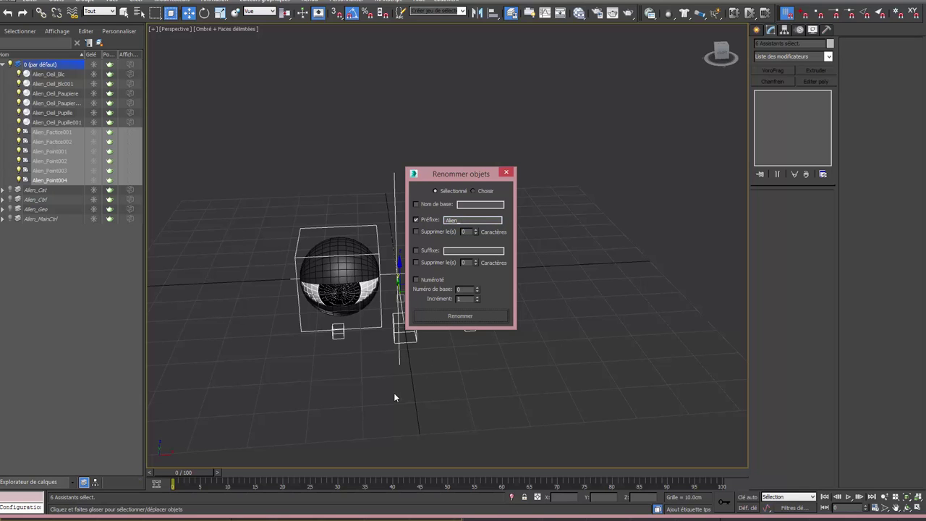
click(506, 172)
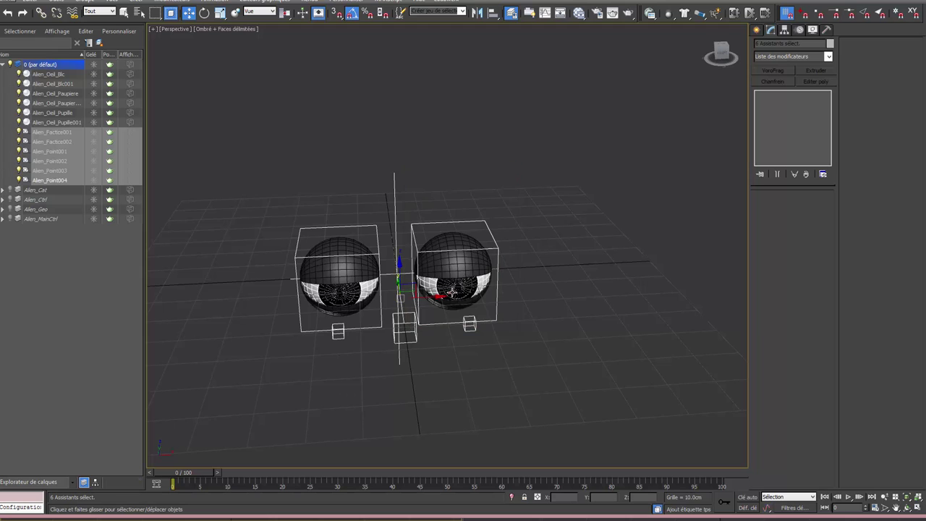
click(441, 361)
alt+middle_drag(442, 343, 456, 350)
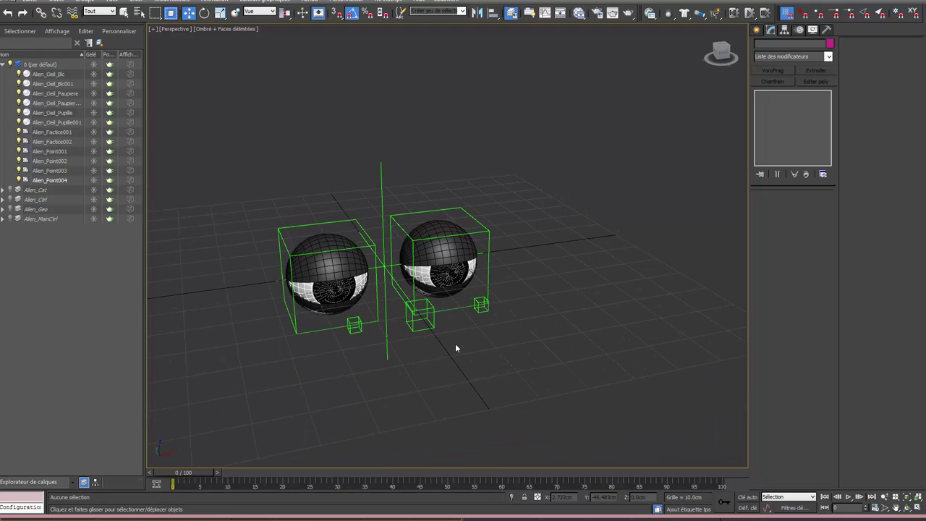
Step: Link both Alien_Factice eye dummies to the central Alien_Point003 cross
click(41, 13)
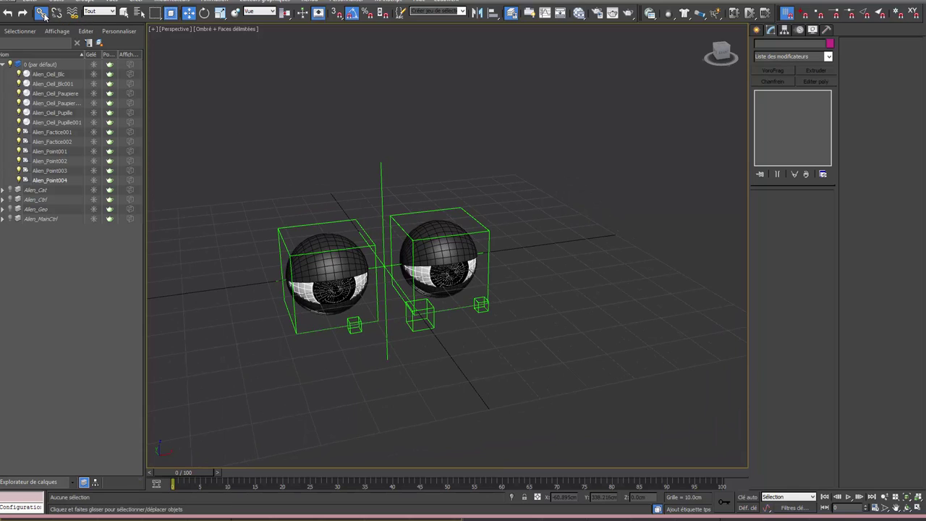
click(362, 227)
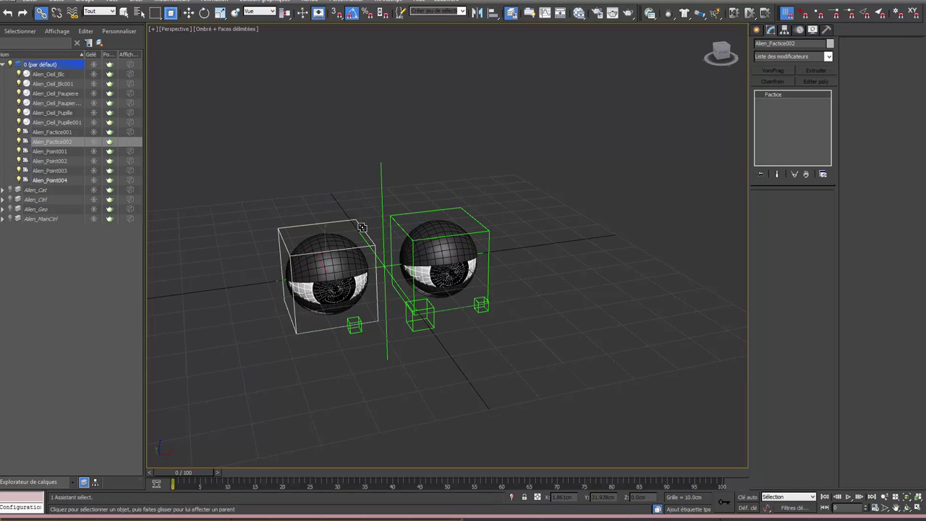
ctrl+click(396, 224)
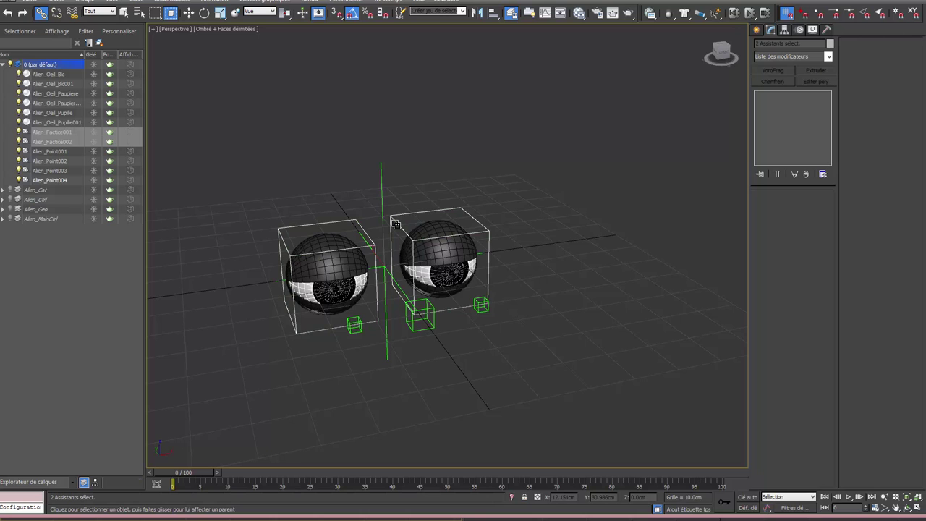
drag(396, 224, 380, 185)
click(380, 184)
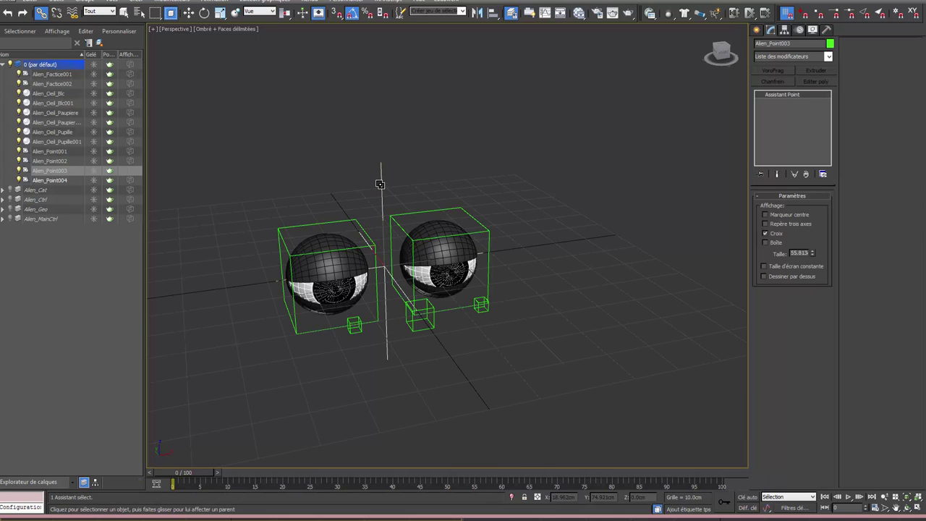
key(F3)
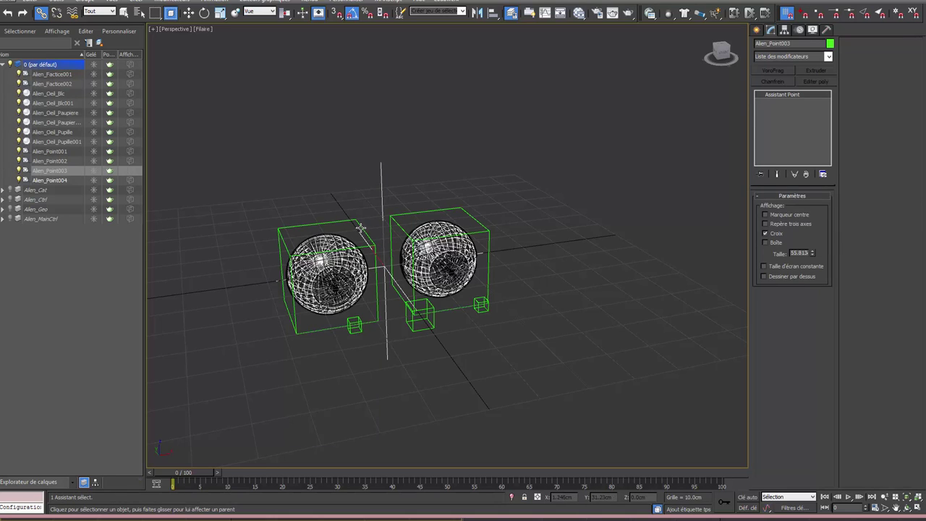
click(376, 229)
ctrl+click(399, 226)
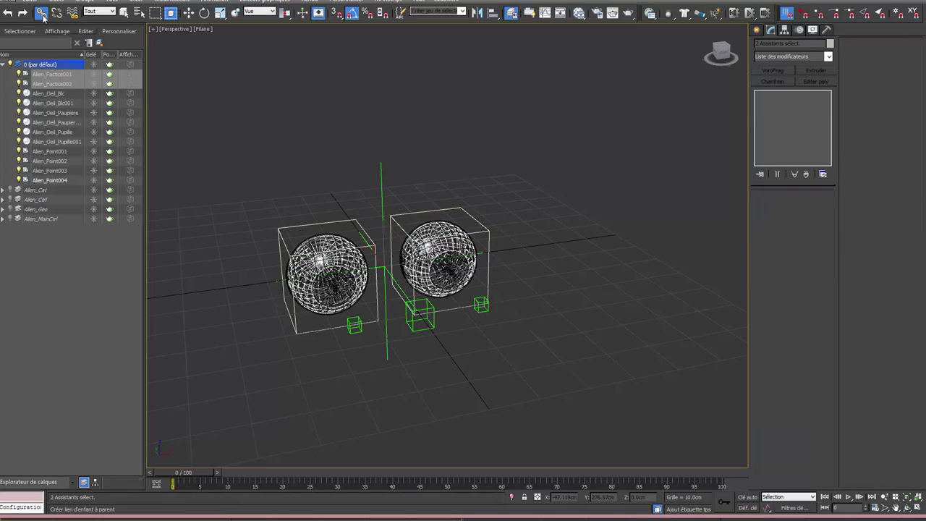
drag(400, 226, 382, 194)
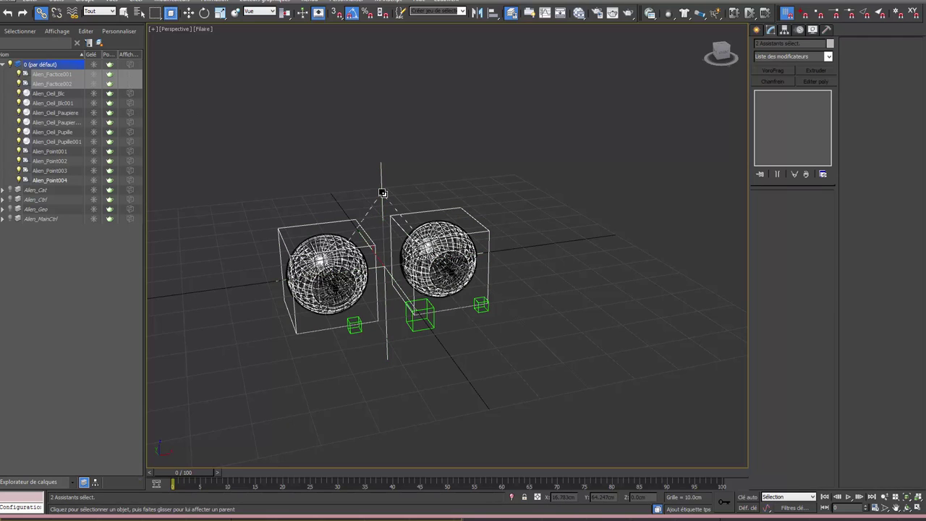
Step: Link Alien_Point001 and Alien_Point002 to Alien_Point004, and Alien_Point004 to Alien_Point003
click(358, 327)
ctrl+click(480, 308)
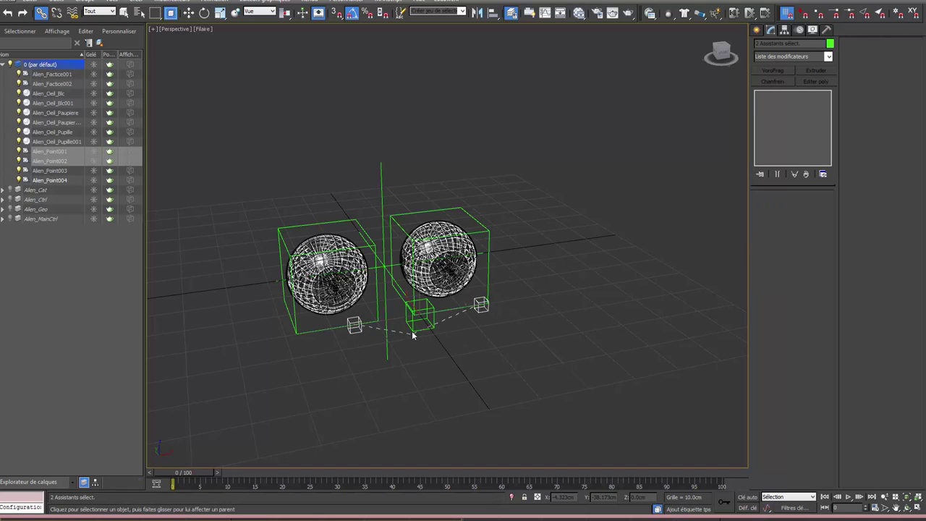
drag(413, 327, 406, 326)
click(412, 320)
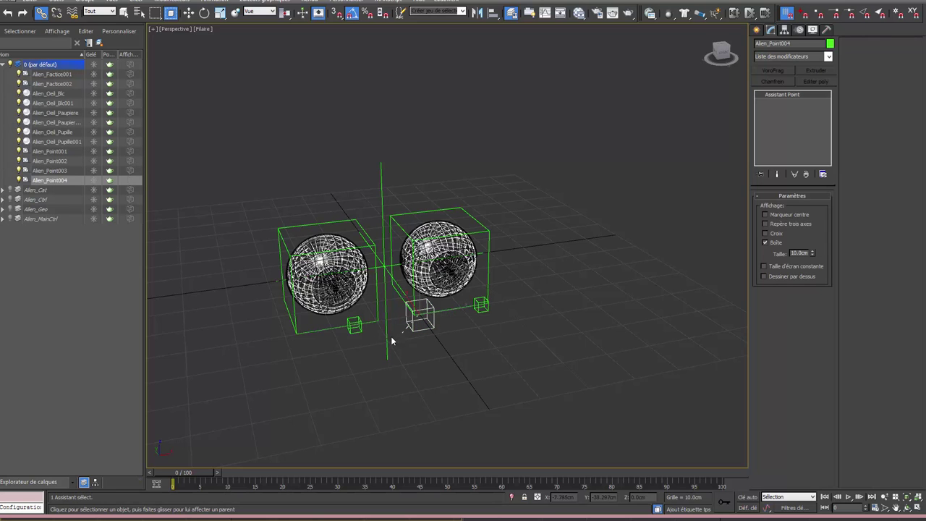
mouse_move(417, 317)
mouse_down()
mouse_move(375, 214)
mouse_move(382, 186)
mouse_up()
click(406, 389)
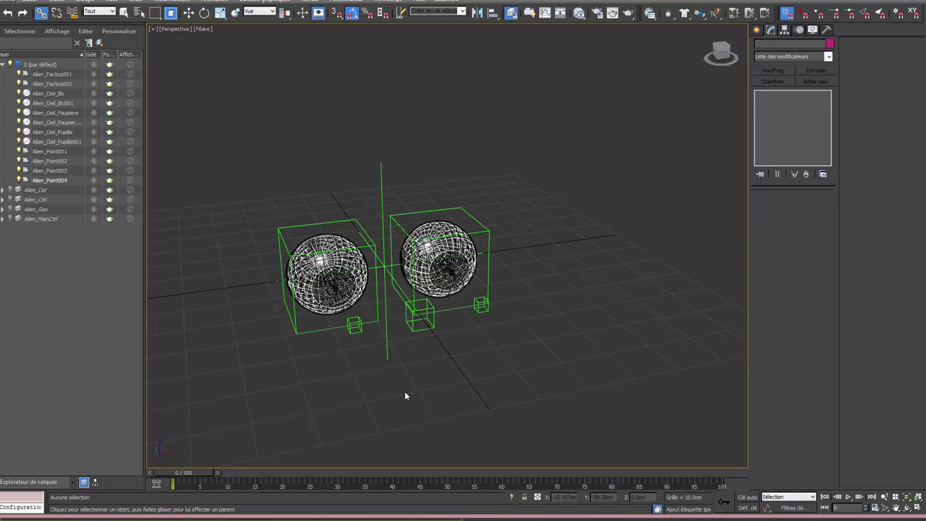
Step: Drag Alien_Point004 in shaded-with-edges view to check that both pupils follow it
key(F3)
right_click(364, 375)
click(373, 385)
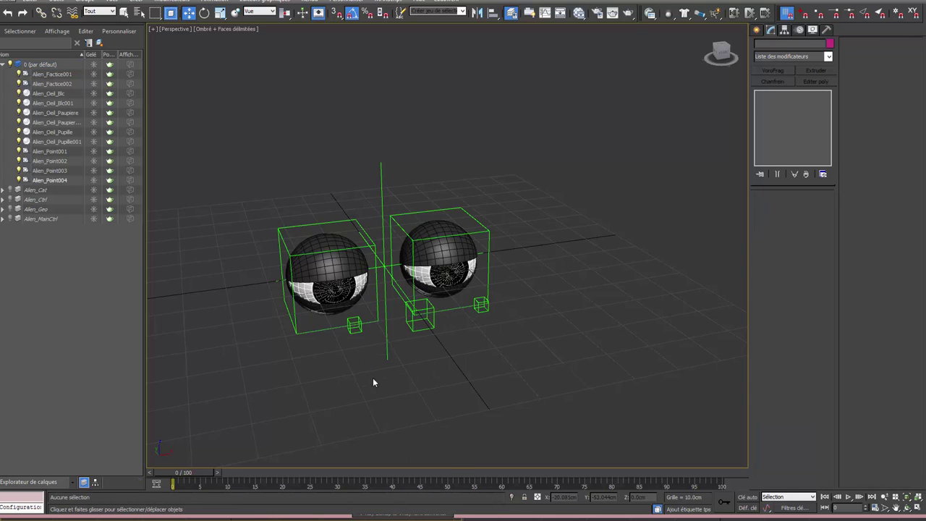
click(412, 323)
mouse_move(425, 313)
mouse_down()
mouse_move(394, 320)
mouse_move(434, 335)
mouse_move(414, 310)
mouse_move(403, 349)
mouse_move(418, 338)
mouse_up()
Step: Turn off edged faces, retest the aim, and cancel so Alien_Point004 returns to X 0, Y -30.134, Z 0
key(F4)
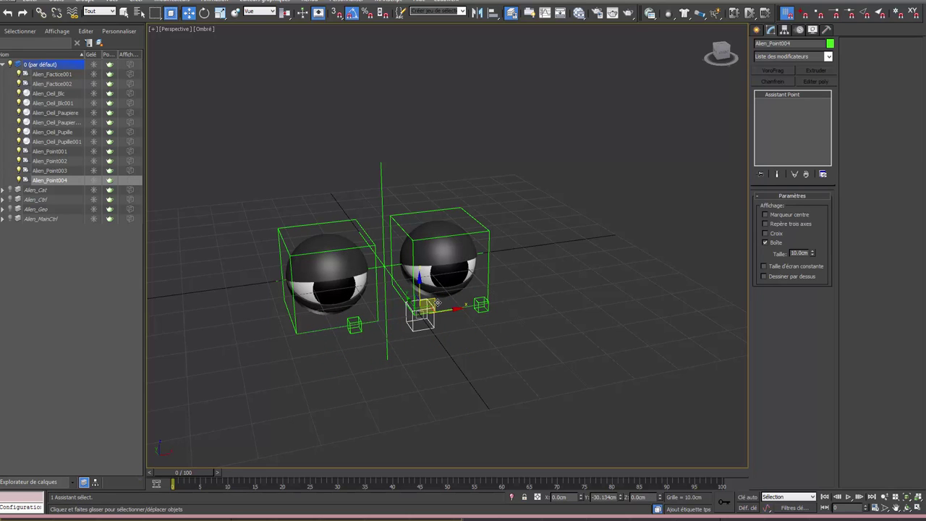
mouse_move(425, 305)
mouse_down()
mouse_move(405, 295)
mouse_move(439, 327)
mouse_move(355, 355)
mouse_move(372, 313)
mouse_move(352, 329)
mouse_move(477, 322)
mouse_move(344, 321)
mouse_move(361, 326)
mouse_move(505, 284)
mouse_up()
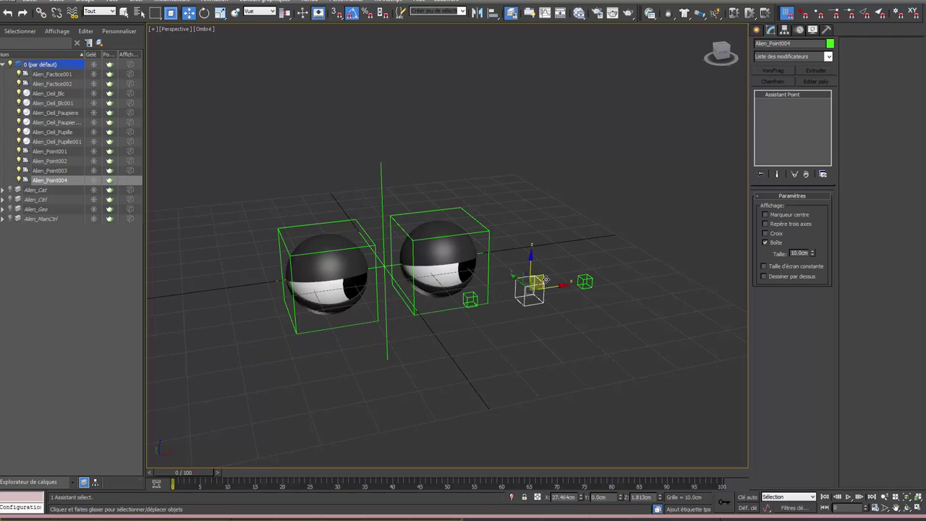
right_click(607, 273)
mouse_move(388, 322)
mouse_down()
mouse_move(405, 329)
mouse_move(499, 307)
mouse_move(445, 322)
mouse_move(460, 328)
mouse_up()
middle_drag(457, 332, 461, 336)
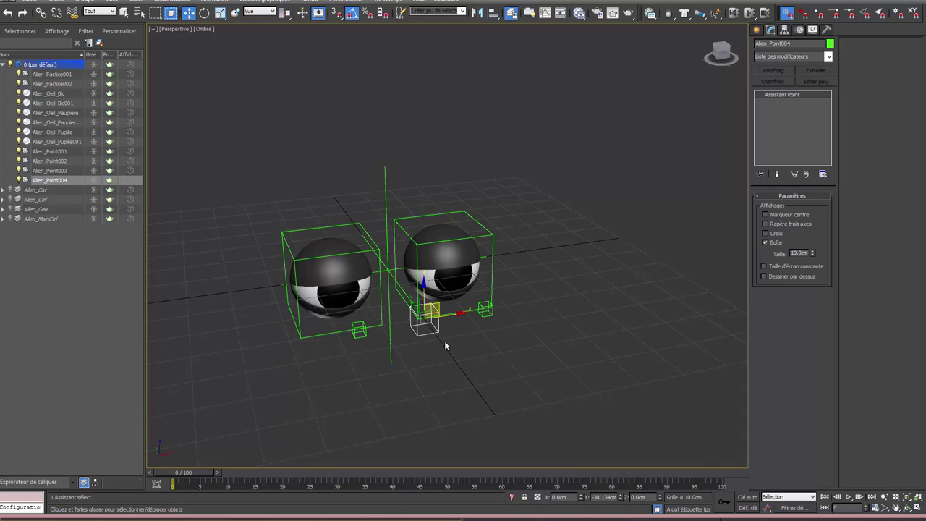
click(387, 189)
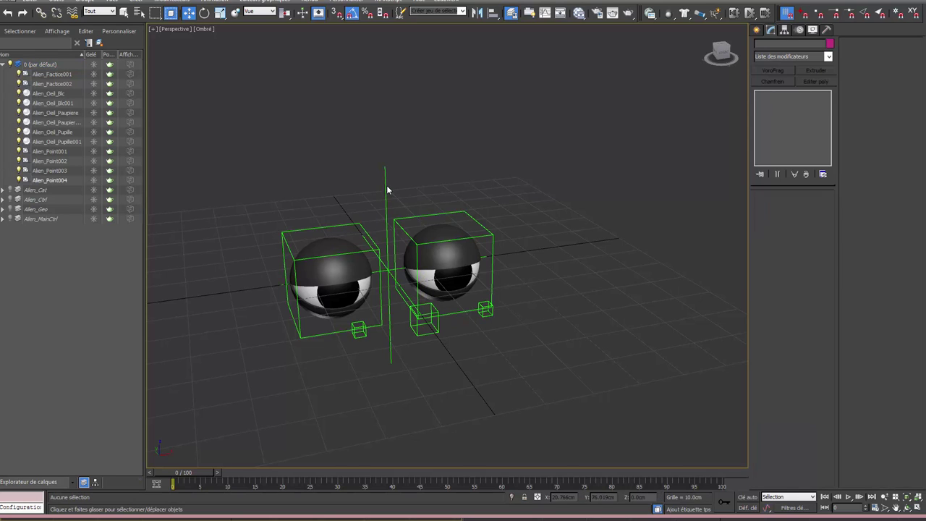
click(384, 191)
Step: Rotate the central Alien_Point003 helper to turn both eyes together
right_click(383, 190)
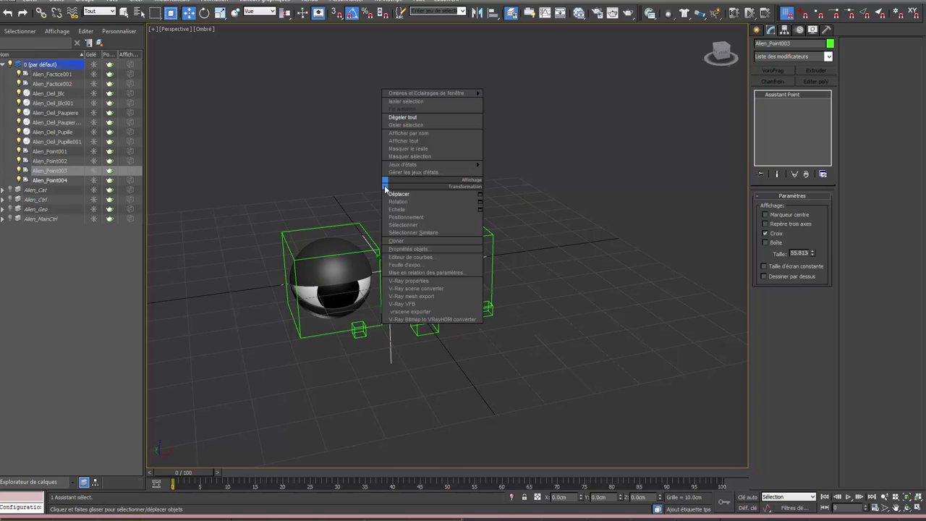
click(400, 201)
mouse_move(383, 247)
mouse_down()
mouse_move(409, 254)
mouse_move(399, 251)
mouse_up()
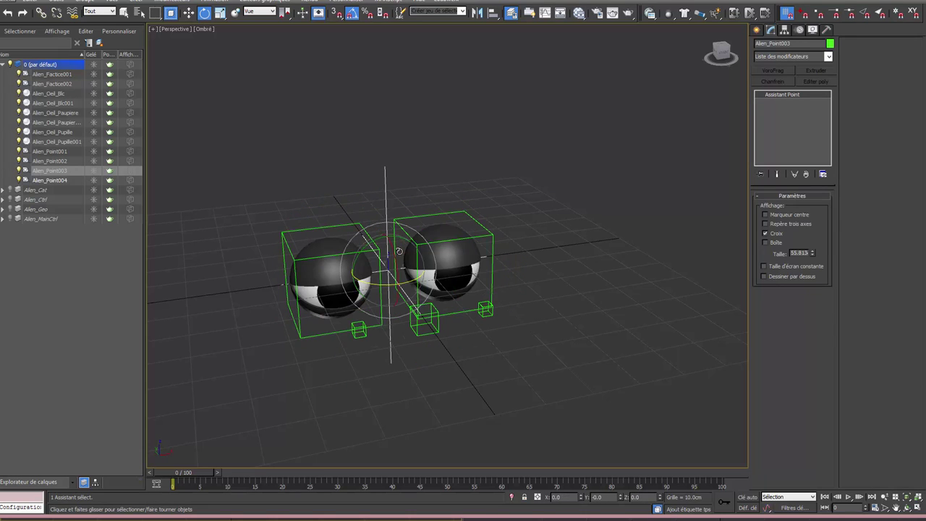
Step: Select Alien_Point001 and test-move it, cancelling so it stays in place
click(358, 331)
ctrl+click(425, 319)
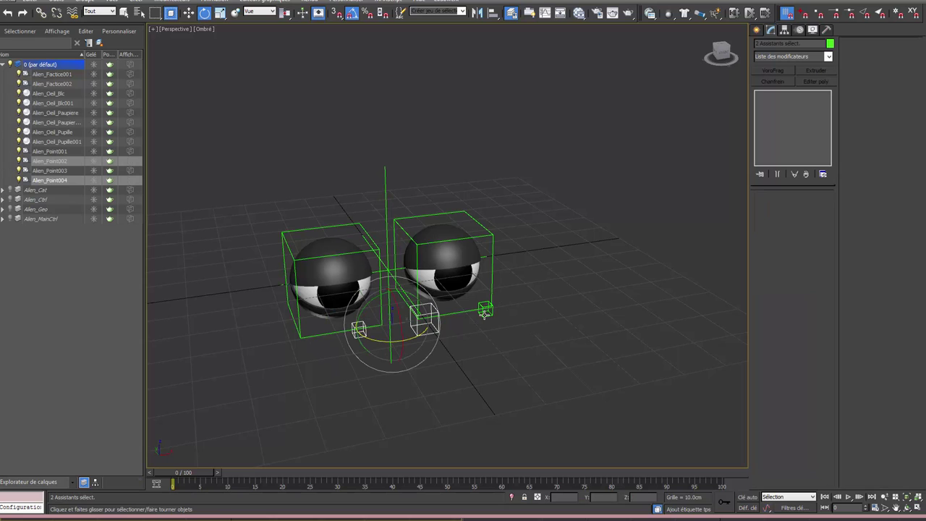
ctrl+click(485, 310)
click(495, 326)
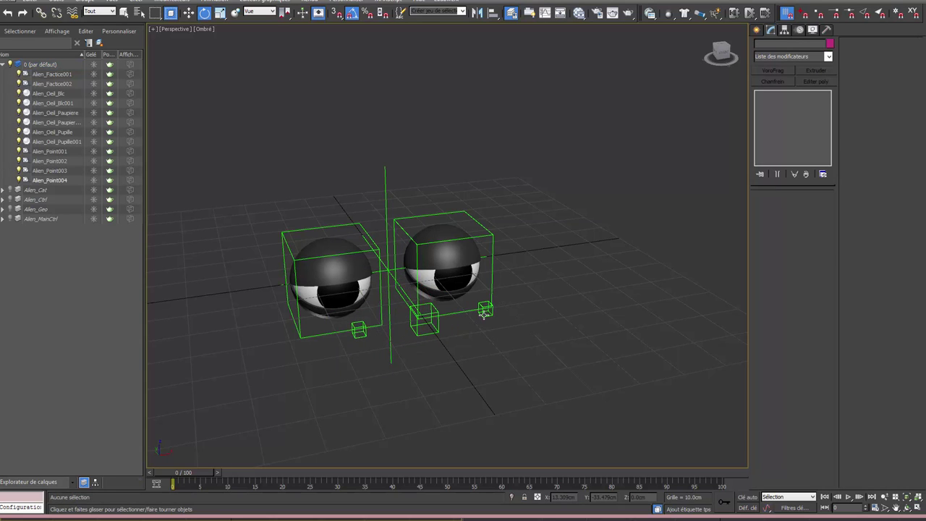
click(485, 311)
right_click(483, 312)
click(497, 323)
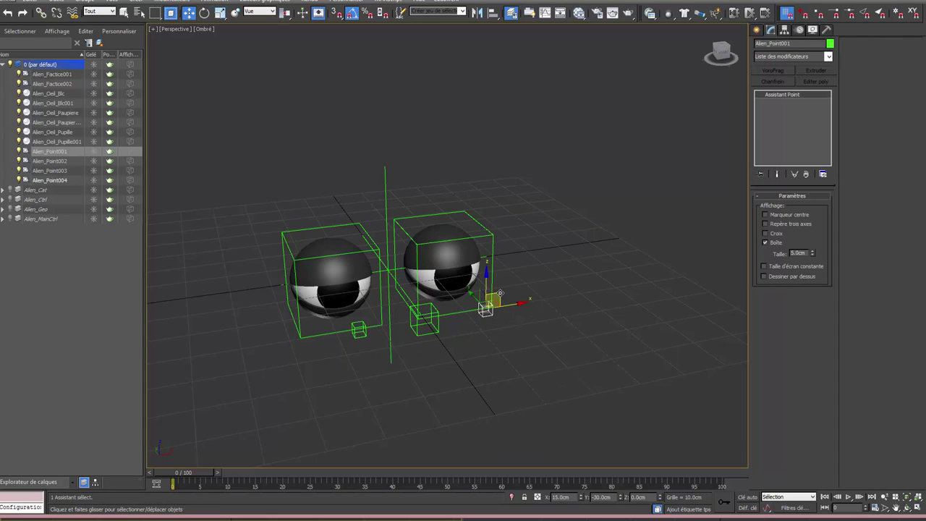
mouse_move(500, 323)
mouse_down()
mouse_move(448, 330)
mouse_move(463, 329)
mouse_up()
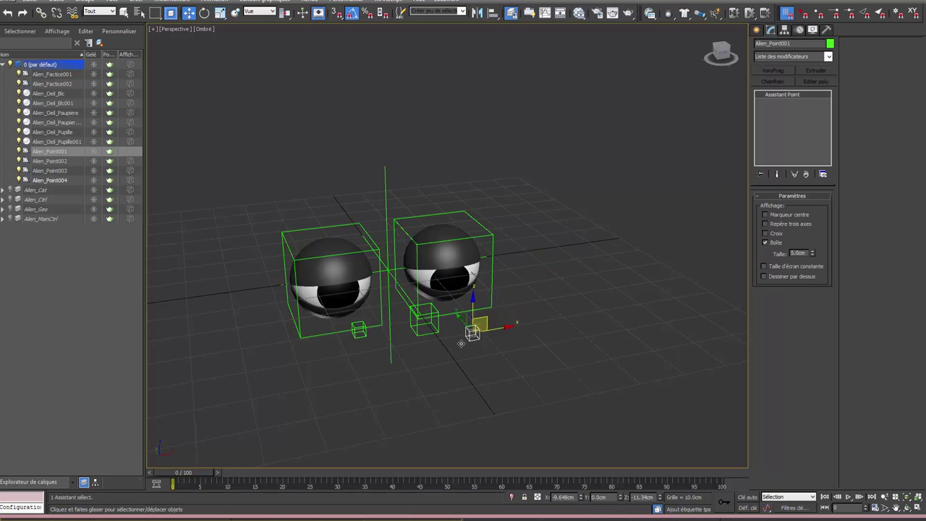
right_click(445, 333)
Step: Add Alien_Point004 and Alien_Point002, then freeze the transforms of all three helpers
ctrl+click(436, 331)
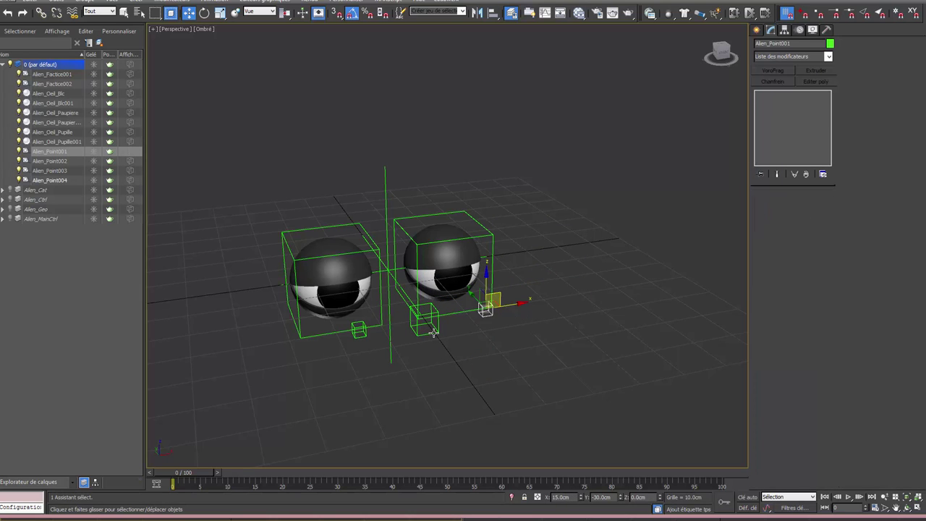
ctrl+click(359, 336)
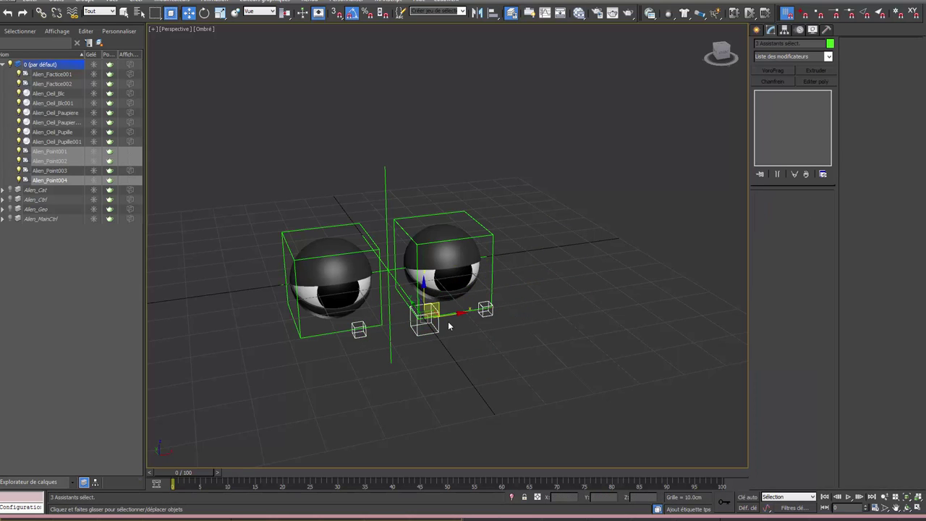
right_click(529, 260)
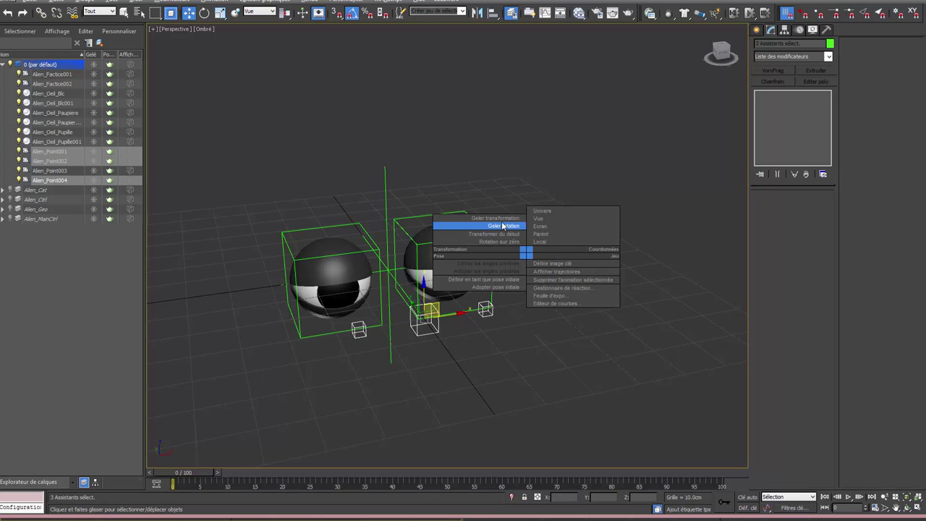
click(495, 218)
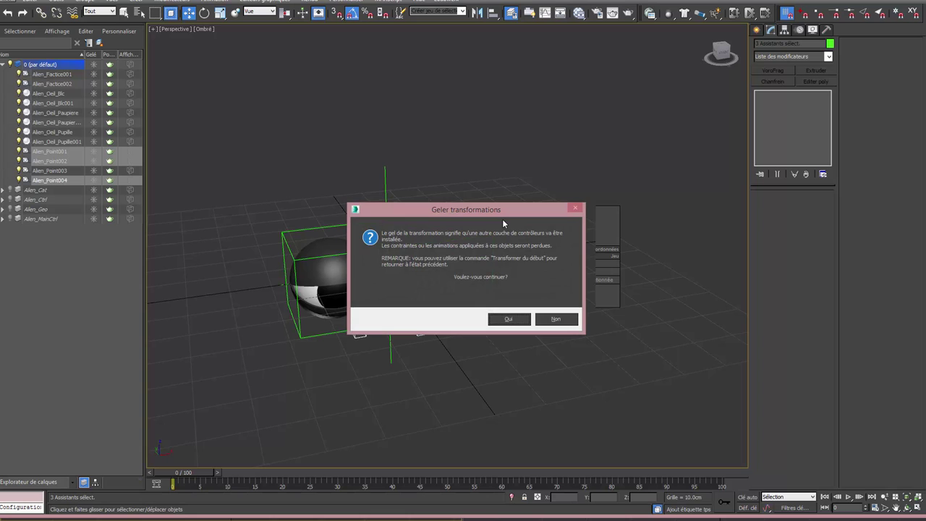
click(508, 319)
Step: Test-move Alien_Point002 and restore it to its frozen position with Transform to Zero
click(351, 352)
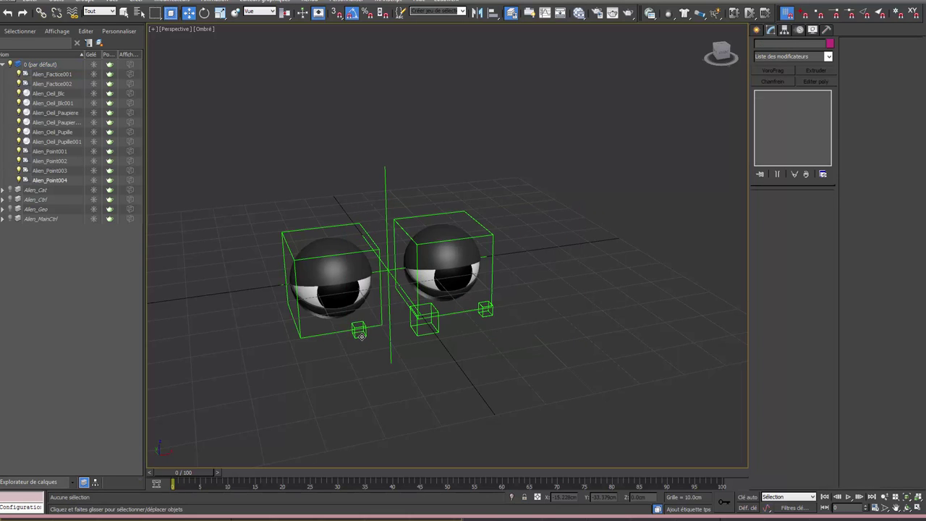
drag(362, 336, 344, 357)
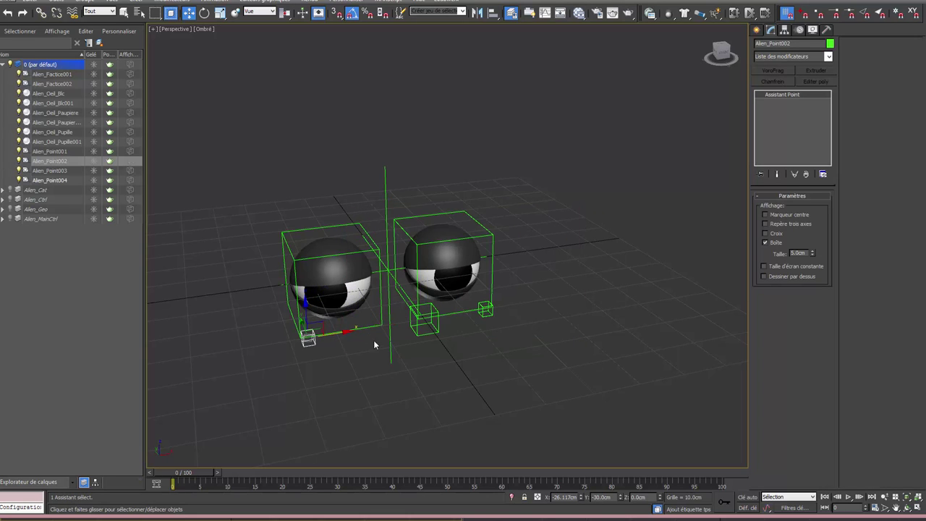
right_click(379, 345)
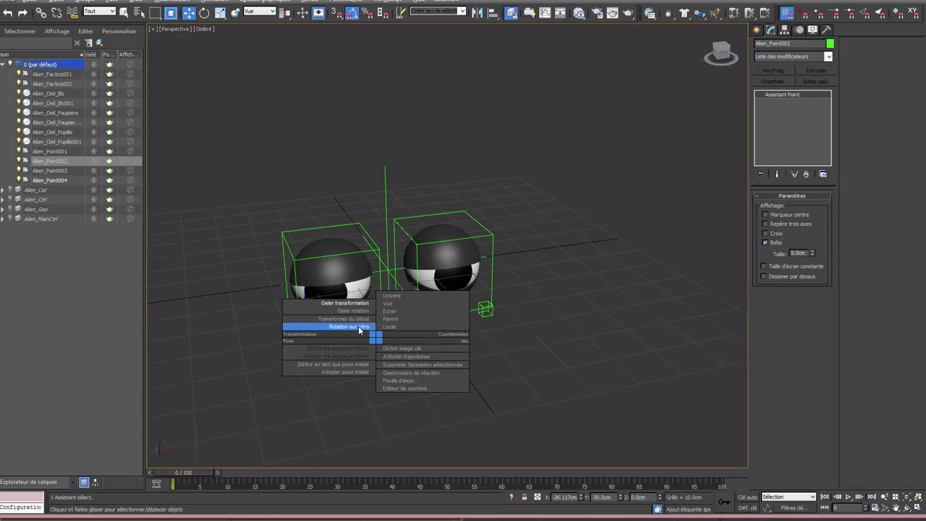
click(351, 318)
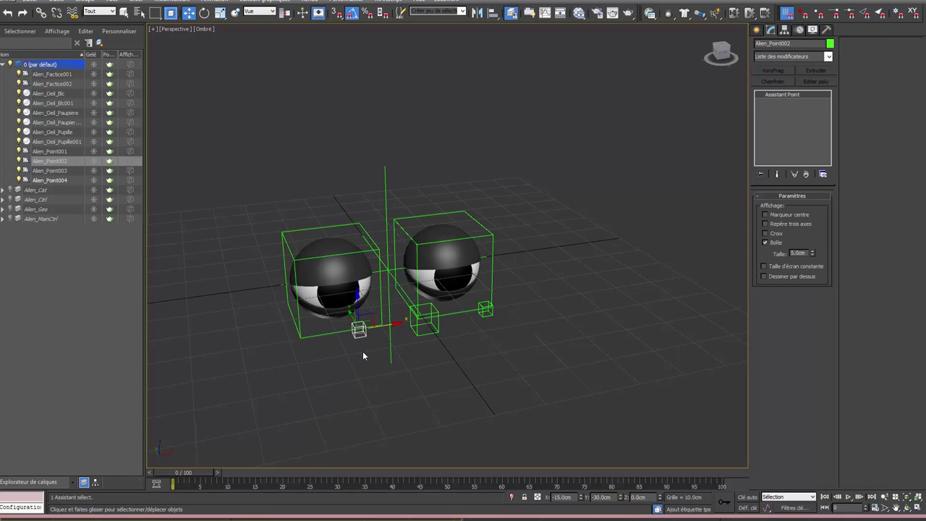
Step: Raise Alien_Point003 to Z 36.231 cm, then recheck that Alien_Point002 returns to its frozen position
click(387, 208)
drag(386, 230, 407, 95)
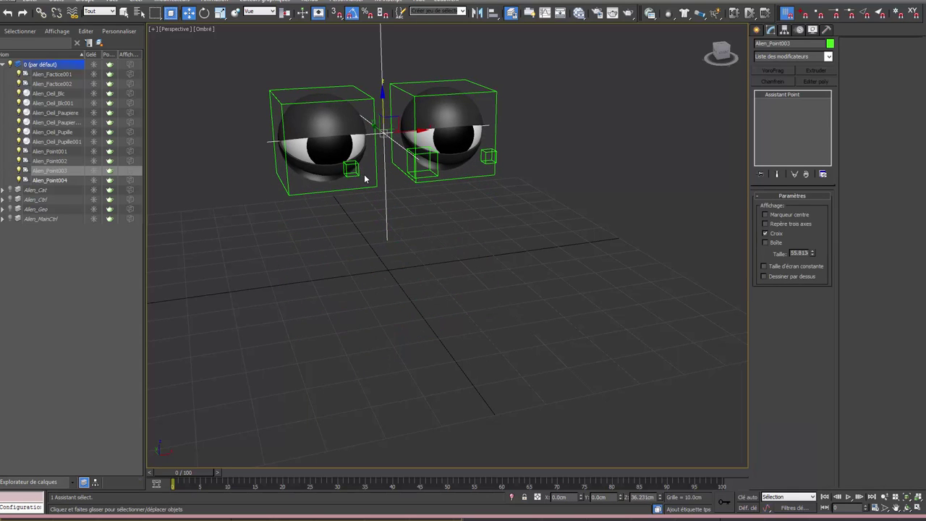
click(358, 173)
drag(367, 159, 380, 253)
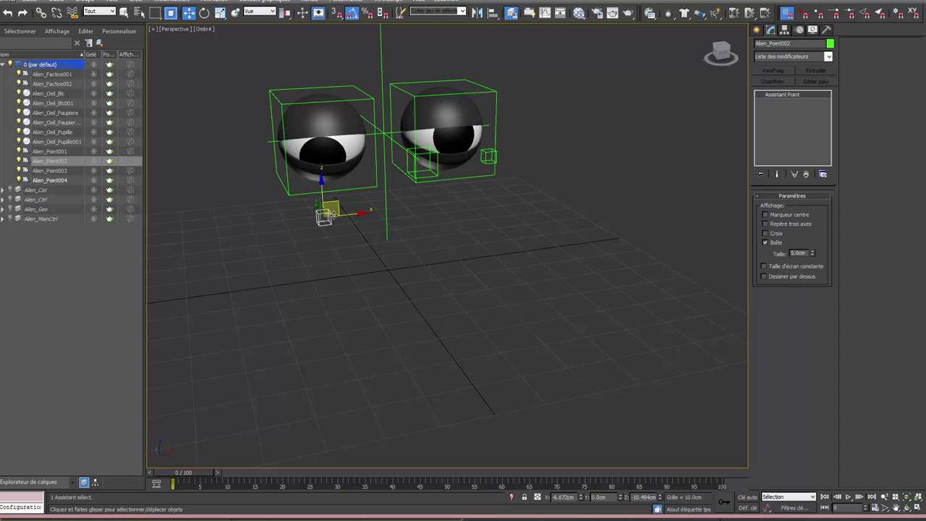
right_click(380, 257)
click(352, 237)
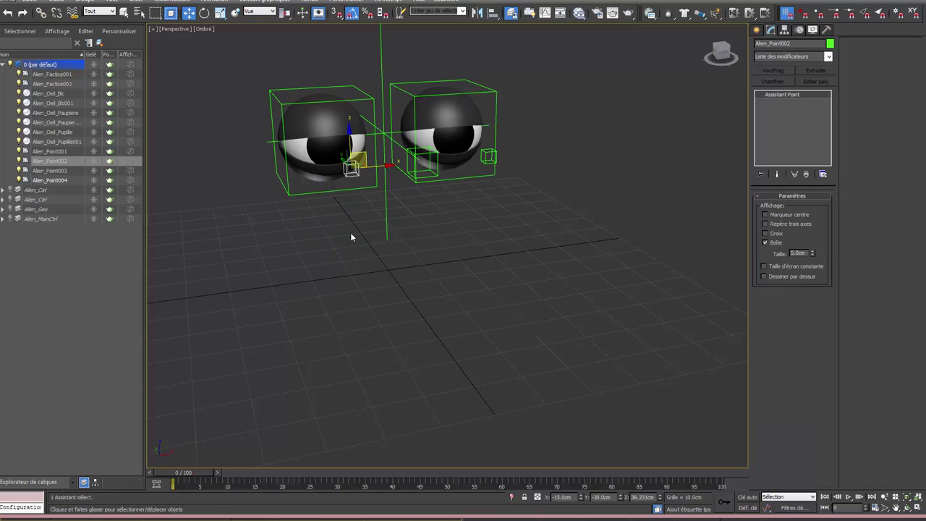
Step: Reselect Alien_Point003 and unhide the Alien_Geo layer so the body shows
click(384, 135)
right_click(384, 135)
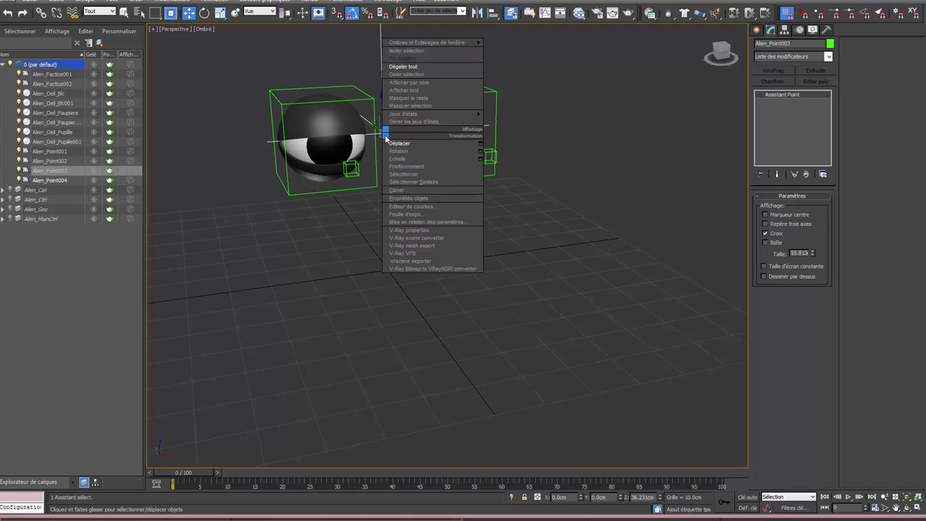
click(420, 145)
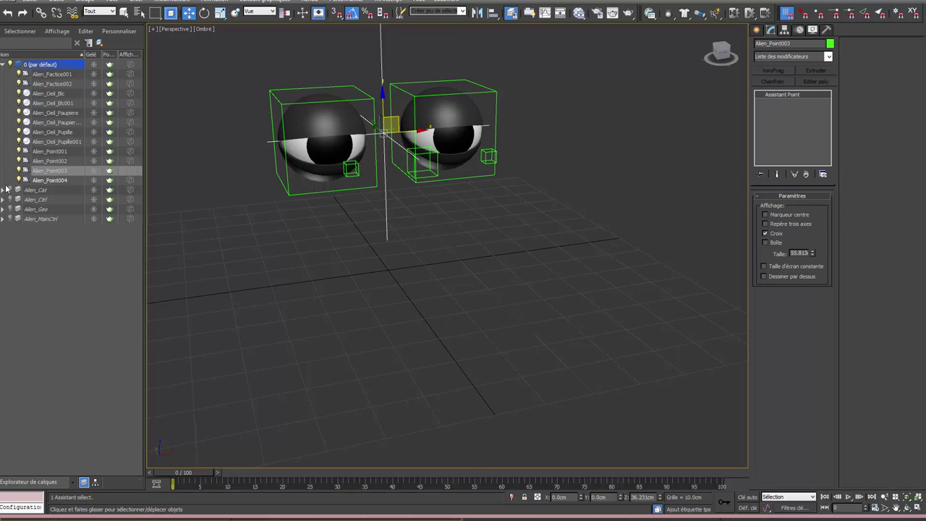
click(9, 210)
Step: Move the eye rig up onto the alien's head
mouse_move(246, 194)
alt+middle_down()
mouse_move(248, 242)
mouse_move(275, 263)
mouse_move(267, 278)
mouse_move(286, 301)
alt+middle_up()
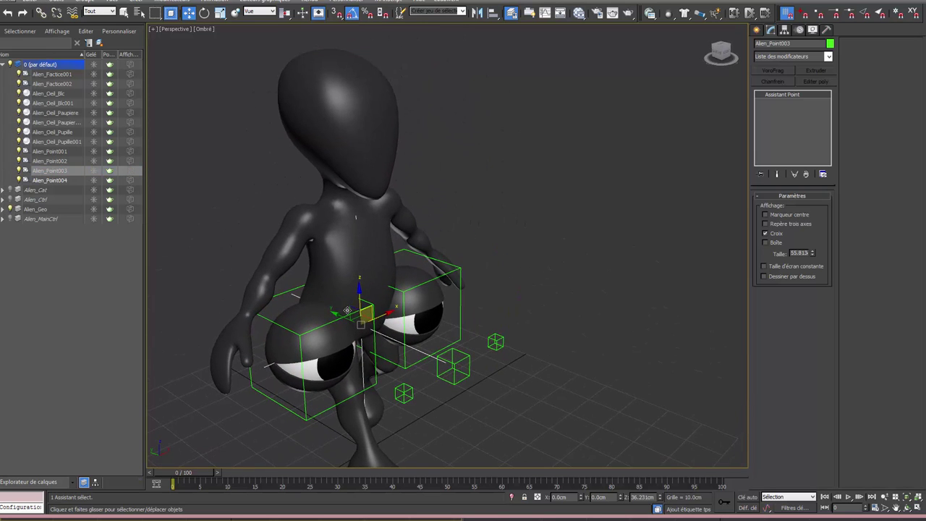
alt+middle_drag(362, 312, 378, 294)
mouse_move(378, 293)
mouse_down()
mouse_move(366, 95)
mouse_move(370, 109)
mouse_up()
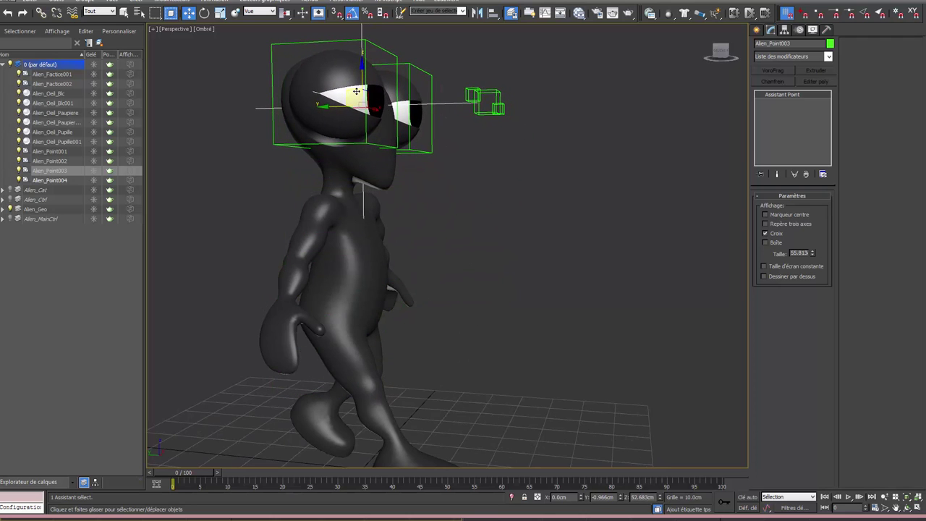
alt+middle_drag(369, 108, 365, 152)
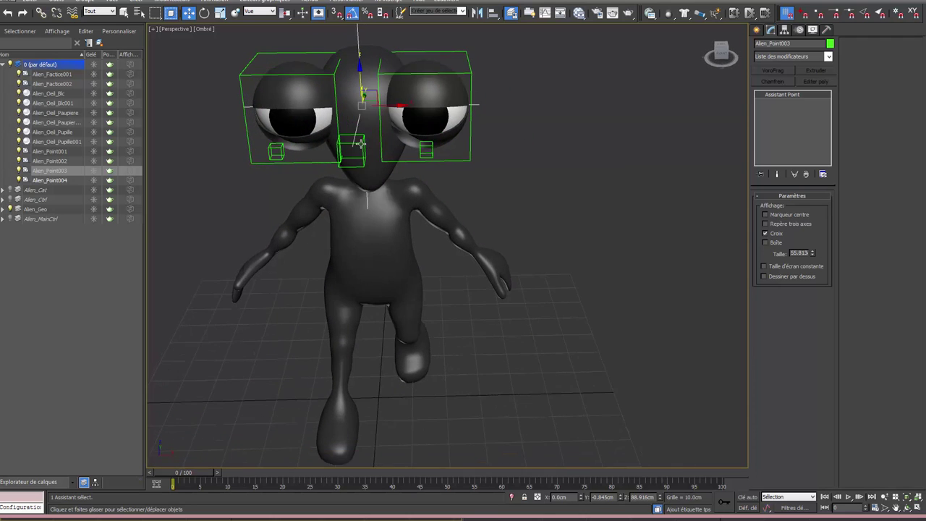
click(365, 152)
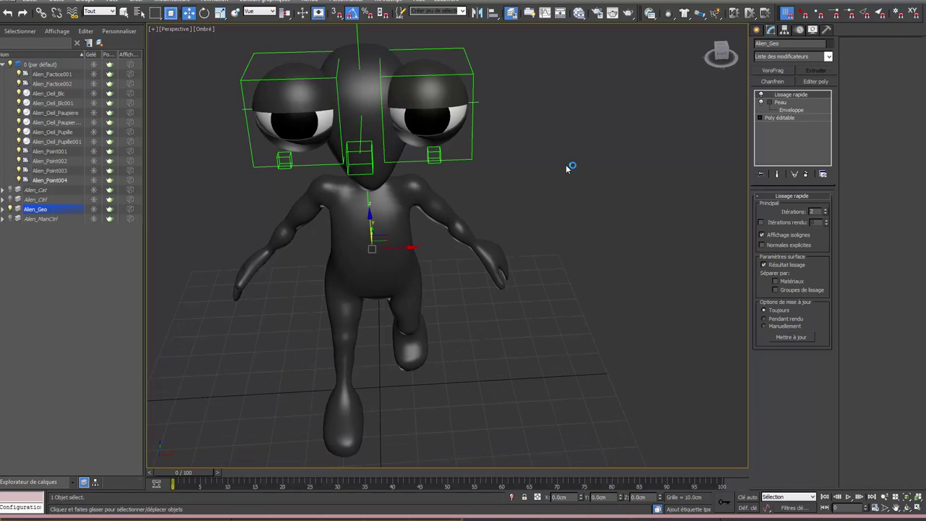
Step: Show the Alien_MainCtrl layer and put the character into its setup pose from the Motion panel
click(8, 219)
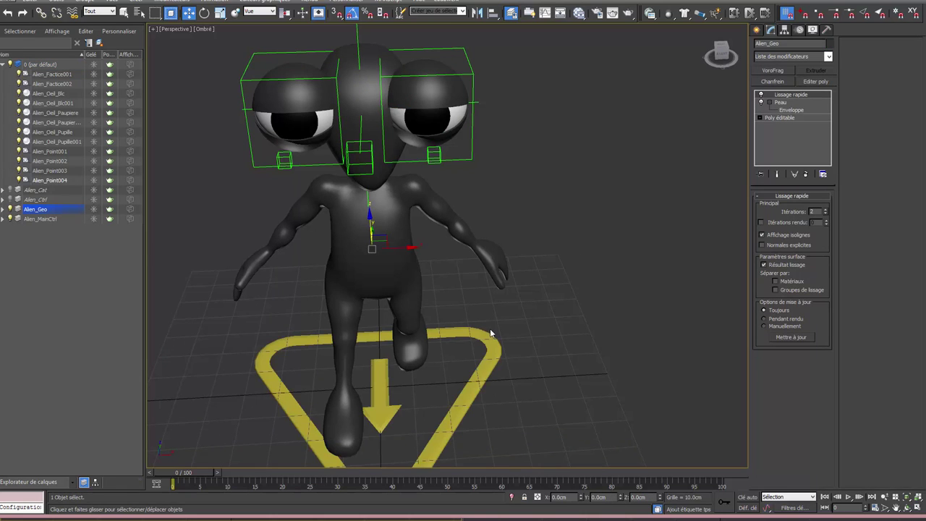
click(483, 335)
click(800, 30)
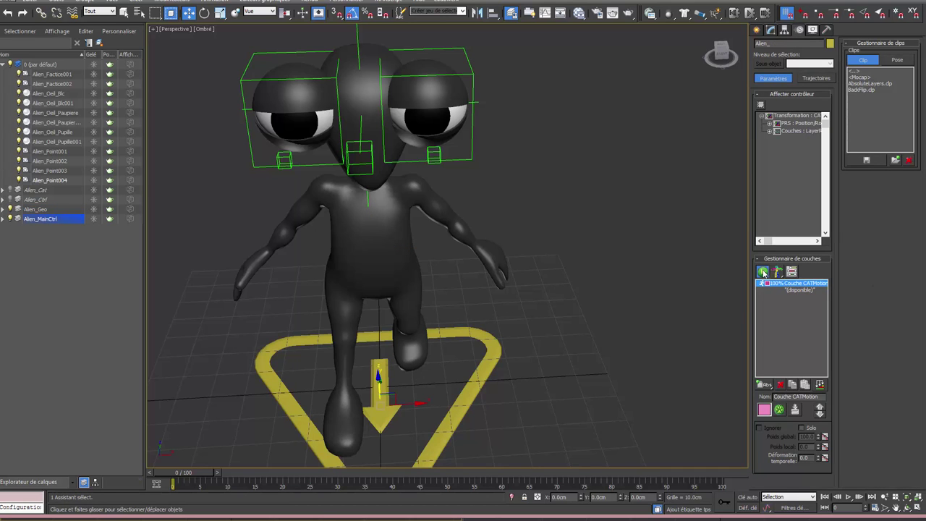
click(762, 272)
Step: Select Alien_Point003 and briefly isolate it with Alt+Q to inspect it
alt+middle_drag(454, 250, 369, 128)
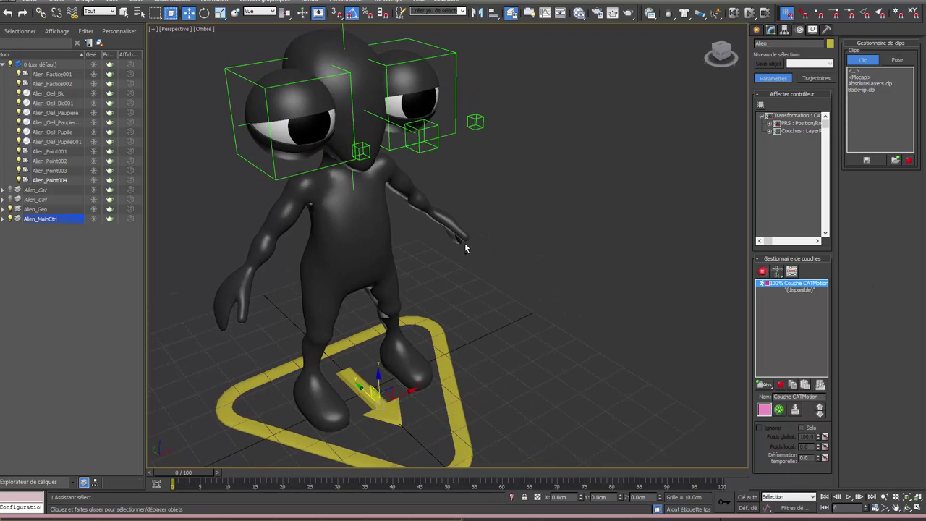
click(379, 123)
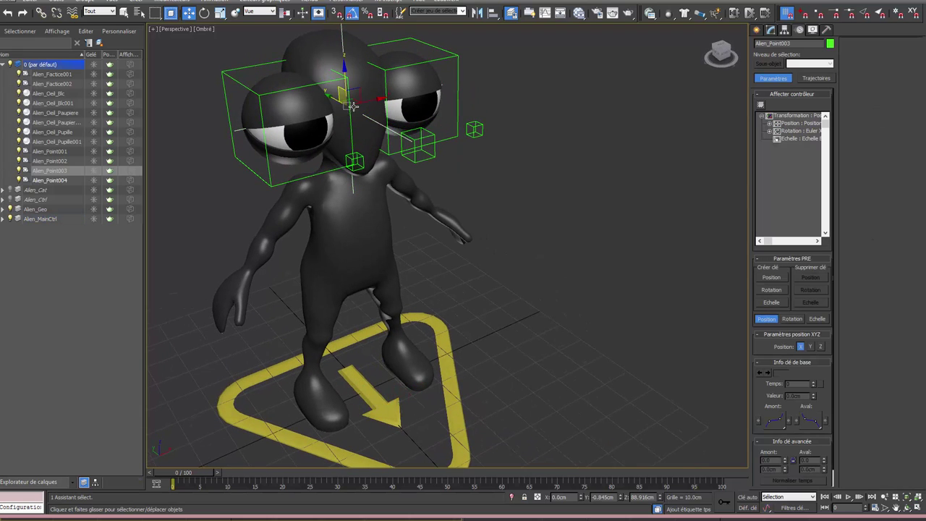
key(alt+q)
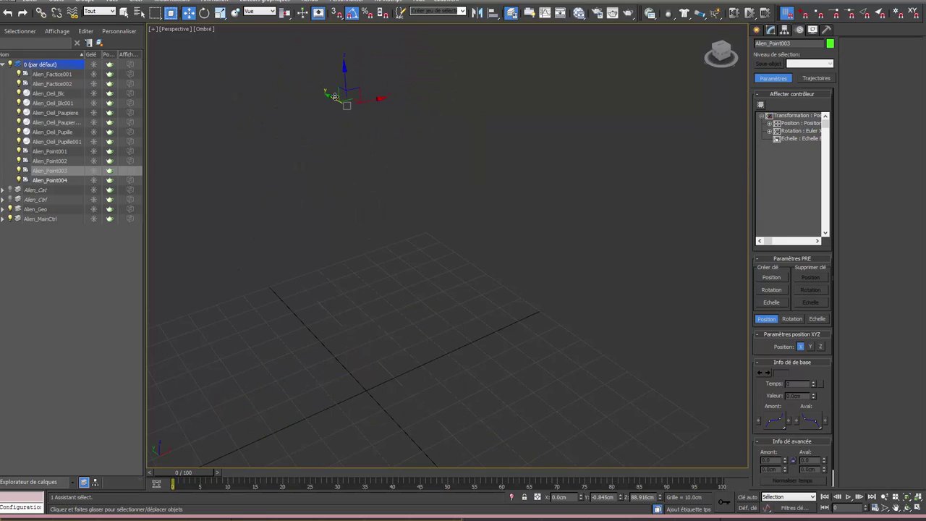
key(alt+q)
drag(342, 106, 354, 102)
alt+middle_drag(354, 102, 367, 97)
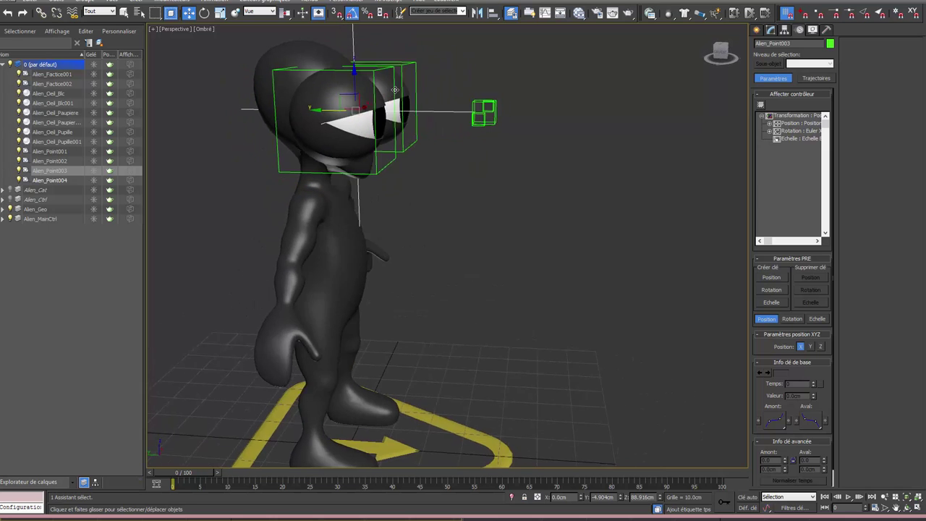
Step: Try scaling the eye controls down, then cancel back to 100%
right_click(366, 96)
click(406, 116)
alt+middle_drag(406, 119, 348, 110)
drag(348, 110, 360, 178)
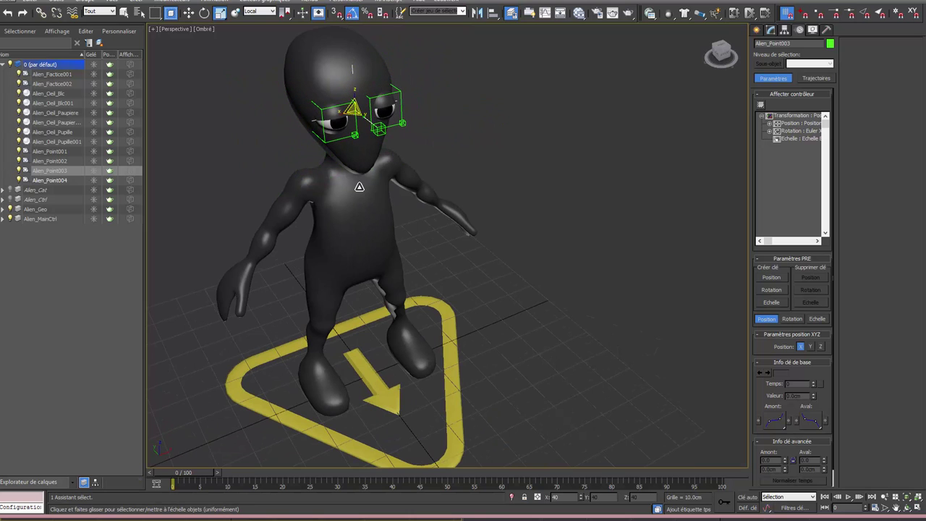
right_click(360, 181)
alt+middle_drag(359, 181, 388, 134)
Step: Place Alien_Point003 at Y -5.923, Z 88.916 cm and zoom in on the head
right_click(388, 134)
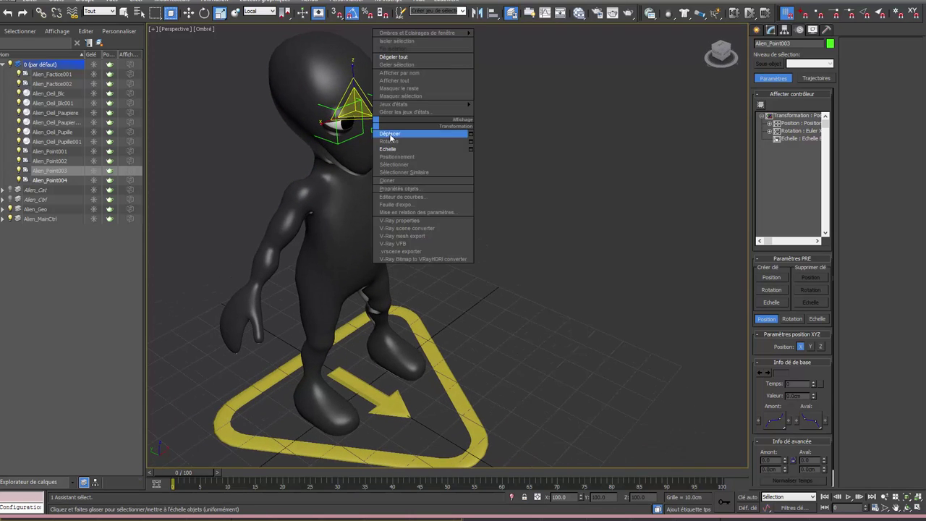
click(389, 134)
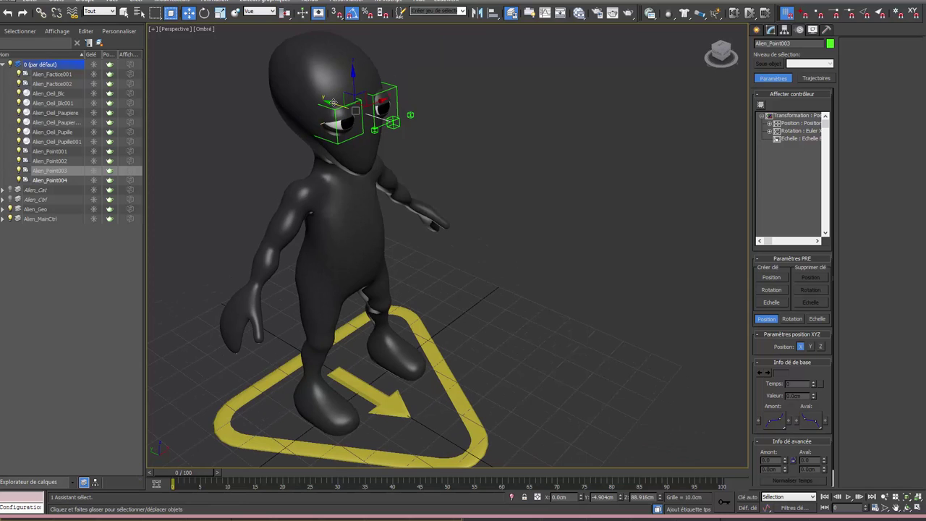
drag(334, 102, 337, 108)
scroll(338, 109, up, 3)
scroll(406, 116, up, 2)
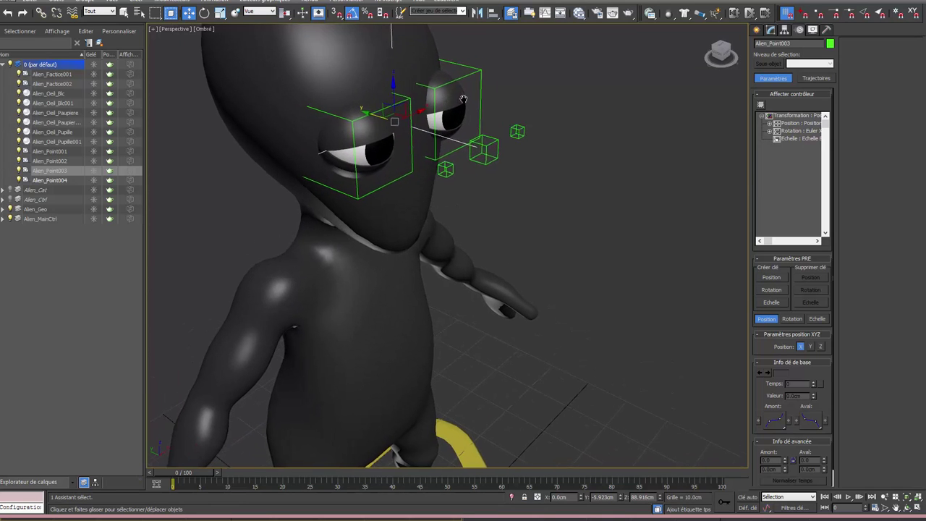
scroll(574, 98, up, 1)
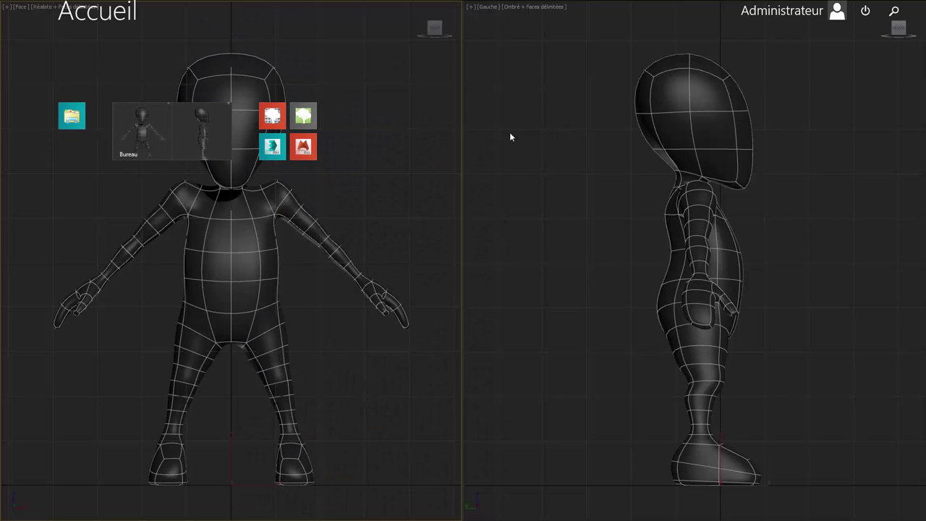
click(158, 150)
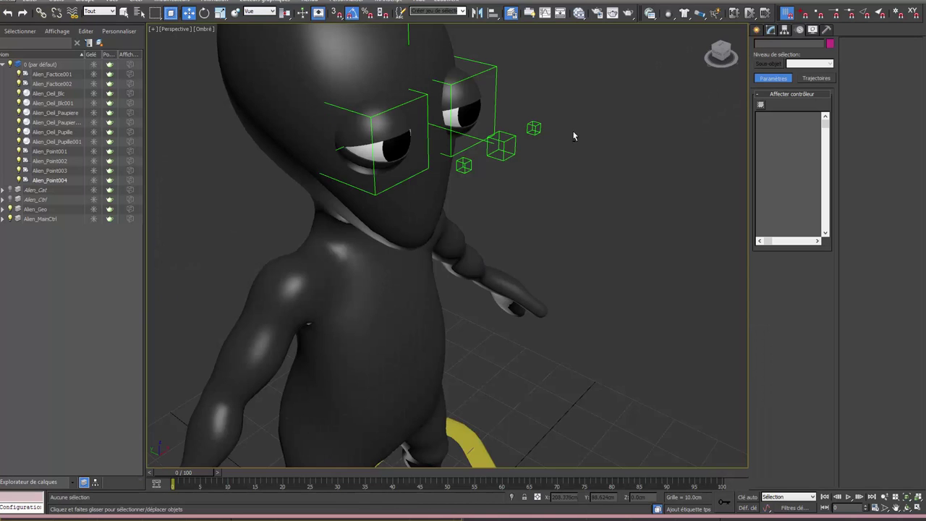
alt+middle_drag(572, 130, 517, 149)
scroll(541, 121, up, 1)
mouse_move(541, 120)
alt+middle_down()
mouse_move(534, 142)
mouse_move(541, 138)
alt+middle_up()
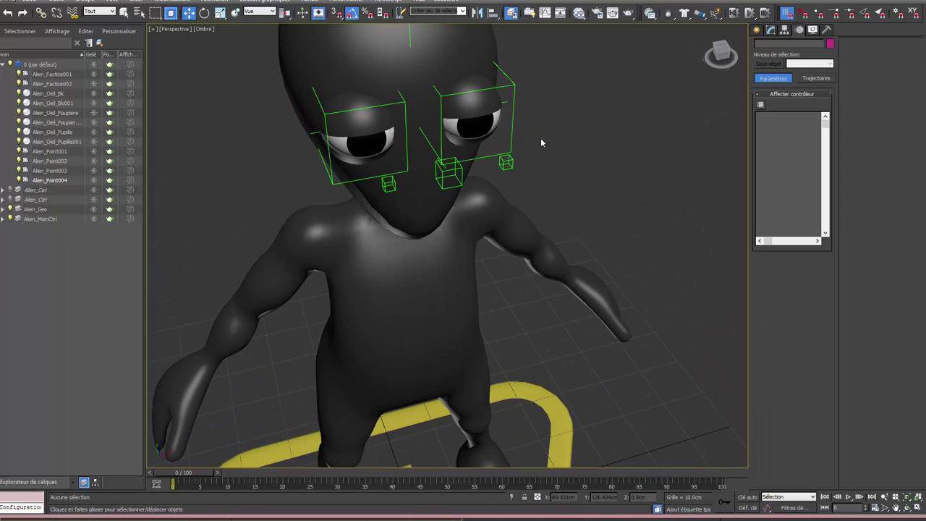
Step: Rotate the left eyelid Alien_Oeil_Paupiere001 about -35° on Z, checking it from several angles
click(365, 119)
right_click(366, 118)
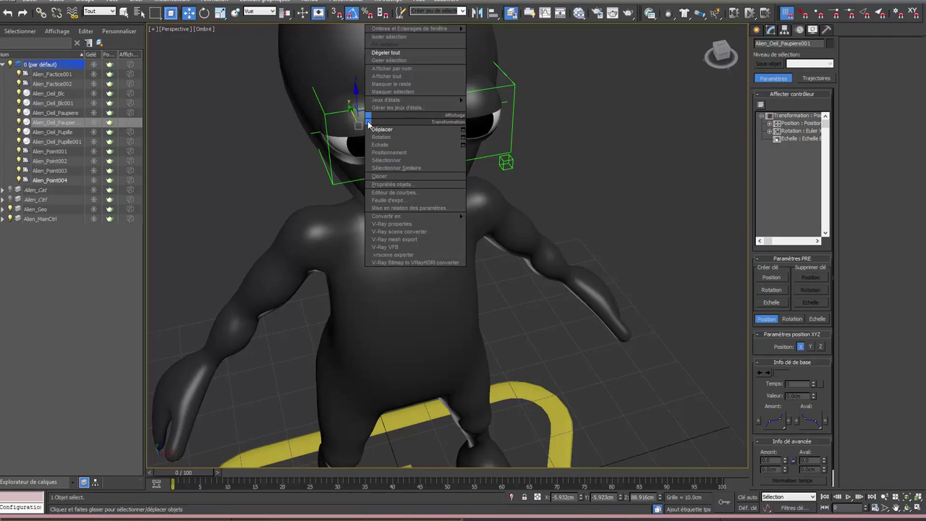
click(404, 138)
drag(385, 137, 369, 149)
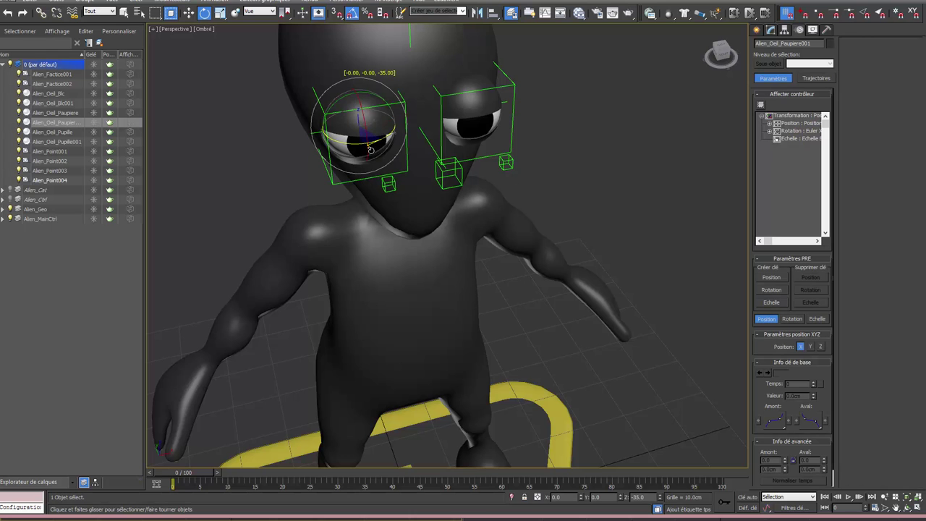
mouse_move(374, 145)
alt+middle_down()
mouse_move(342, 131)
mouse_move(396, 141)
mouse_move(425, 111)
mouse_move(328, 149)
mouse_move(370, 137)
alt+middle_up()
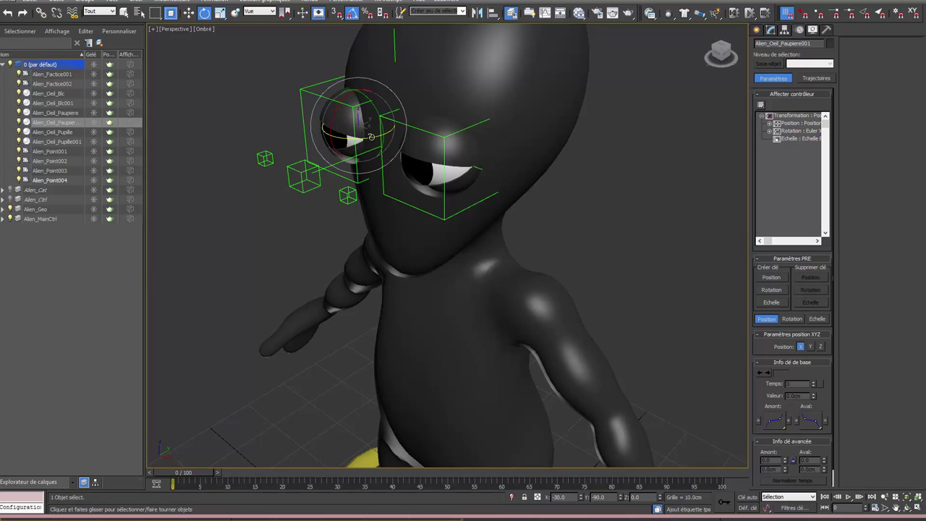
mouse_move(371, 135)
alt+middle_down()
mouse_move(470, 150)
mouse_move(430, 142)
alt+middle_up()
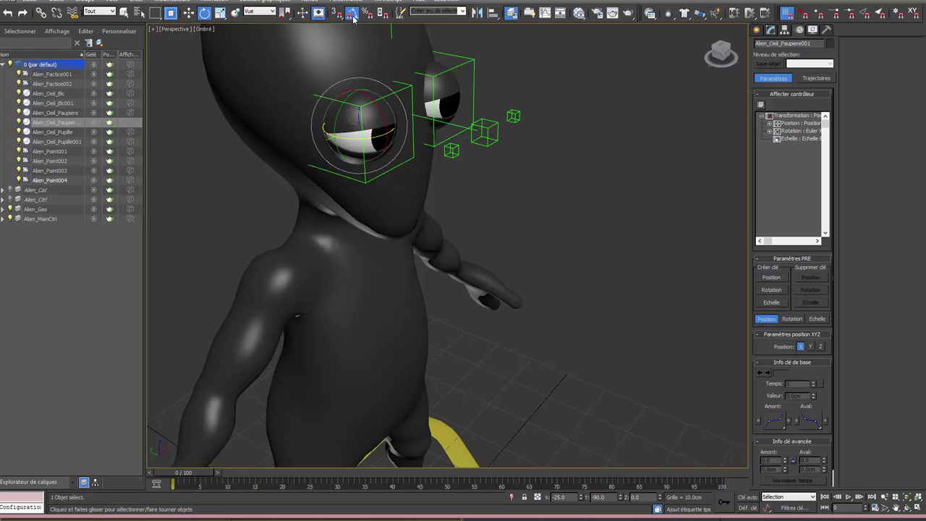
mouse_move(368, 112)
alt+middle_down()
mouse_move(340, 191)
mouse_move(347, 190)
mouse_move(335, 190)
mouse_move(366, 189)
alt+middle_up()
scroll(340, 192, up, 3)
scroll(340, 192, up, 2)
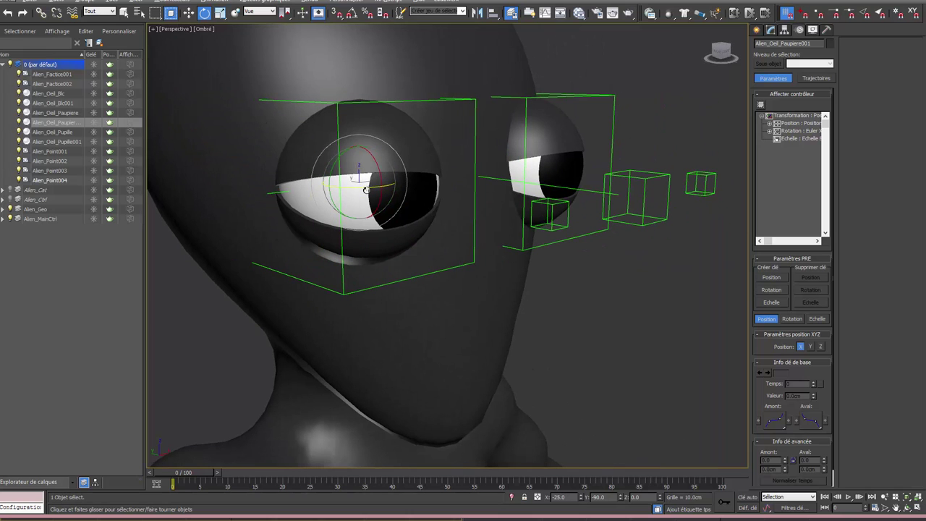
drag(359, 189, 360, 182)
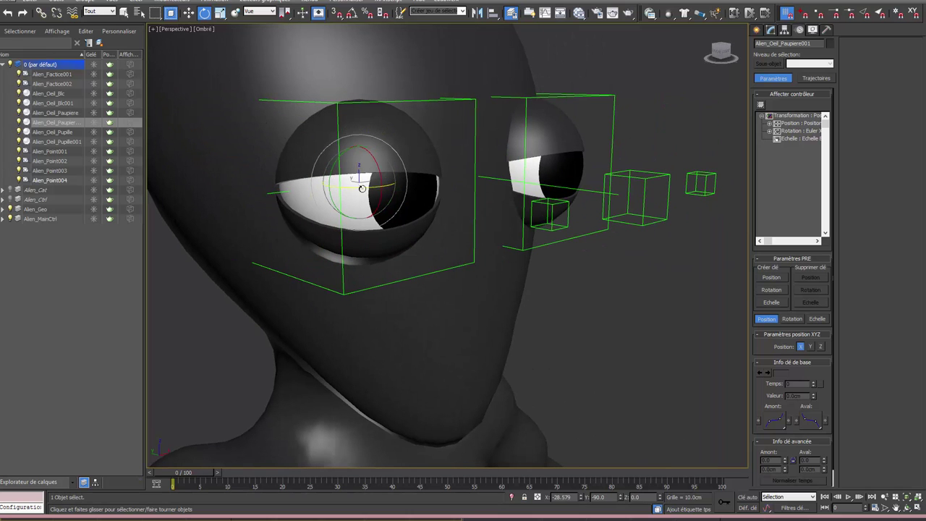
alt+middle_drag(359, 182, 344, 186)
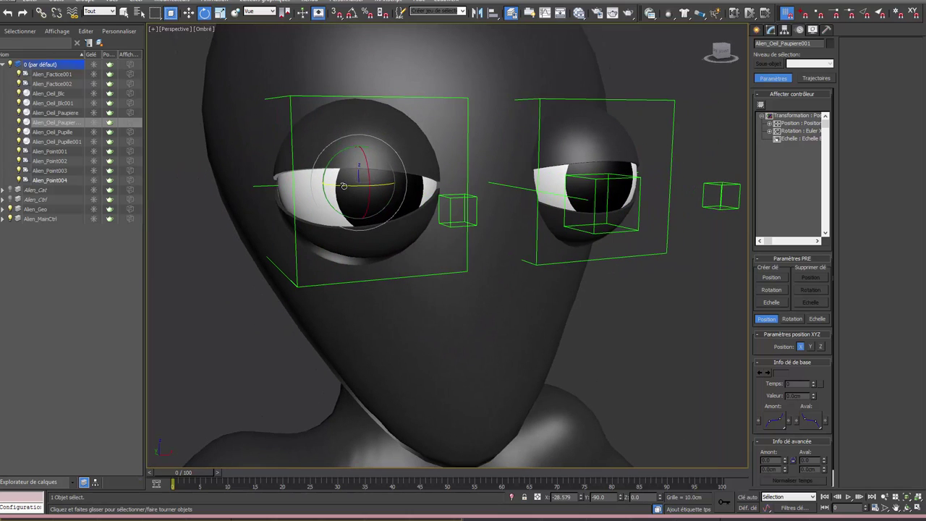
Step: Rotate the right eyelid Alien_Oeil_Paupiere about 30° on Z to droop it, then deselect
click(580, 144)
drag(562, 180, 592, 177)
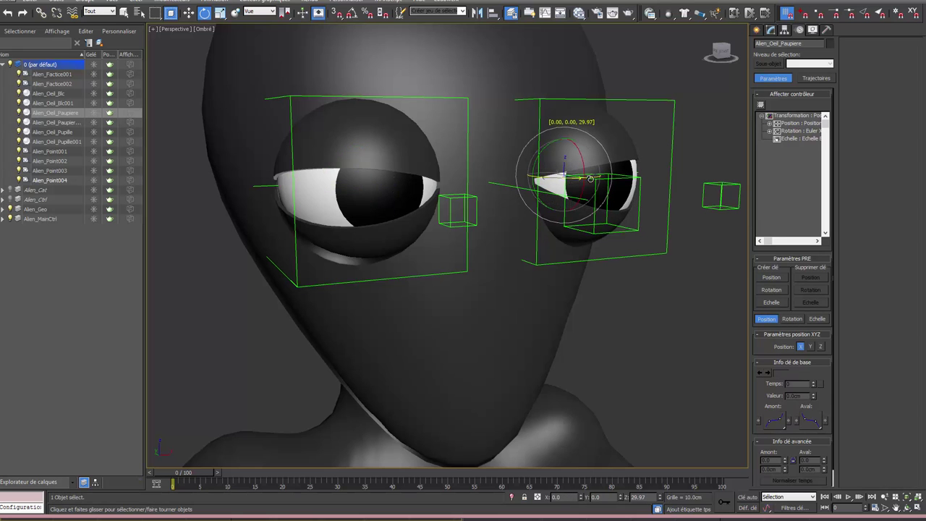
drag(592, 177, 589, 185)
mouse_move(590, 186)
alt+middle_down()
mouse_move(532, 194)
mouse_move(502, 181)
mouse_move(541, 182)
alt+middle_up()
drag(541, 181, 536, 184)
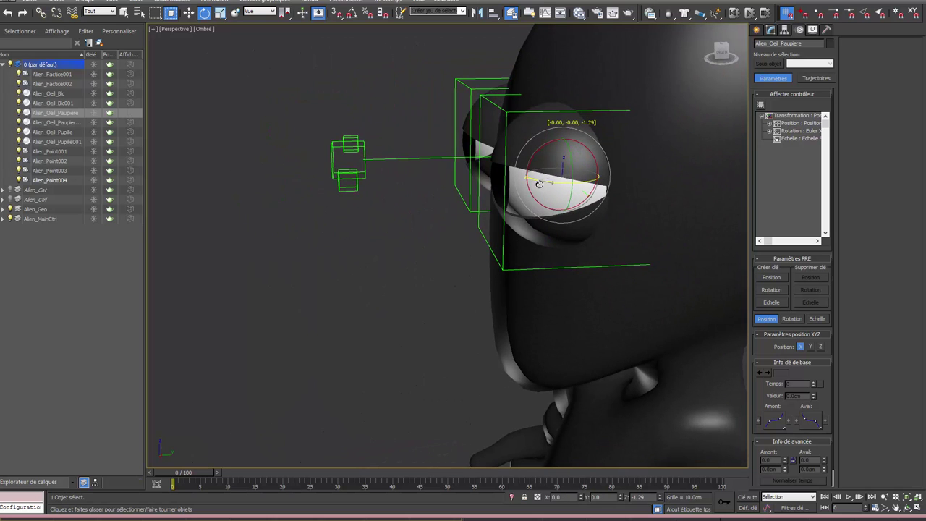
alt+middle_drag(536, 184, 594, 218)
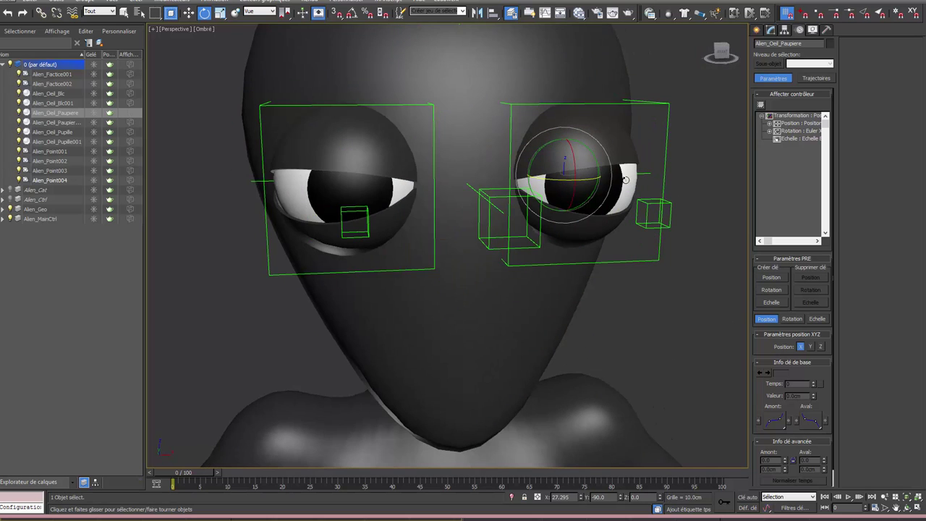
scroll(623, 252, down, 2)
click(606, 268)
Step: Zoom out to the whole alien, hide the Alien_Geo layer and show the Alien_Cat rig layer
key(z)
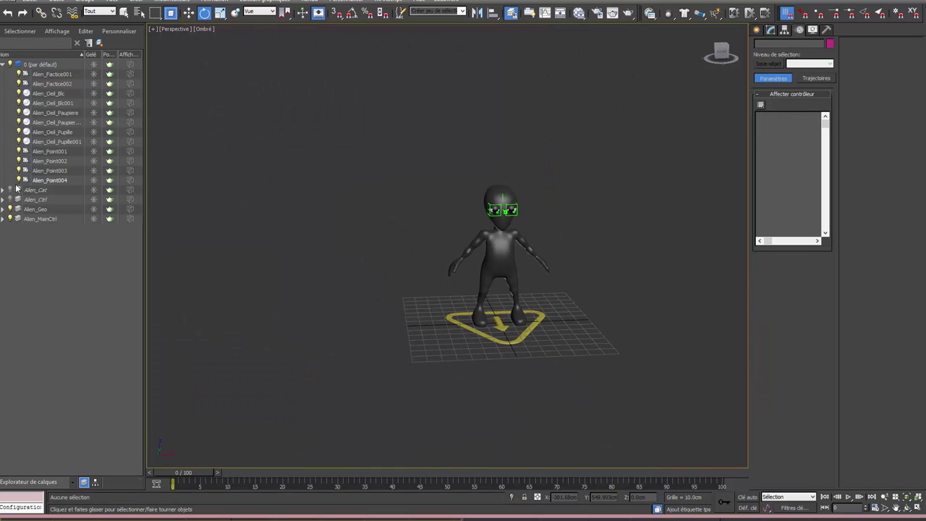
click(9, 209)
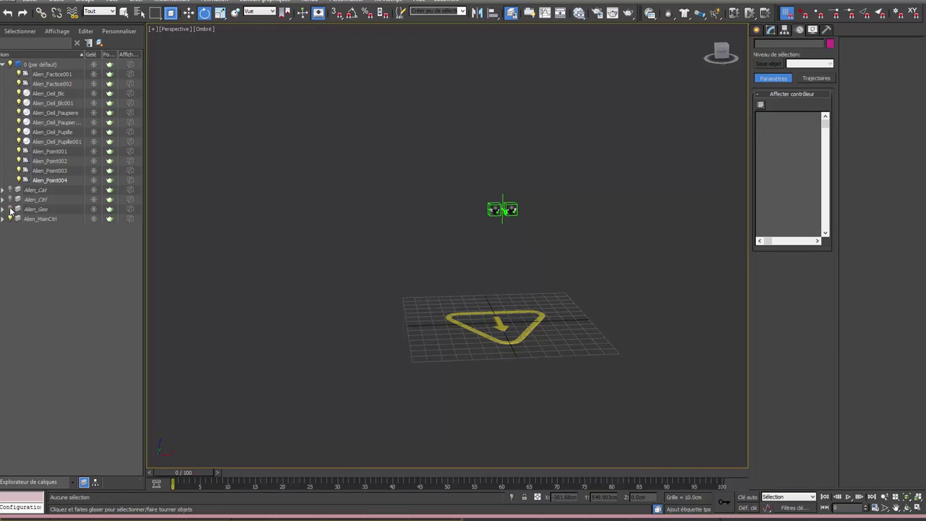
click(10, 189)
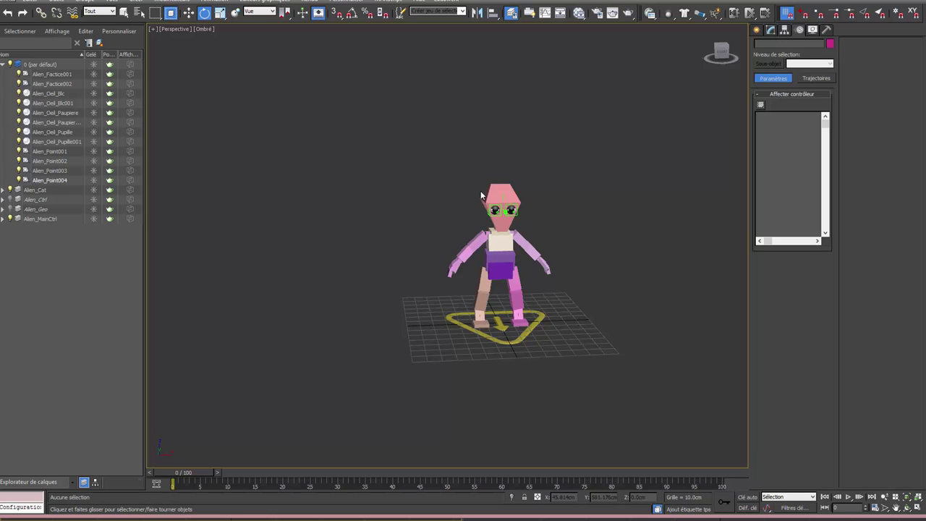
scroll(521, 192, up, 10)
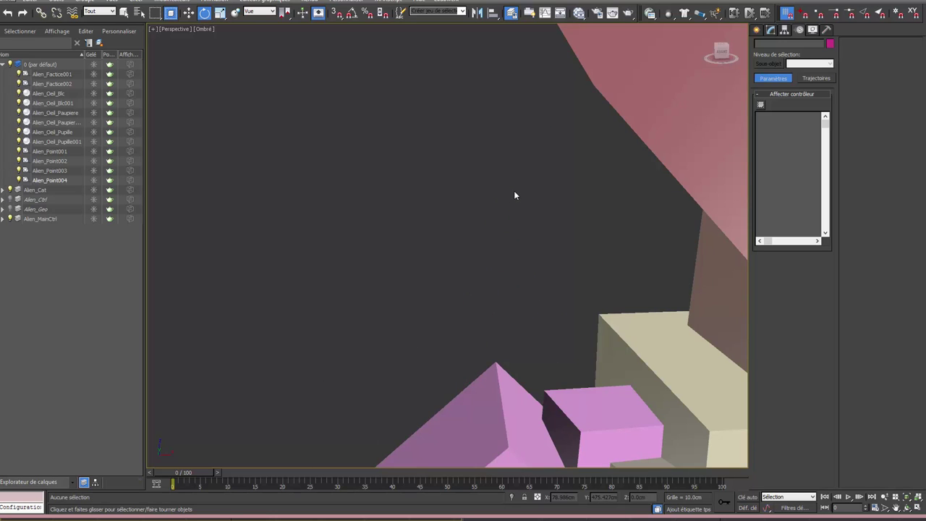
scroll(424, 254, down, 8)
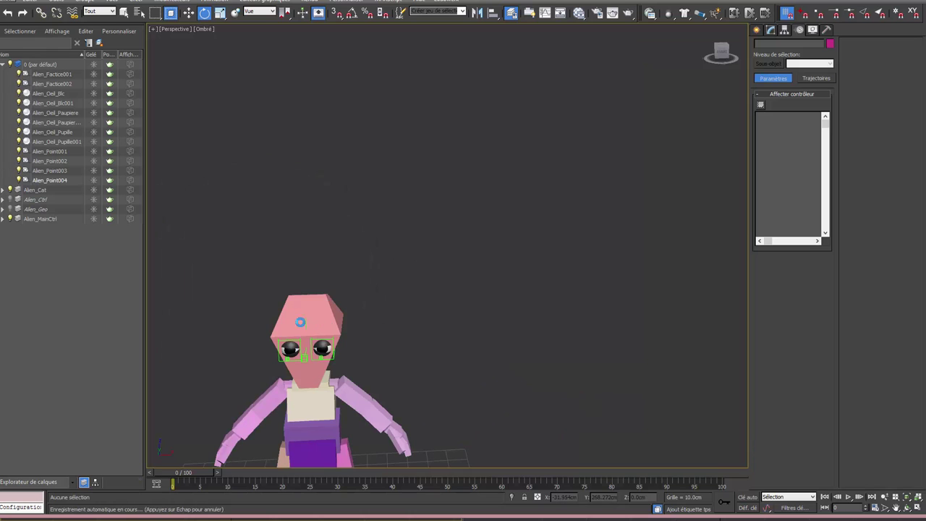
Step: Link Alien_Point003 to the CAT head bone with Select and Link
click(307, 318)
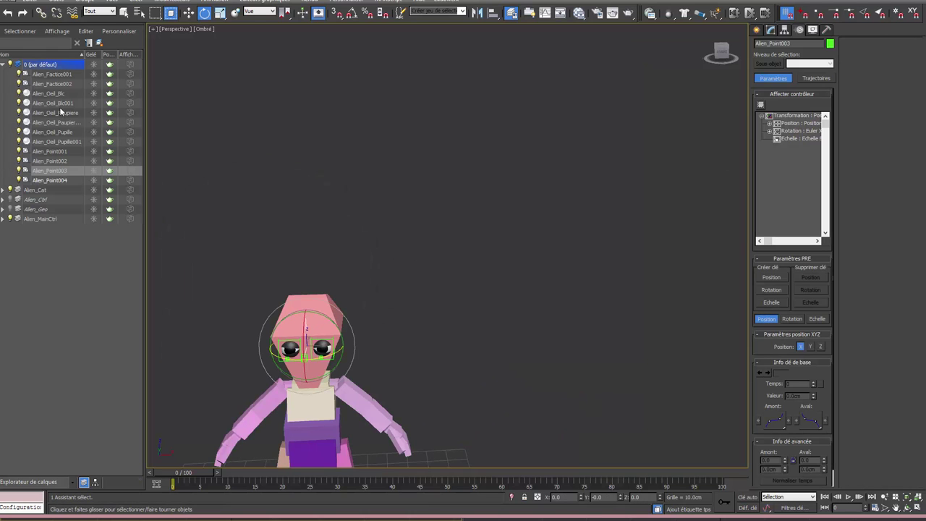
click(42, 13)
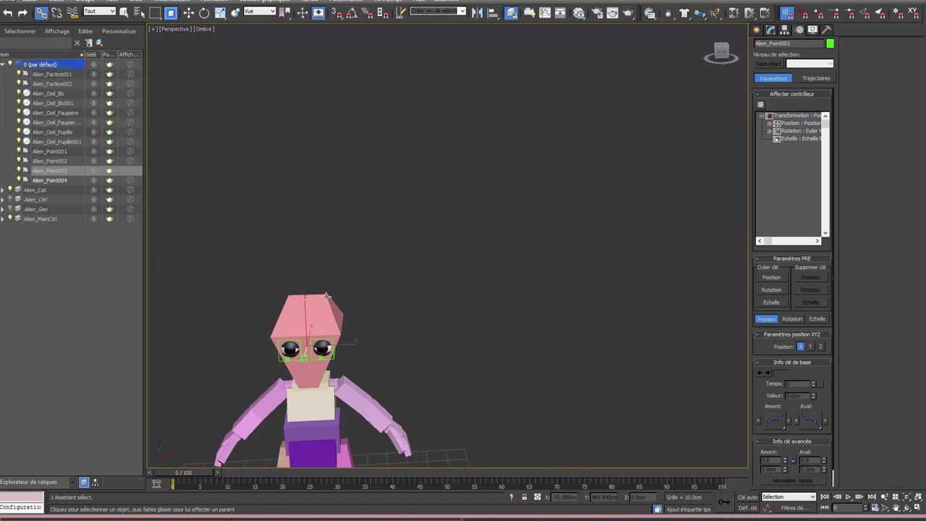
drag(305, 315, 325, 313)
mouse_move(324, 314)
middle_down()
mouse_move(412, 221)
mouse_move(447, 210)
middle_up()
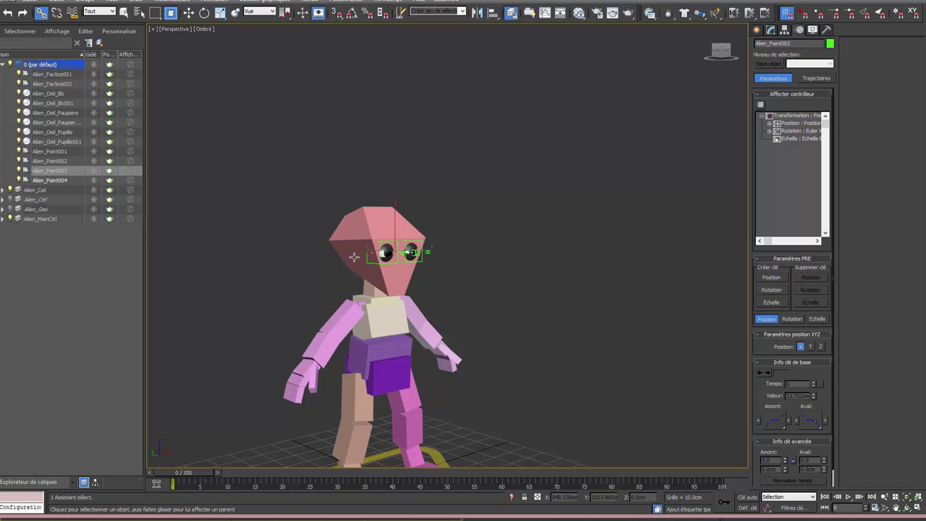
Step: Select the eye point helpers at the head, expand the Alien_Ctrl layer, and pick Alien_Point001
alt+middle_drag(435, 184, 474, 227)
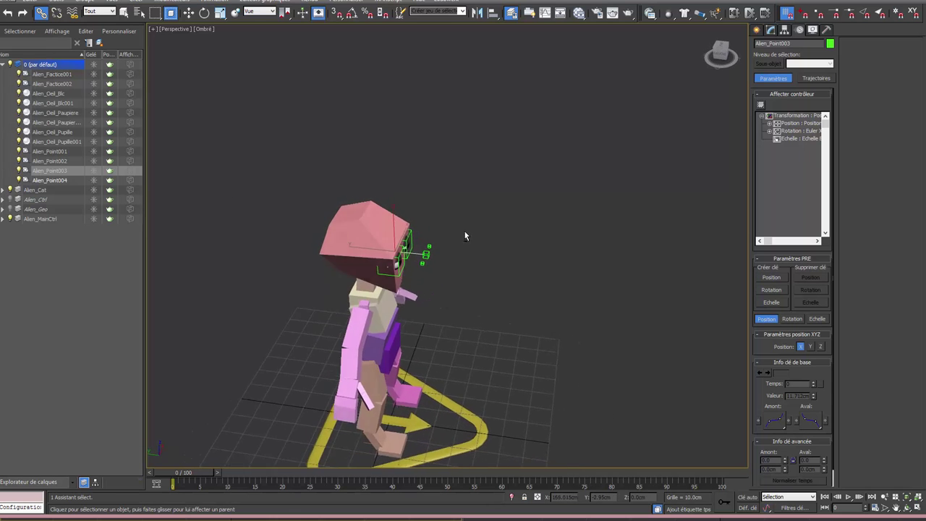
drag(419, 231, 443, 270)
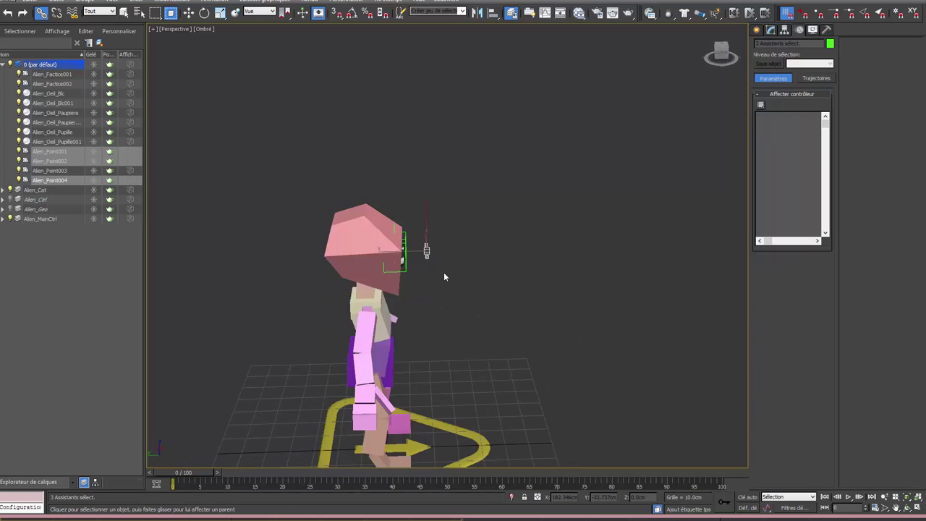
mouse_move(444, 272)
alt+middle_down()
mouse_move(411, 278)
mouse_move(427, 251)
alt+middle_up()
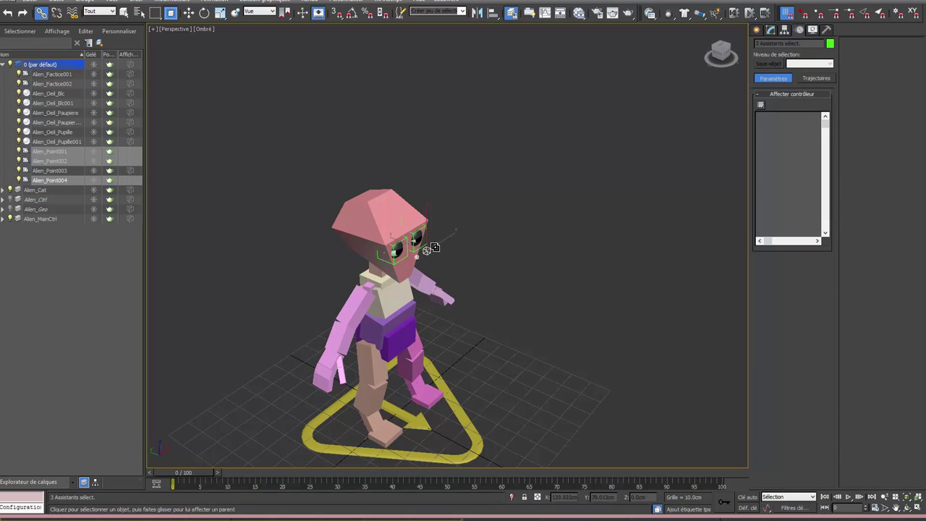
click(4, 200)
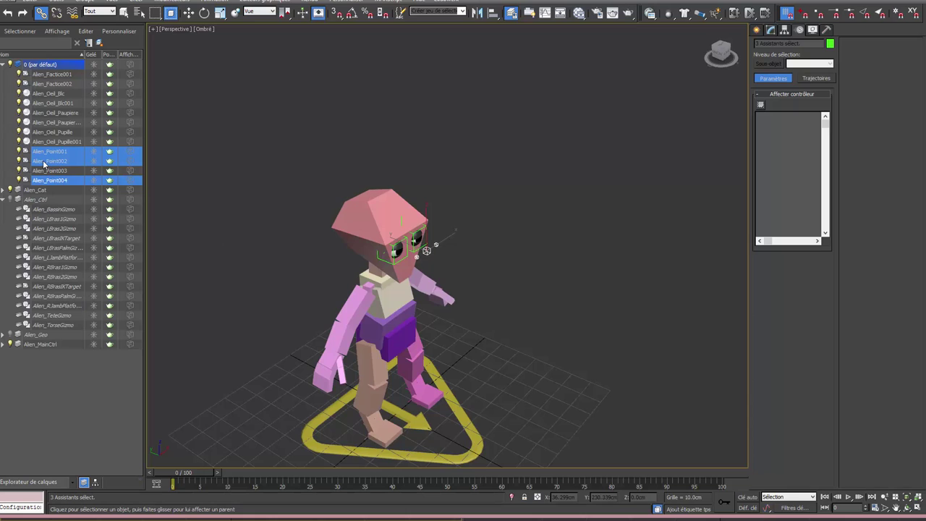
click(427, 249)
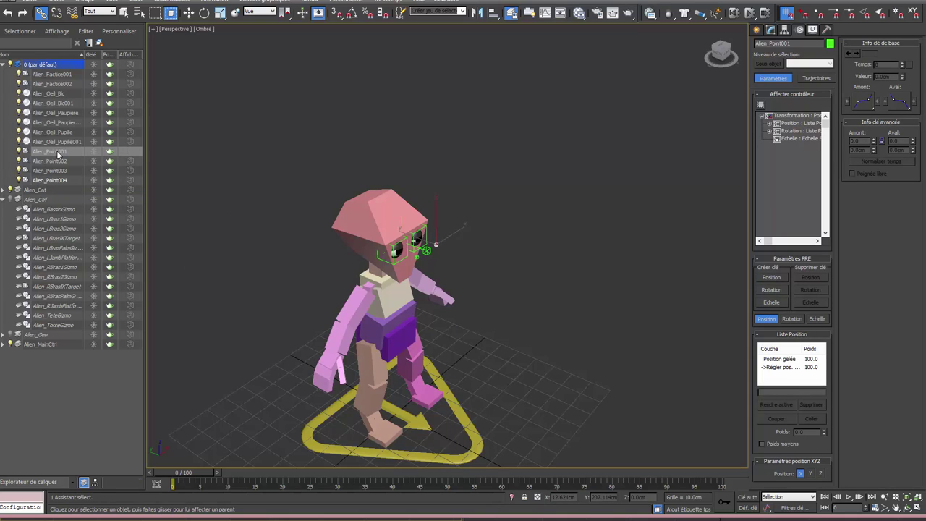
Step: Rename the Alien_Point001 helper to Alien_OeilG
mouse_move(57, 155)
mouse_down()
mouse_move(46, 161)
mouse_move(63, 153)
mouse_up()
click(70, 150)
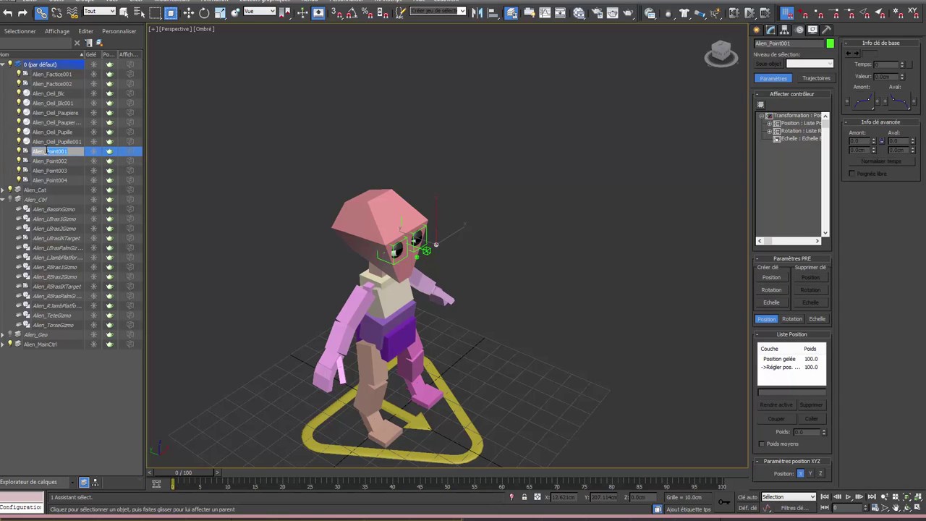
text(Alien_OeilG)
click(58, 171)
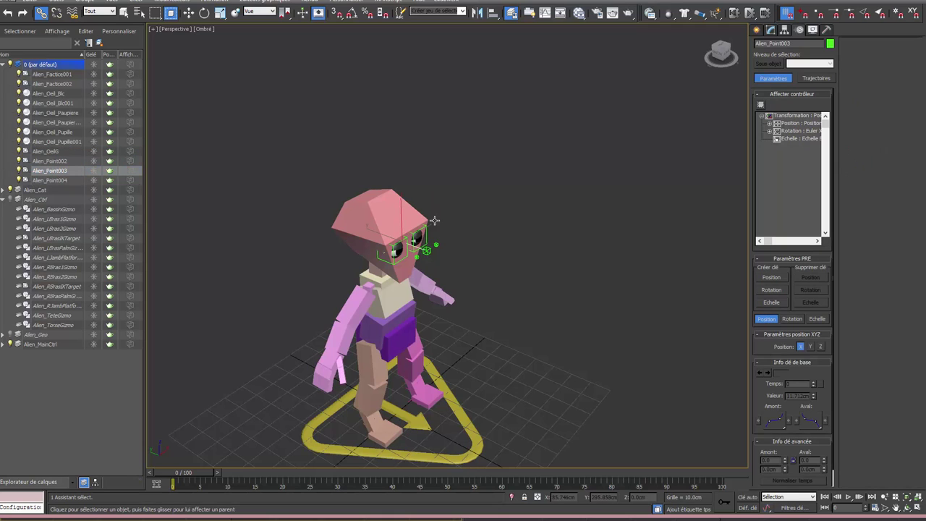
Step: Rename the Alien_Point002 helper to Alien_OeilD
click(418, 257)
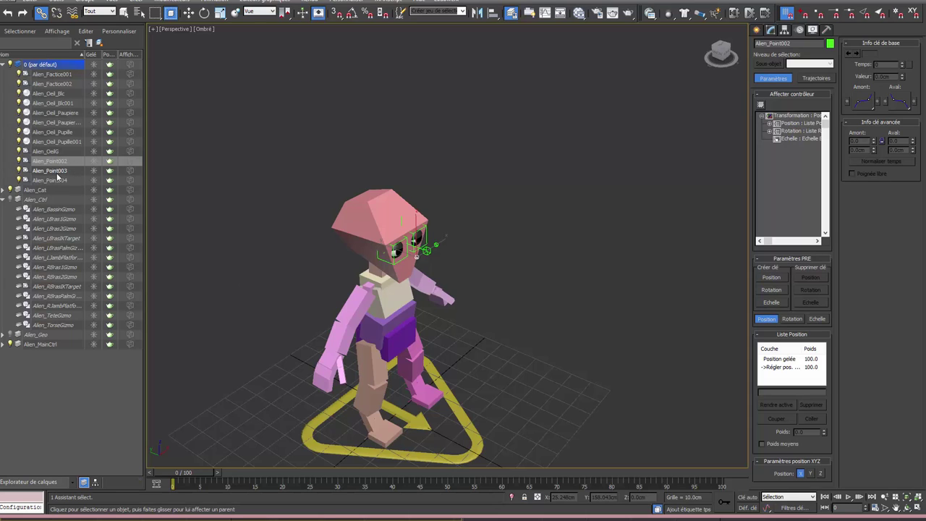
click(57, 162)
click(69, 162)
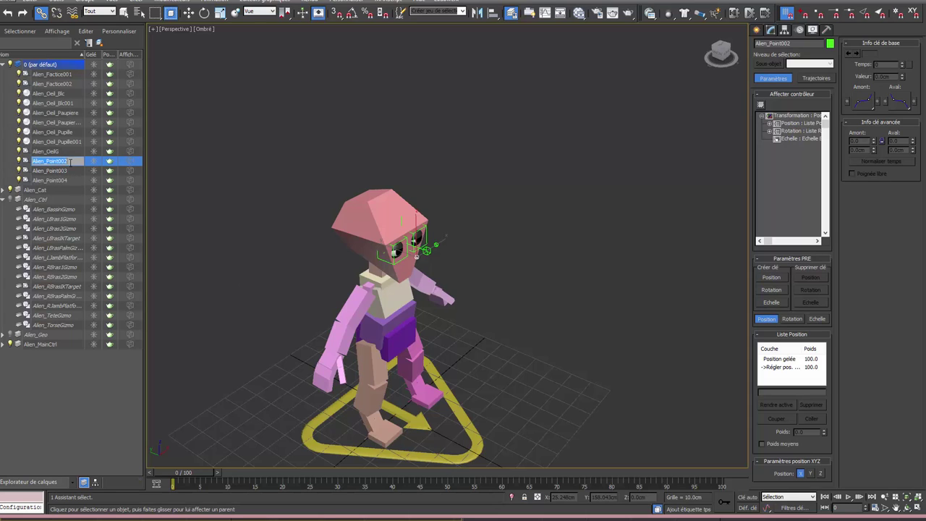
drag(47, 161, 72, 161)
text(OeilD)
Step: Rename the Alien_Point004 helper to Alien_OeilCtrl
click(427, 249)
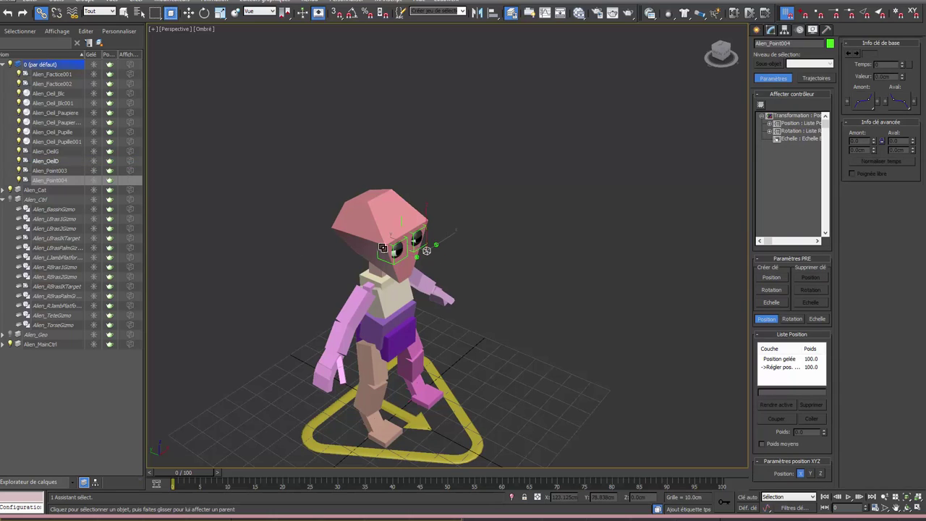
click(59, 182)
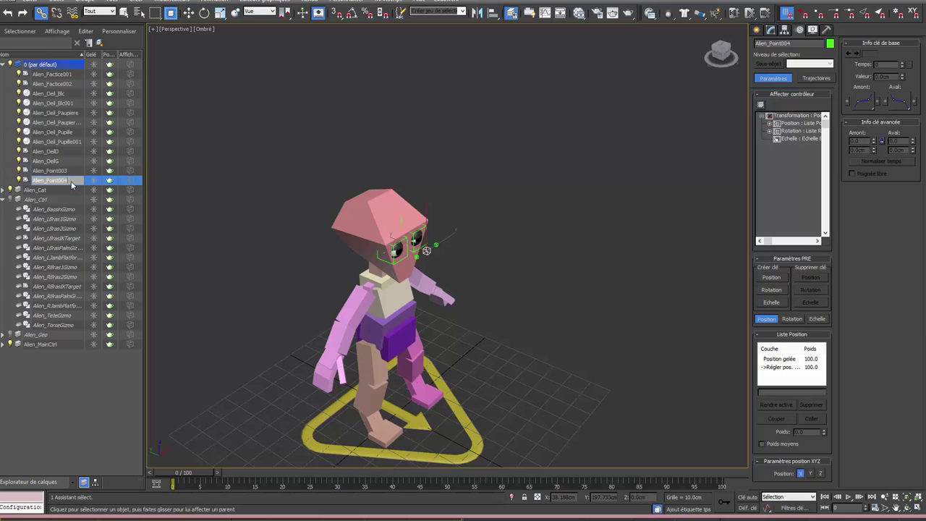
drag(65, 183, 48, 180)
text(OeilCtrl)
key(Return)
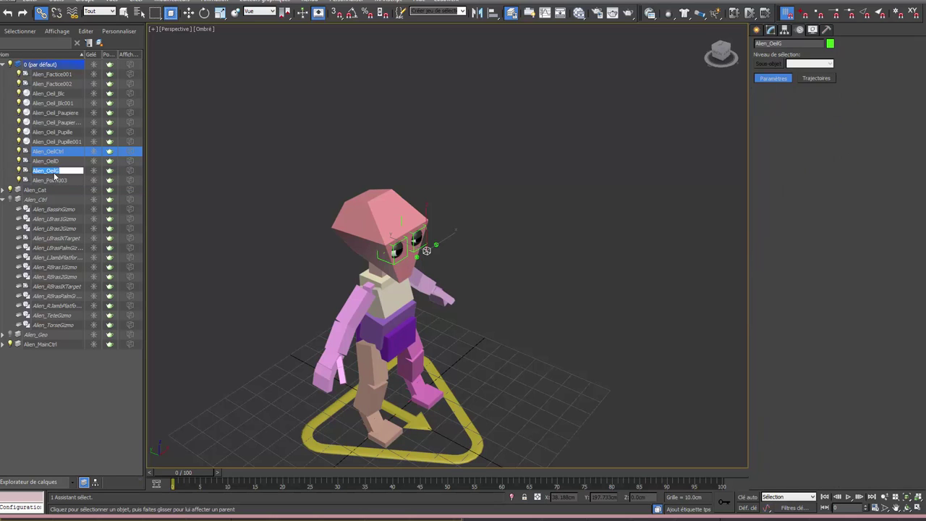
Step: Unhide the Alien_Ctrl layer and move the three Oeil helpers into it
shift+click(56, 171)
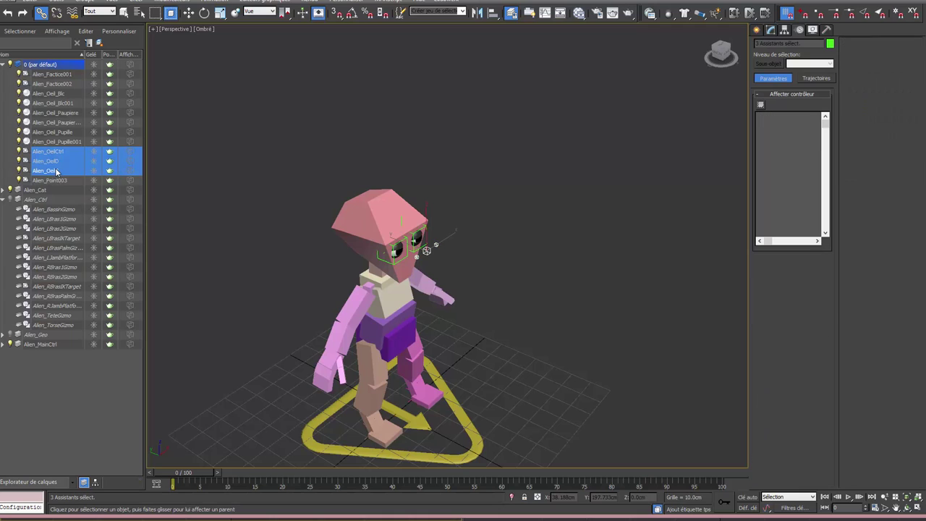
click(47, 170)
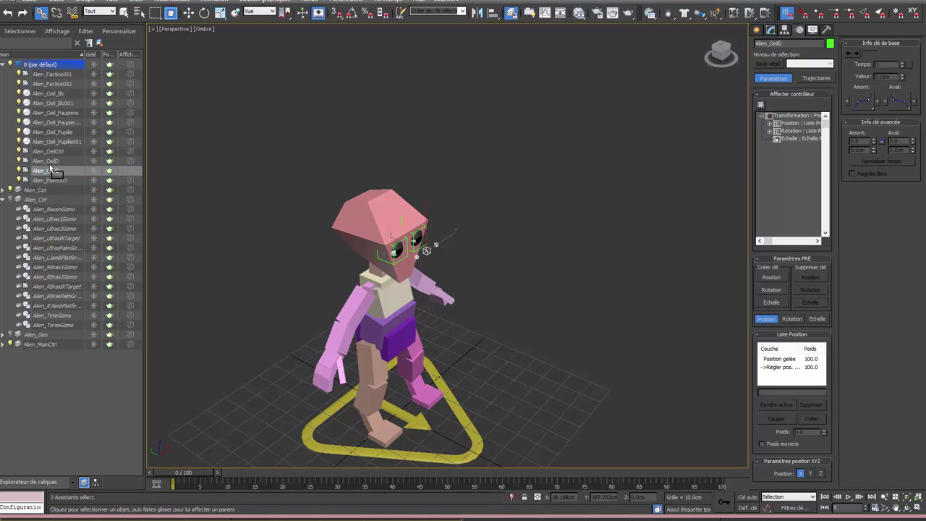
drag(49, 169, 52, 151)
shift+click(50, 172)
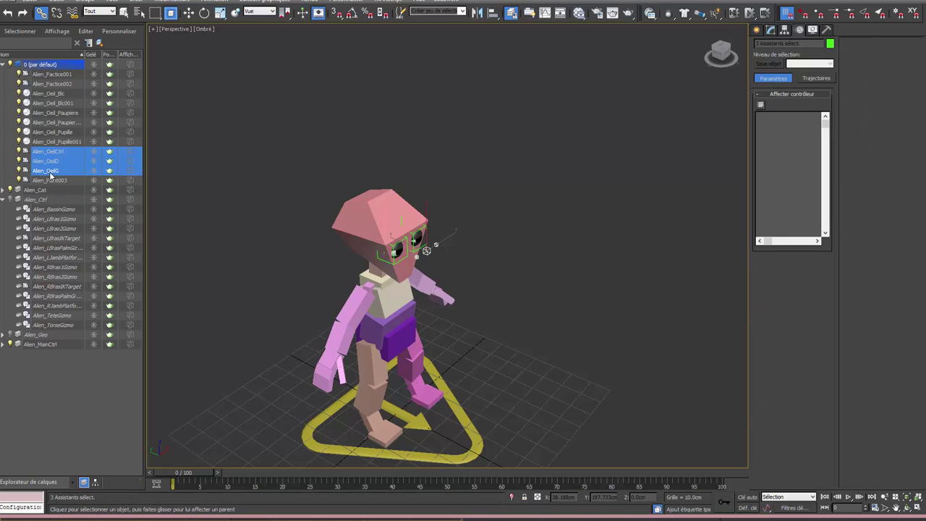
click(9, 199)
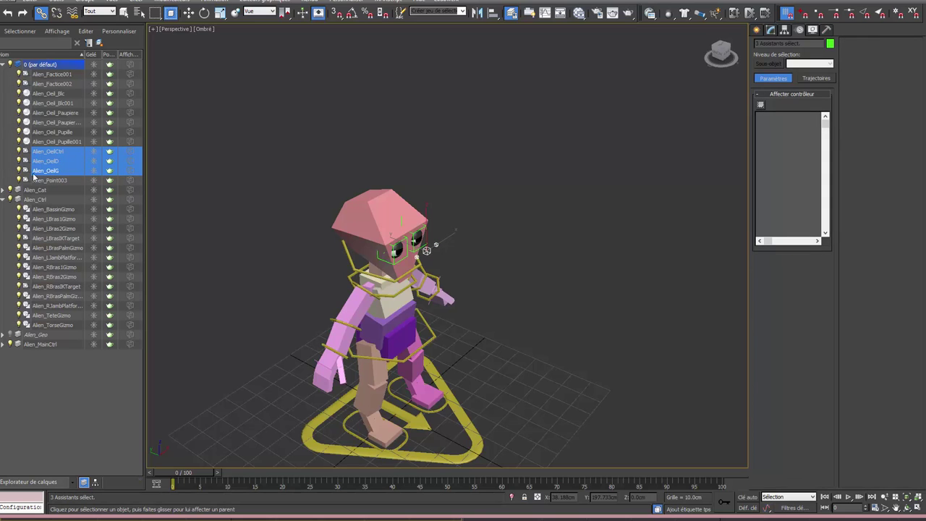
drag(45, 170, 40, 205)
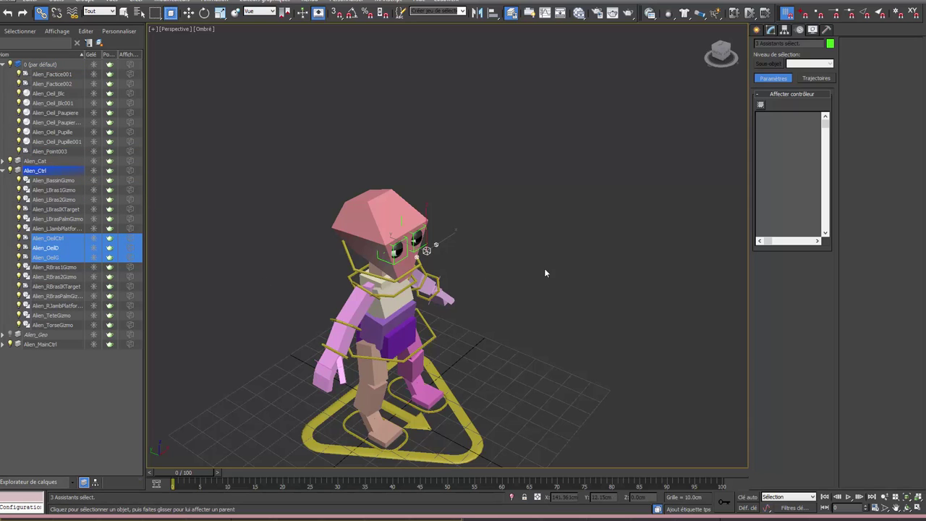
Step: Give the three eye helpers a yellow object colour
click(830, 44)
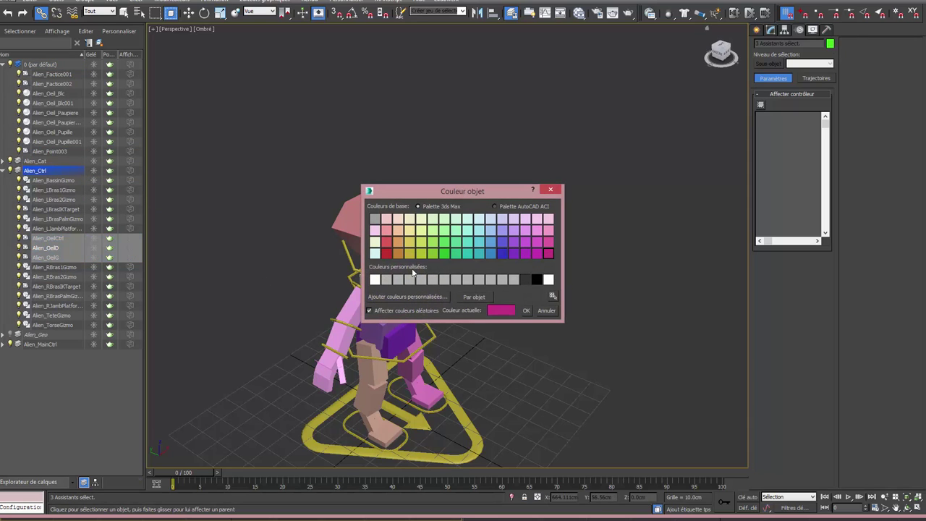
click(410, 253)
click(527, 310)
click(500, 337)
scroll(496, 339, up, 2)
scroll(437, 279, up, 3)
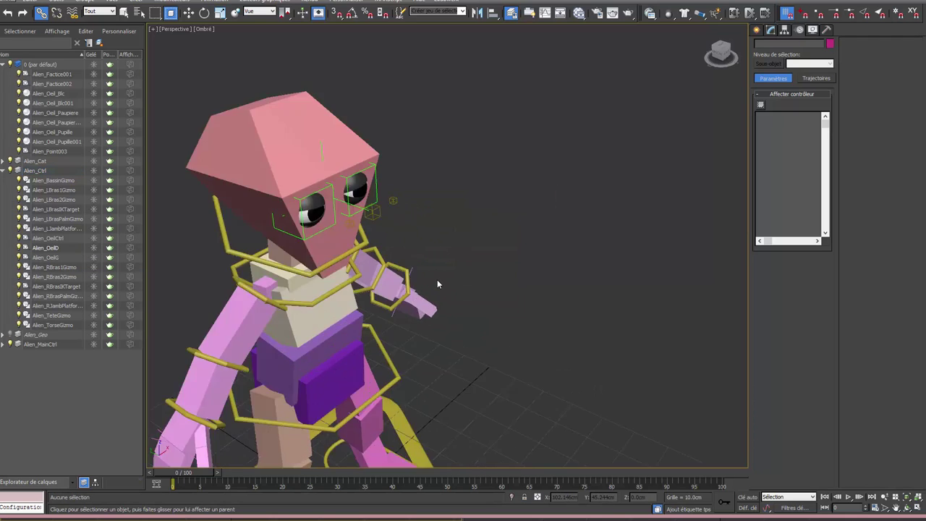
scroll(437, 283, up, 3)
scroll(437, 283, down, 3)
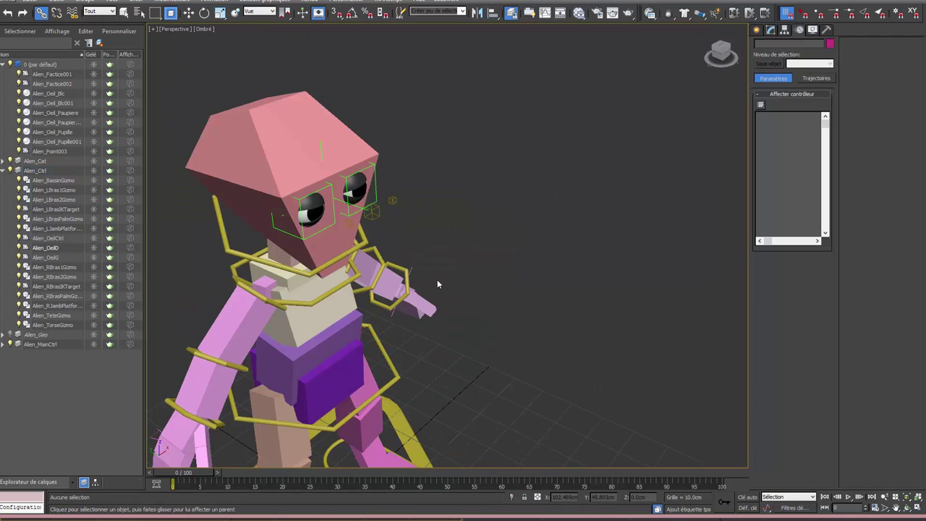
Step: Move the six eye objects, Alien_Oeil_Blc through Alien_Oeil_Pupille001, into the Alien_Geo layer
click(49, 93)
shift+click(52, 143)
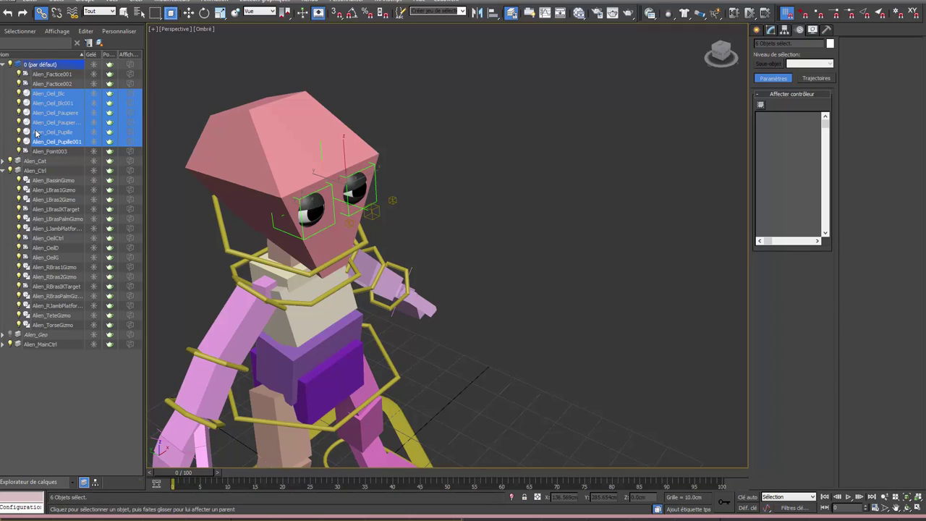
drag(36, 134, 27, 337)
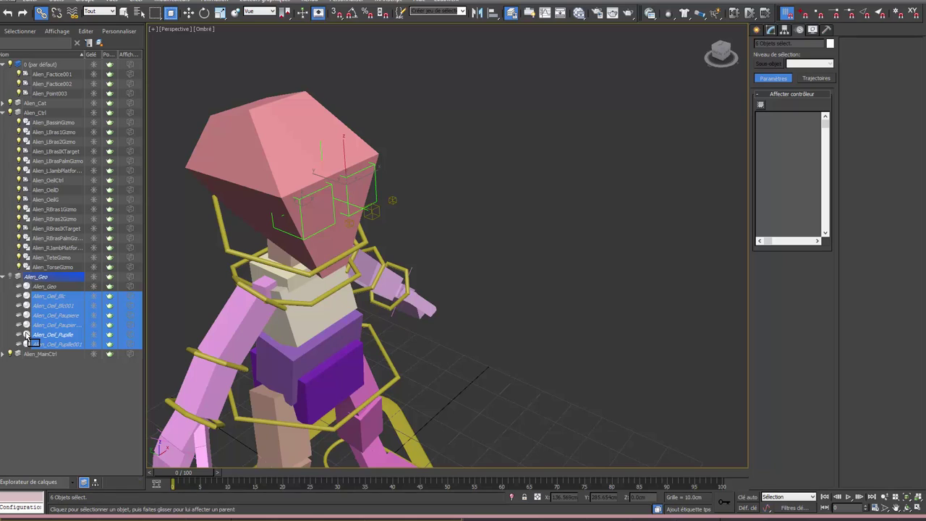
drag(27, 336, 26, 314)
click(4, 277)
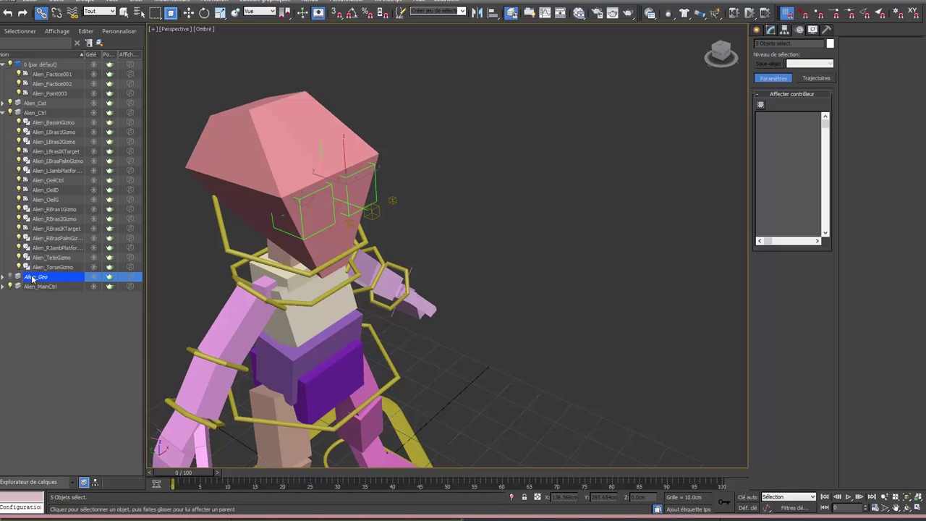
Step: Move Alien_Factice002 and Alien_Point003 into the Alien_Cat layer, then hide that layer
click(44, 76)
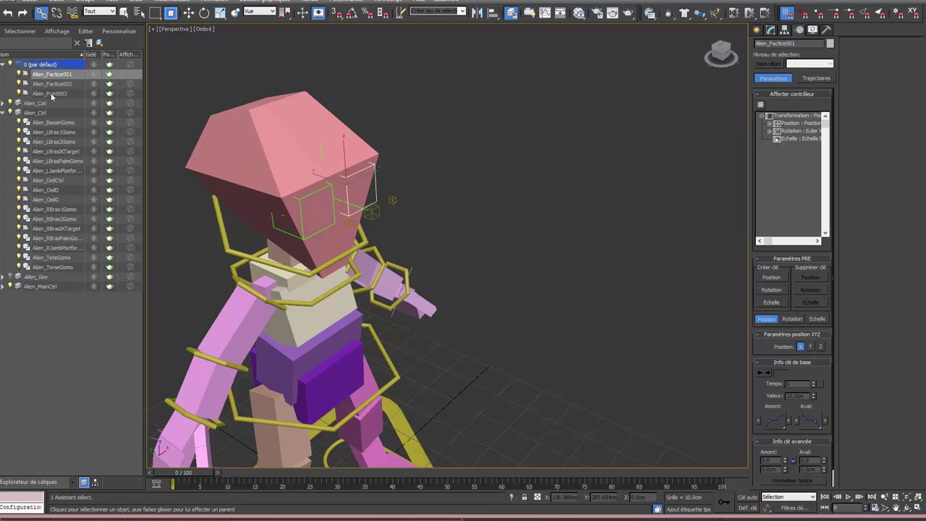
shift+click(50, 96)
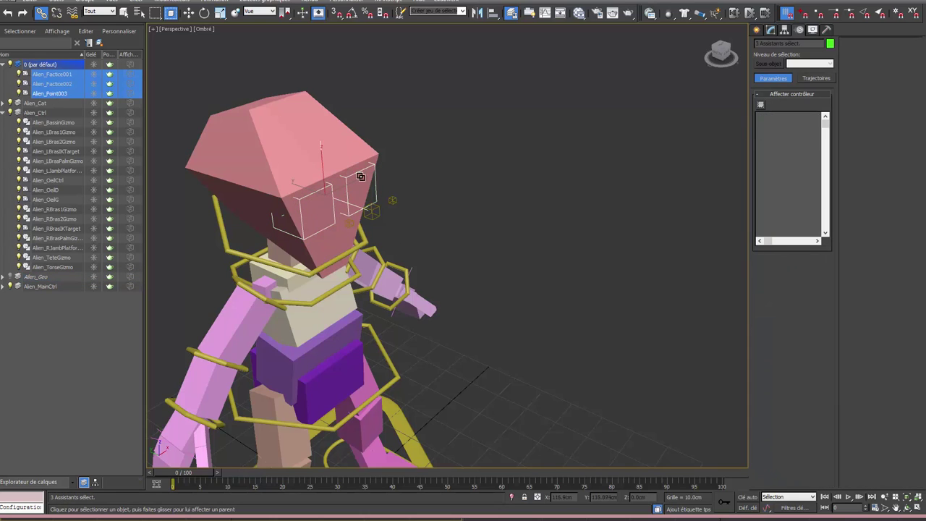
click(49, 95)
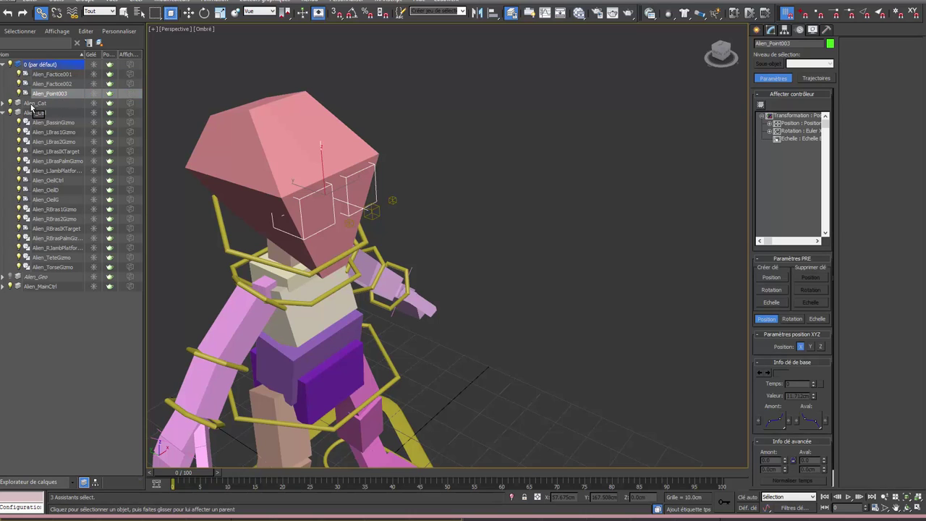
click(52, 75)
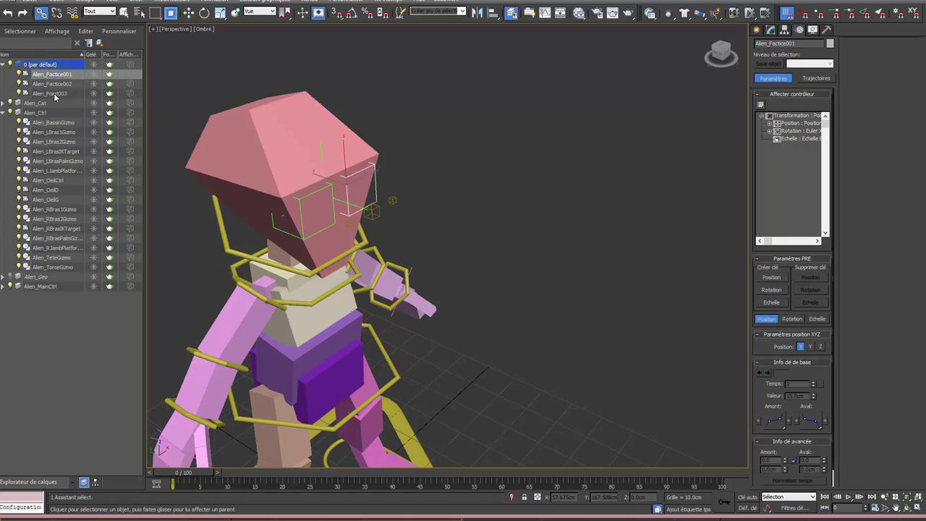
mouse_move(53, 93)
mouse_down()
mouse_move(43, 102)
mouse_move(47, 84)
mouse_up()
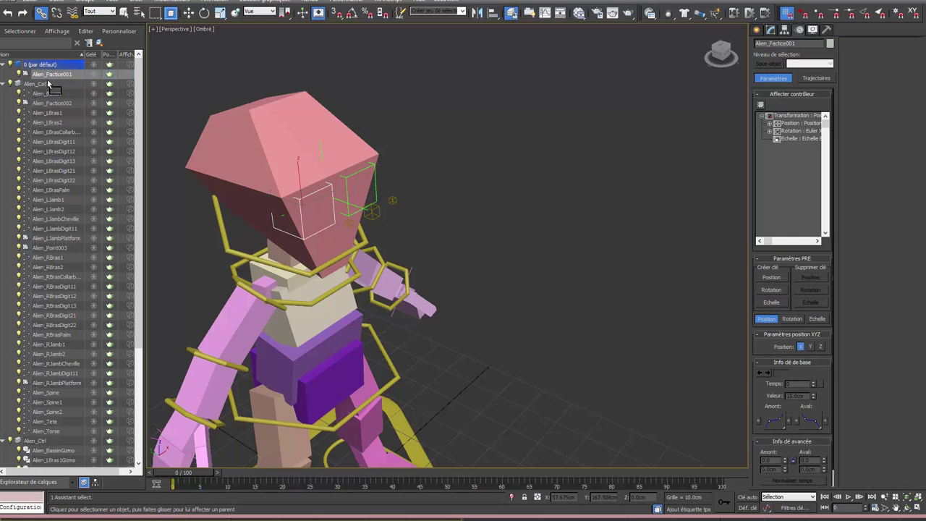
click(4, 75)
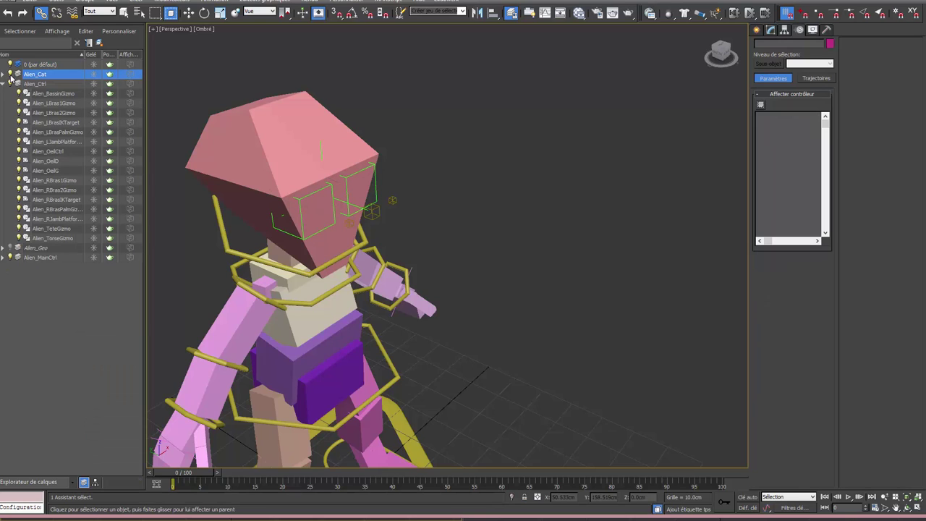
click(9, 74)
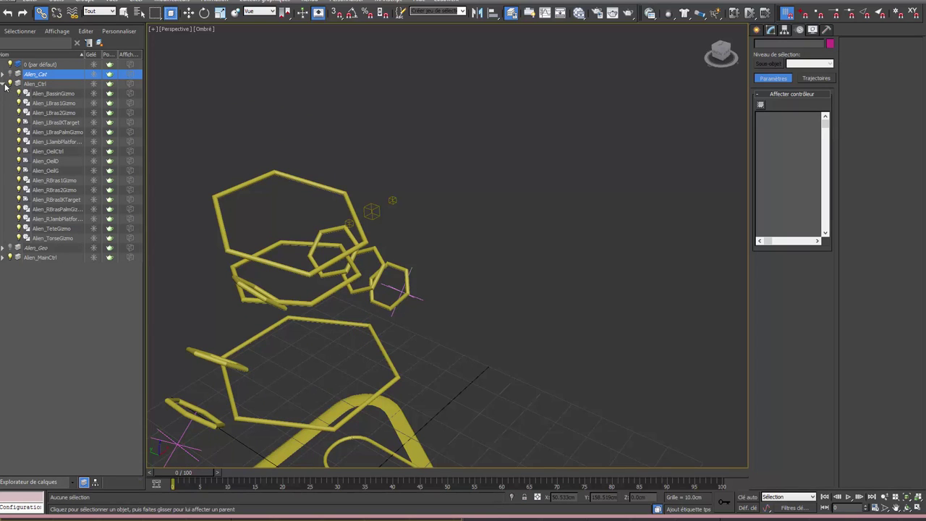
Step: Unhide the Alien_Geo layer to show the black alien mesh
click(9, 248)
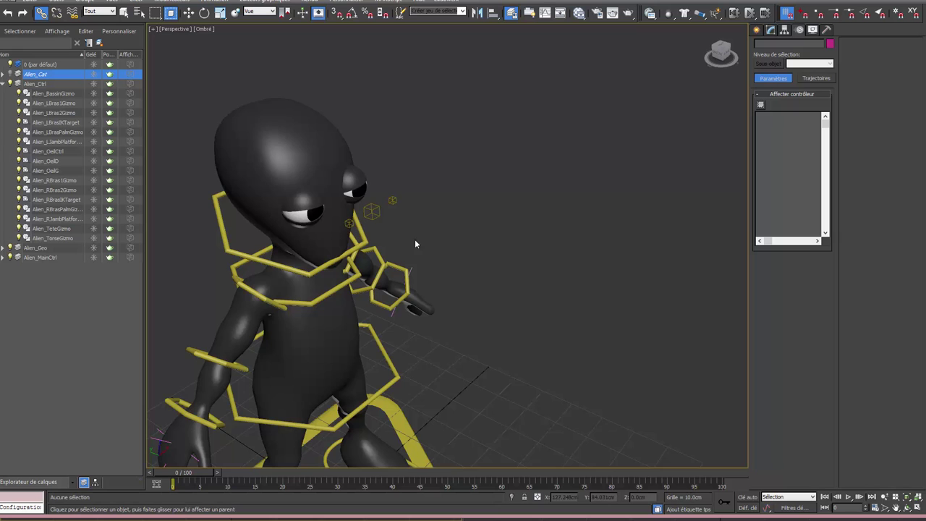
mouse_move(415, 239)
alt+middle_down()
mouse_move(449, 232)
mouse_move(383, 201)
mouse_move(423, 210)
mouse_move(475, 162)
mouse_move(457, 126)
alt+middle_up()
scroll(476, 230, down, 3)
scroll(431, 204, up, 2)
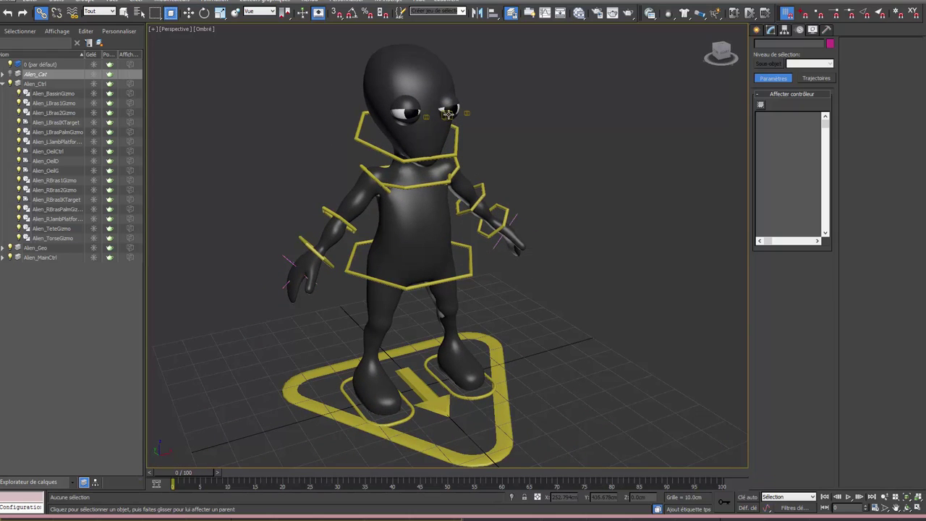
Step: Move Alien_OeilCtrl and orbit around the alien to check the eyes follow it
click(455, 120)
right_click(479, 131)
click(485, 138)
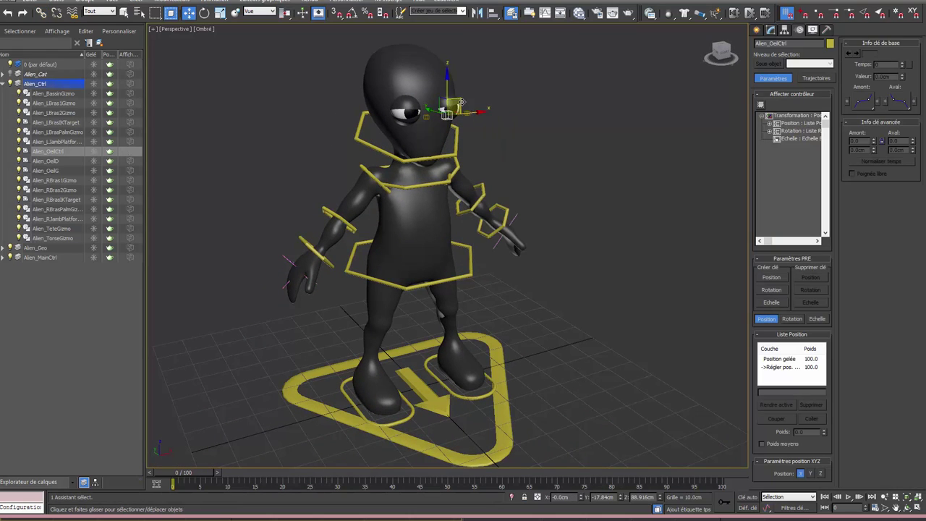
mouse_move(449, 109)
mouse_down()
mouse_move(423, 141)
mouse_move(447, 110)
mouse_up()
alt+middle_drag(406, 172, 408, 106)
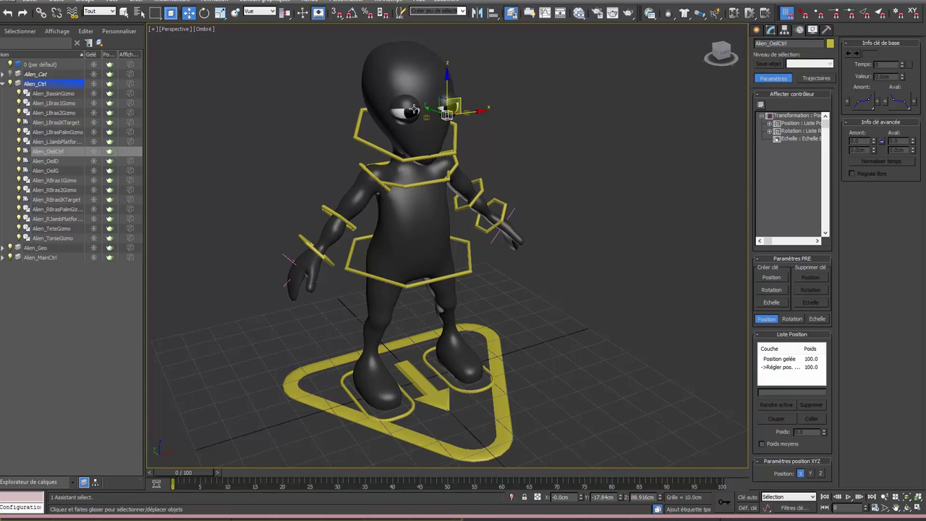
mouse_move(382, 188)
alt+middle_down()
mouse_move(400, 186)
mouse_move(358, 191)
mouse_move(372, 193)
alt+middle_up()
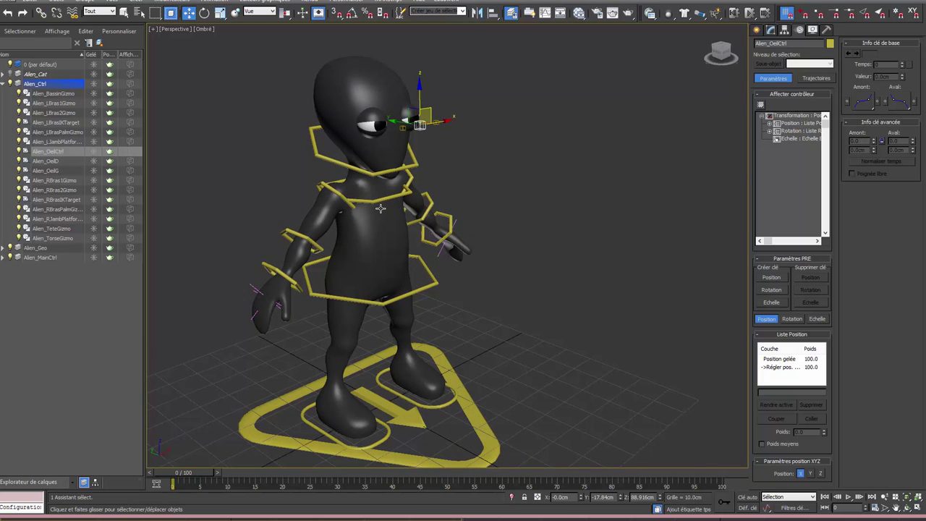
click(518, 181)
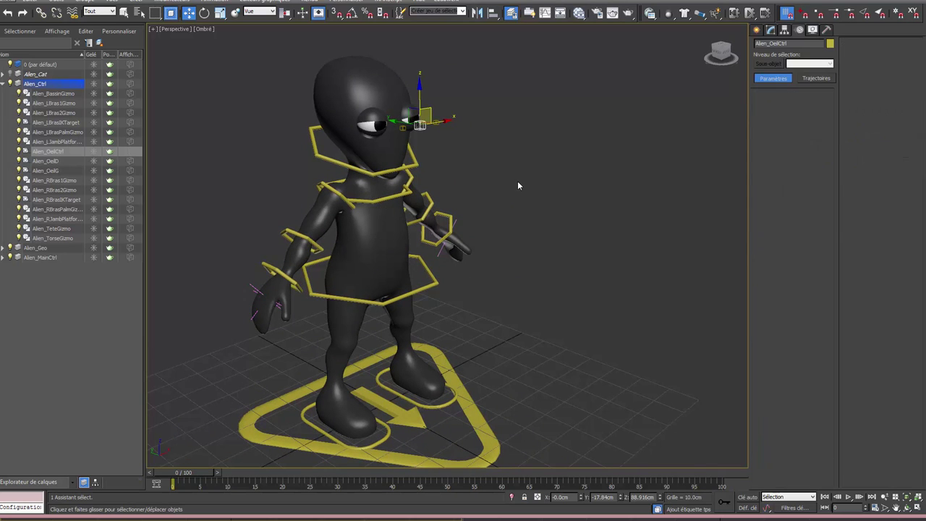
mouse_move(518, 206)
alt+middle_down()
mouse_move(509, 195)
mouse_move(474, 192)
alt+middle_up()
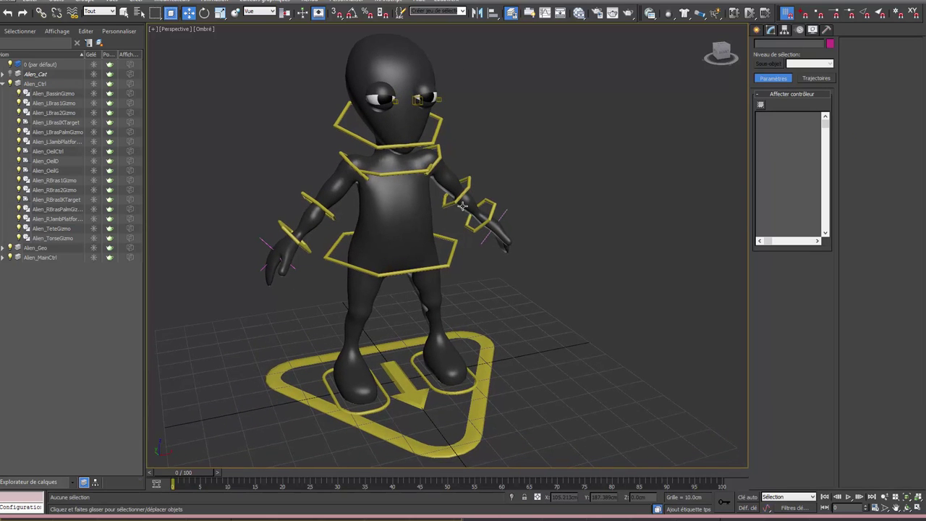
alt+middle_drag(489, 213, 384, 201)
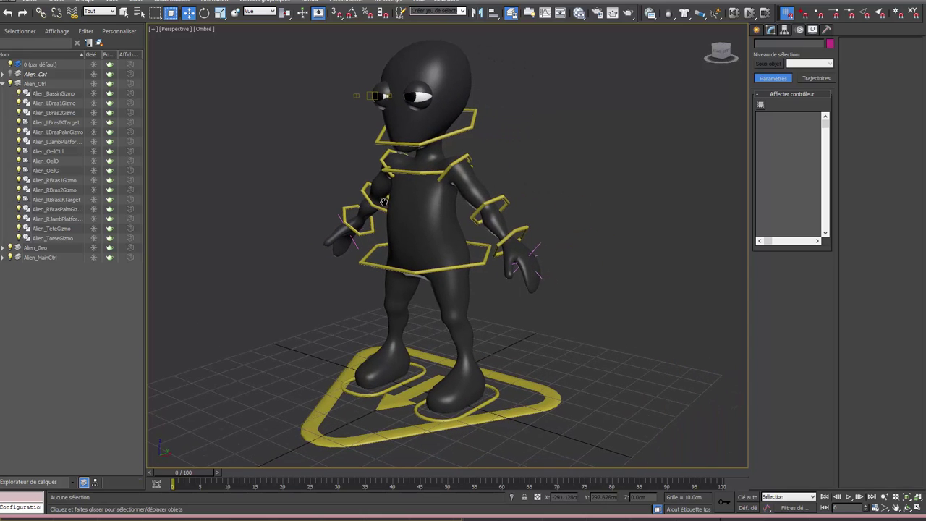
Step: Select Alien_MainCtrl, turn on CAT Animation Mode, and play the CATMotion walk cycle
click(551, 403)
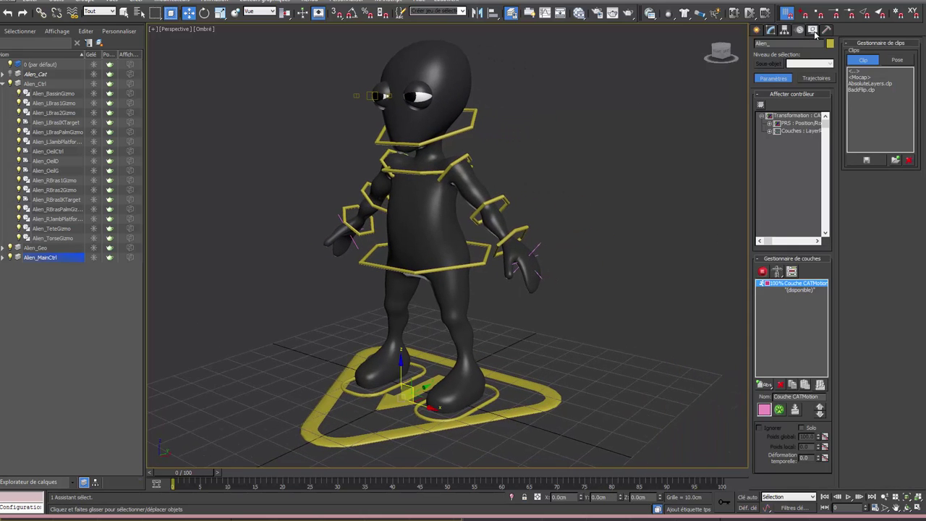
click(813, 30)
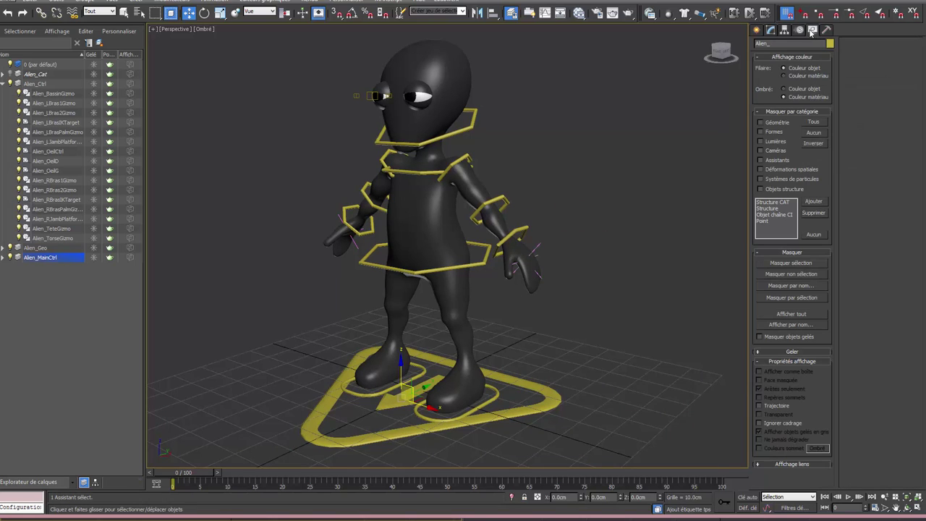
click(800, 30)
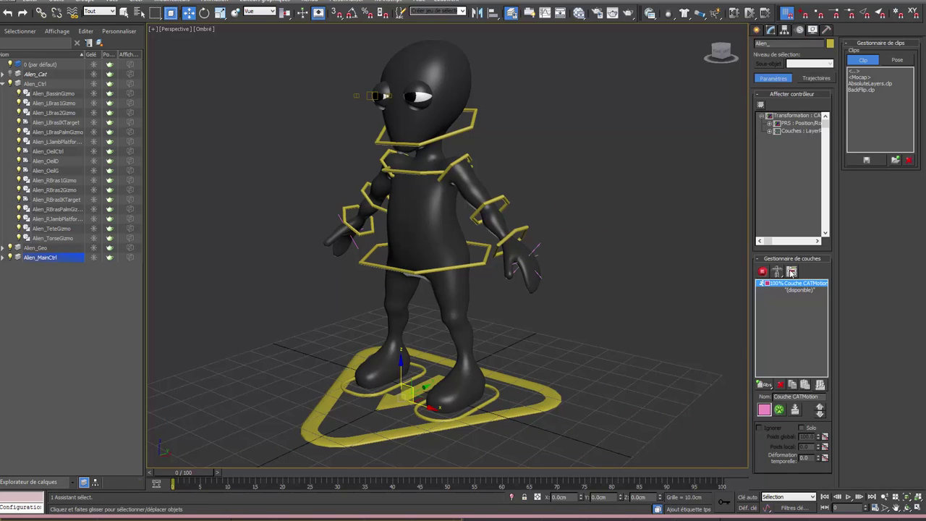
click(763, 272)
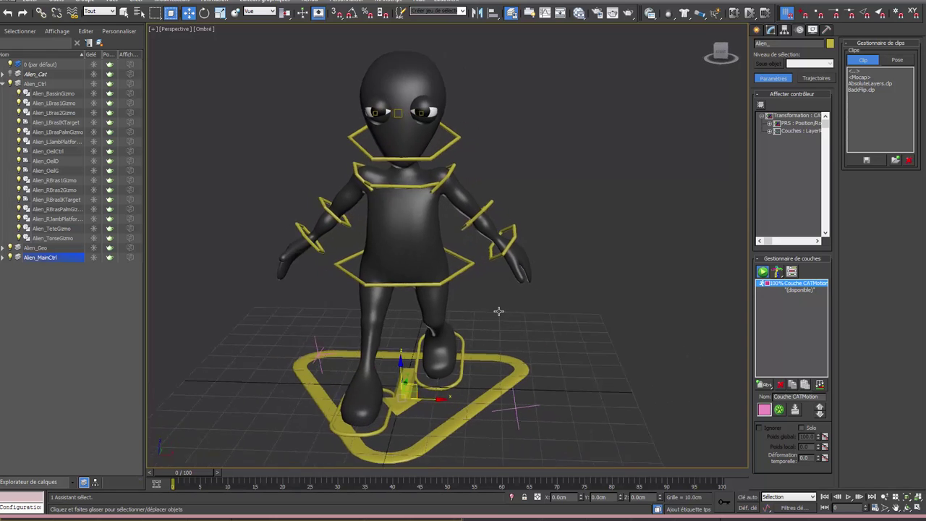
click(848, 497)
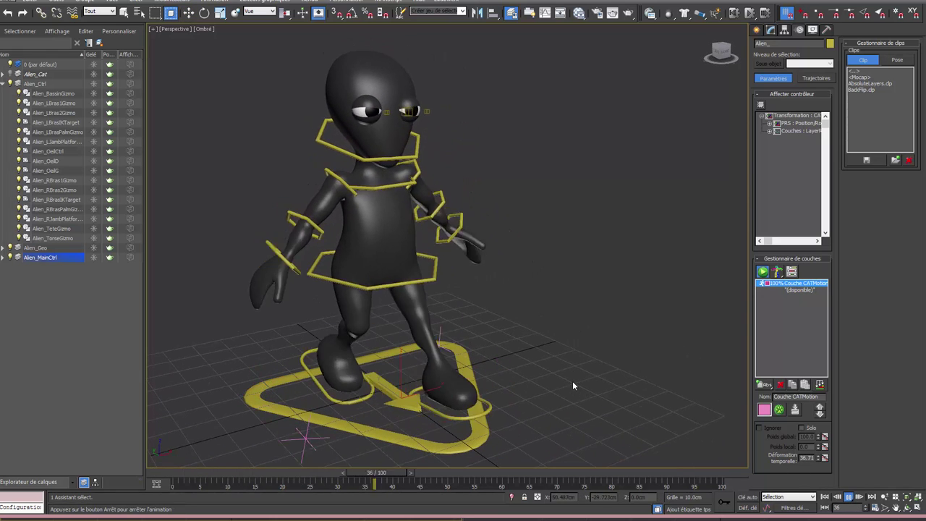